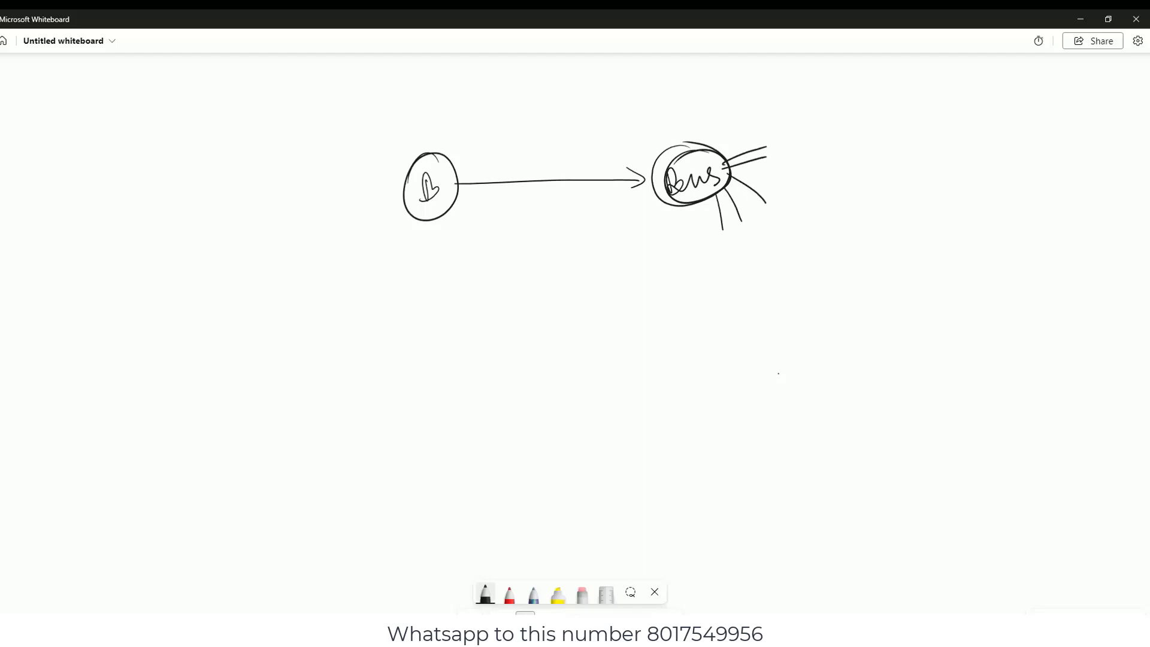
- Add more rays around the circle at the arrow's end and extend the handwritten word inside it
mouse_move(695, 161)
mouse_down()
mouse_move(715, 118)
mouse_move(737, 125)
mouse_move(658, 127)
mouse_up()
mouse_move(724, 170)
mouse_down()
mouse_move(721, 184)
mouse_move(761, 165)
mouse_up()
- Complete the word "Backlink" from the circled B, underline it boldly, and draw a downward arrow with a side arrow below it
mouse_move(443, 186)
mouse_down()
mouse_move(526, 142)
mouse_move(525, 155)
mouse_move(546, 150)
mouse_up()
drag(410, 221, 571, 153)
mouse_move(449, 210)
mouse_down()
mouse_move(449, 308)
mouse_move(519, 258)
mouse_up()
drag(502, 253, 507, 269)
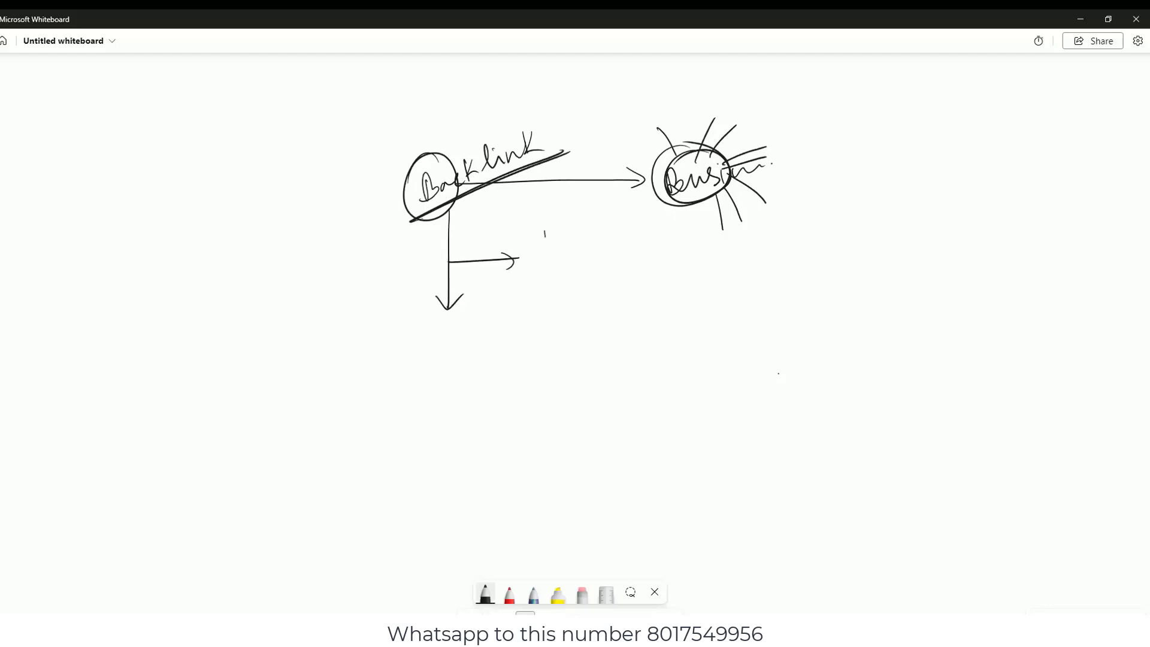
- Write circled "DA", "80%" and "60%" beside the side arrow and mark them with two long vertical lines
mouse_move(545, 228)
mouse_down()
mouse_move(547, 252)
mouse_move(566, 225)
mouse_move(574, 243)
mouse_move(557, 214)
mouse_up()
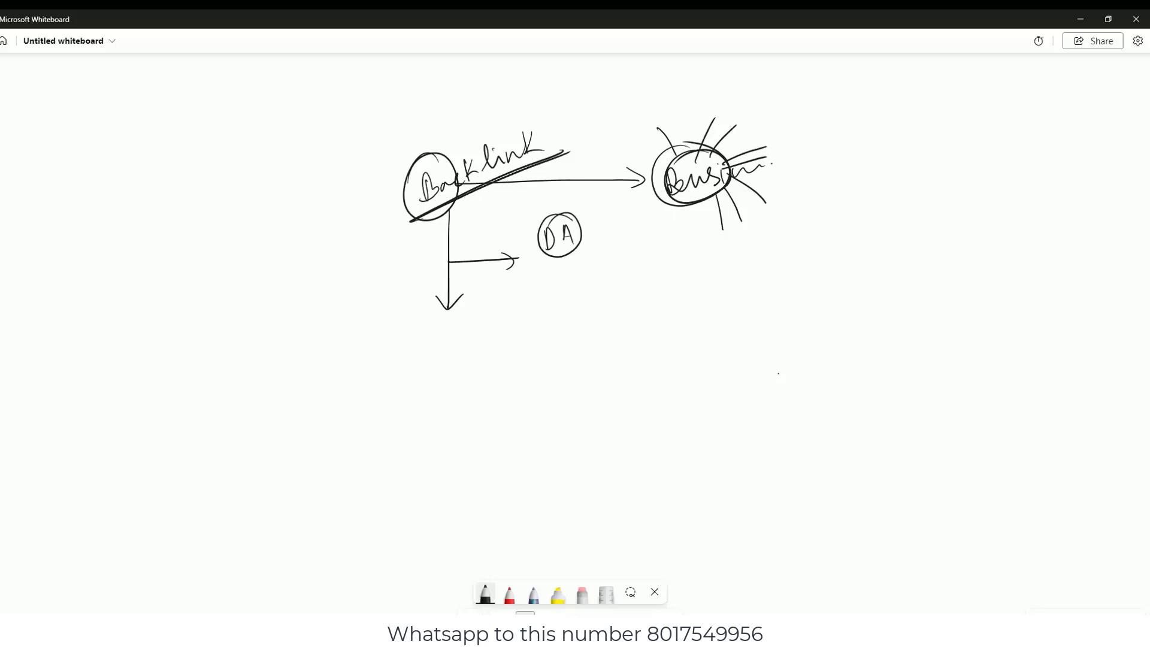
mouse_move(559, 269)
mouse_down()
mouse_move(571, 268)
mouse_move(564, 317)
mouse_move(578, 299)
mouse_move(570, 261)
mouse_move(588, 310)
mouse_up()
drag(604, 220, 598, 329)
mouse_move(604, 214)
mouse_down()
mouse_move(598, 330)
mouse_move(607, 320)
mouse_up()
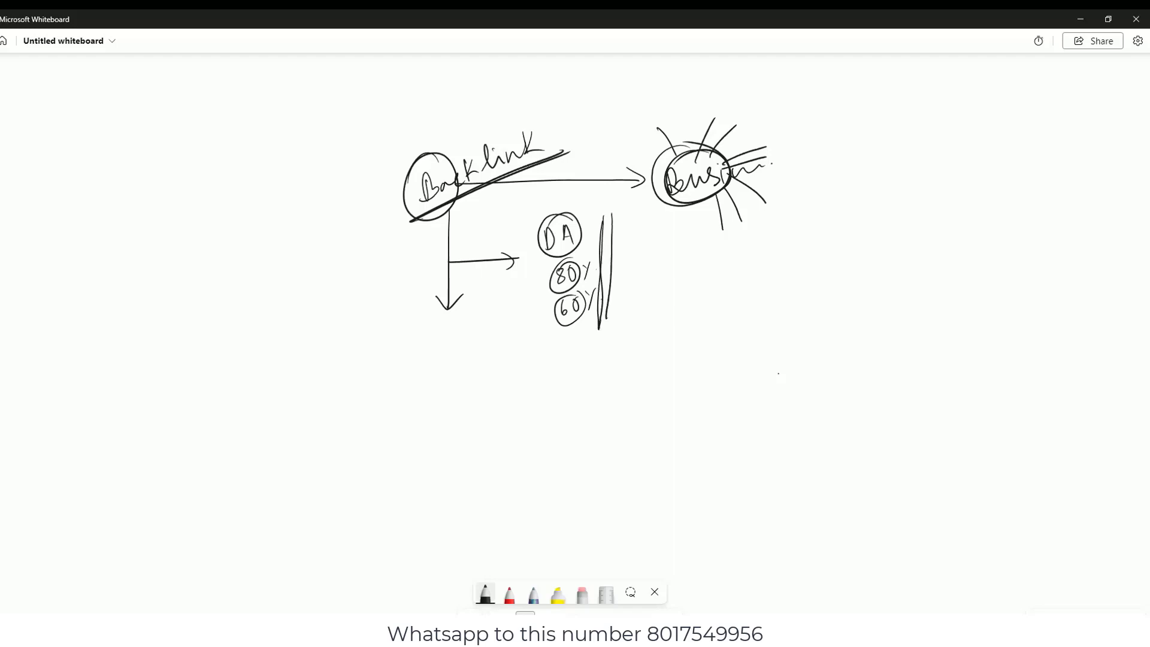
- Circle the node at the backlink arrow's end repeatedly in black and scribble over its centre in red
mouse_move(684, 129)
mouse_down()
mouse_move(677, 211)
mouse_move(656, 133)
mouse_move(653, 207)
mouse_up()
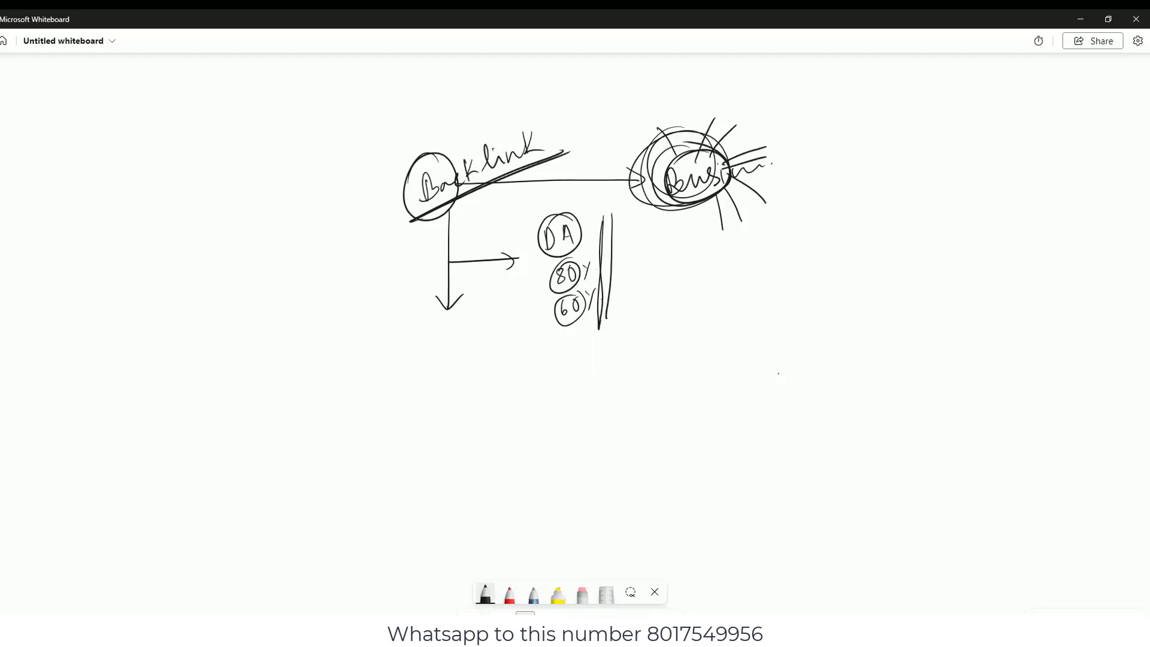
mouse_move(694, 133)
mouse_down()
mouse_move(640, 174)
mouse_move(673, 182)
mouse_move(713, 159)
mouse_move(719, 171)
mouse_move(689, 179)
mouse_move(698, 158)
mouse_move(692, 191)
mouse_up()
click(509, 594)
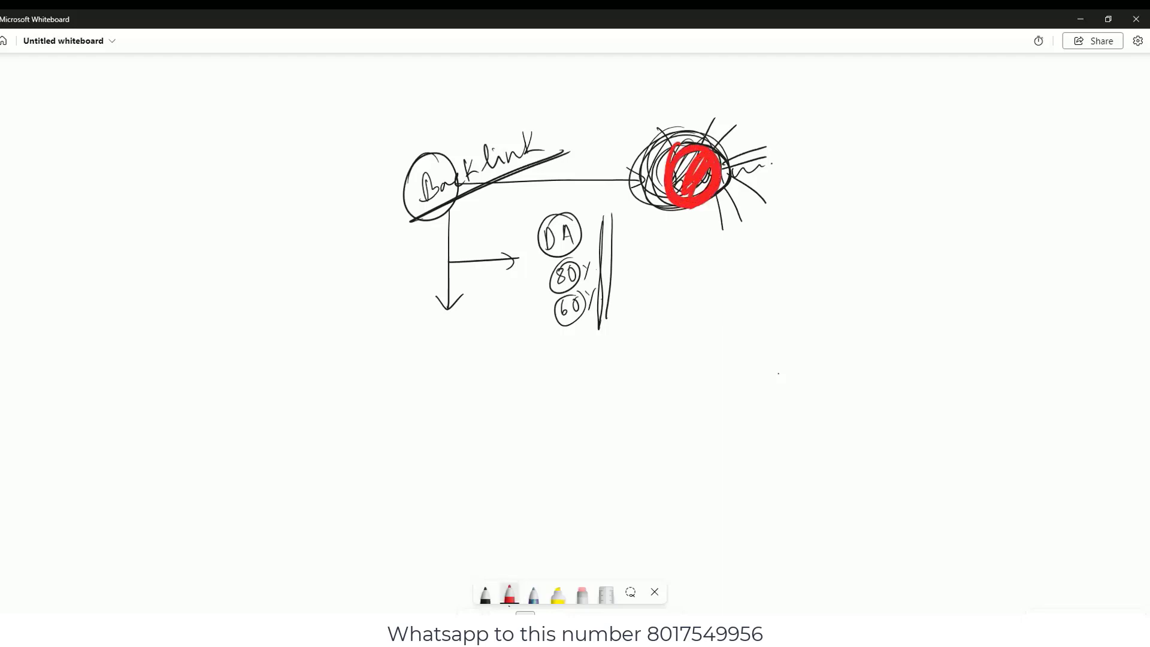
- Write "50%" and "40%" in a red circle below 60%, cross them out, and add an underlined "Time" beside them
mouse_move(570, 344)
mouse_down()
mouse_move(559, 361)
mouse_move(587, 352)
mouse_move(574, 384)
mouse_move(593, 373)
mouse_move(590, 396)
mouse_move(557, 345)
mouse_move(566, 336)
mouse_up()
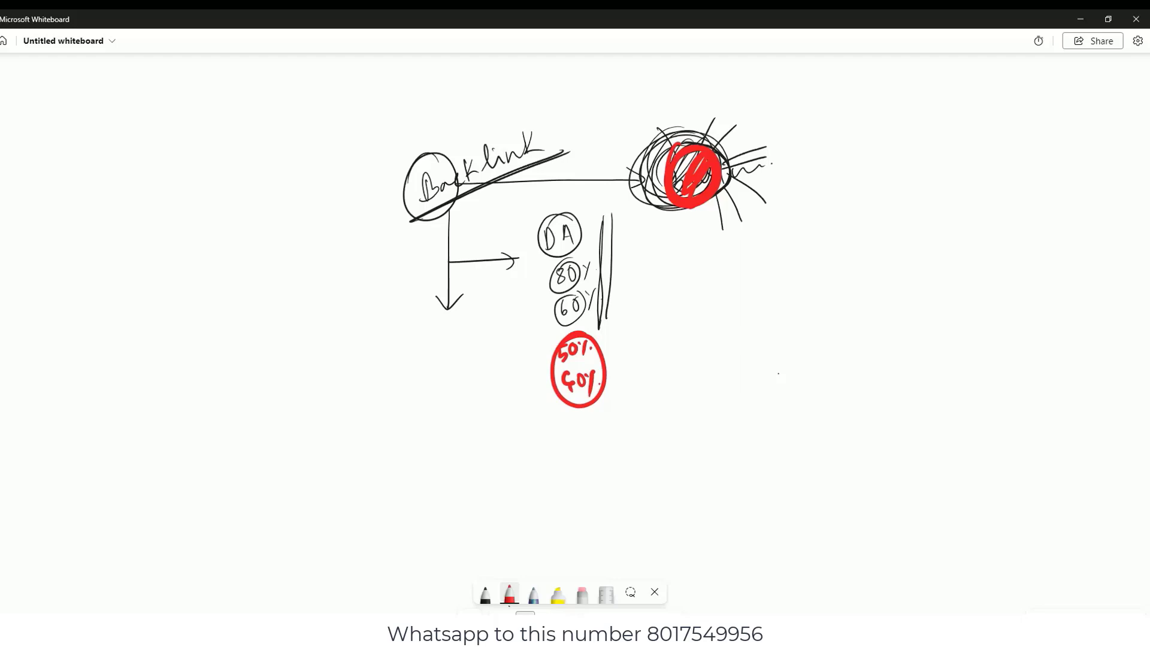
drag(598, 338, 566, 409)
drag(555, 342, 605, 398)
mouse_move(611, 340)
mouse_down()
mouse_move(634, 327)
mouse_move(635, 348)
mouse_move(678, 324)
mouse_up()
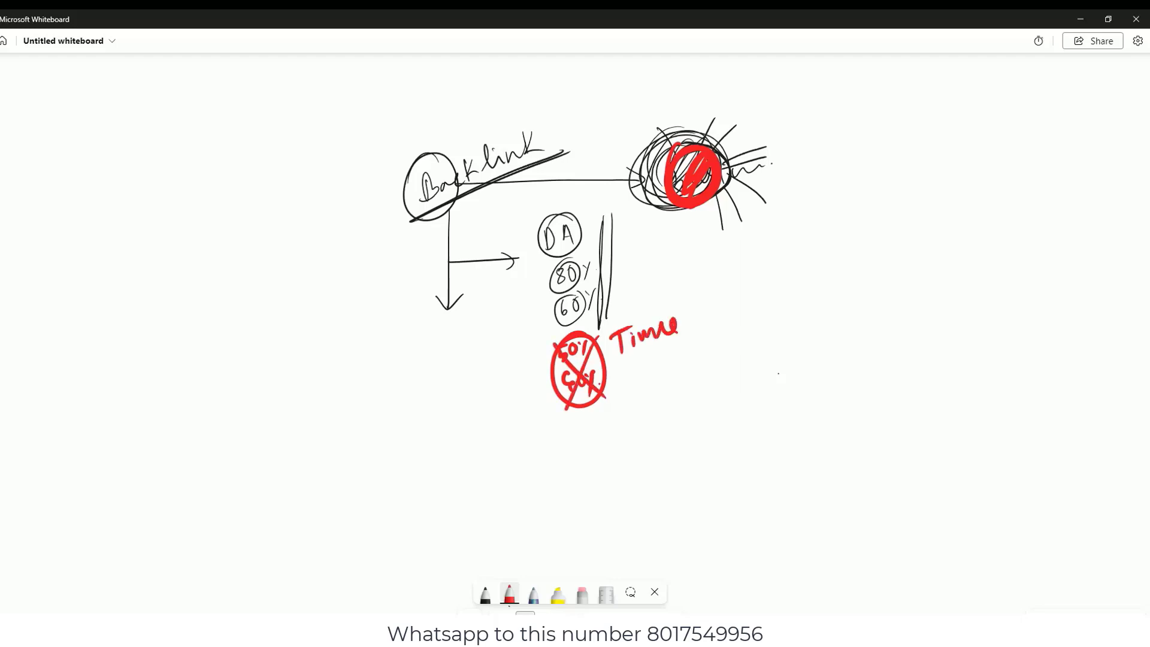
drag(613, 364, 710, 323)
- Trace the vertical lines beside the DA percentages in red and write "H" next to them
mouse_move(608, 227)
mouse_down()
mouse_move(601, 312)
mouse_move(612, 319)
mouse_up()
mouse_move(639, 241)
mouse_down()
mouse_move(634, 278)
mouse_move(645, 267)
mouse_up()
drag(628, 267, 648, 256)
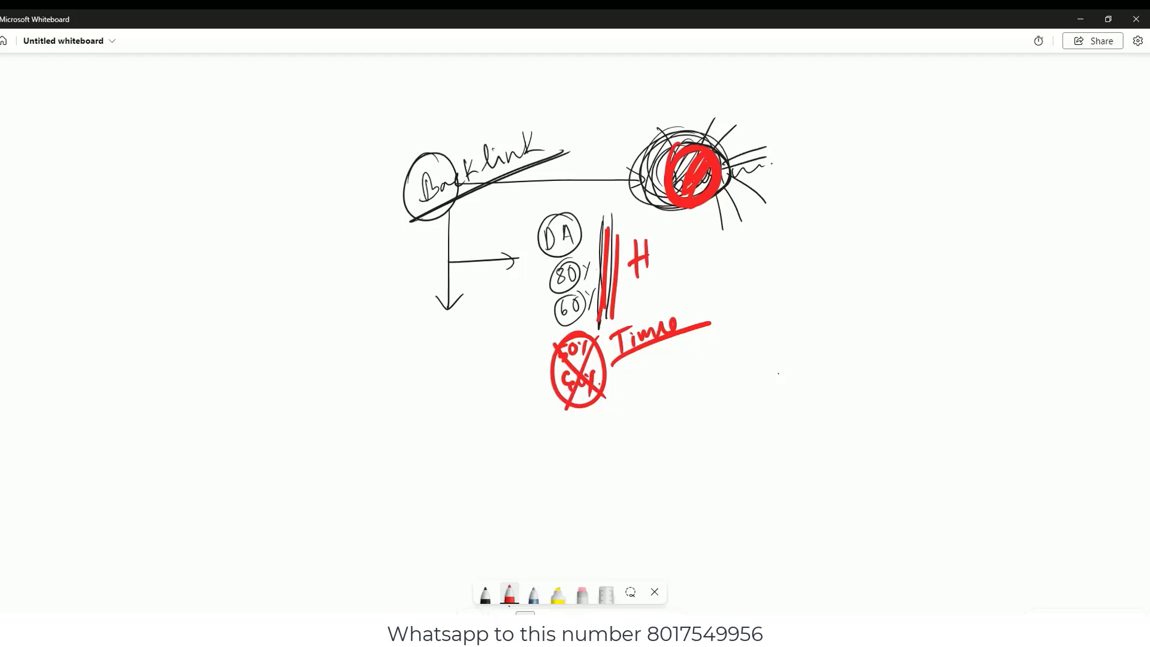
- Draw a large red square beside the Backlink circle, with a smaller square inside containing a pin symbol
mouse_move(116, 142)
mouse_down()
mouse_move(253, 137)
mouse_move(138, 246)
mouse_move(140, 258)
mouse_move(264, 249)
mouse_up()
drag(252, 138, 260, 248)
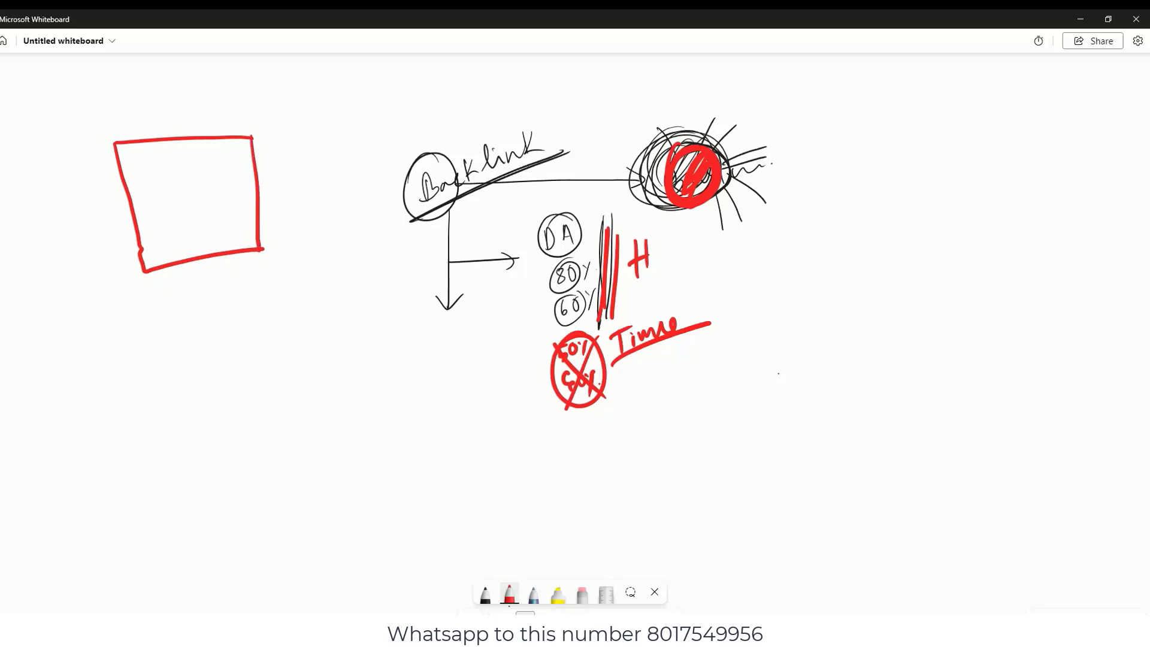
mouse_move(150, 168)
mouse_down()
mouse_move(244, 159)
mouse_move(159, 258)
mouse_move(251, 236)
mouse_up()
drag(242, 159, 251, 235)
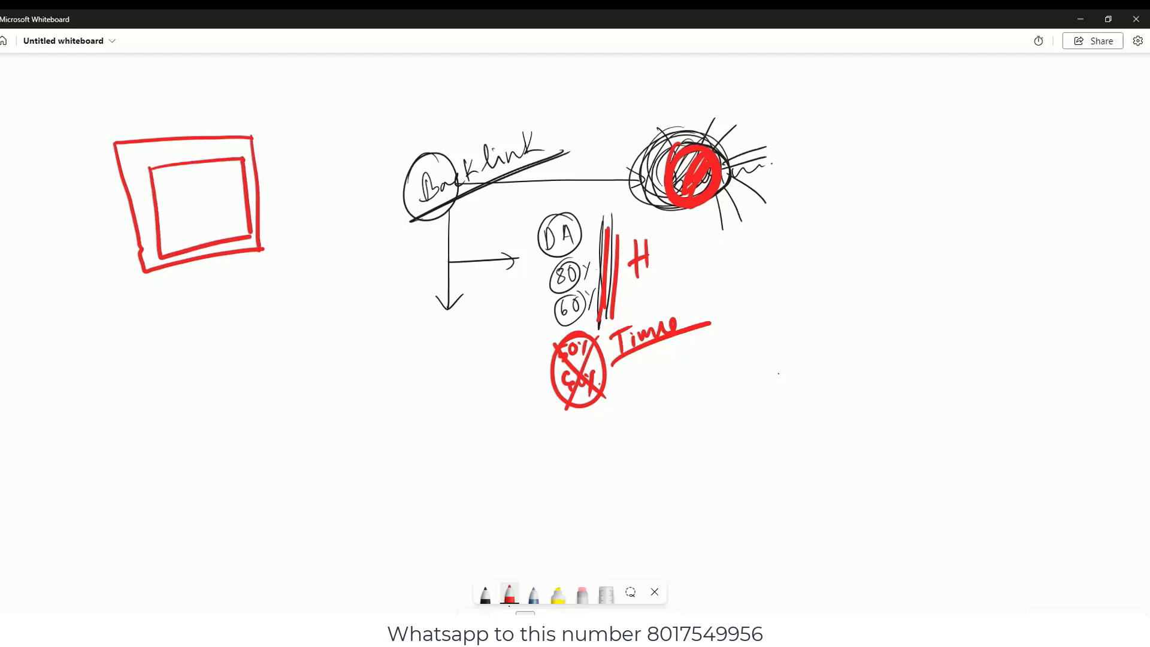
drag(205, 175, 202, 179)
mouse_move(190, 190)
mouse_down()
mouse_move(201, 189)
mouse_move(205, 216)
mouse_up()
- Draw a thick red bar beside the pin square with two stacked rectangles beneath it
drag(287, 168, 356, 160)
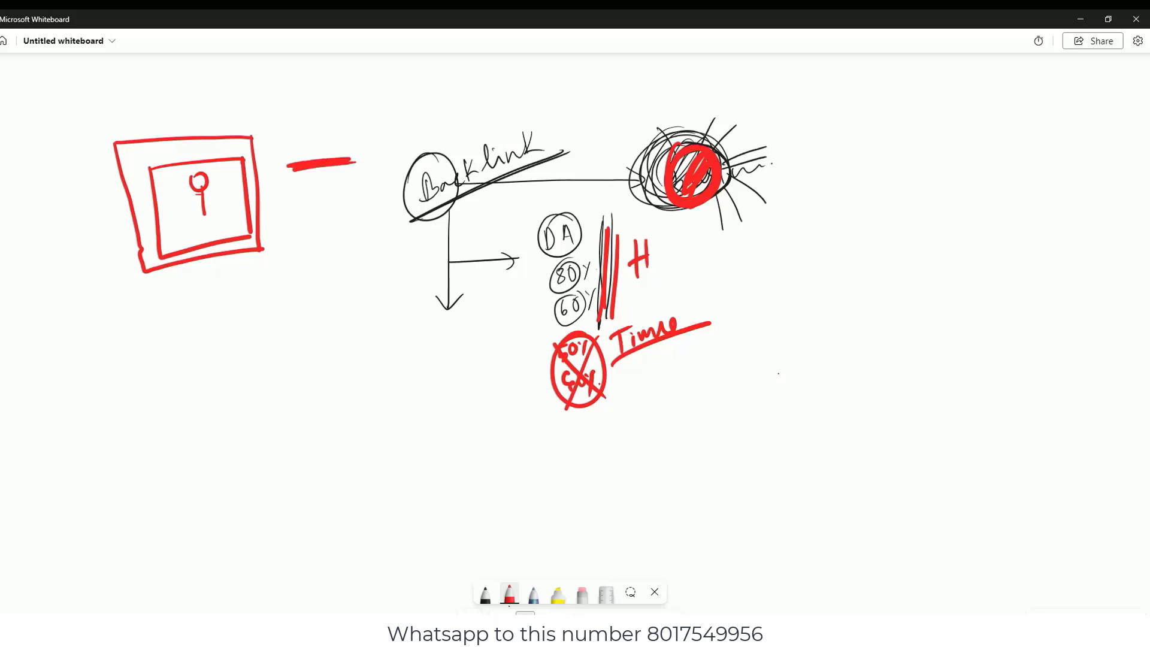
mouse_move(274, 186)
mouse_down()
mouse_move(376, 180)
mouse_move(276, 223)
mouse_up()
drag(276, 223, 379, 203)
mouse_move(276, 242)
mouse_down()
mouse_move(387, 230)
mouse_move(281, 272)
mouse_up()
drag(281, 272, 395, 250)
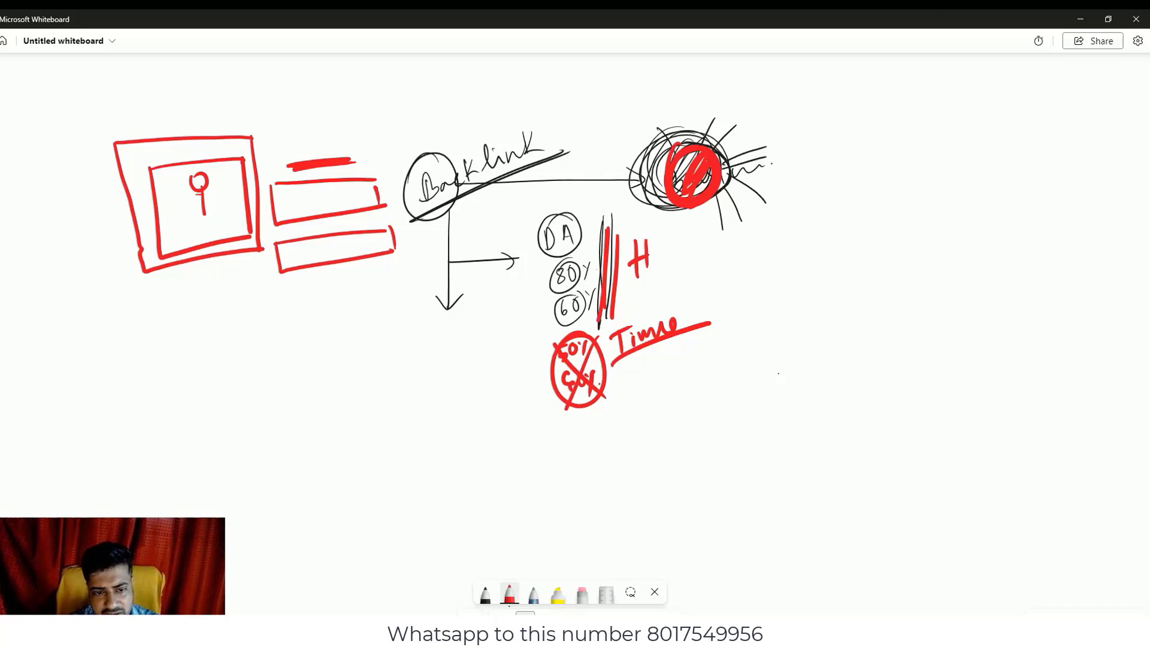
- Retrace the inner square around the pin symbol and write "Pin" and a circled "SEO" above it
mouse_move(146, 168)
mouse_down()
mouse_move(235, 162)
mouse_move(241, 236)
mouse_move(178, 252)
mouse_move(242, 239)
mouse_up()
drag(165, 103, 163, 131)
mouse_move(162, 106)
mouse_down()
mouse_move(181, 129)
mouse_move(203, 127)
mouse_up()
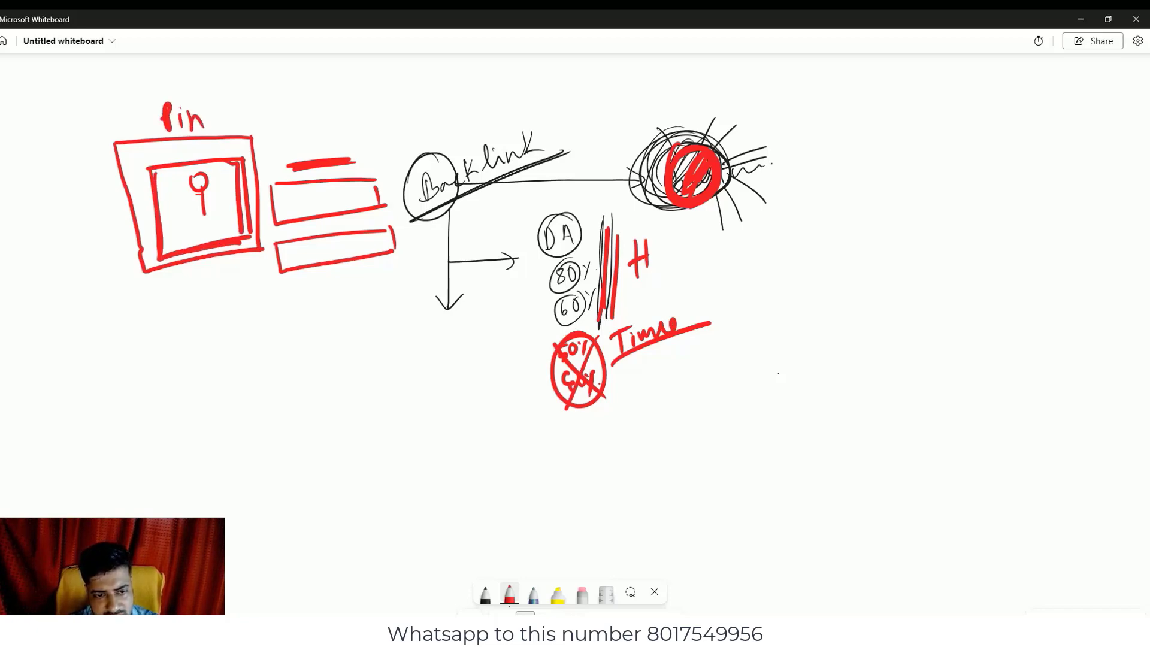
mouse_move(150, 70)
mouse_down()
mouse_move(138, 96)
mouse_move(155, 93)
mouse_move(163, 66)
mouse_up()
mouse_move(157, 94)
mouse_down()
mouse_move(178, 64)
mouse_move(127, 84)
mouse_move(163, 112)
mouse_up()
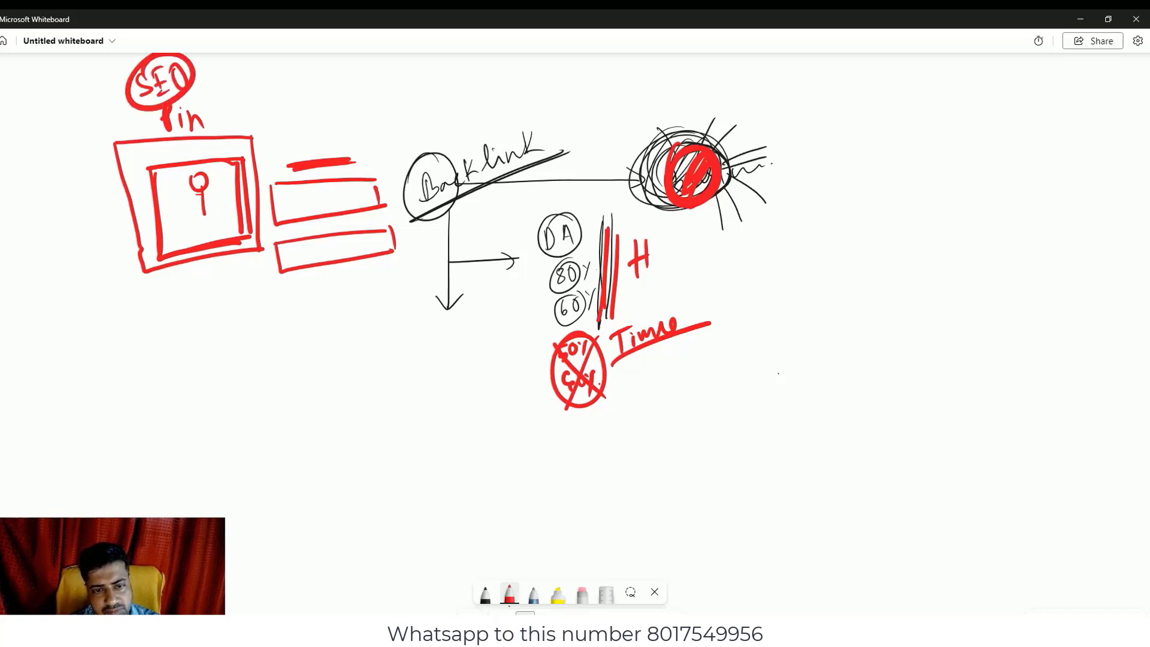
- Draw a red arrow from the circled SEO to the word "Google" and underline that word
mouse_move(248, 84)
mouse_down()
mouse_move(393, 84)
mouse_move(367, 103)
mouse_up()
mouse_move(424, 68)
mouse_down()
mouse_move(430, 107)
mouse_move(471, 84)
mouse_up()
drag(492, 77, 488, 111)
drag(503, 81, 530, 71)
drag(395, 121, 588, 91)
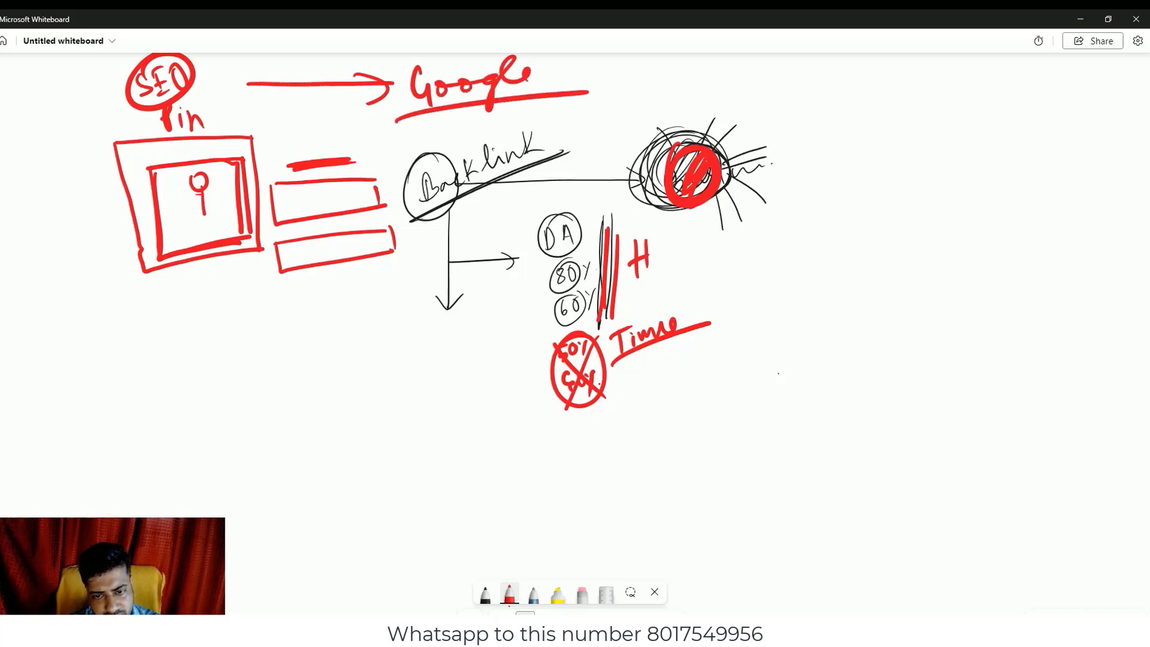
- Draw a curved red arrow from the thick bar to the red-filled node and a large square beside that node
mouse_move(314, 160)
mouse_down()
mouse_move(692, 96)
mouse_move(712, 124)
mouse_move(821, 121)
mouse_up()
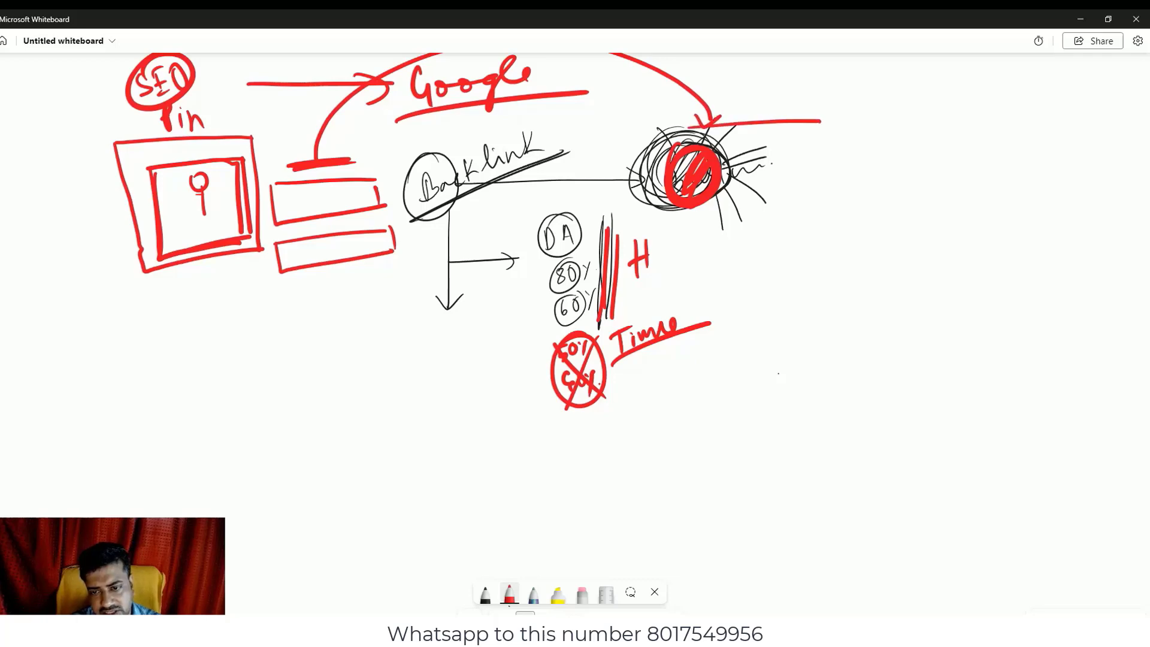
mouse_move(704, 127)
mouse_down()
mouse_move(706, 223)
mouse_move(839, 255)
mouse_up()
drag(823, 123, 842, 256)
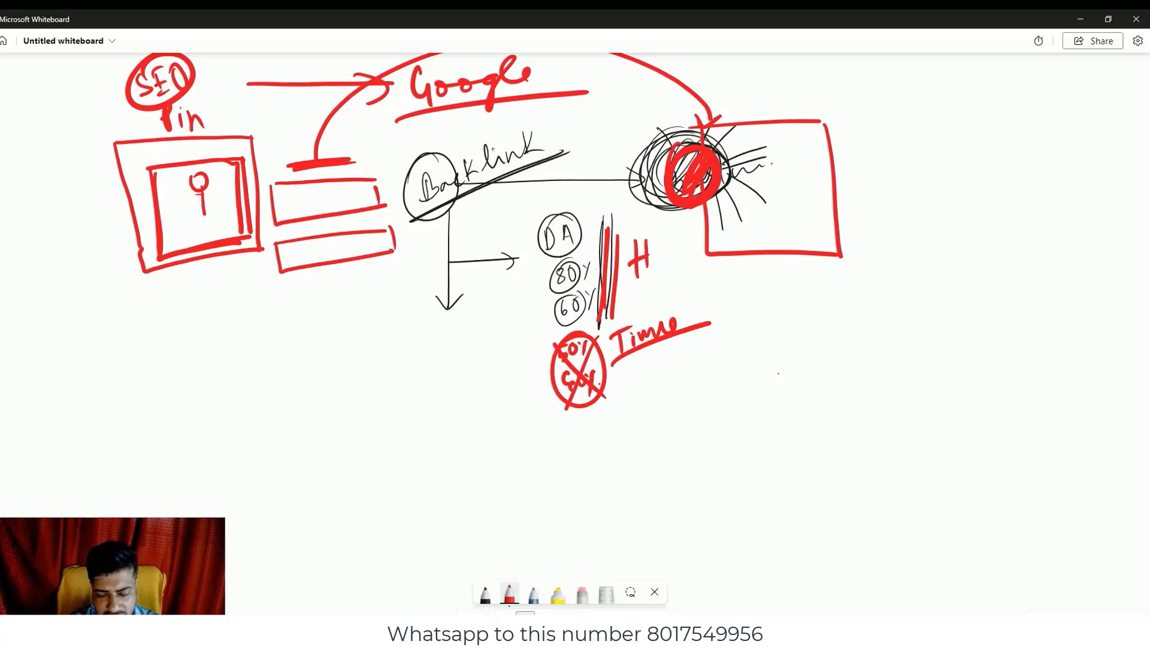
- Erase all the drawings and handwriting from the whiteboard
click(582, 594)
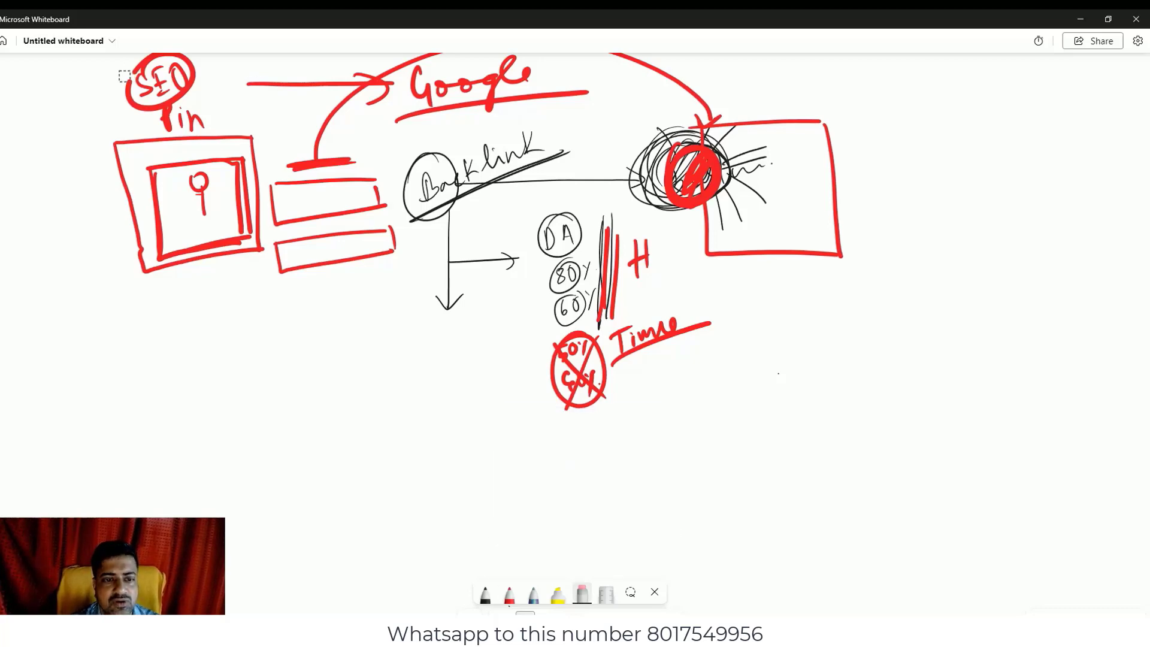
mouse_move(180, 99)
mouse_down()
mouse_move(133, 69)
mouse_move(308, 160)
mouse_move(542, 87)
mouse_move(760, 115)
mouse_move(891, 233)
mouse_move(590, 380)
mouse_move(925, 205)
mouse_move(118, 226)
mouse_move(89, 298)
mouse_move(510, 319)
mouse_up()
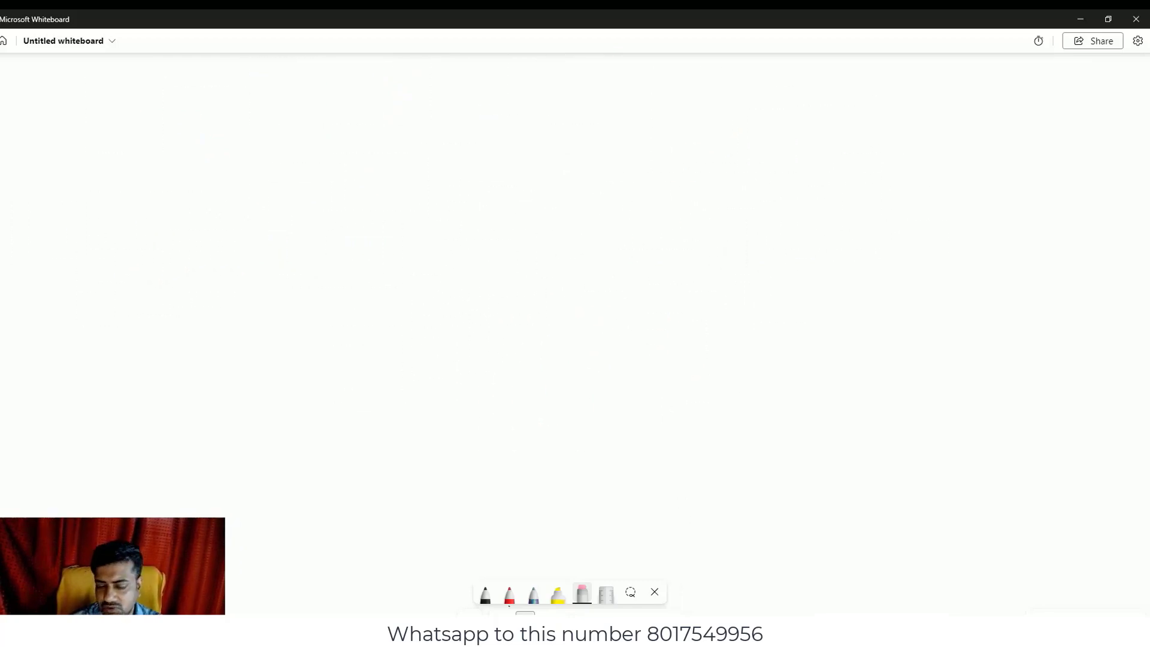
- Switch to the Excel website list and copy the entry in.enrollbusiness.com from its cell
click(501, 621)
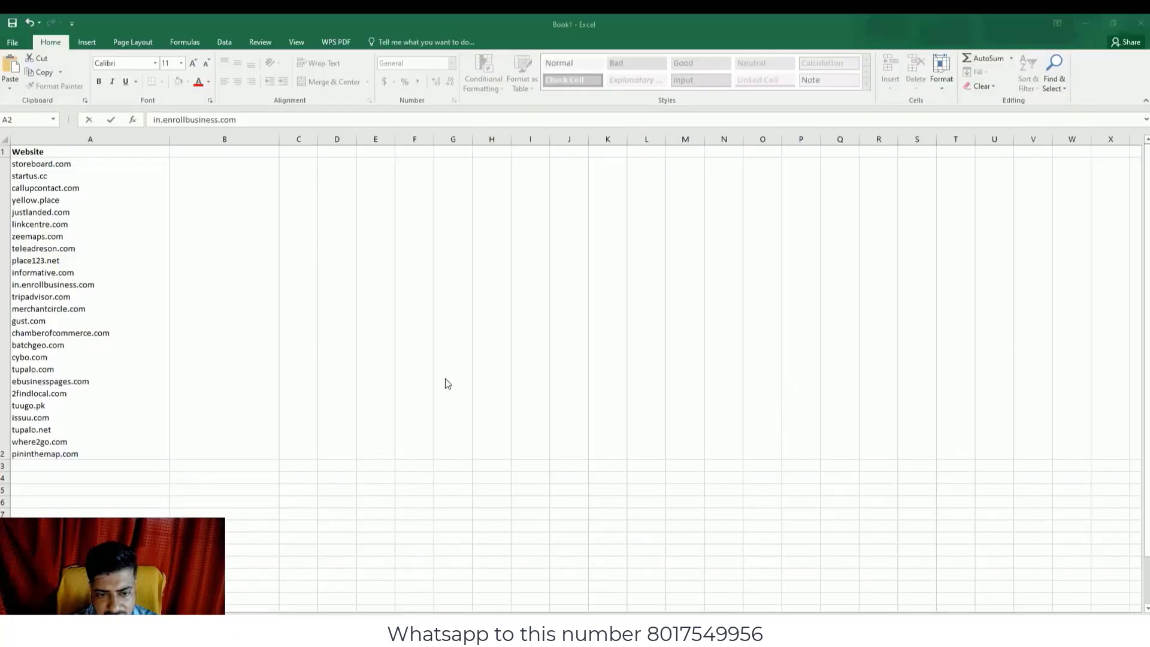
key(ctrl+shift+Down)
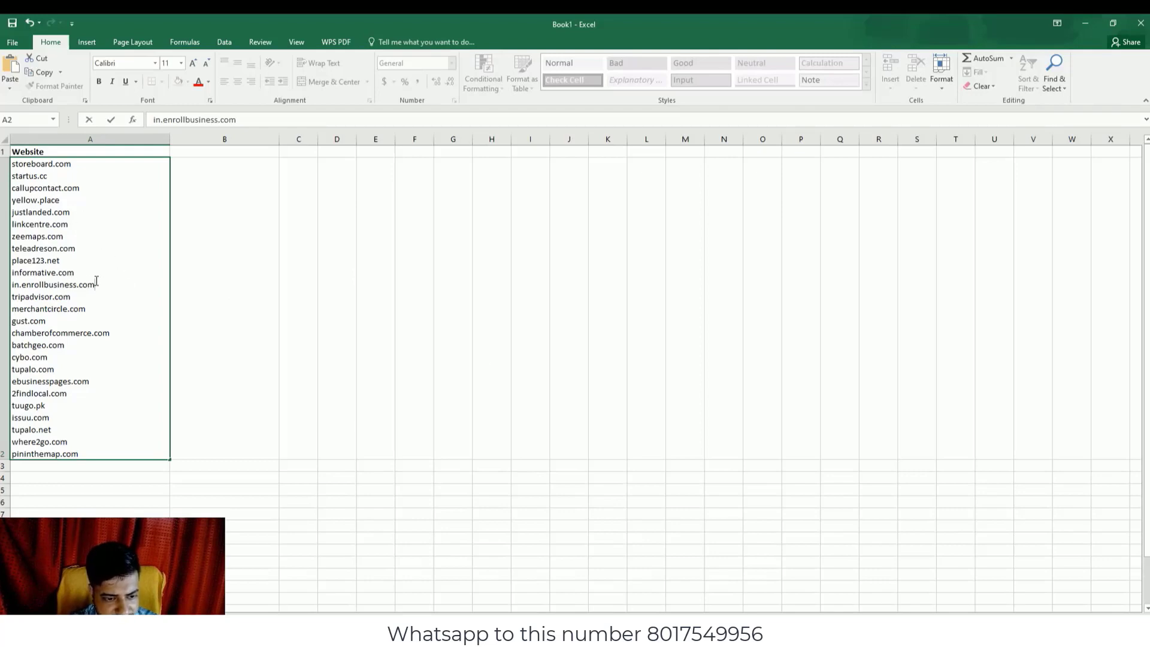
drag(96, 283, 9, 285)
key(ctrl+c)
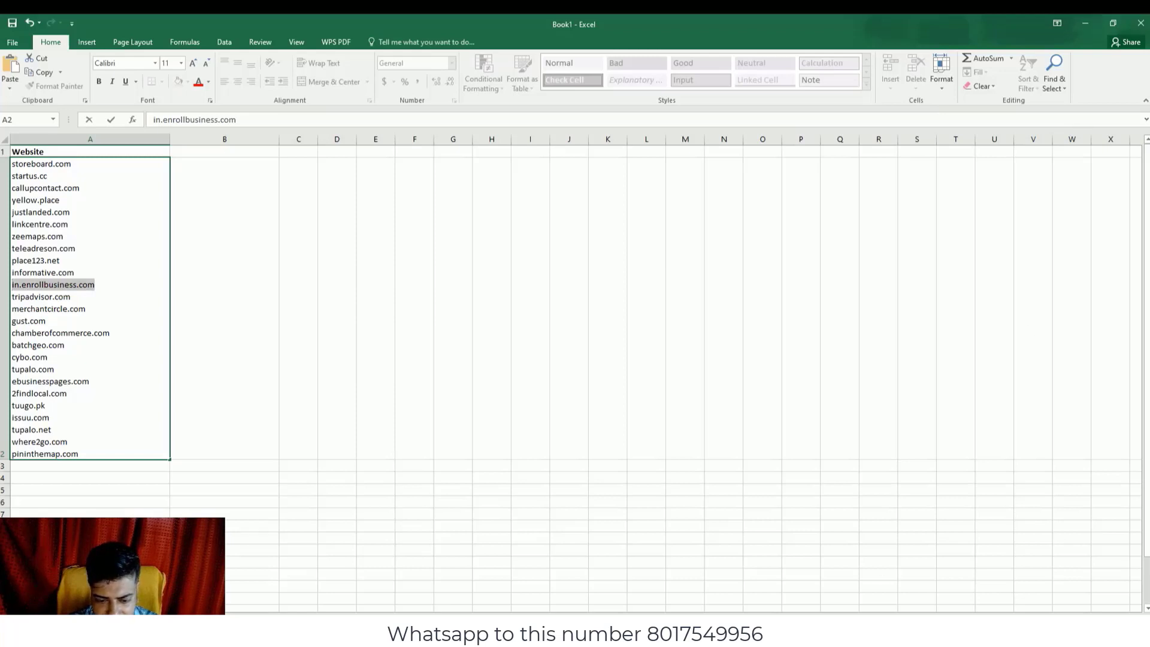
- In Chrome, paste the copied address into the Google search, remove the "in." prefix and open enrollbusiness.com
click(232, 10)
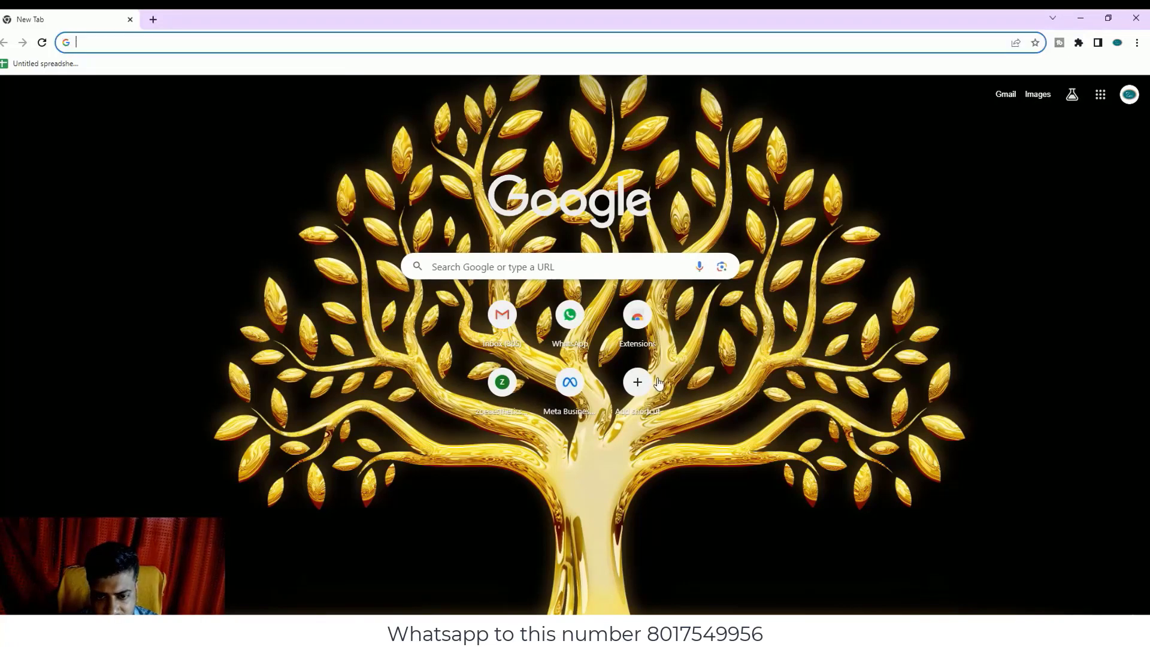
click(455, 264)
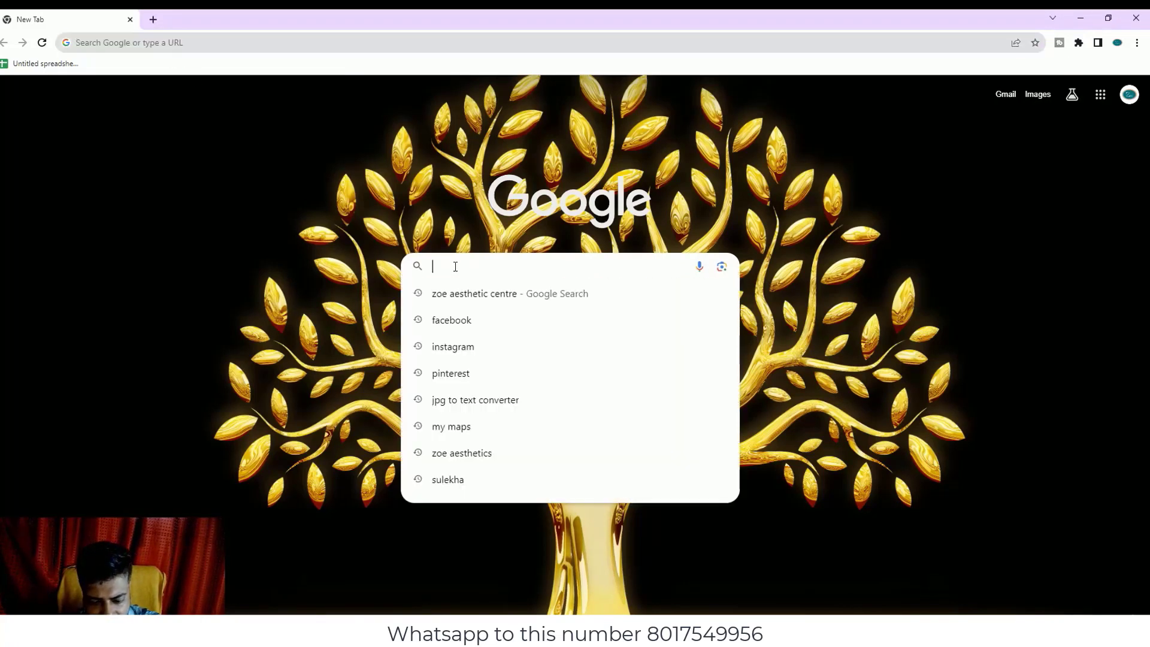
key(ctrl+v)
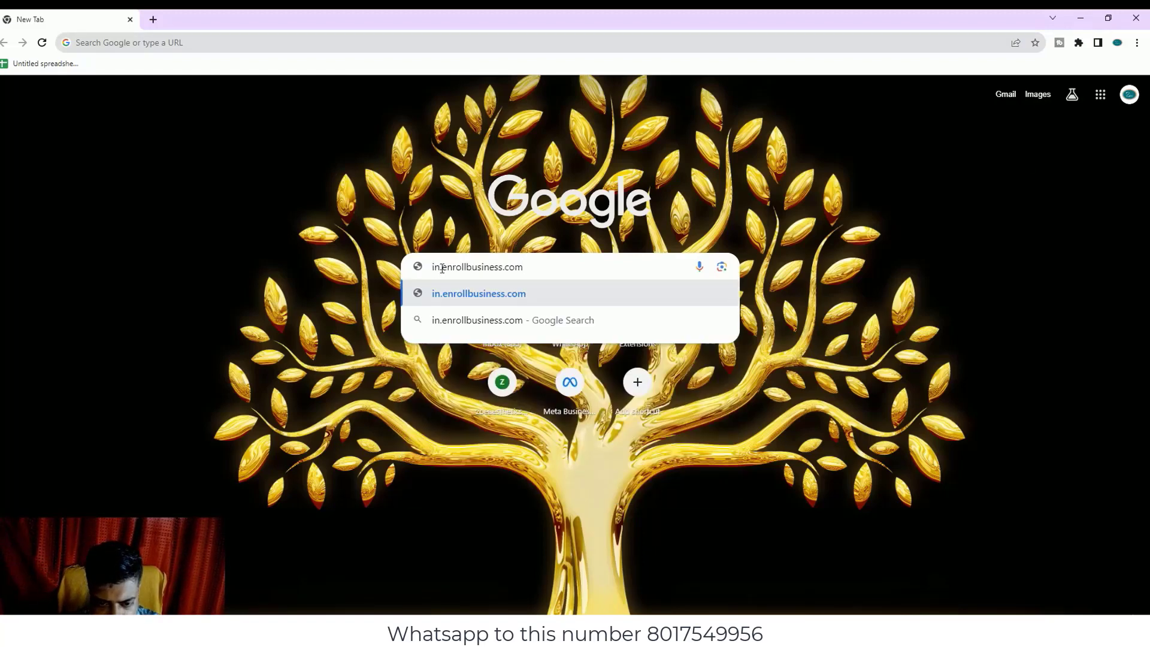
drag(442, 267, 432, 267)
key(BackSpace)
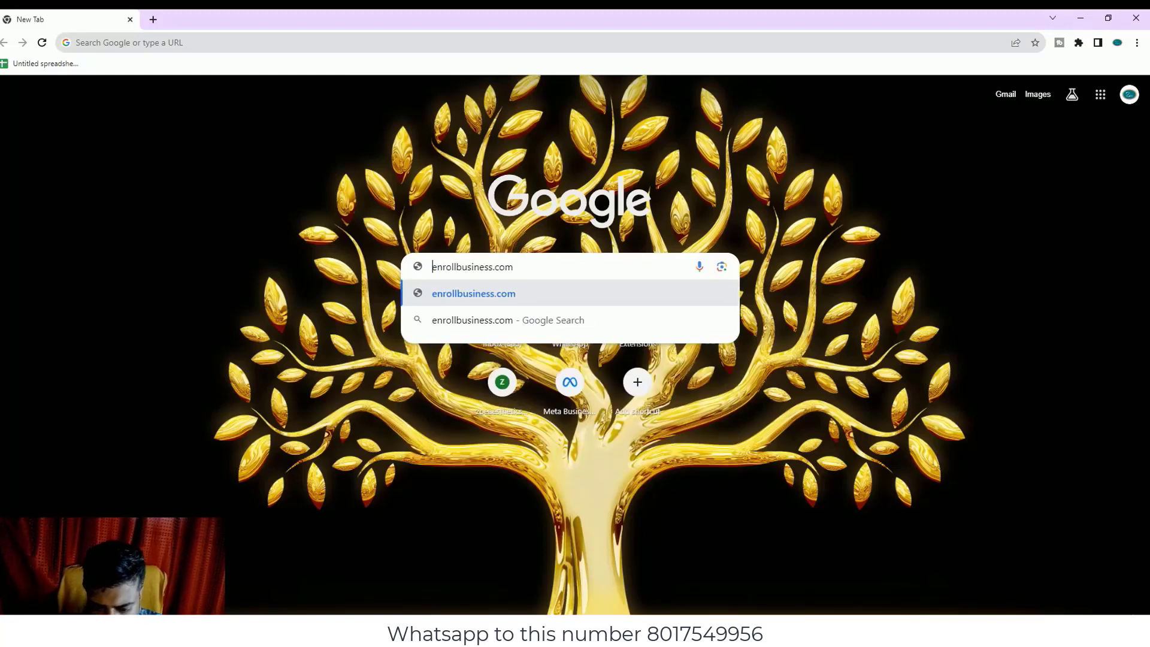
key(Return)
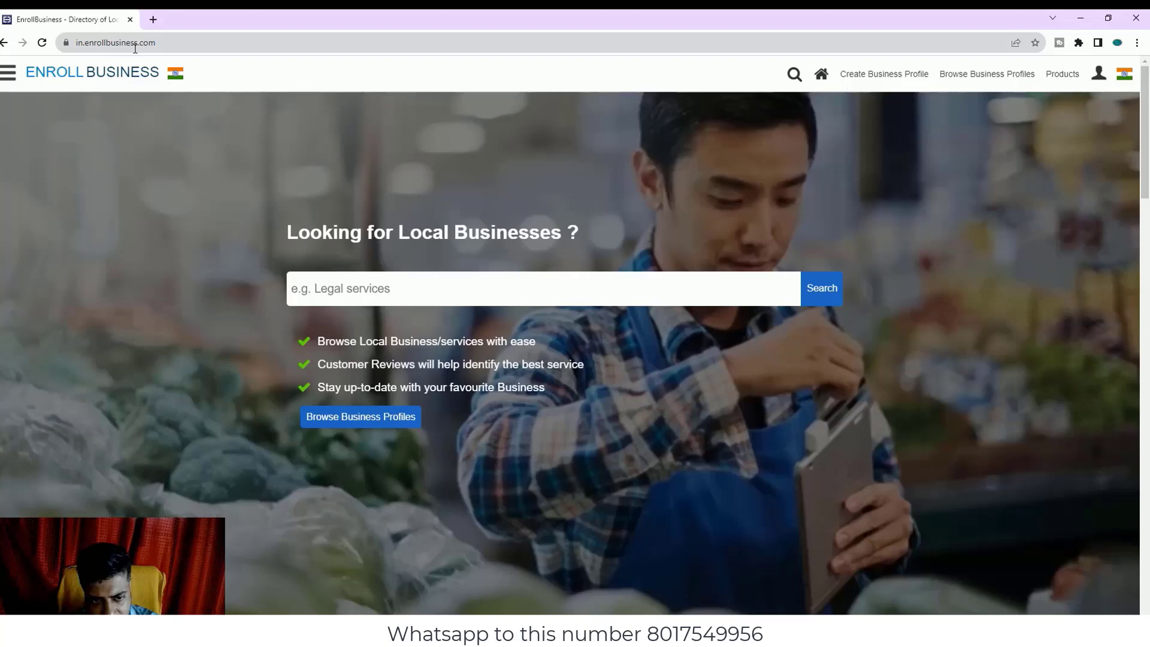
- Replace the "in" country prefix in the site address with "ca" and load ca.enrollbusiness.com
click(84, 48)
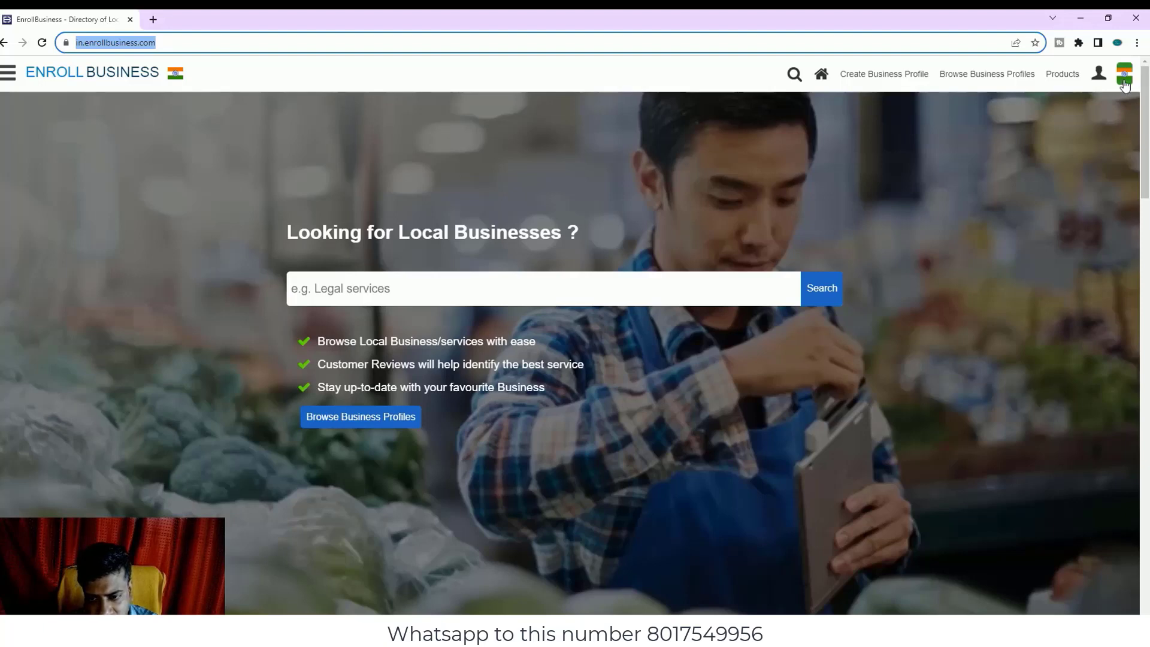
click(81, 43)
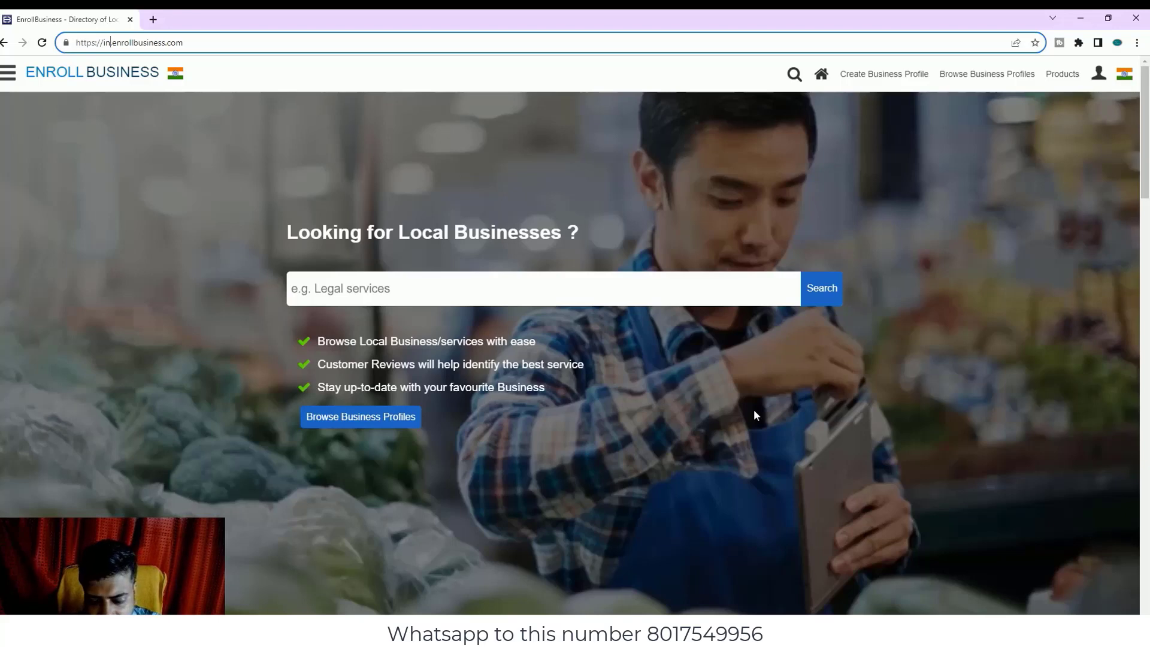
key(BackSpace)
key(BackSpace)
text(c)
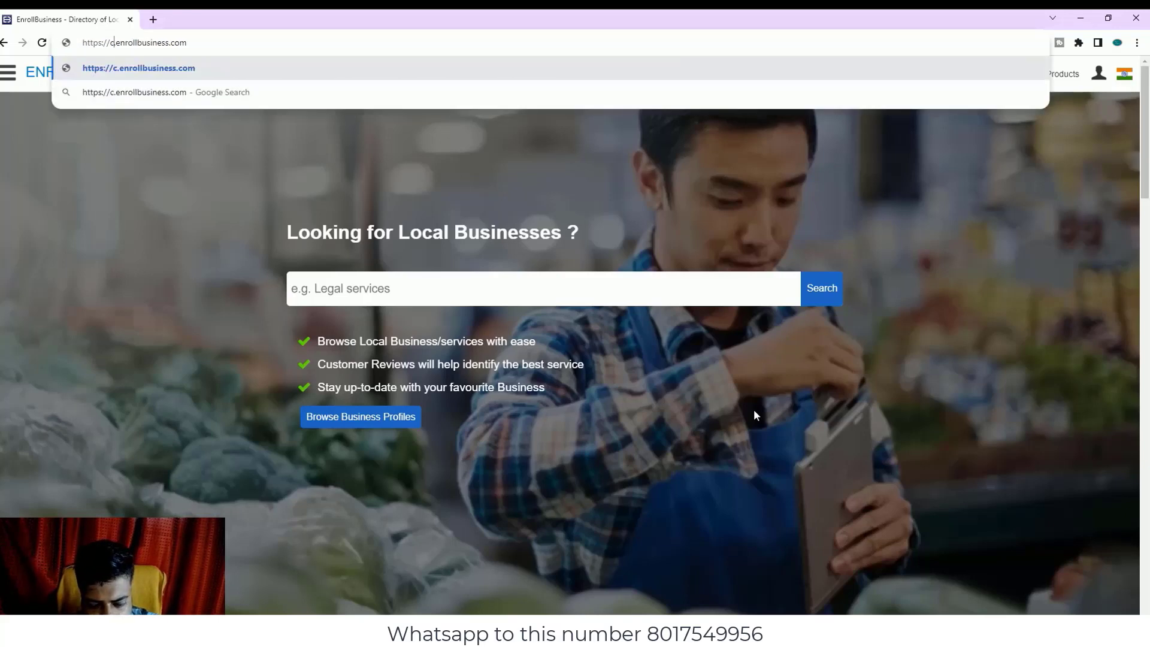
text(a)
key(Return)
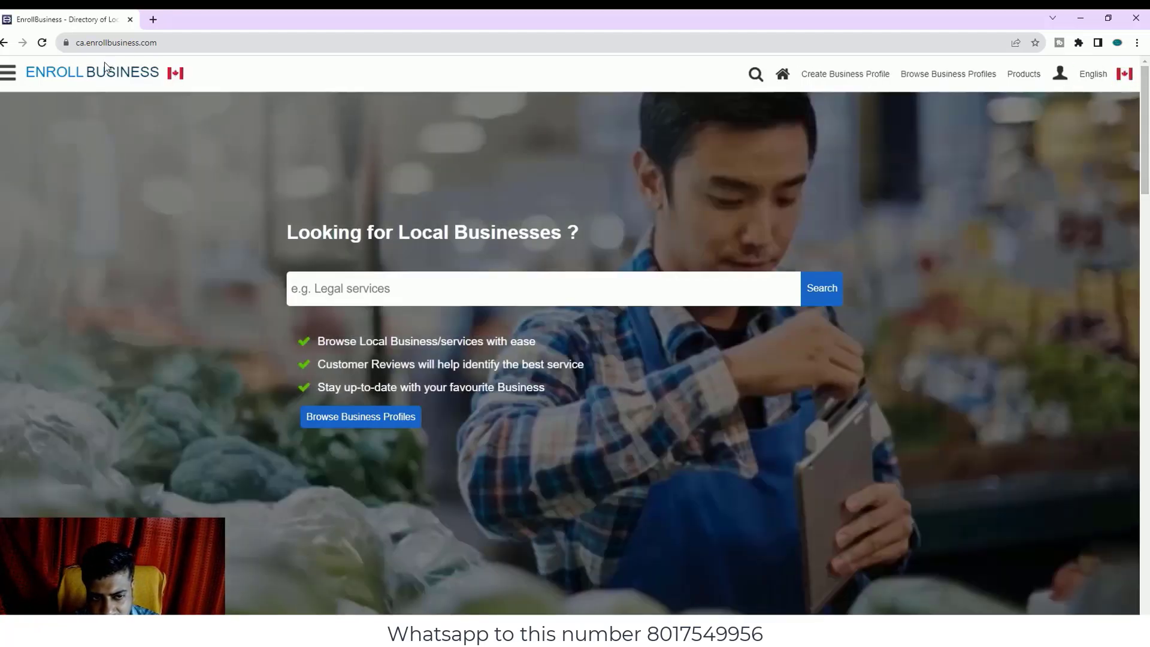
- Replace the "ca" country prefix in the site address with "in" and load in.enrollbusiness.com
click(82, 44)
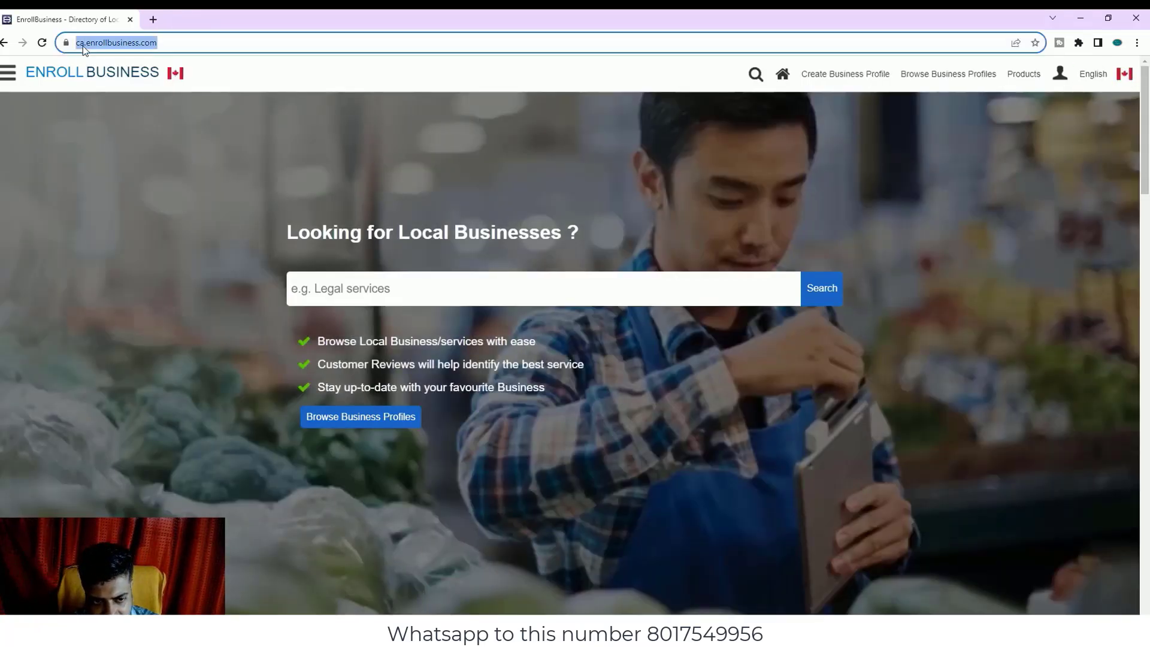
click(84, 46)
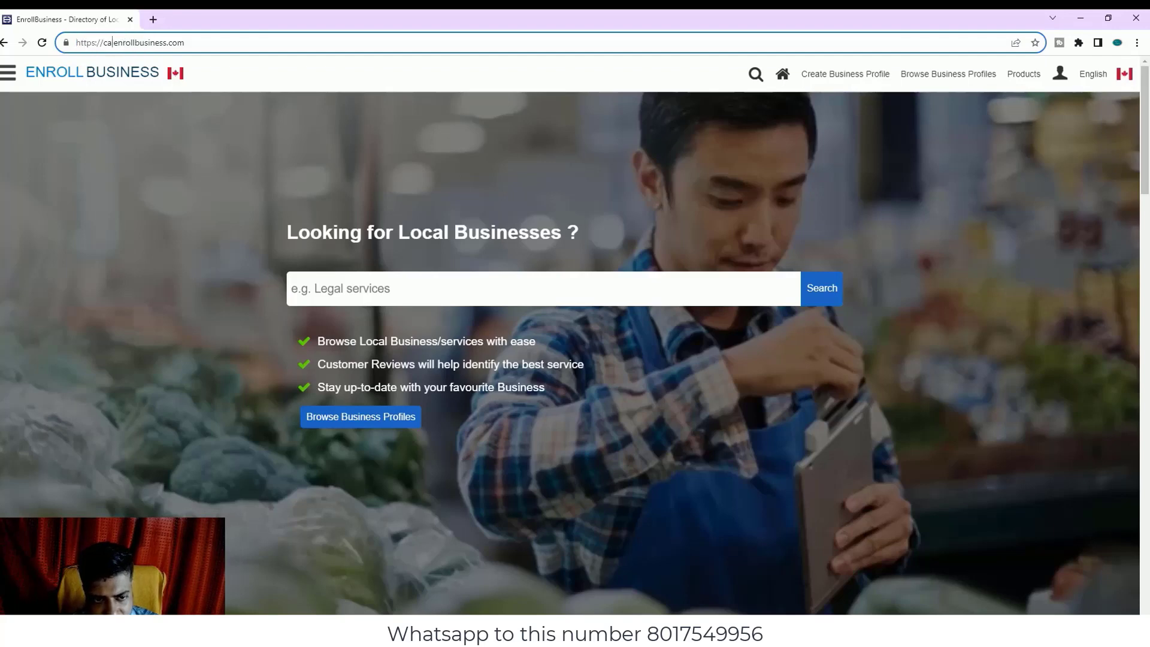
key(BackSpace)
key(BackSpace)
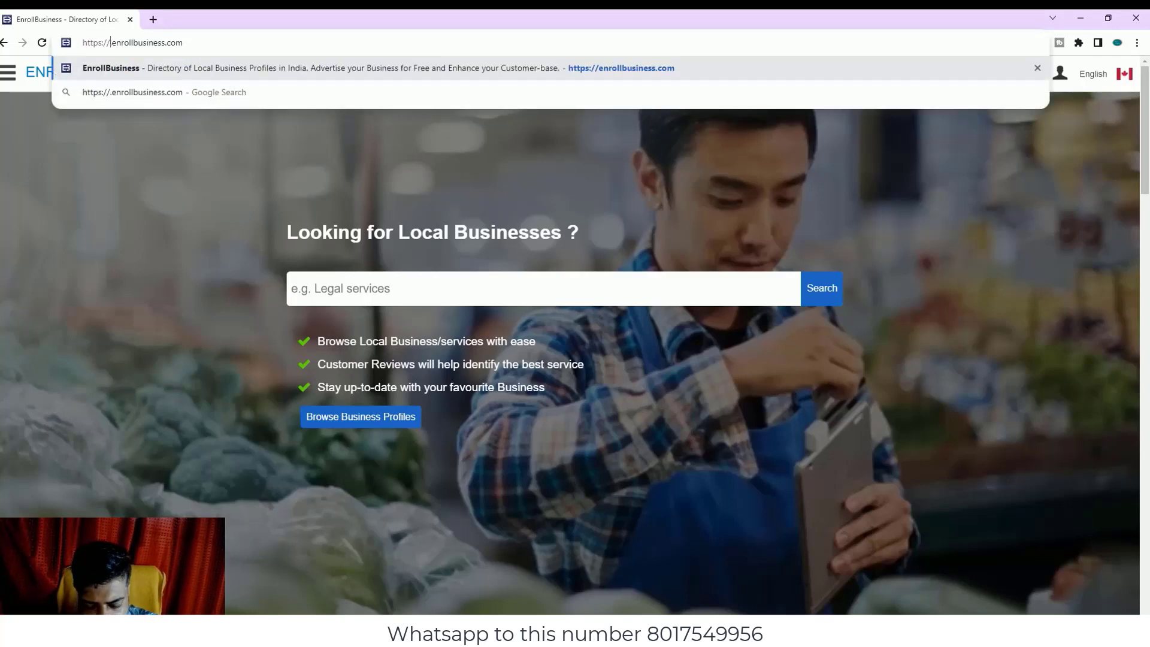
text(in)
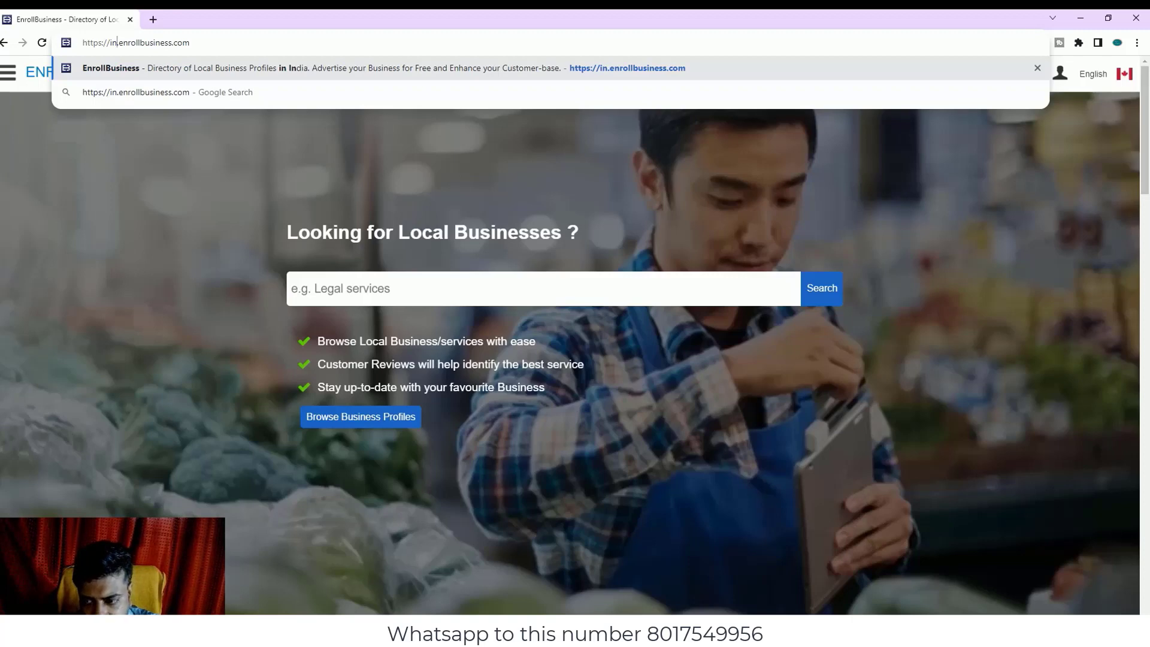
key(Return)
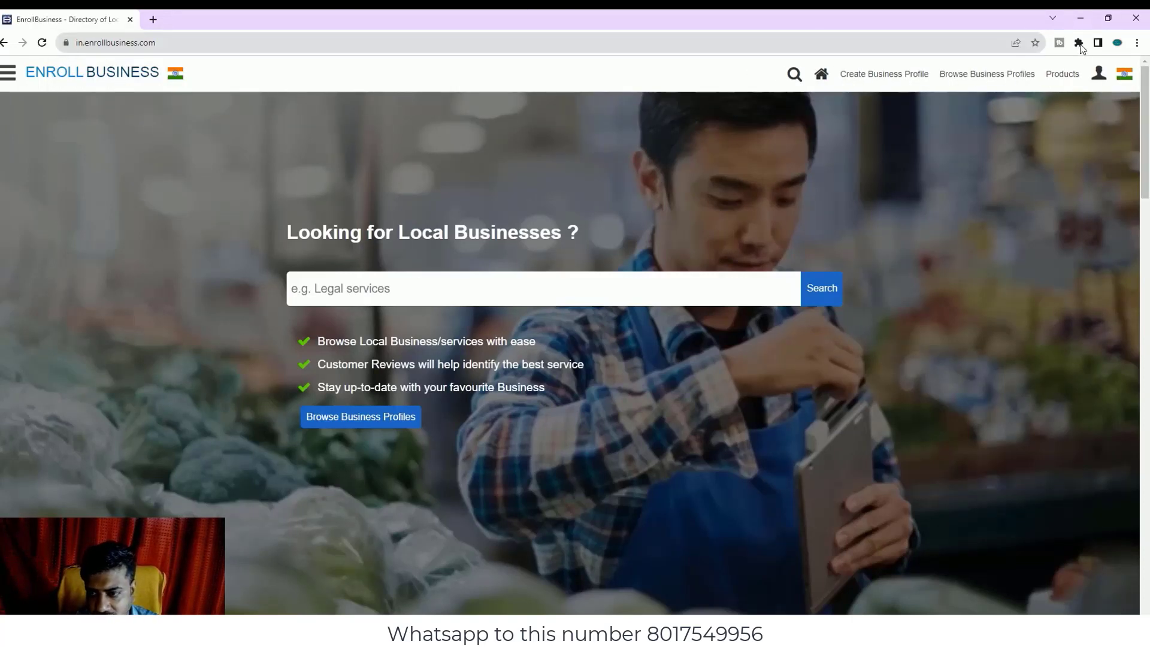
- Start creating a business profile and open the new-user registration form at its email field
click(886, 84)
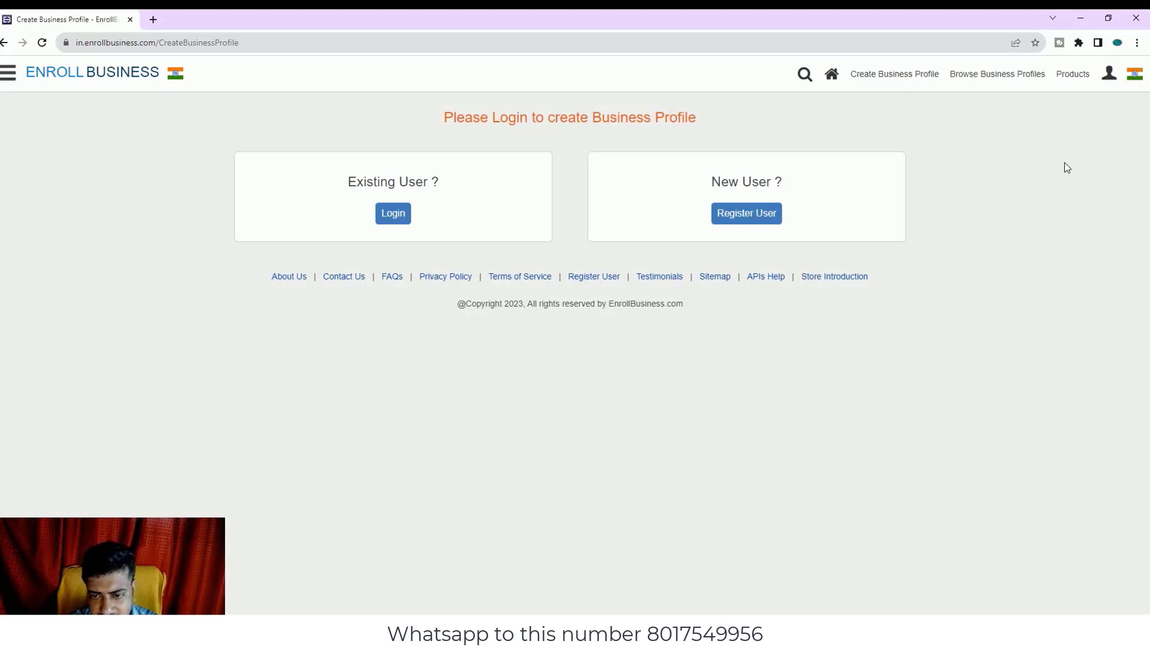
click(751, 215)
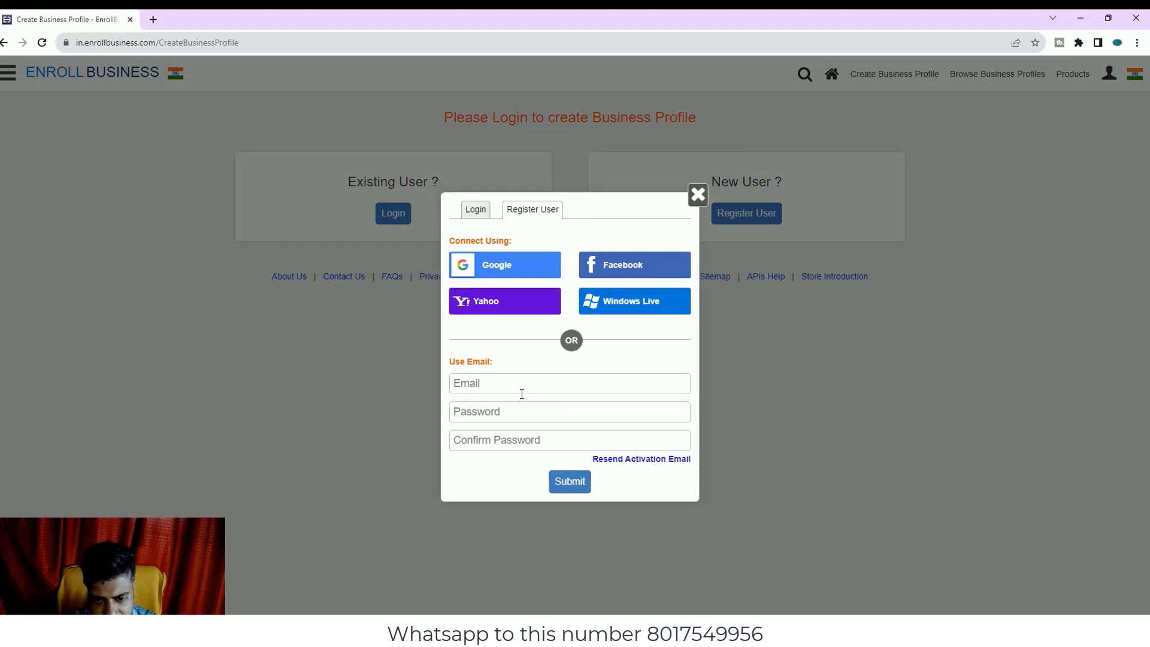
click(498, 384)
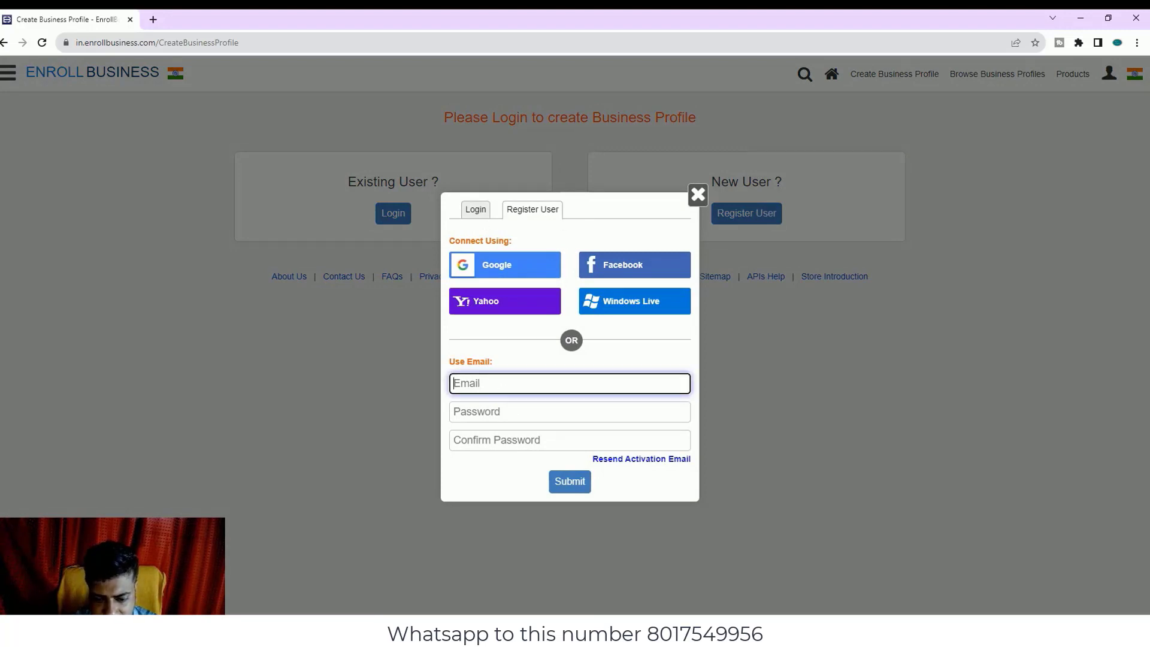
- Copy the signed-in Google account's email address from a new tab and paste it as the registration email
click(153, 19)
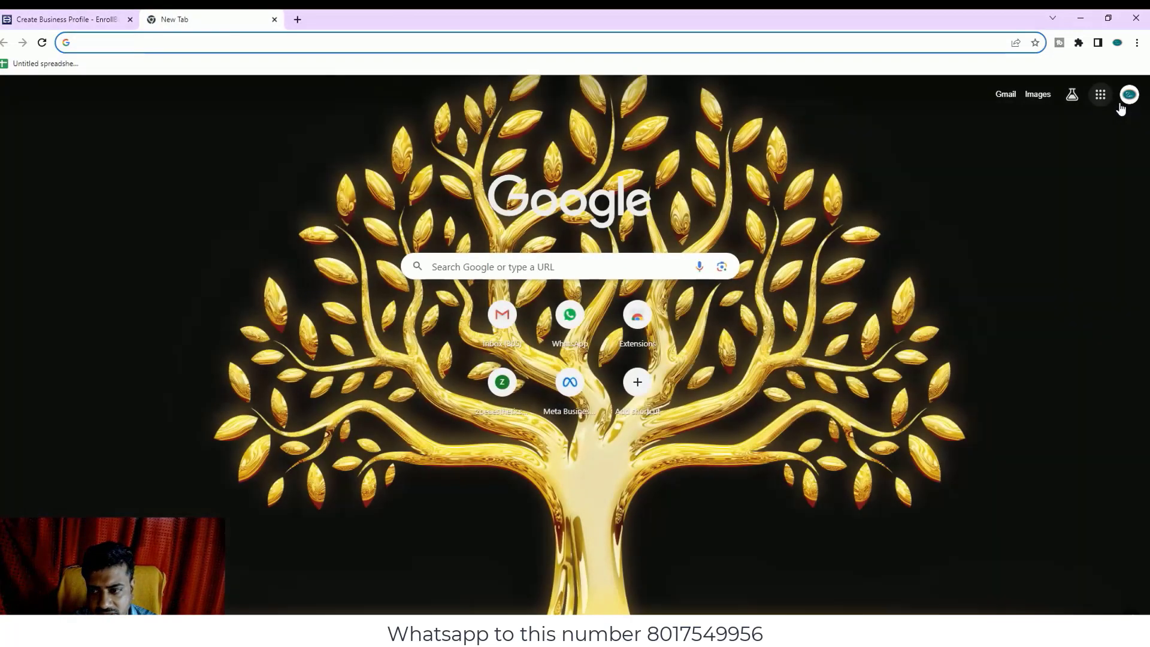
click(1124, 99)
drag(953, 133, 1142, 137)
key(ctrl+c)
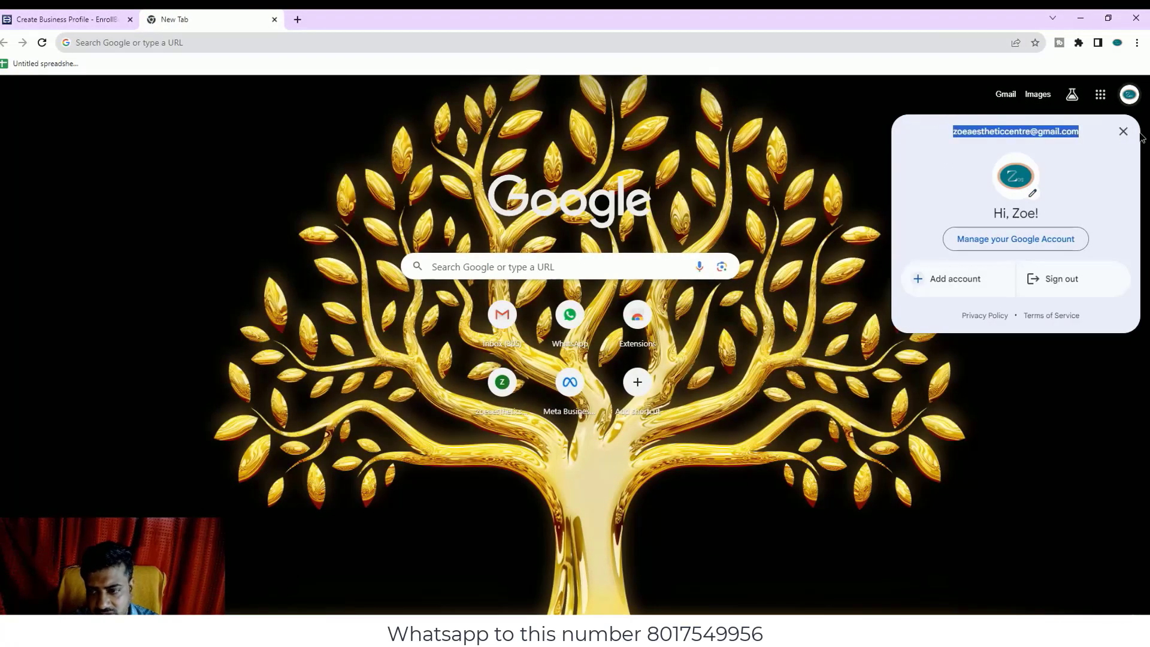
click(90, 19)
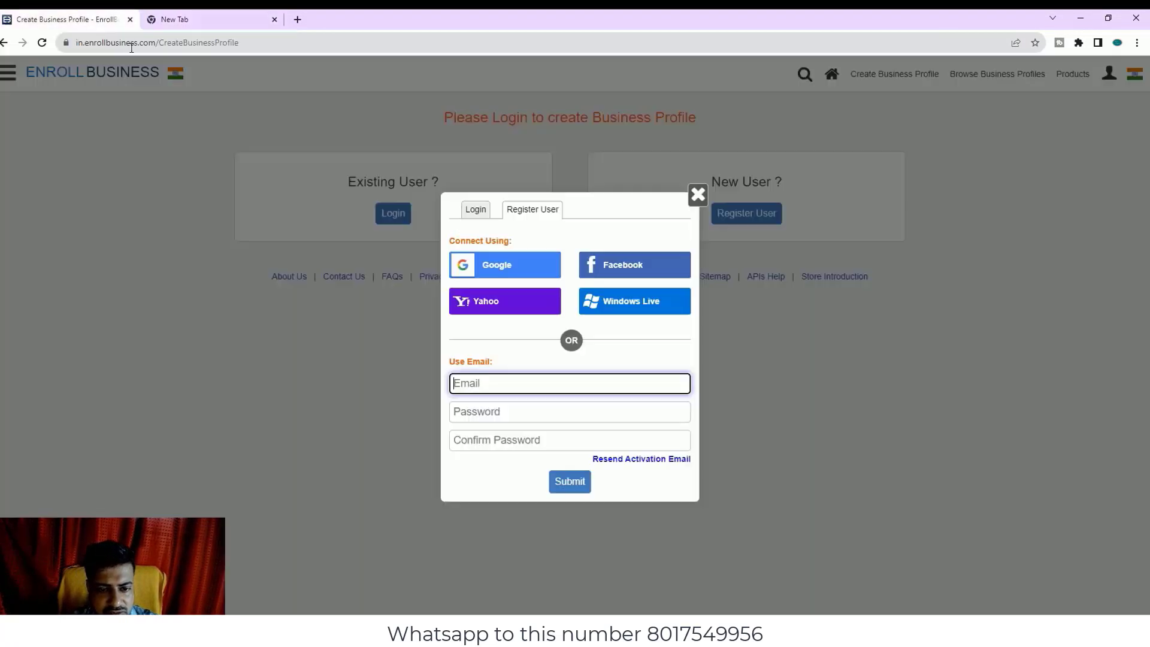
key(ctrl+v)
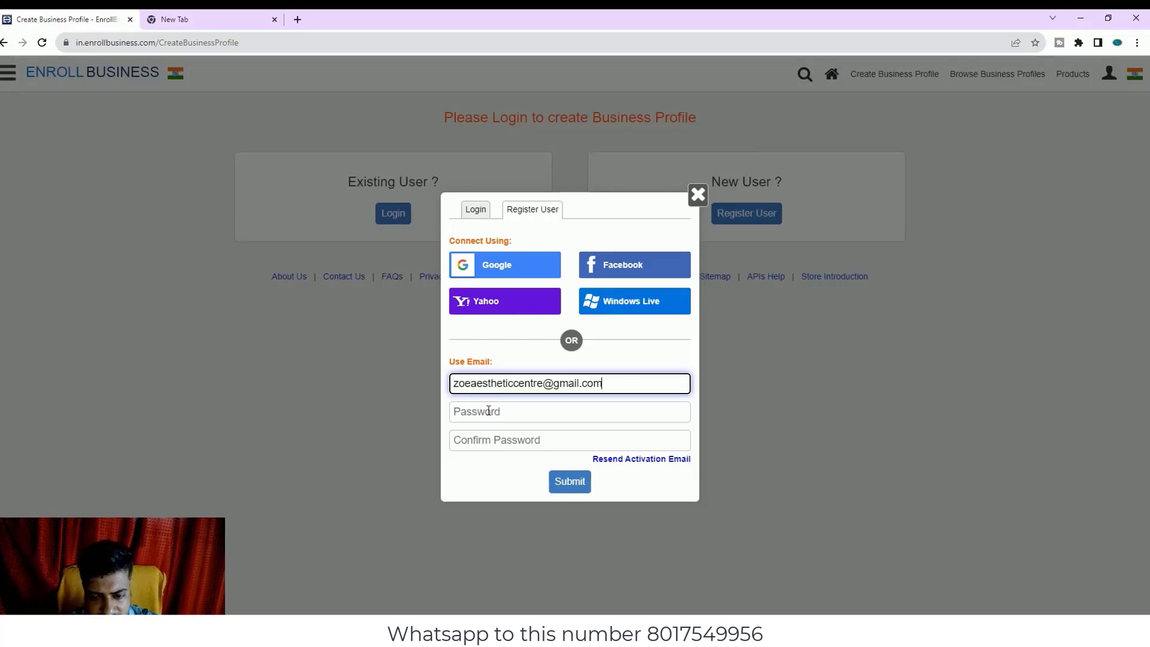
- Enter the account password, repeat it as the confirmation, and submit the user registration
click(489, 411)
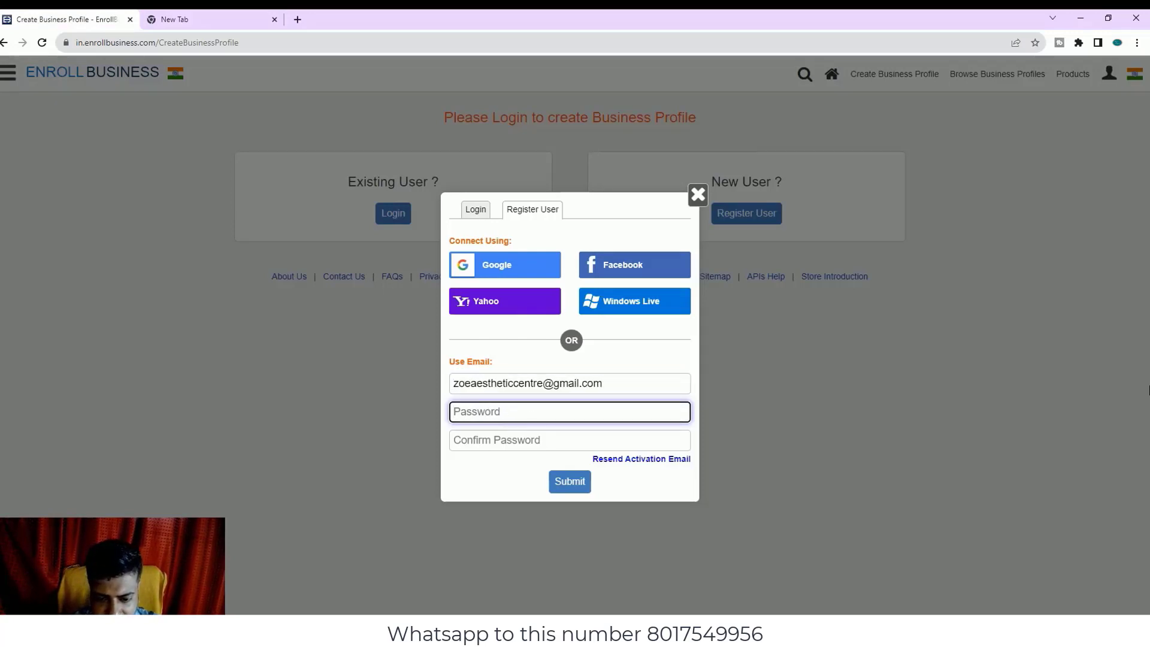
text(**)
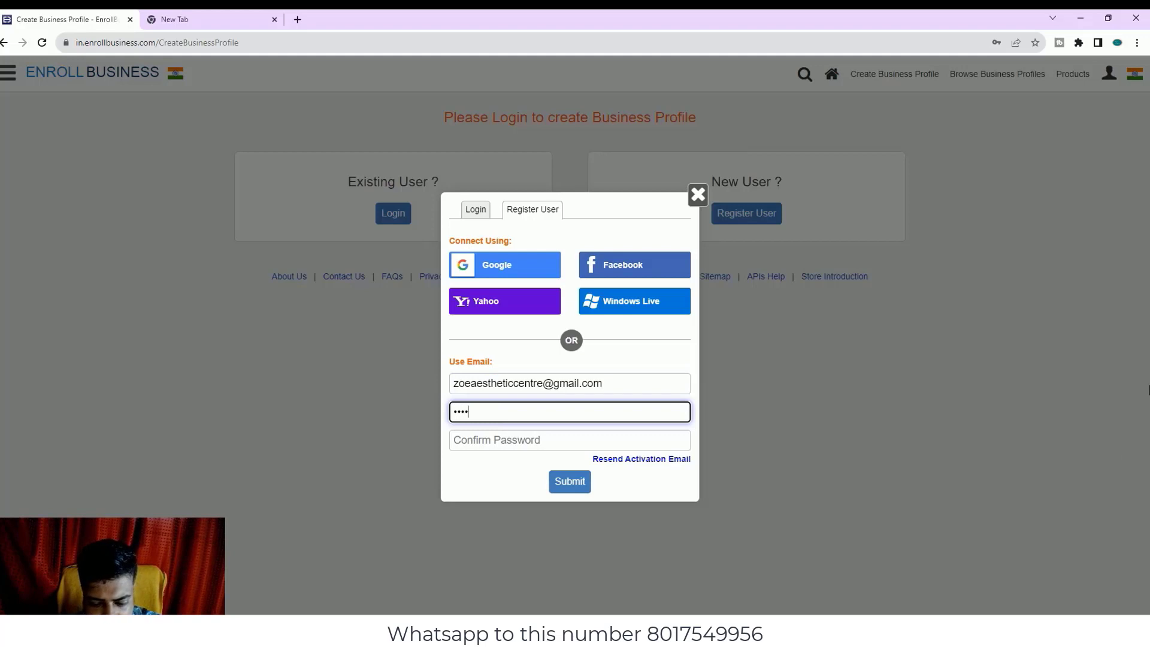
text(***)
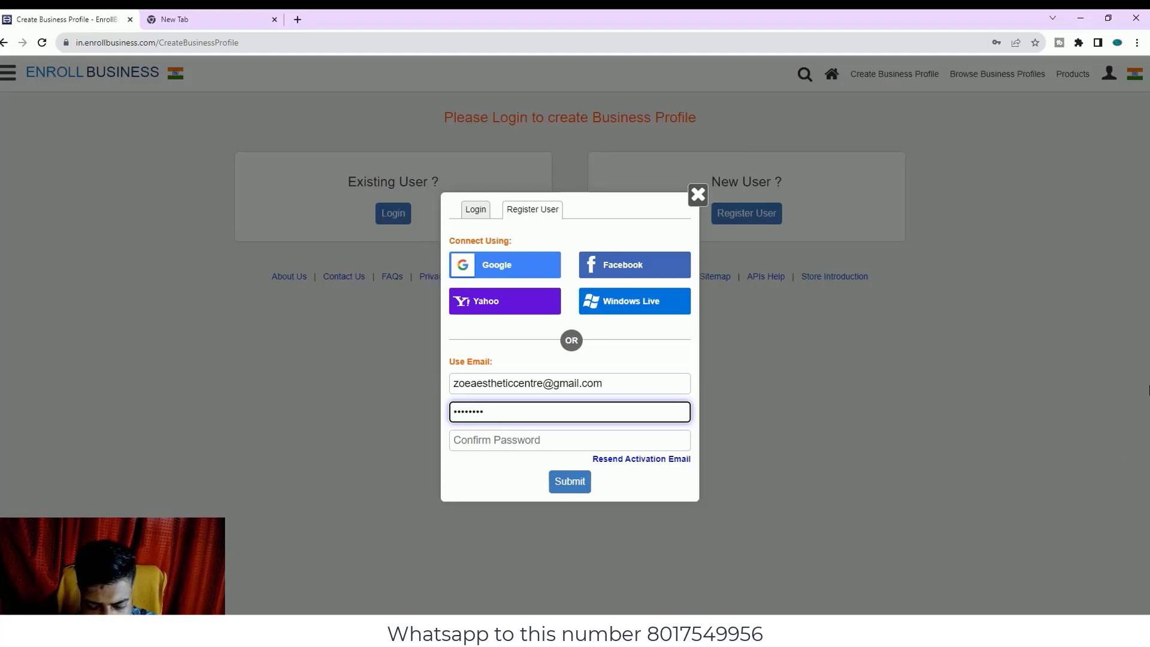
text(***)
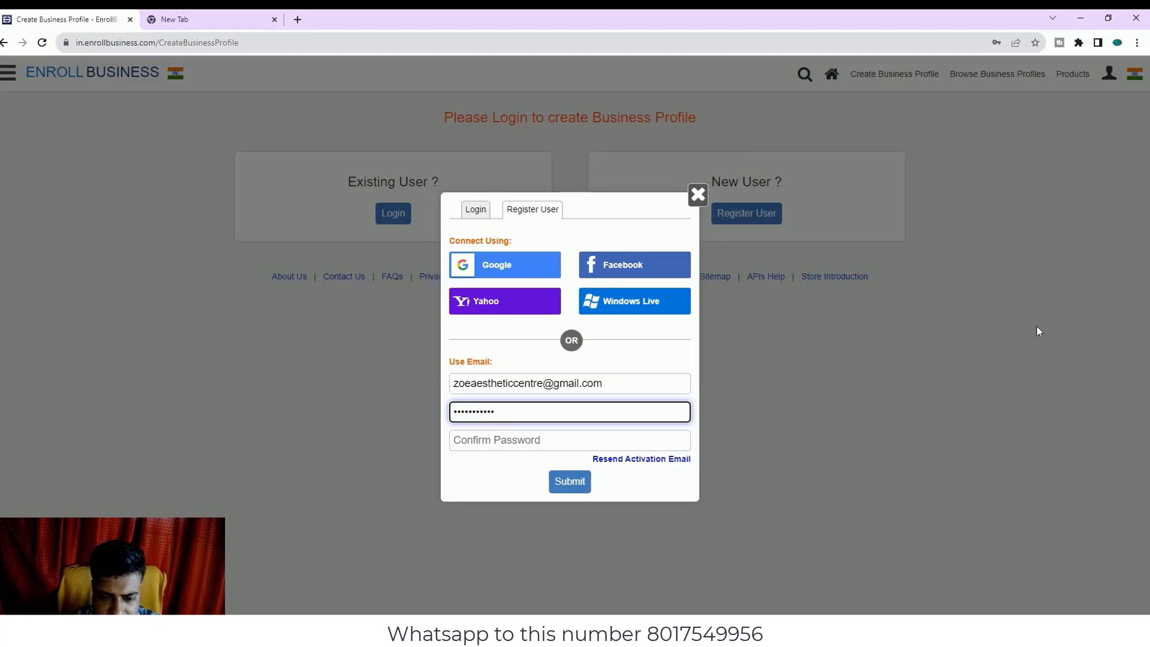
click(527, 439)
text(***)
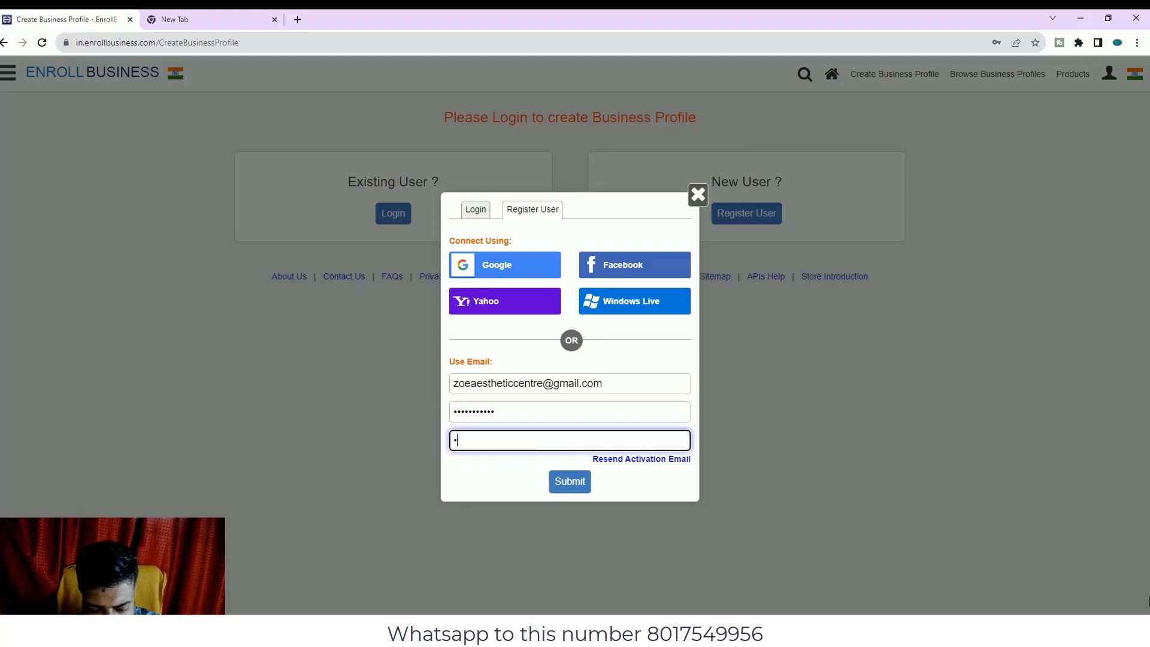
text(*****)
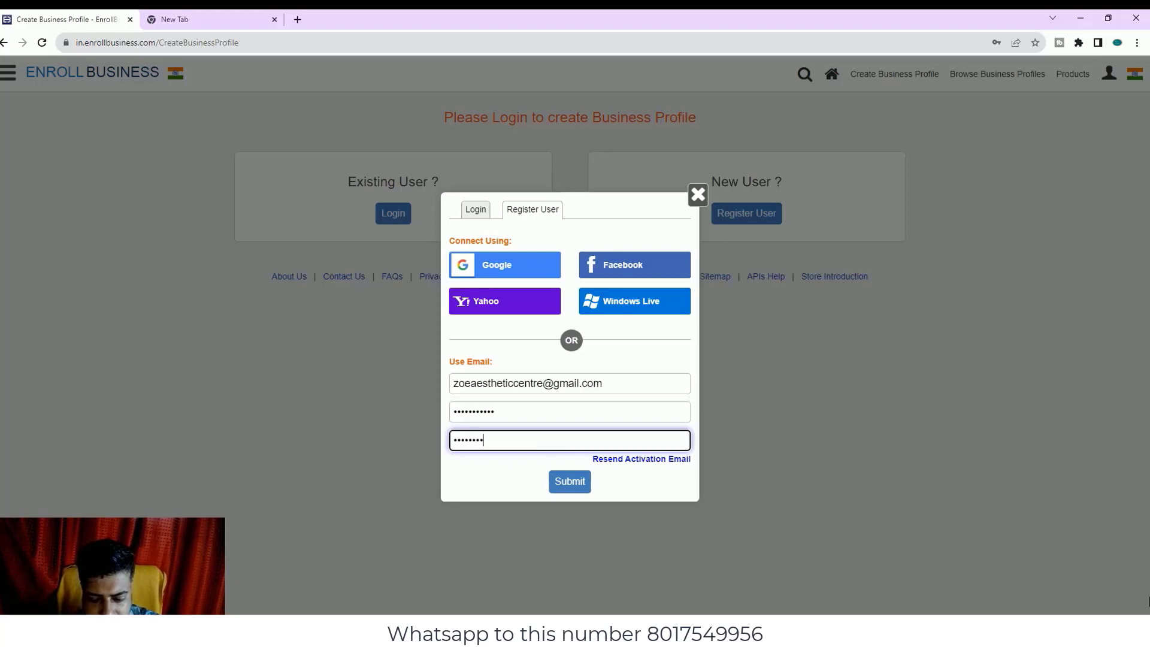
text(**)
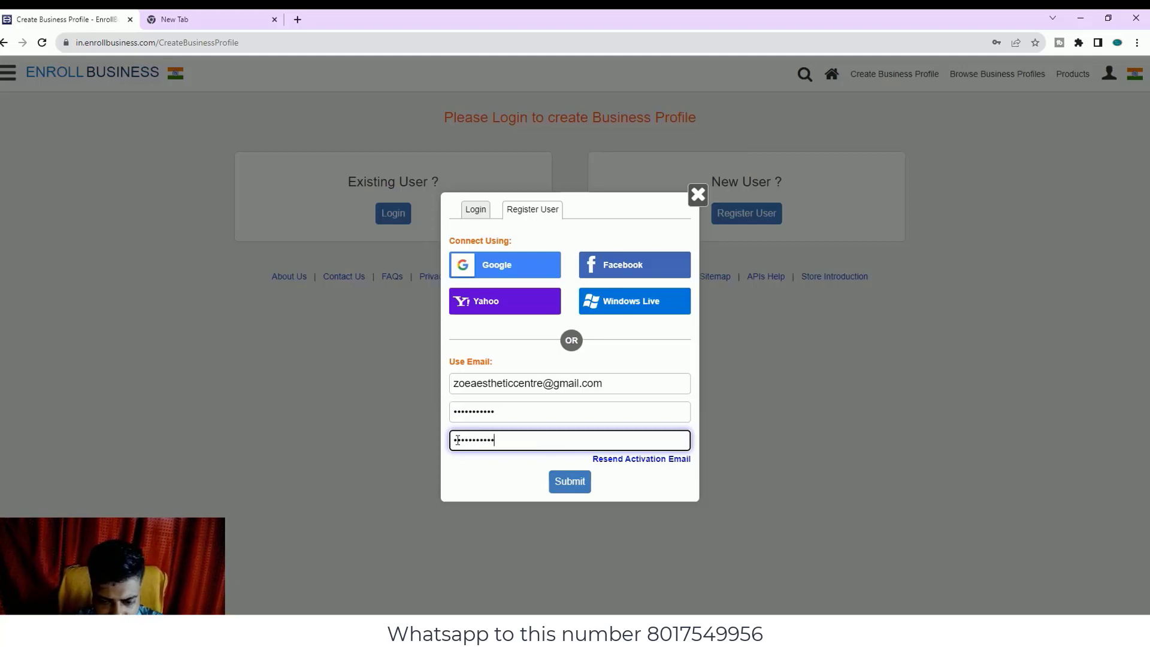
click(576, 489)
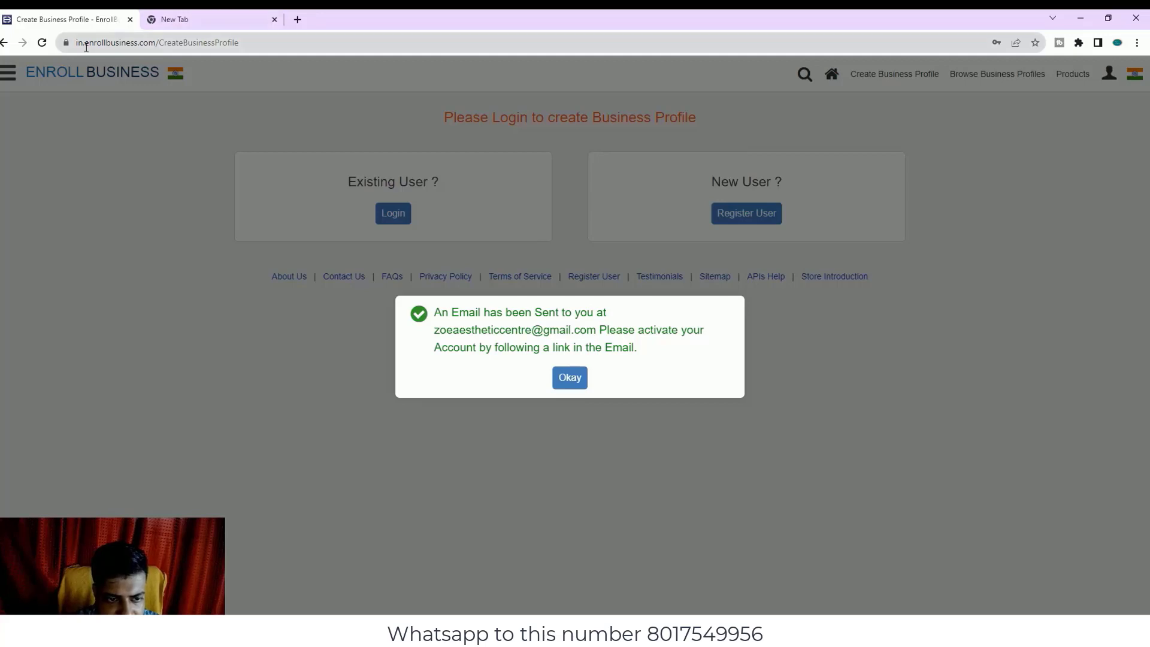
- Activate the account from the EnrollBusiness registration email in Gmail and start creating the business profile
drag(84, 43, 133, 44)
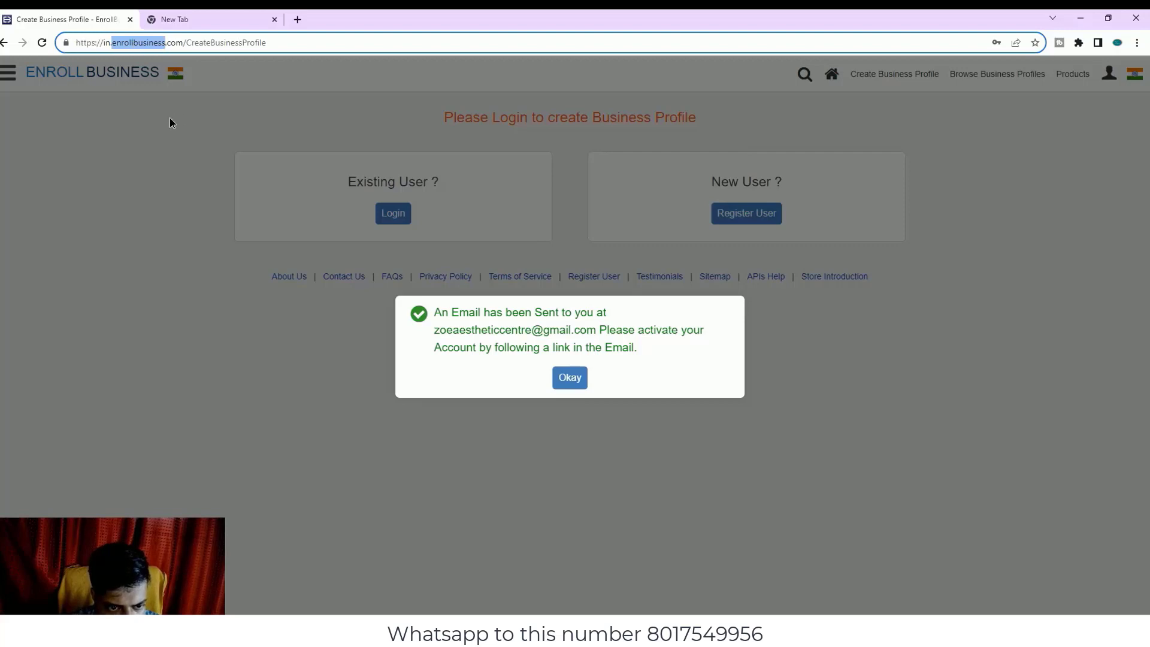
click(206, 18)
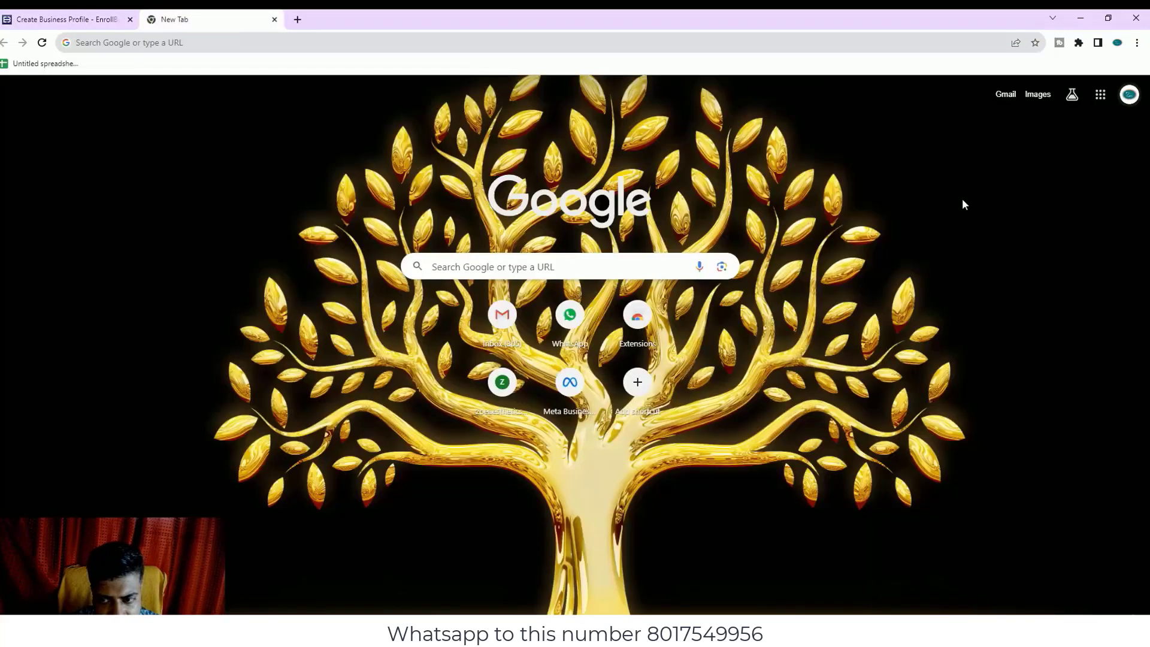
click(1007, 95)
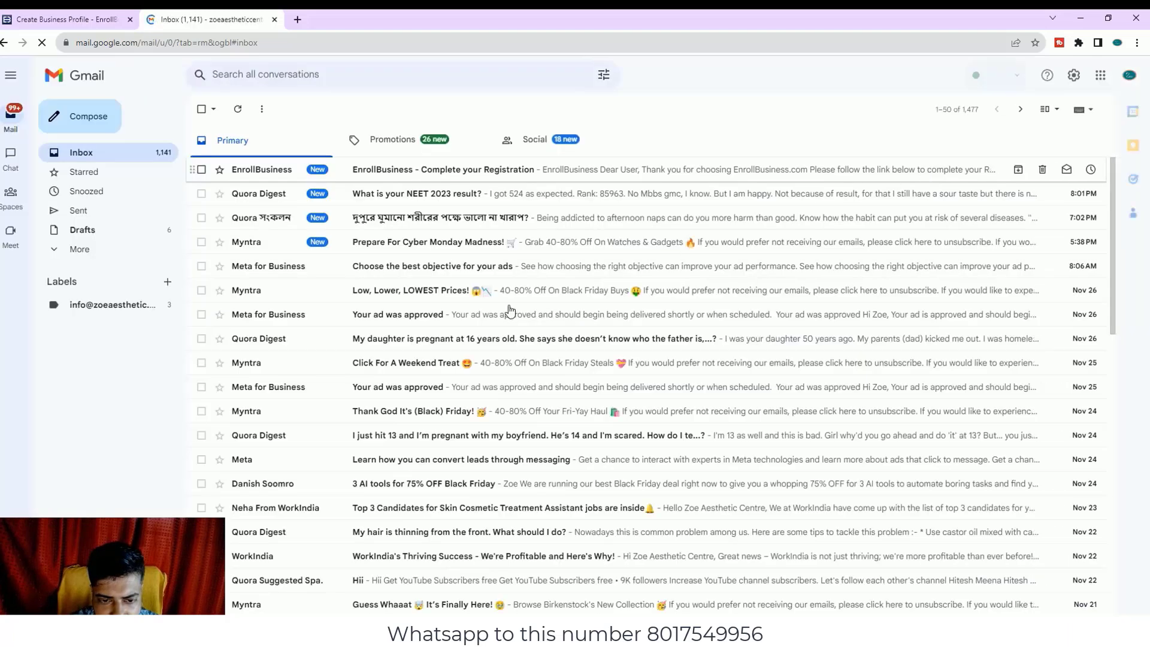
click(383, 170)
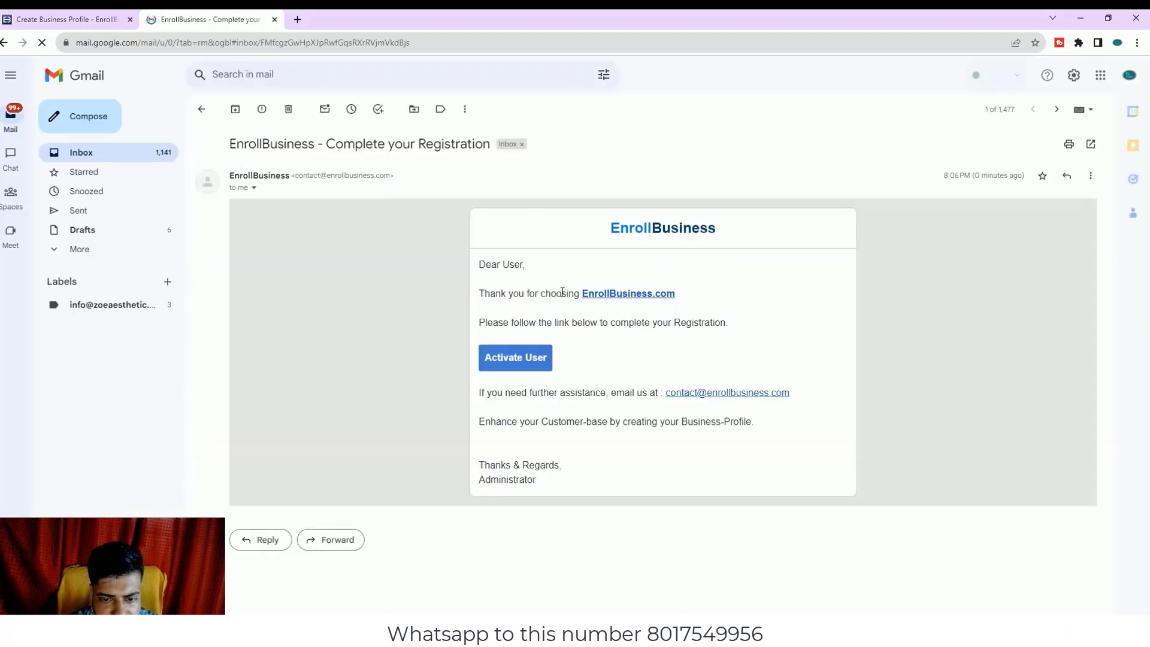
click(535, 360)
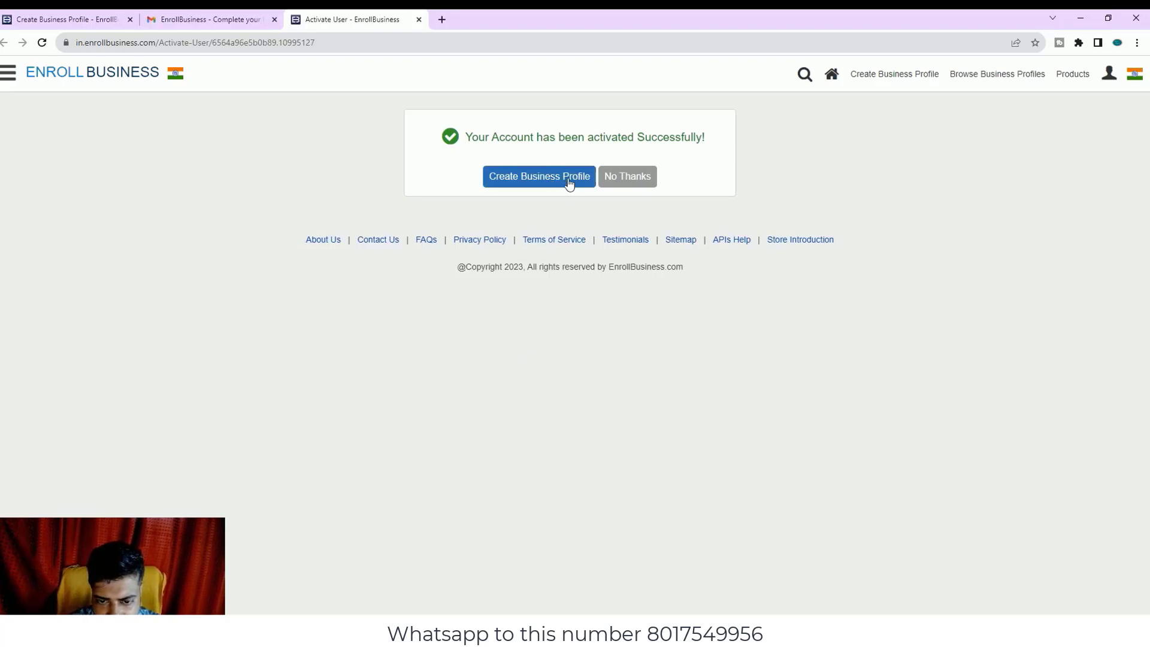
click(569, 180)
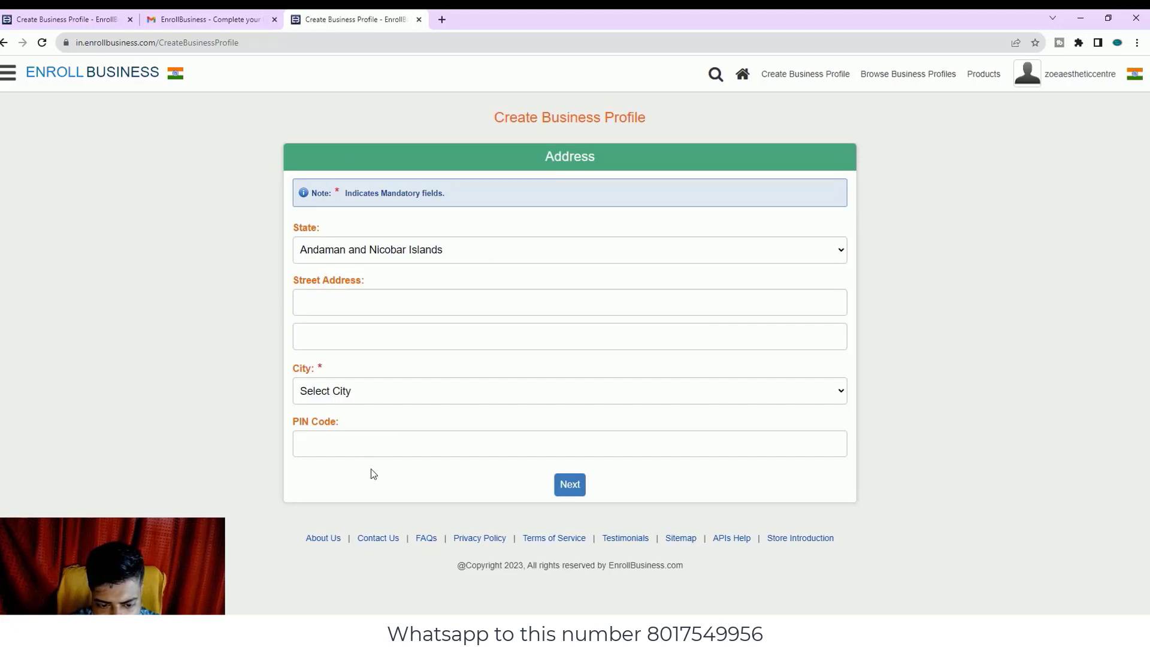
- Set the business profile's state to West Bengal and enter the business's street address on the first address line
click(359, 525)
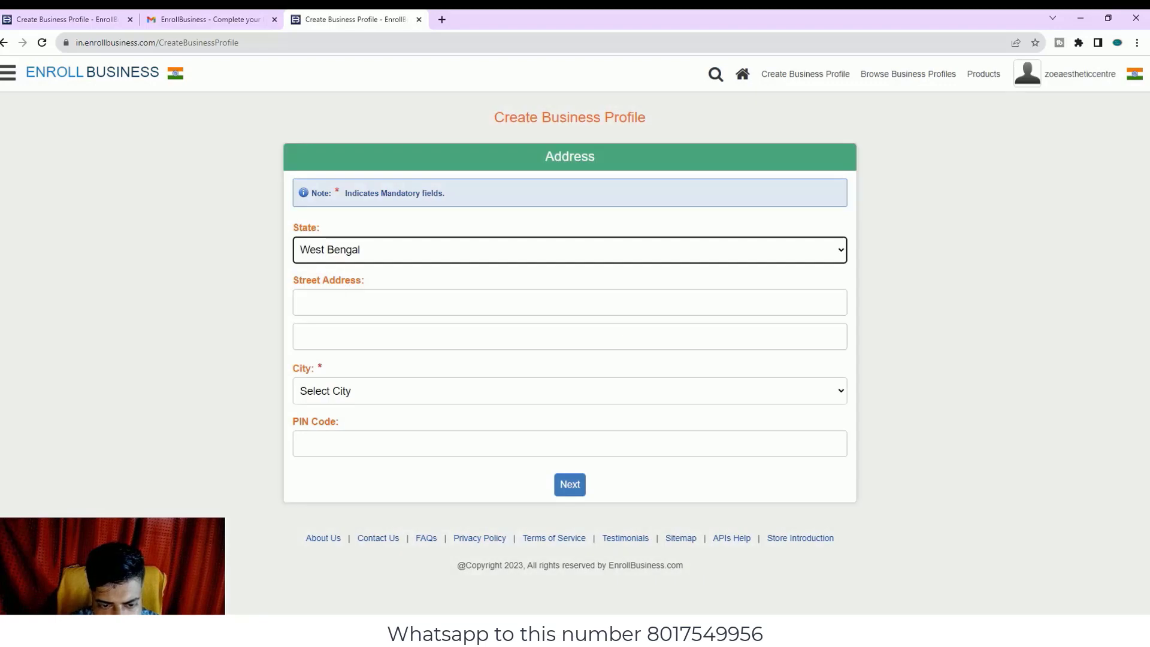
click(345, 295)
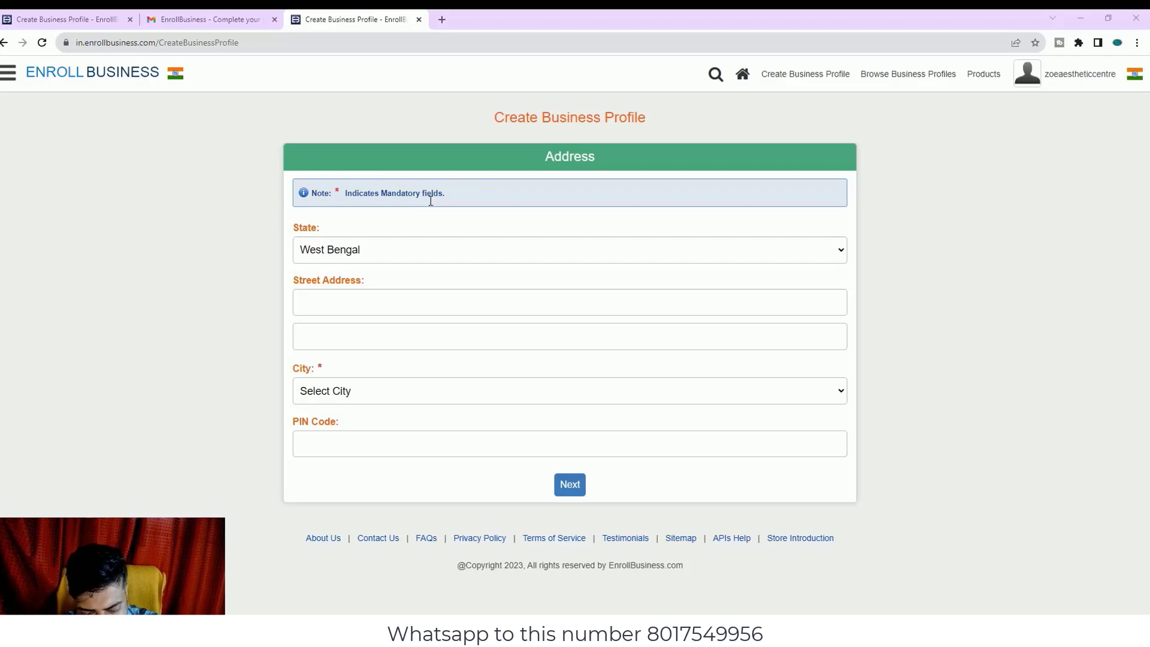
click(1084, 14)
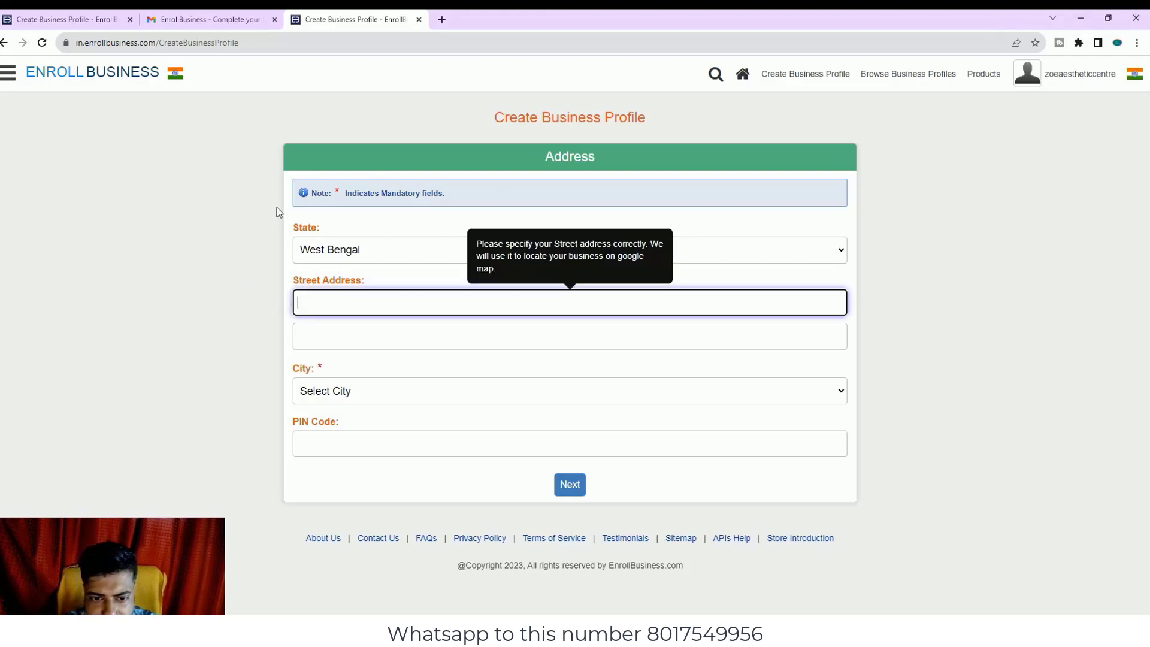
text(C/61, Survey Park, Santoshpur, Kolkata, West Bengal 700075)
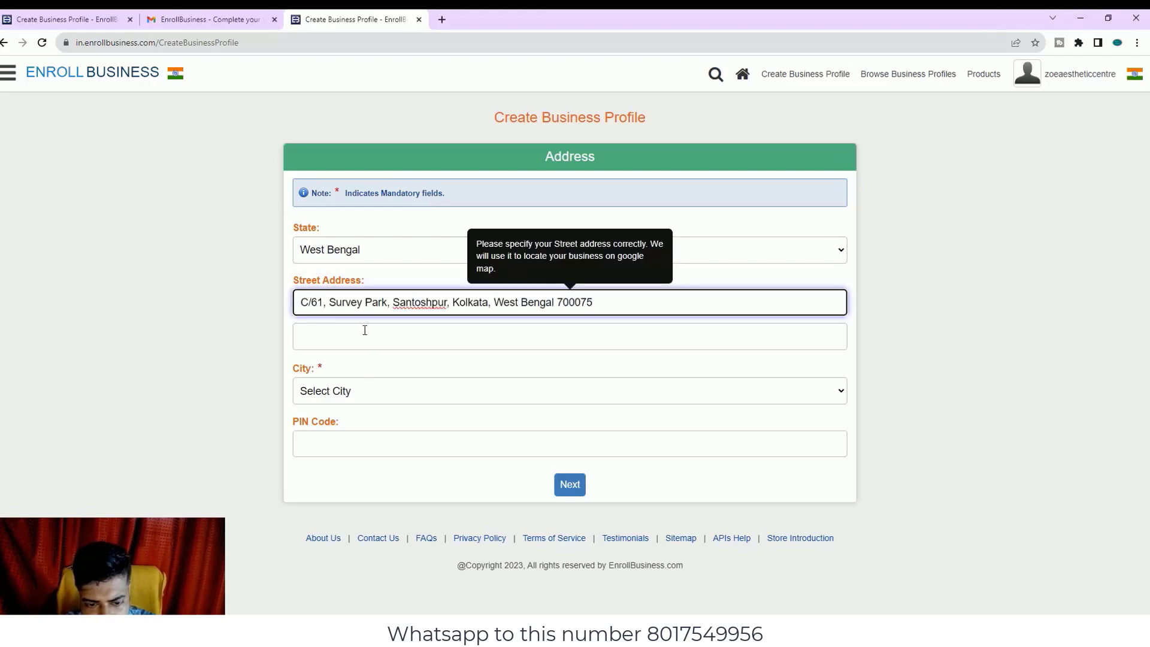
click(421, 348)
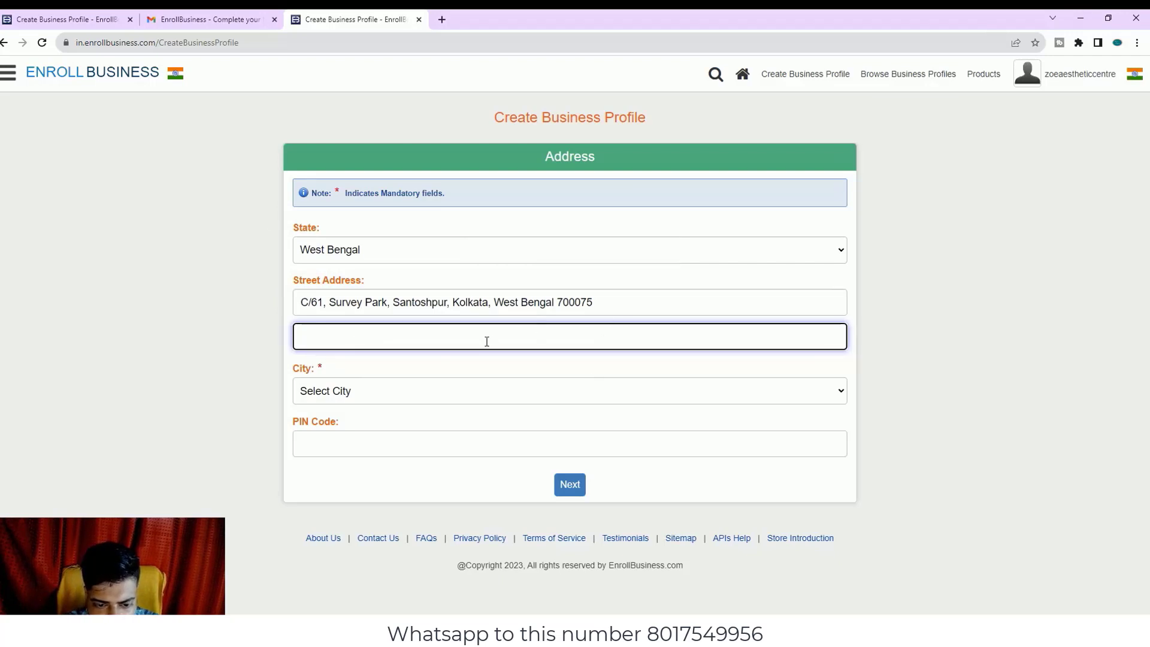
- Complete the address with Kolkata as the city and the postal code copied from the street address line, and submit it
click(788, 399)
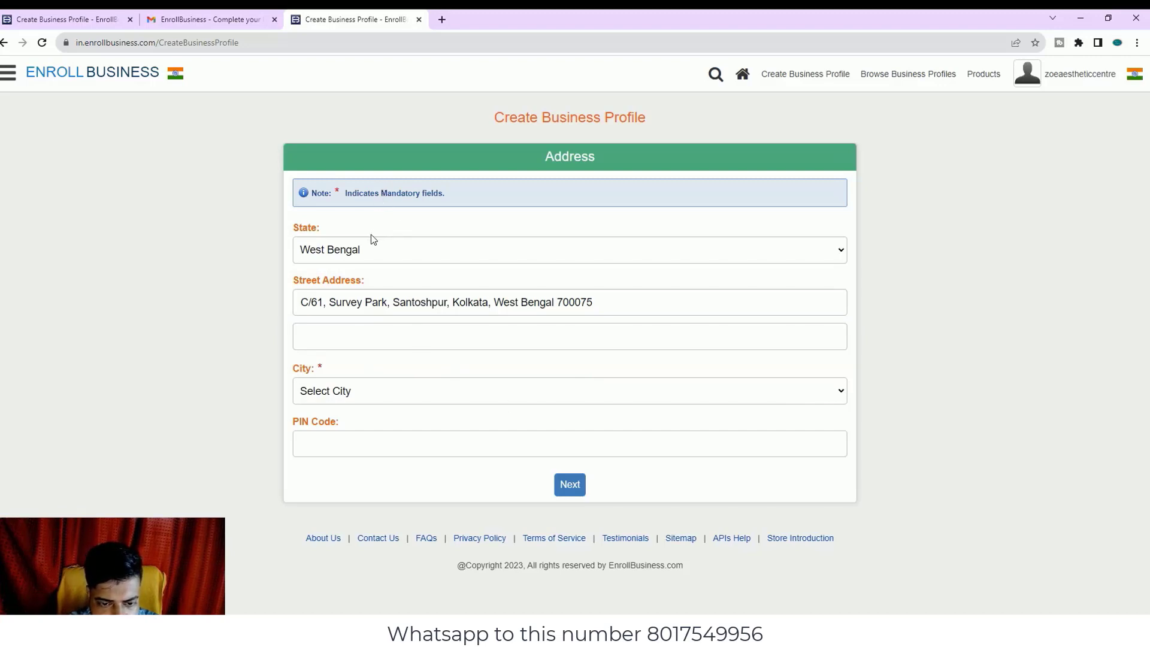
click(412, 414)
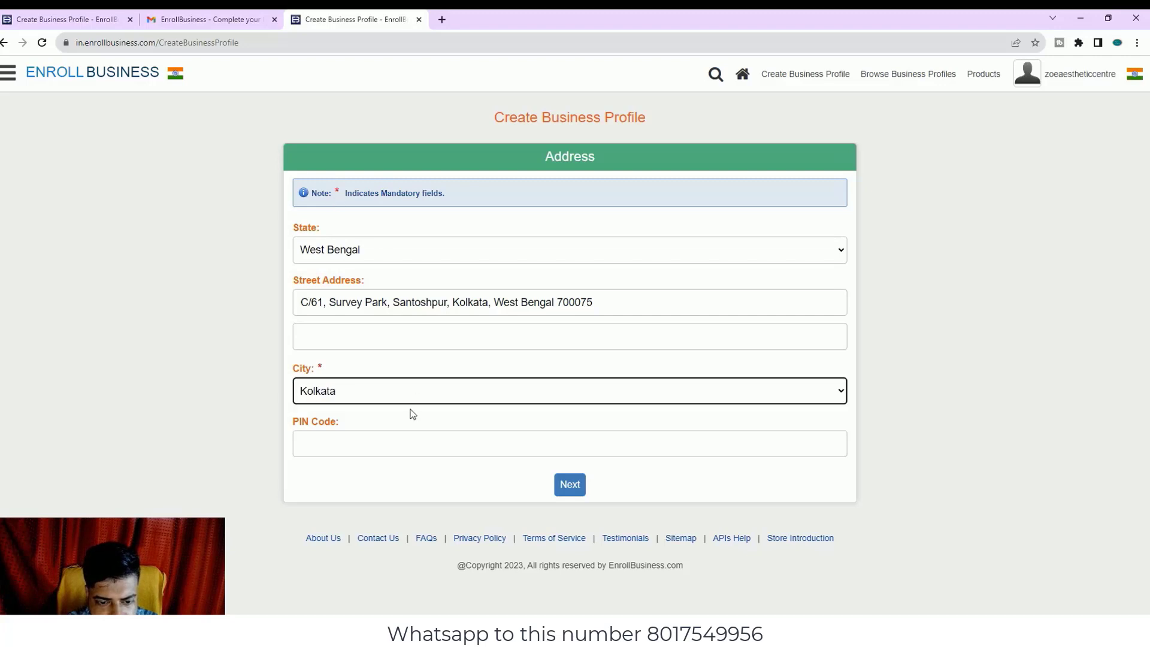
click(386, 447)
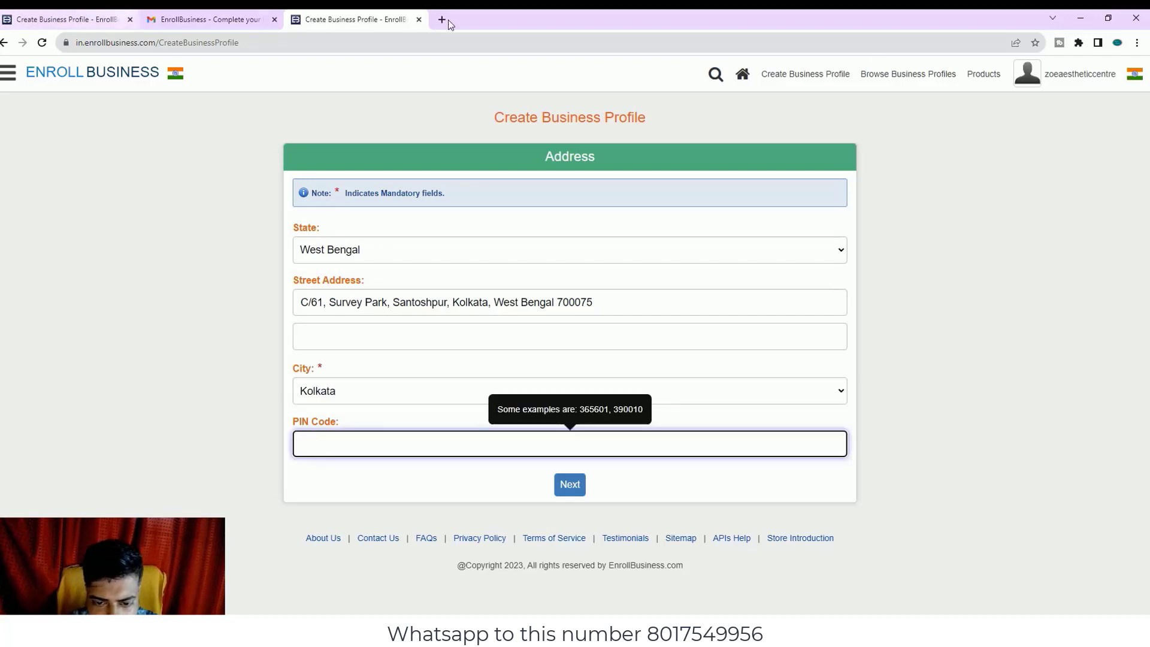
double_click(559, 304)
key(ctrl+c)
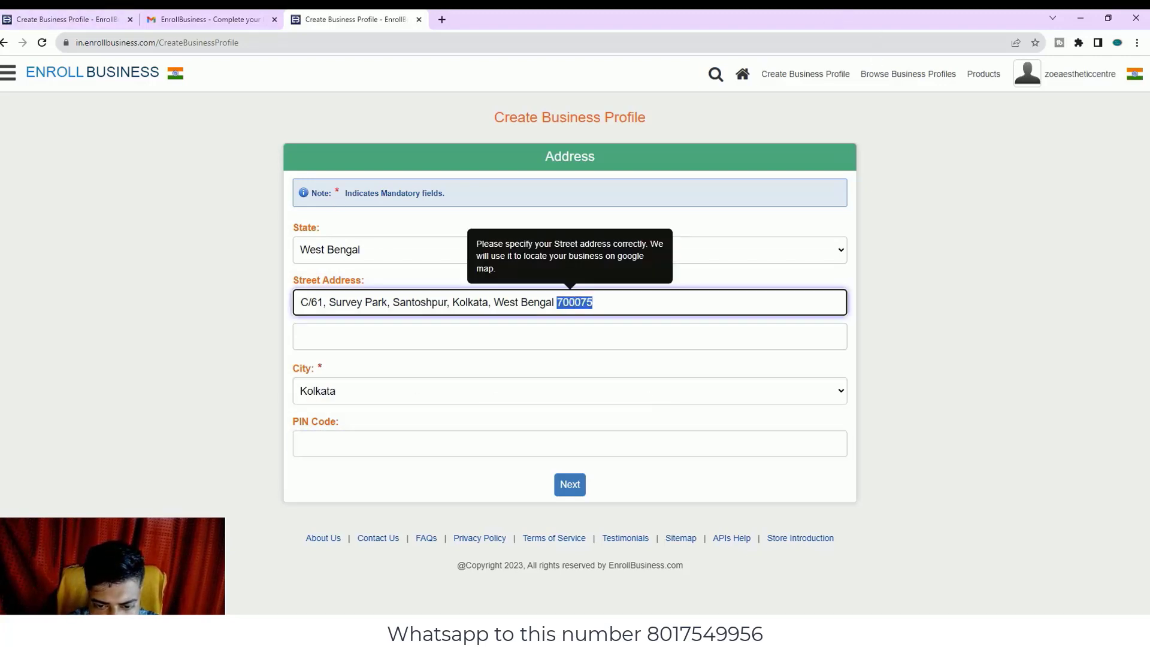
click(369, 443)
key(ctrl+v)
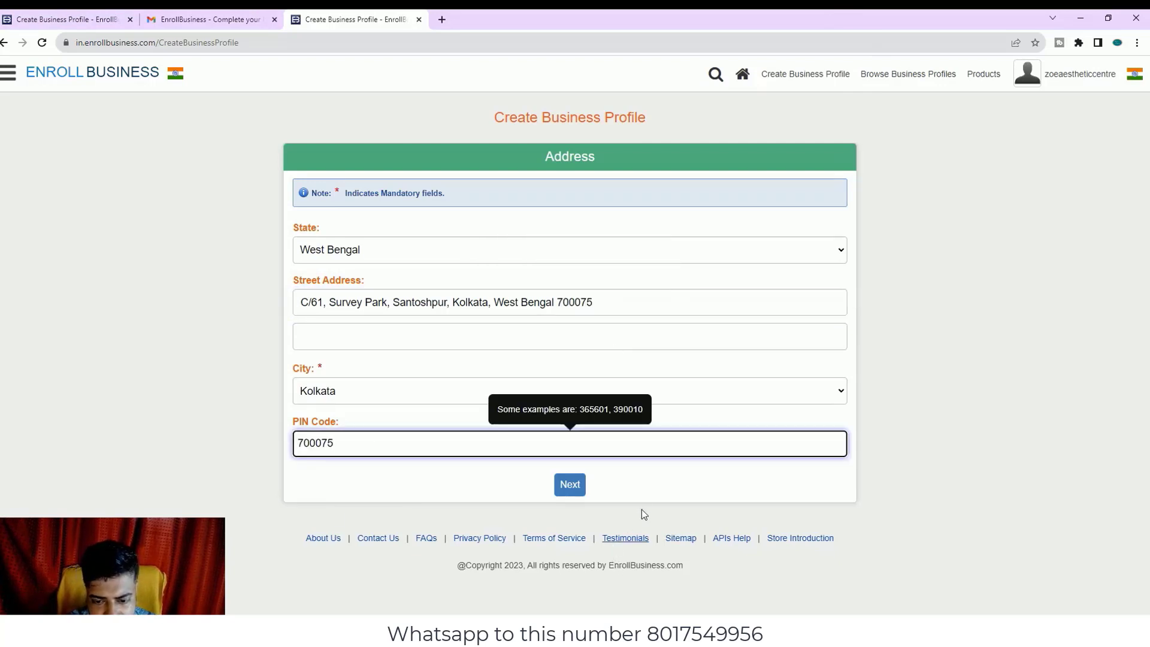
click(570, 484)
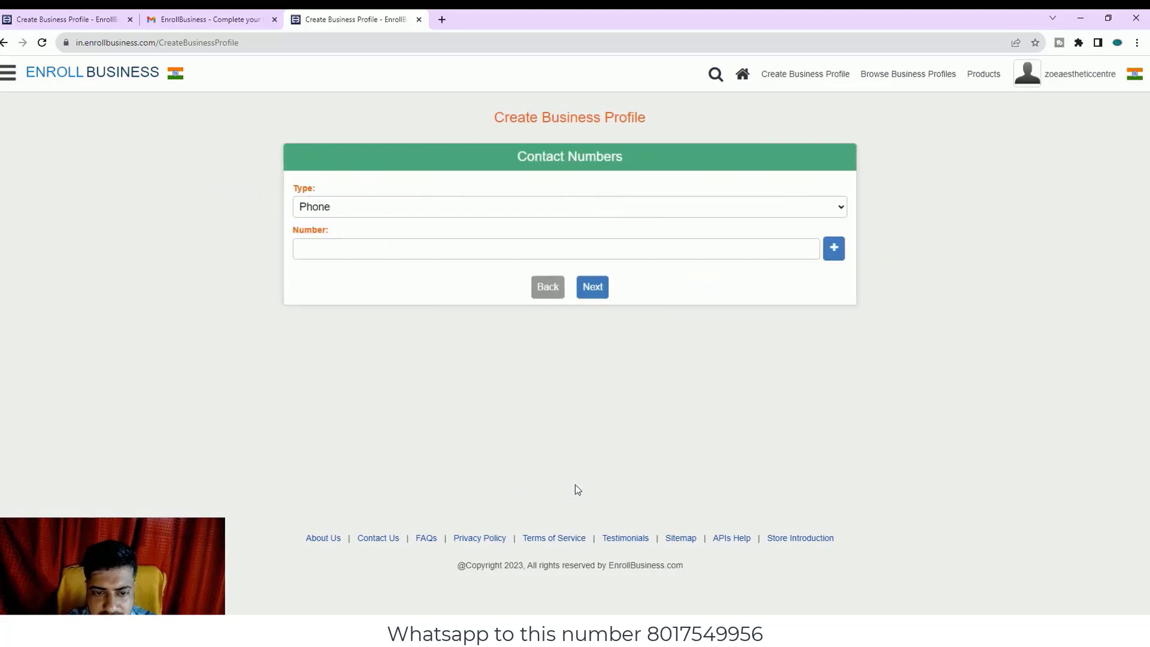
- Copy the phone number, without its leading zero, from the clinic's Google Business Profile and submit it as the Phone contact number
click(445, 258)
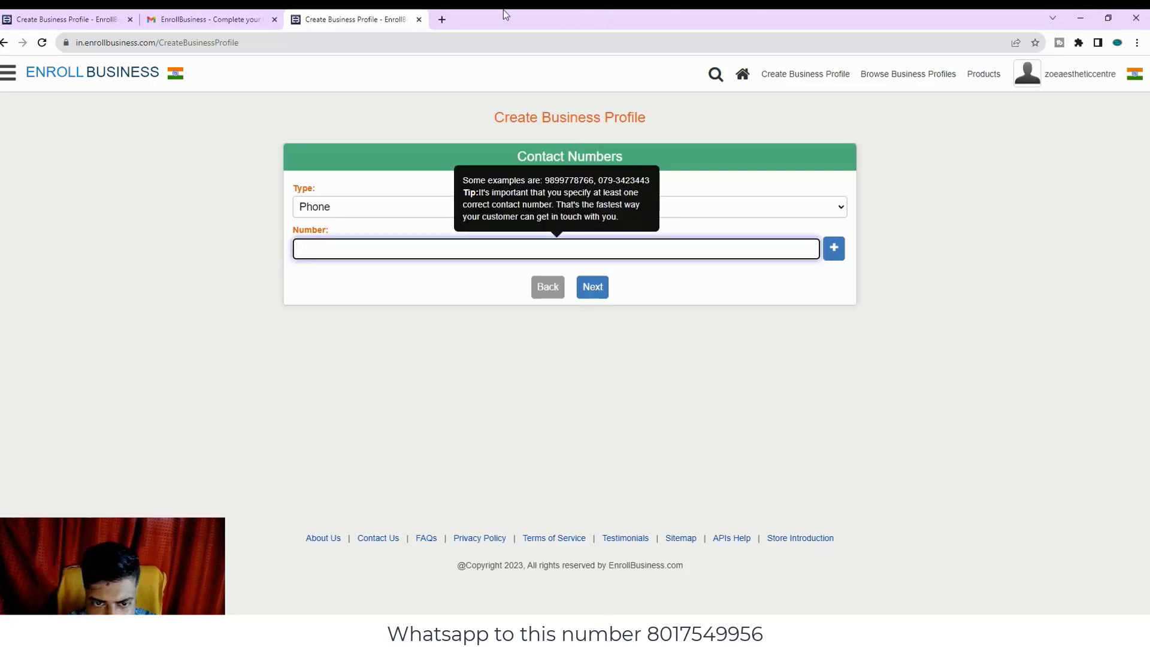
click(444, 20)
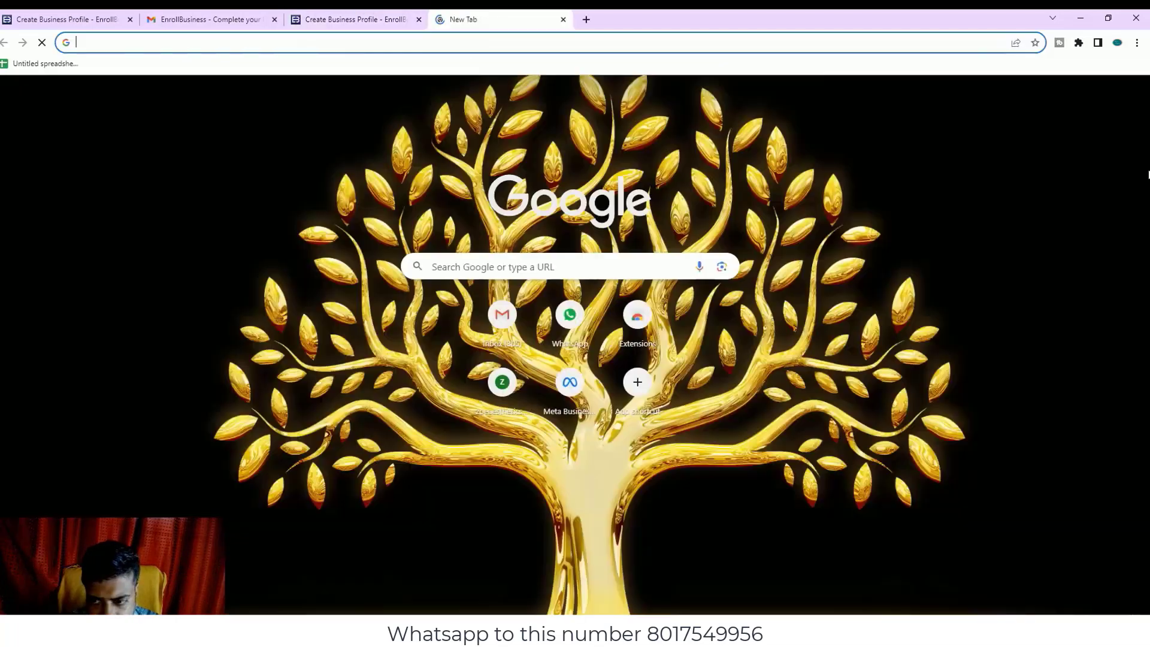
click(1100, 95)
click(1101, 162)
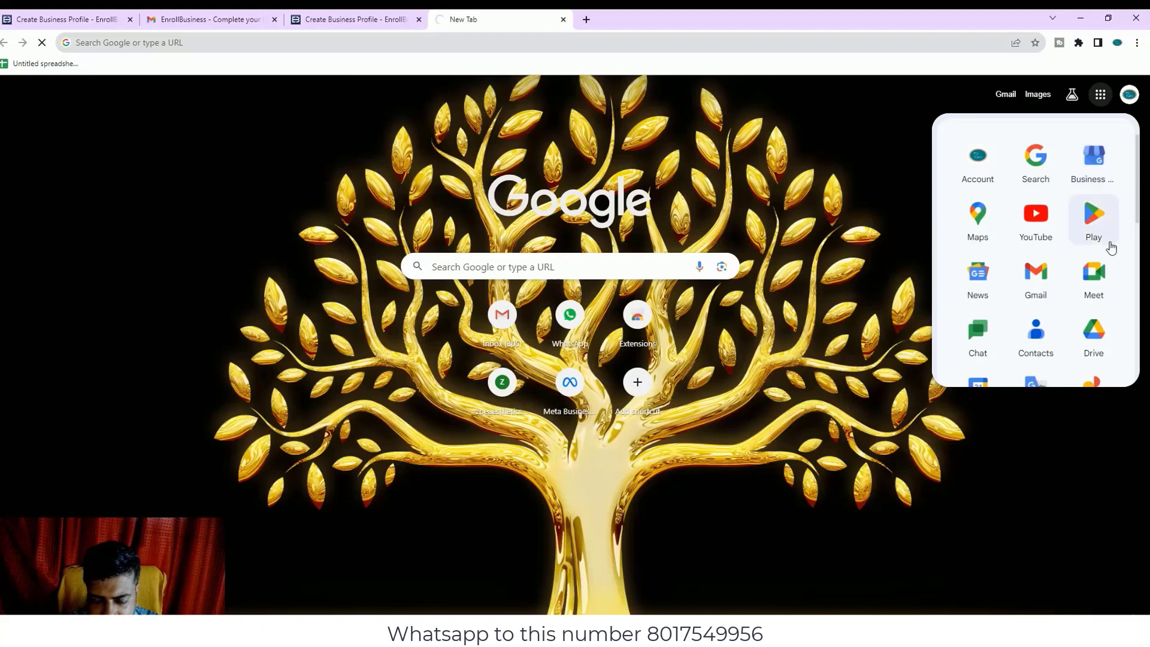
scroll(770, 358, down, 2)
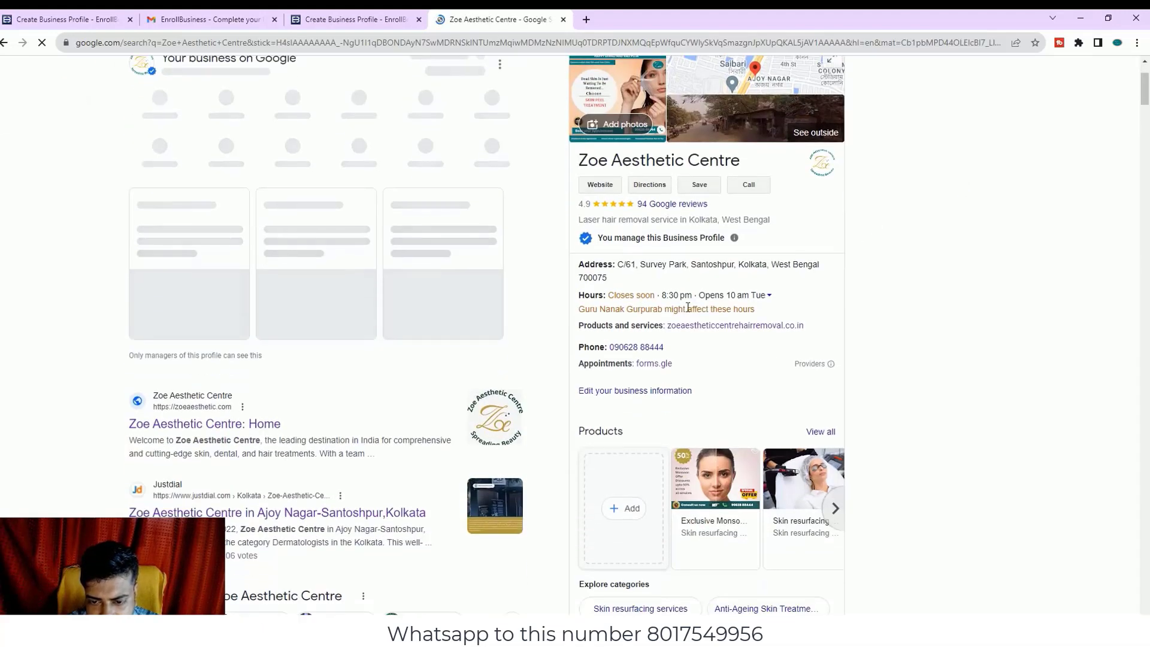
drag(672, 353, 615, 350)
key(ctrl+c)
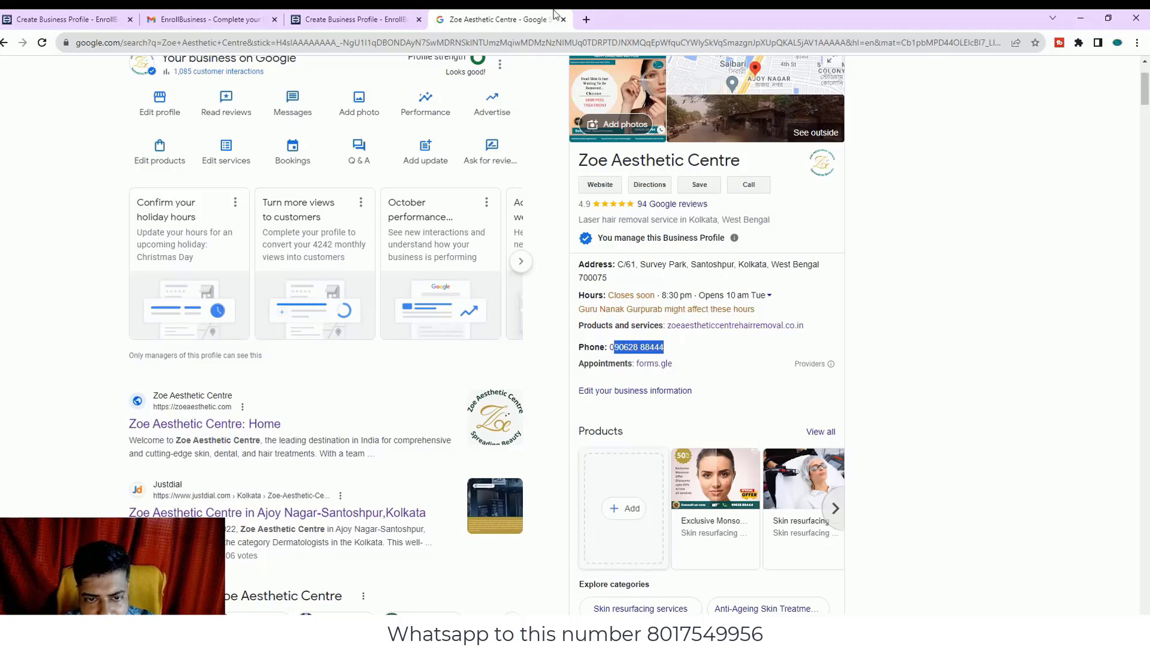
click(383, 18)
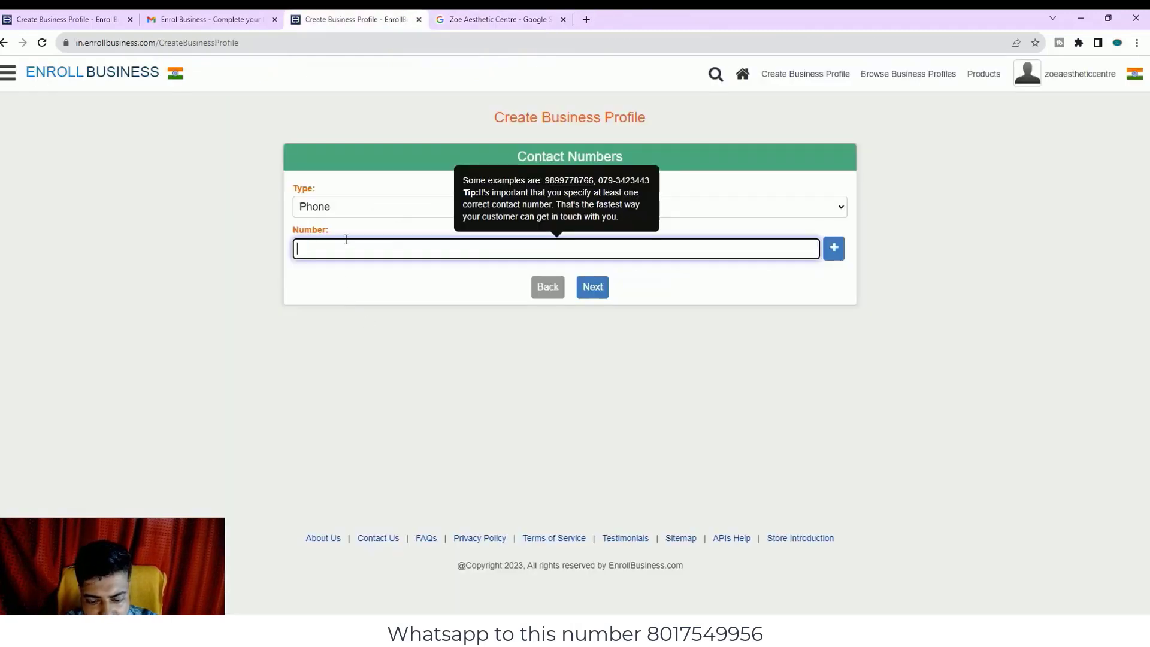
key(ctrl+v)
click(590, 290)
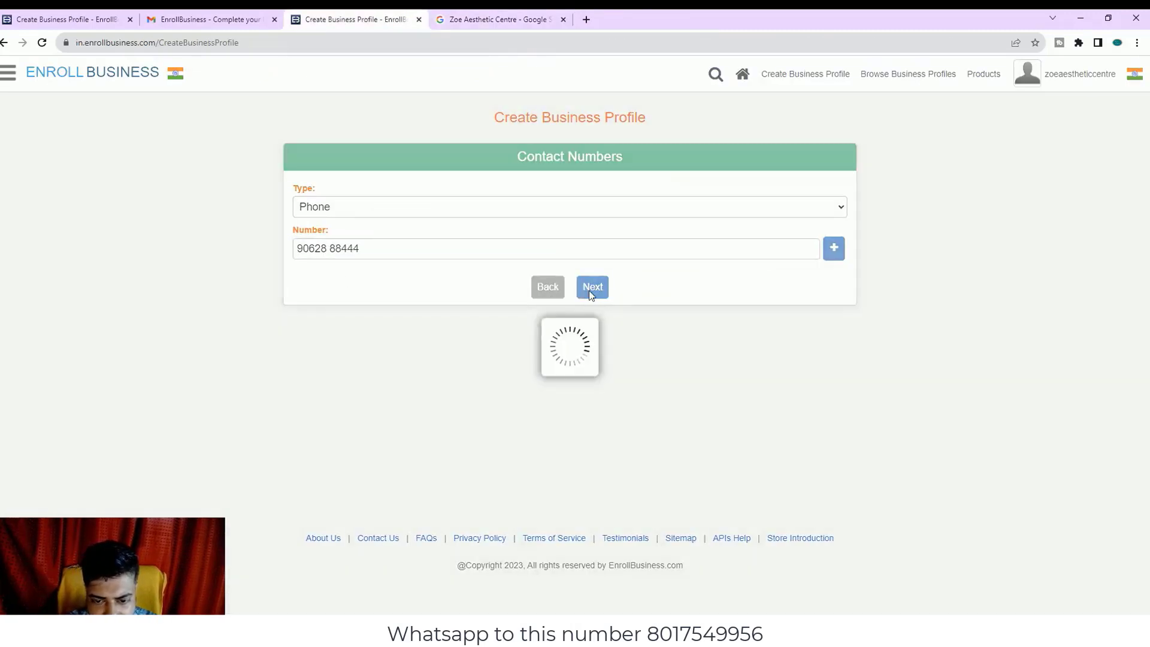
- Copy the name Zoe Aesthetic Centre from its Google listing and paste it as the business name
click(332, 202)
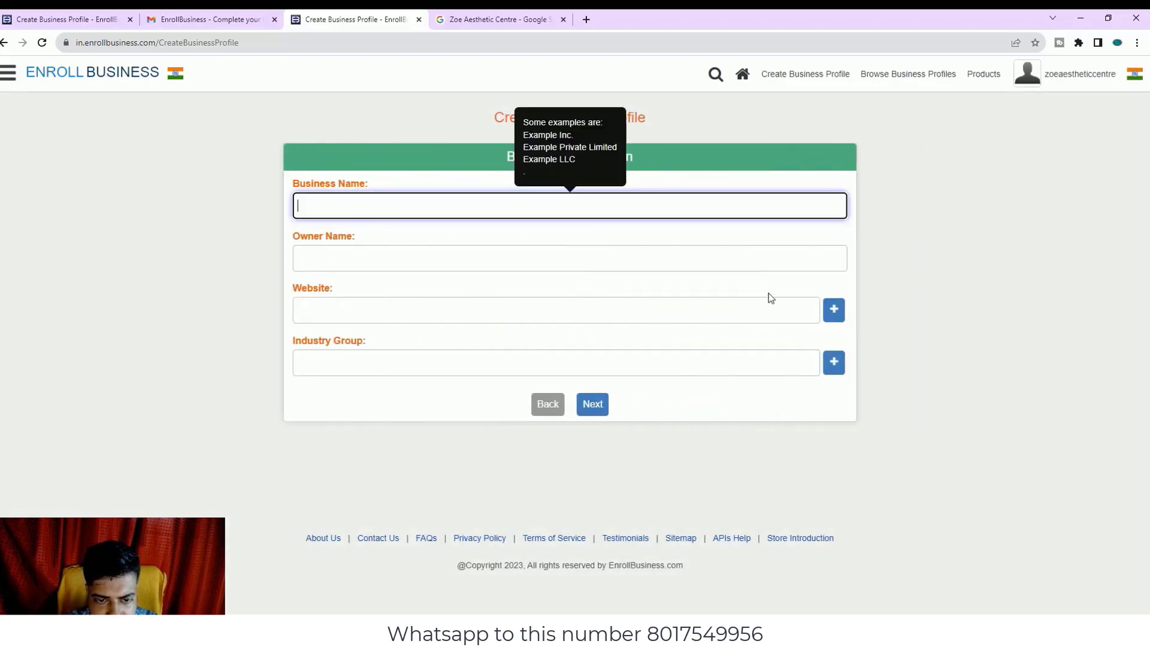
click(497, 19)
drag(578, 160, 747, 161)
key(ctrl+c)
click(364, 19)
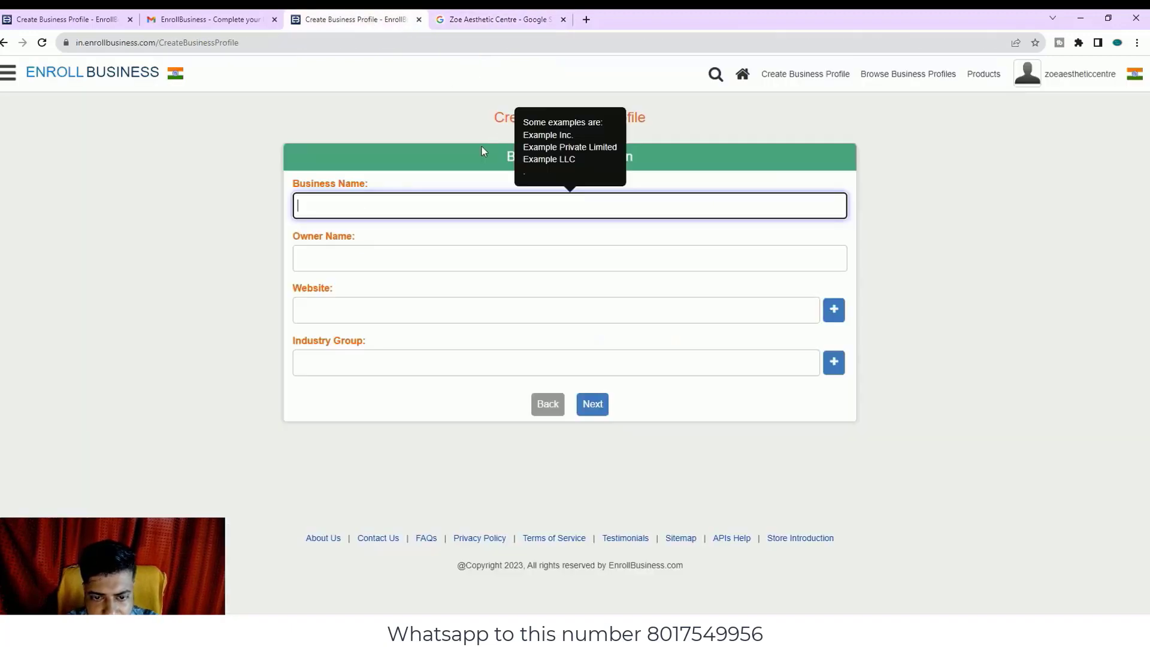
key(ctrl+v)
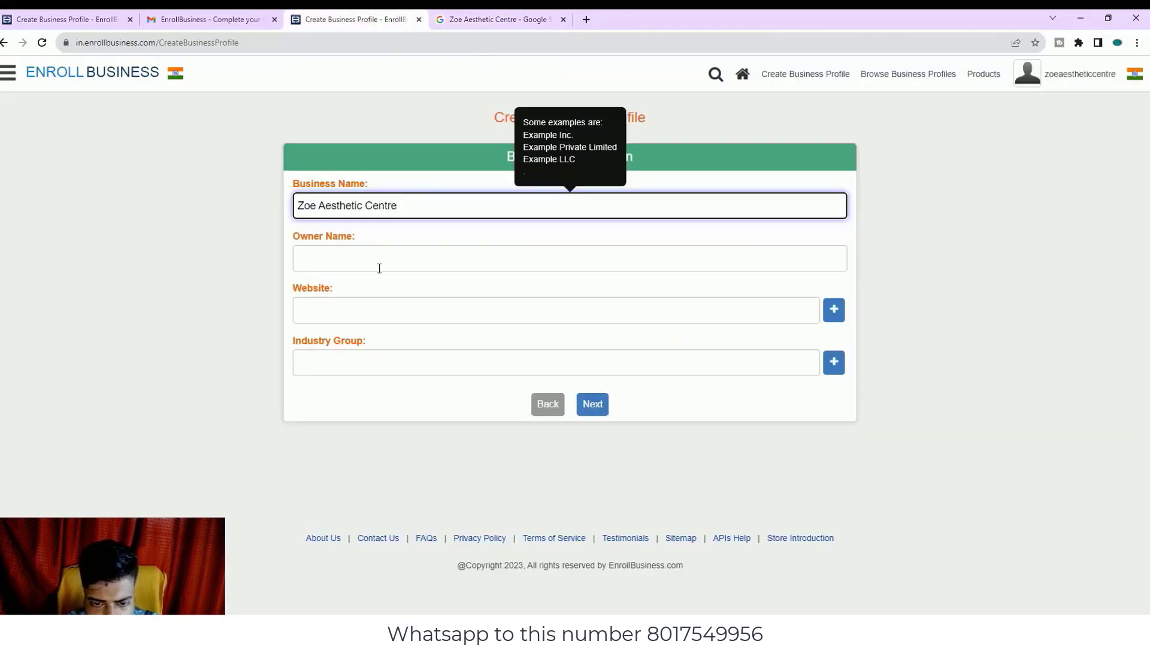
click(680, 314)
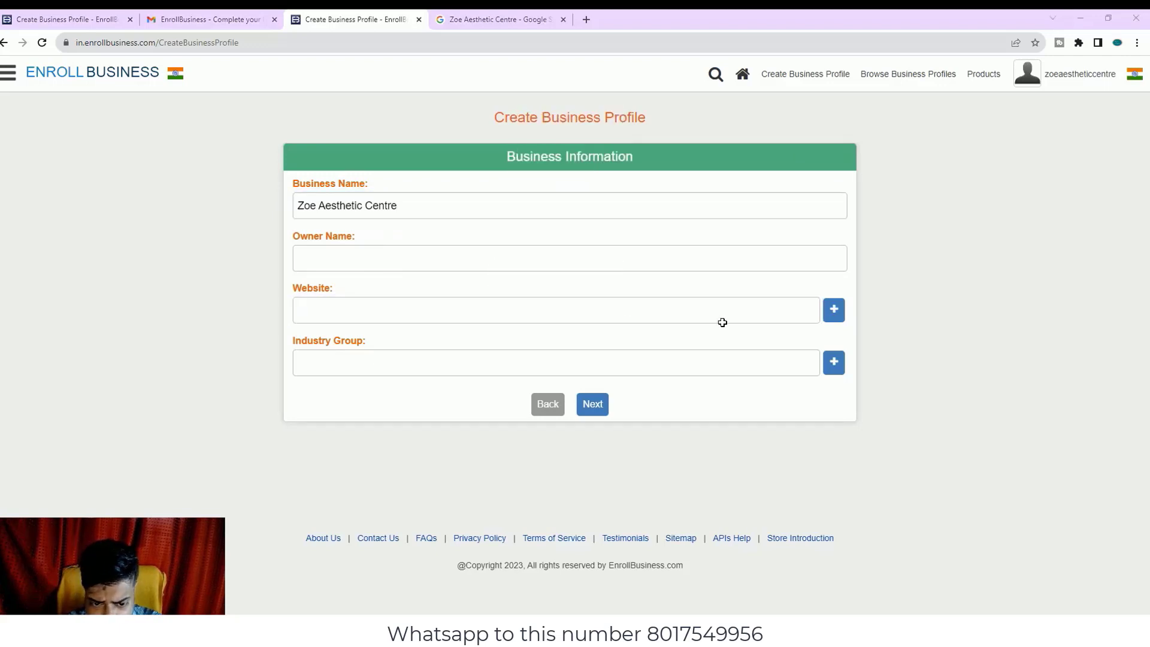
click(1077, 19)
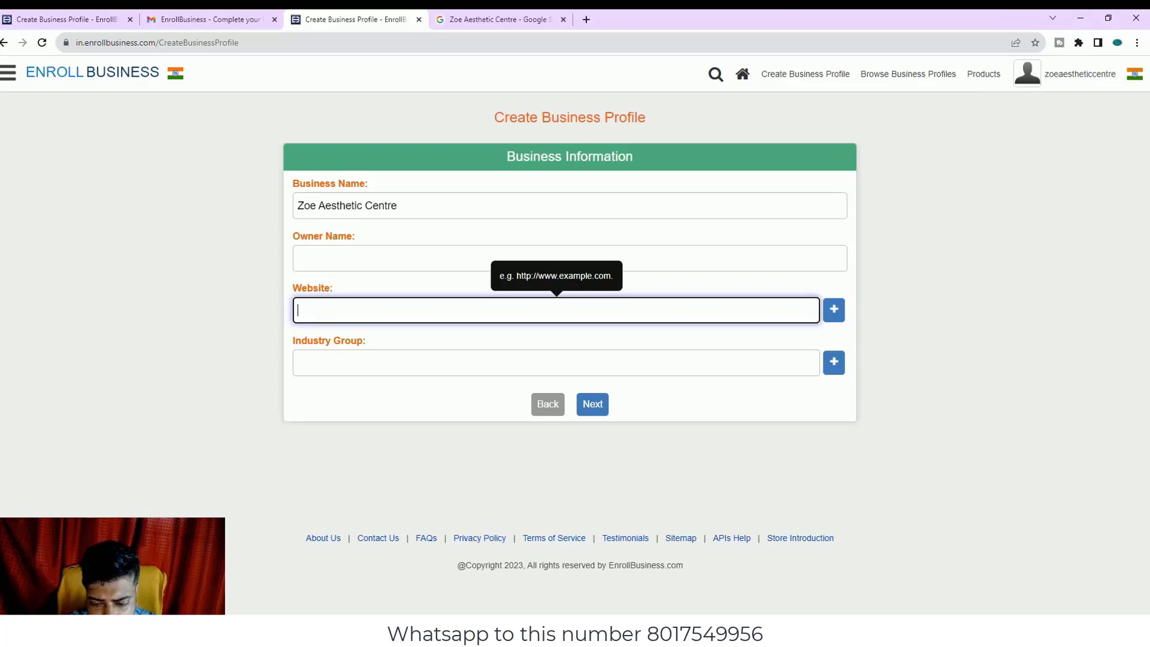
key(alt+Tab)
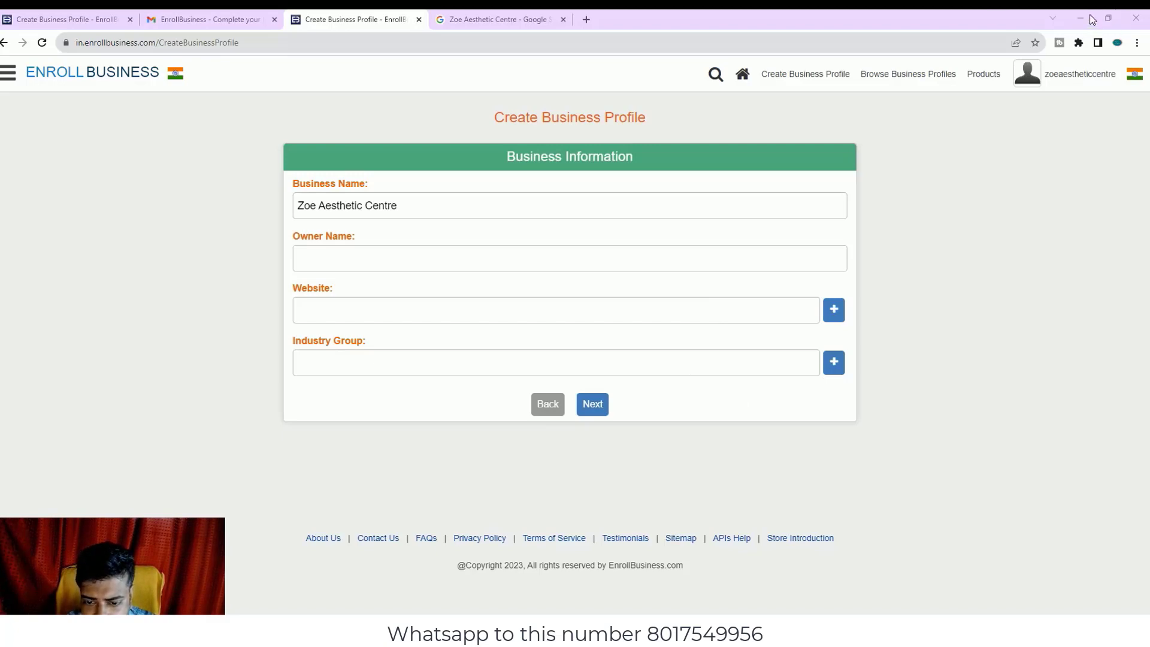
click(495, 20)
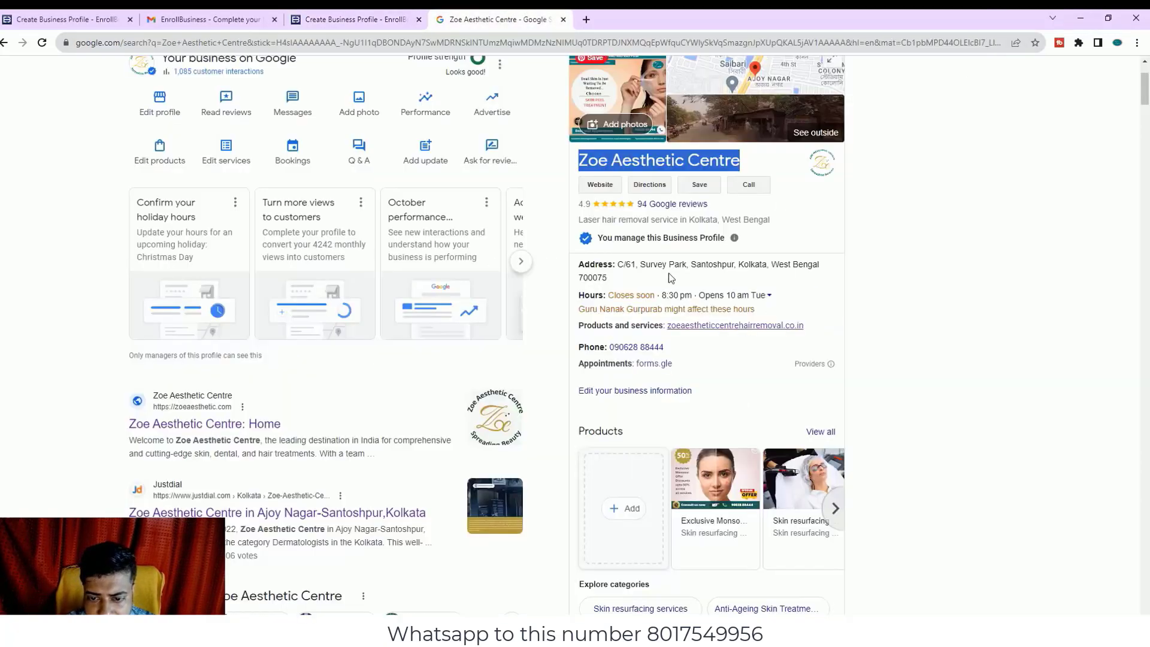
click(607, 186)
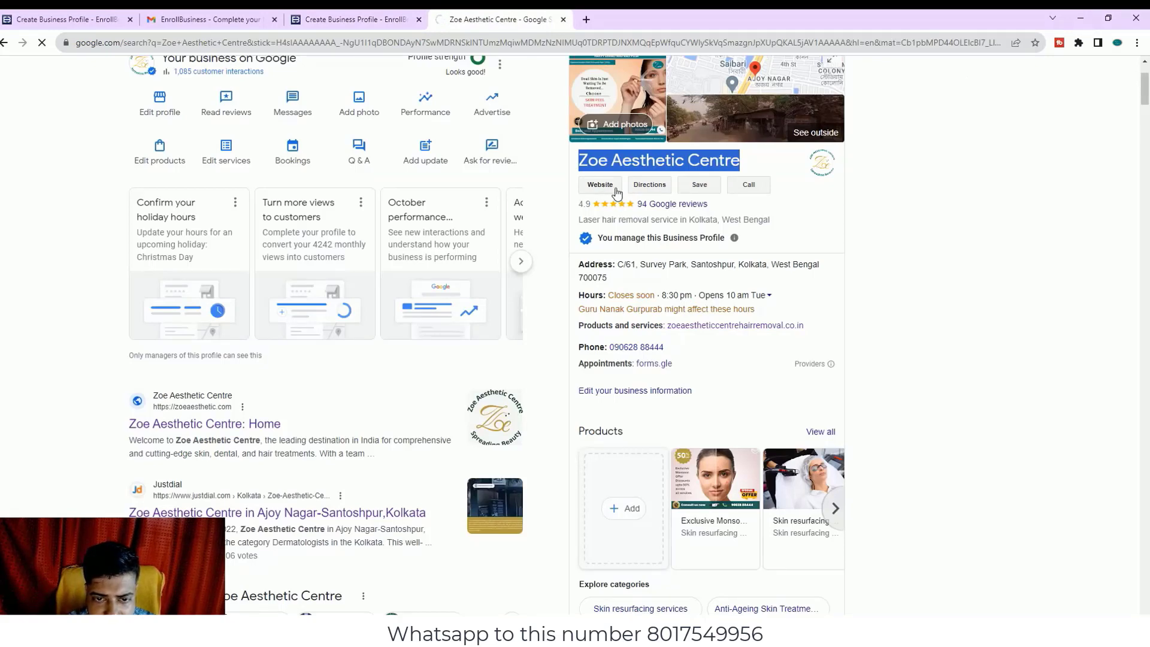
click(1066, 228)
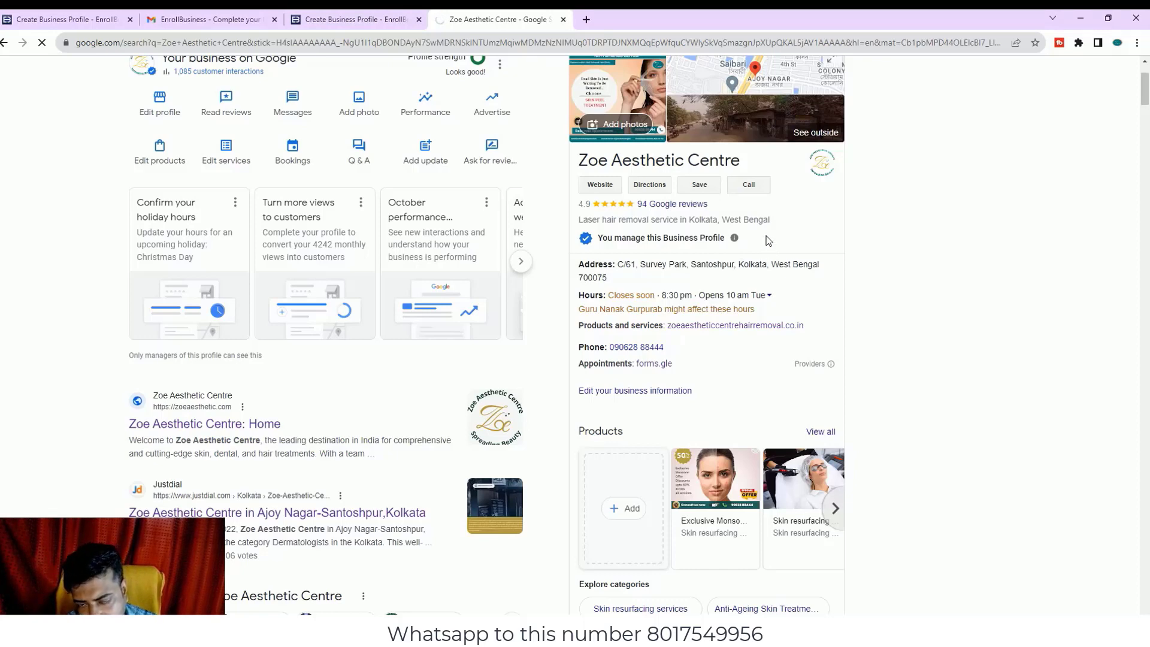
click(172, 42)
key(ctrl+c)
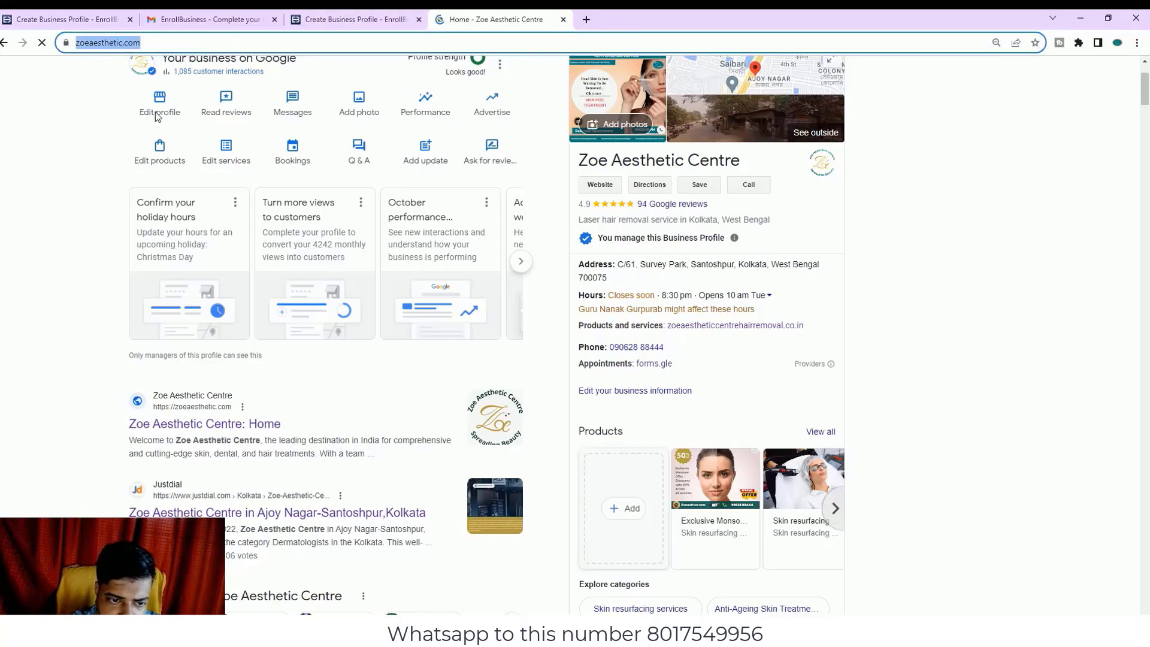
click(359, 20)
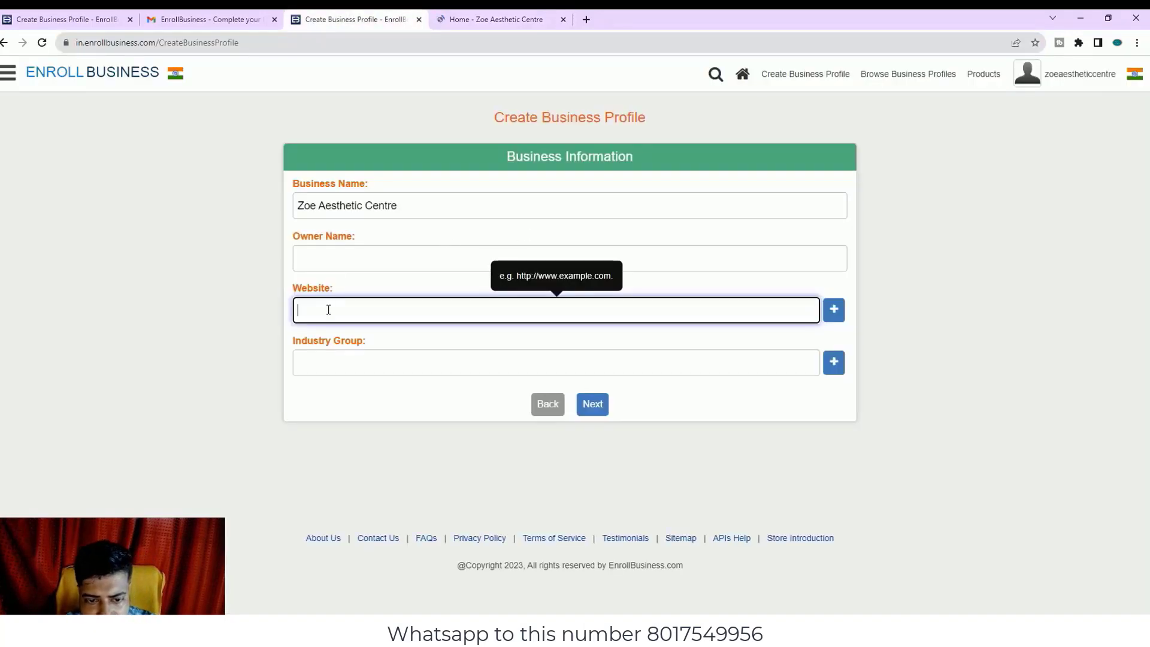
key(ctrl+v)
click(326, 354)
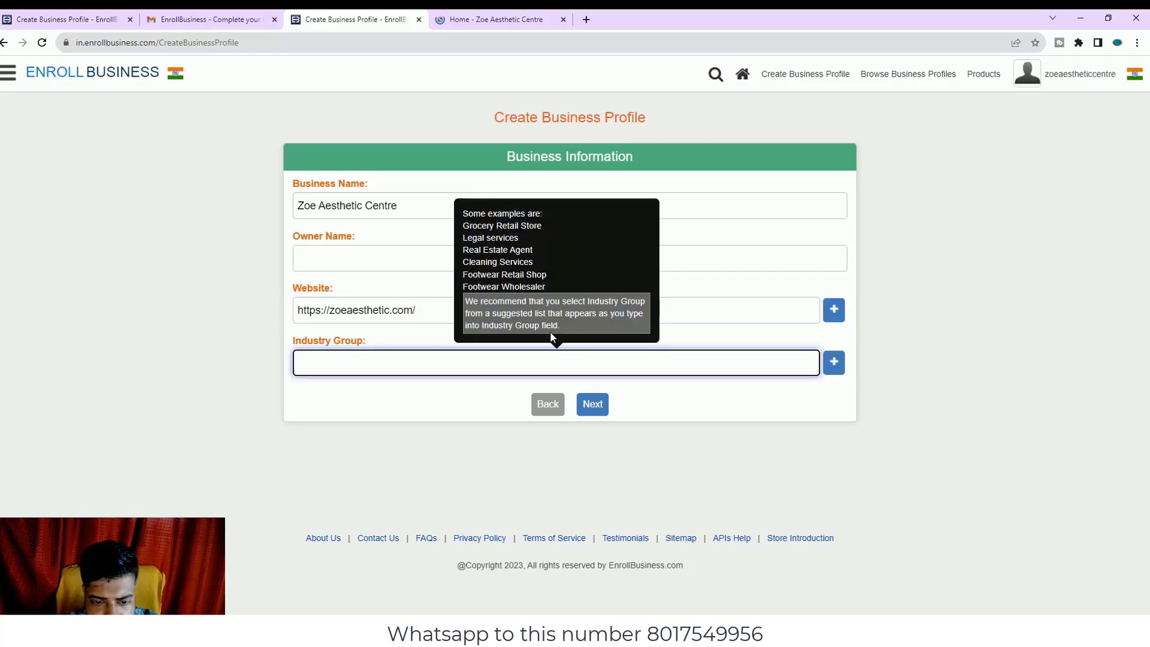
text(ski)
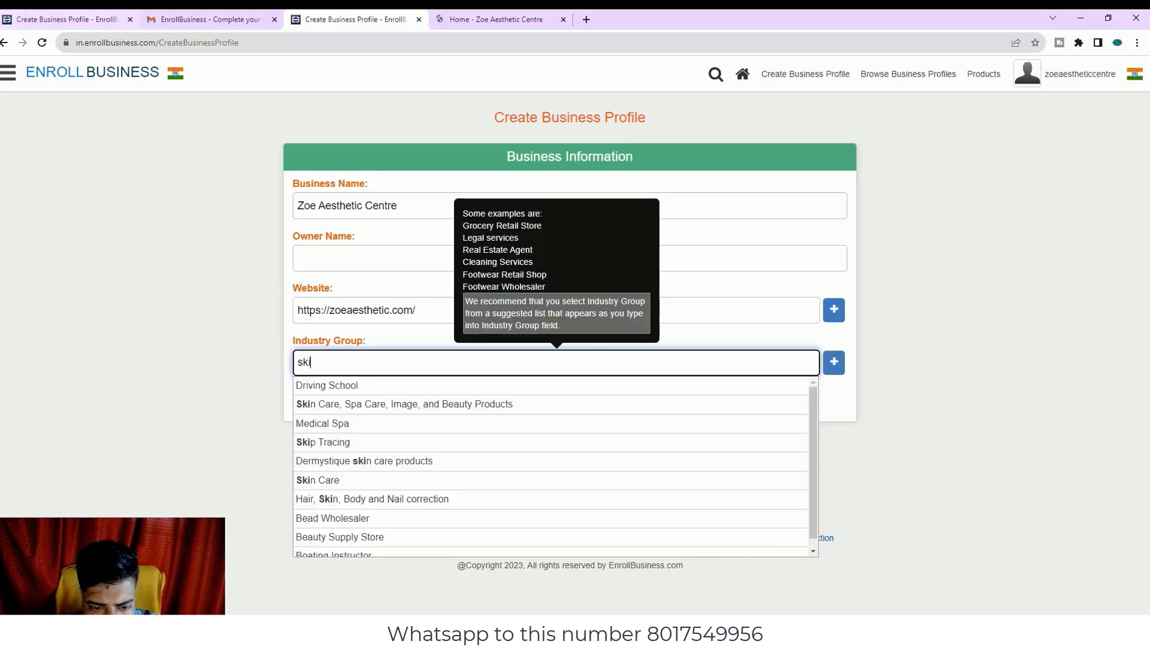
key(BackSpace)
key(BackSpace)
key(BackSpace)
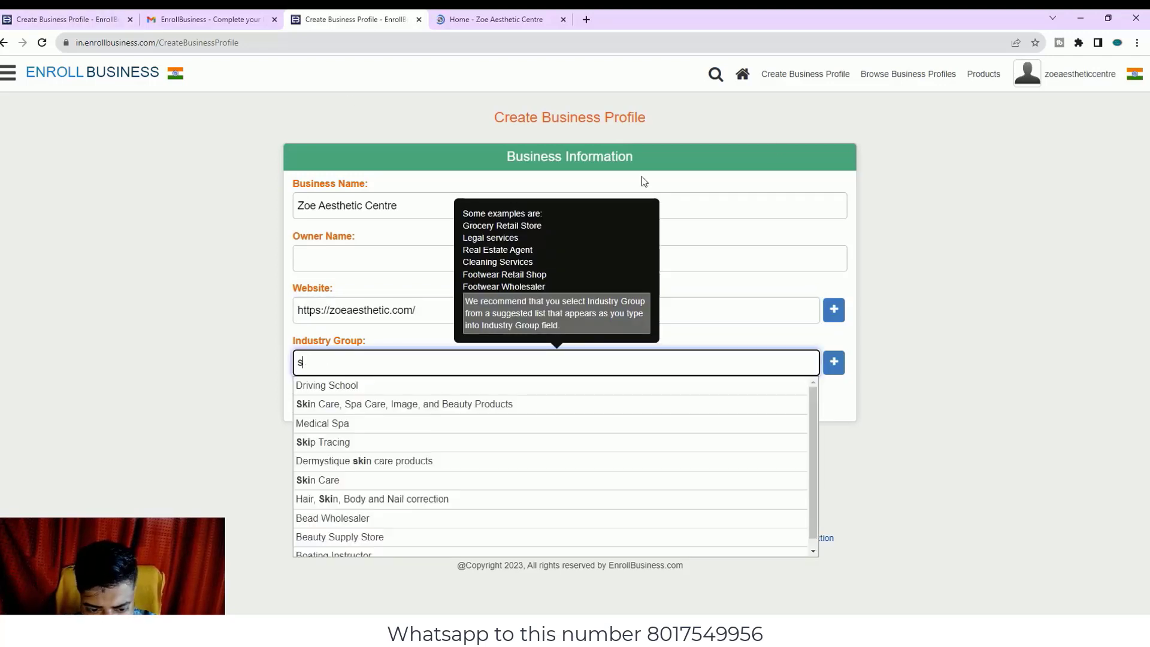
- Search the Industry Group suggestions for "dermoto"
text(d)
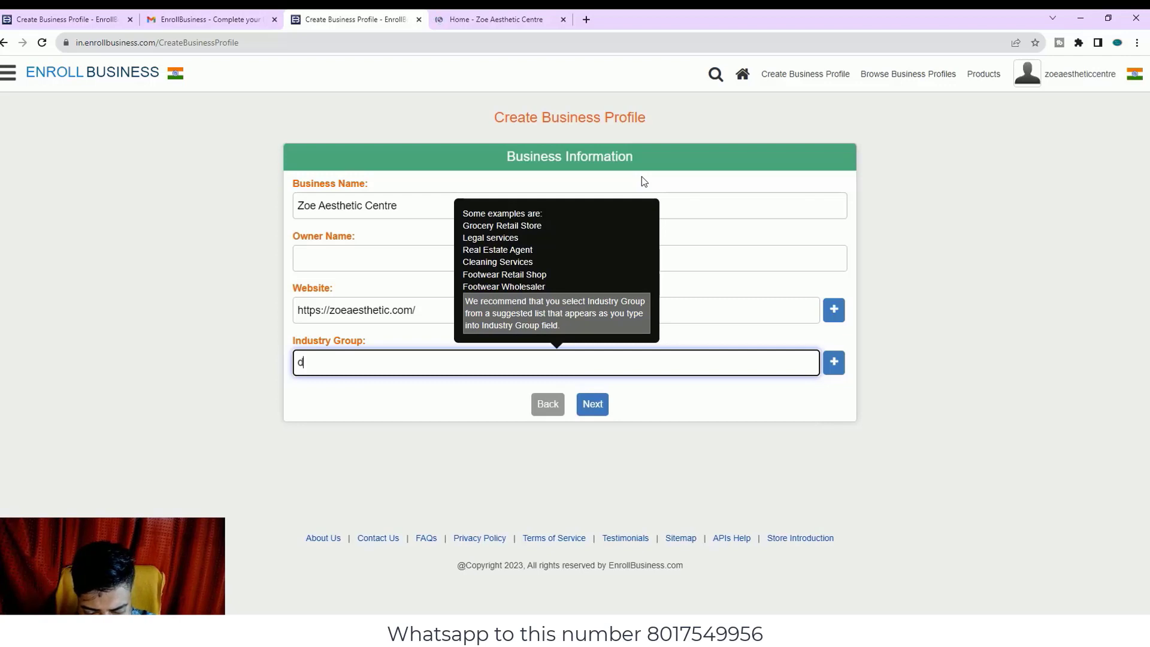
text(ermo)
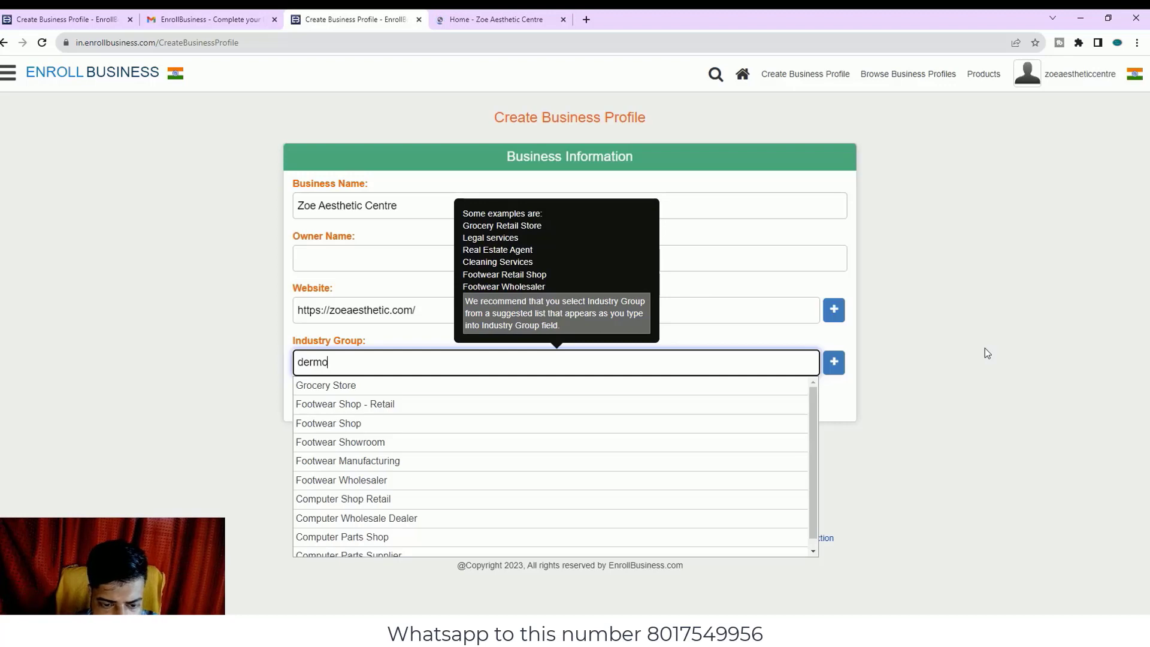
text(to)
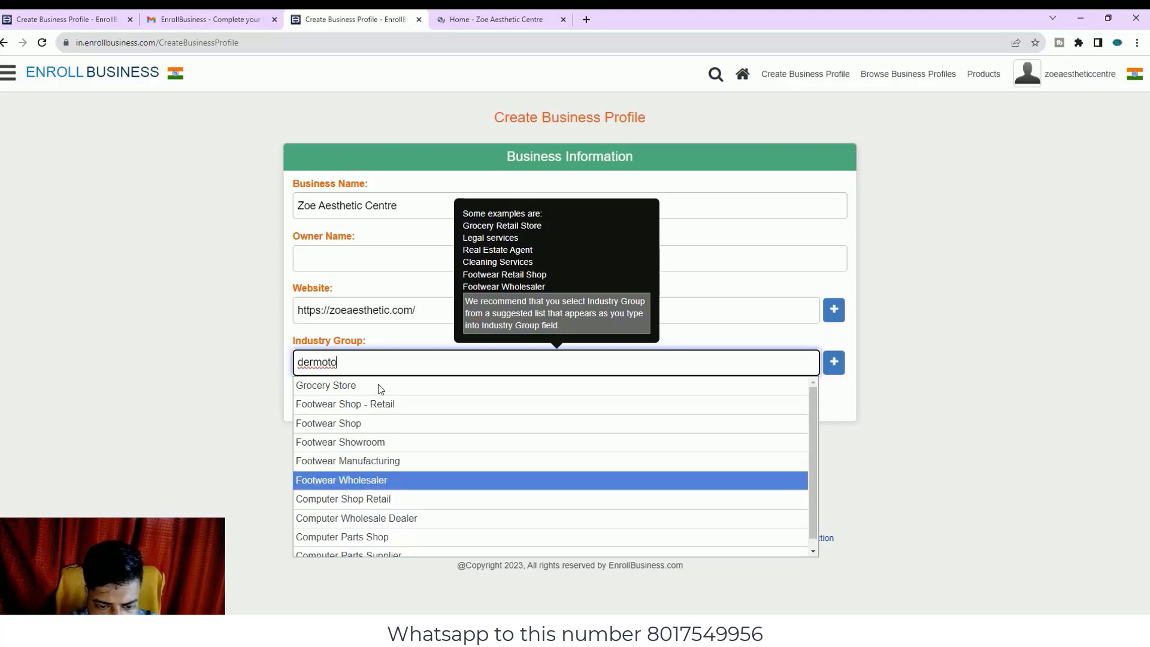
- Return from the clinic's website to the Zoe Aesthetic Centre listing on Google and examine its business category
click(506, 19)
click(6, 42)
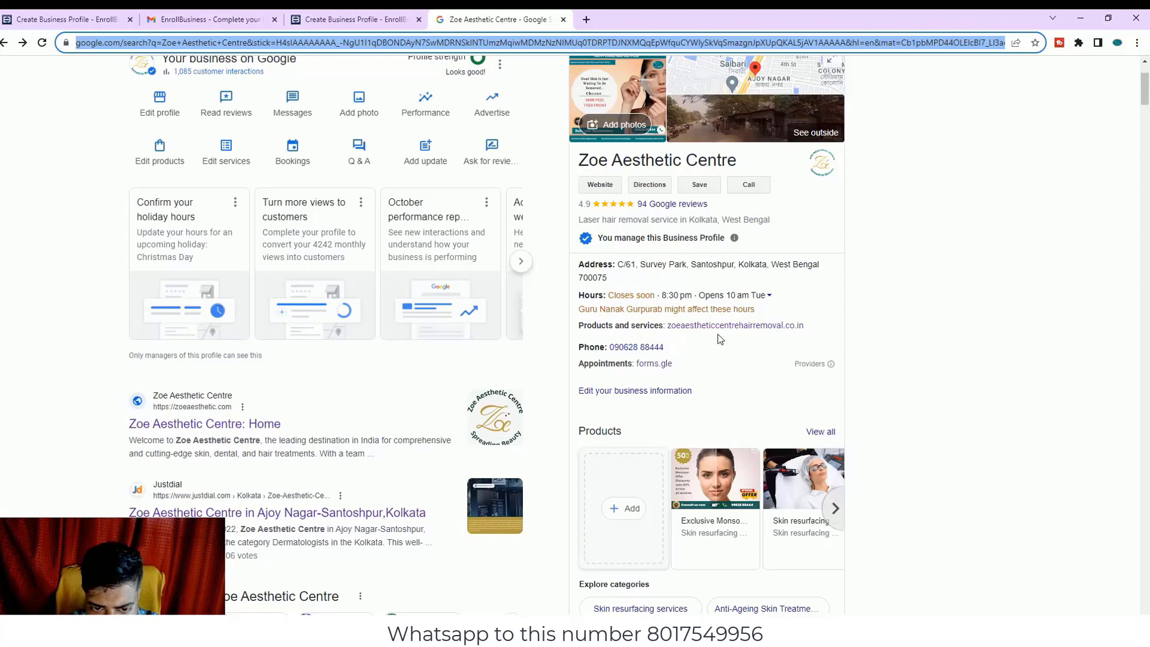
scroll(718, 335, up, 2)
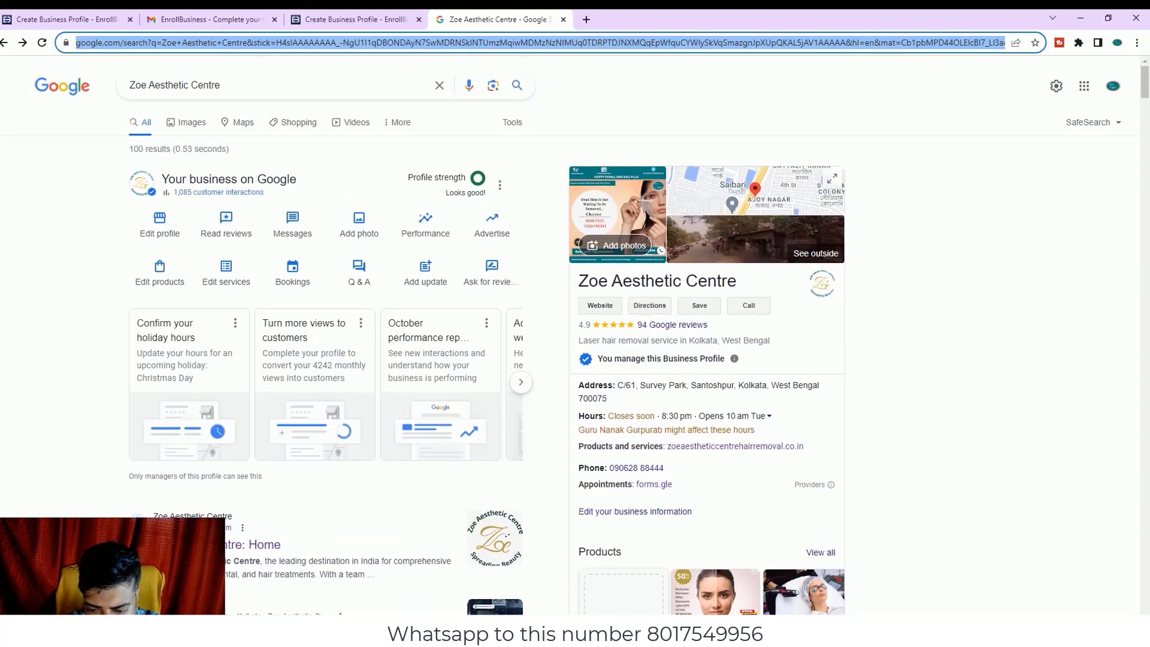
click(541, 306)
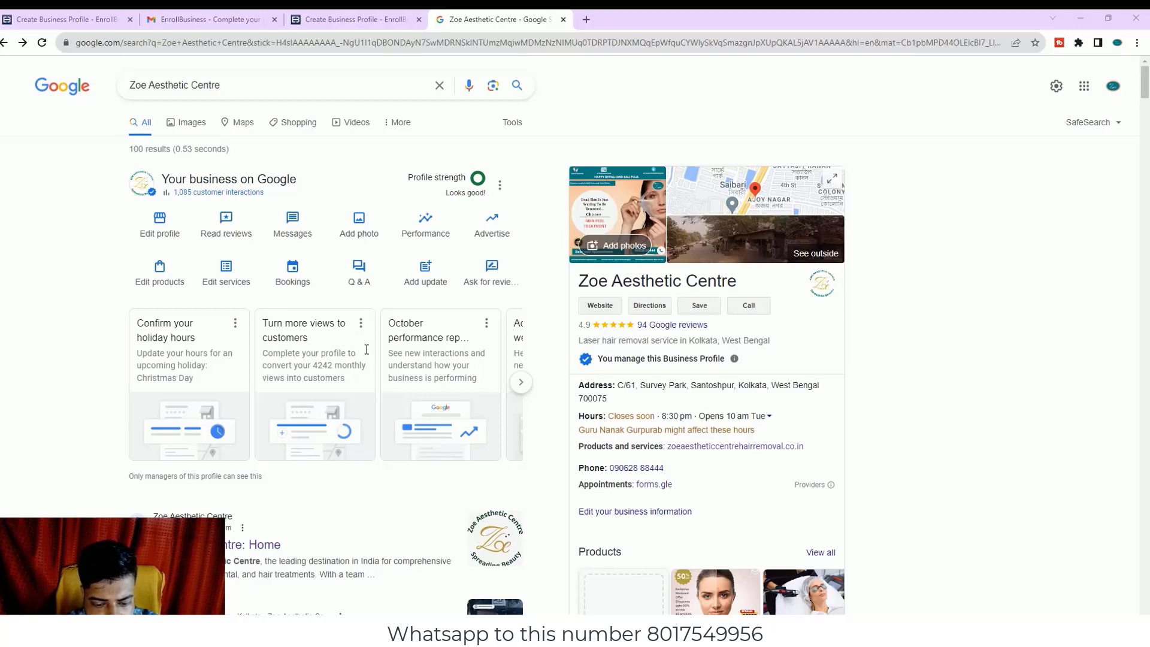
click(958, 42)
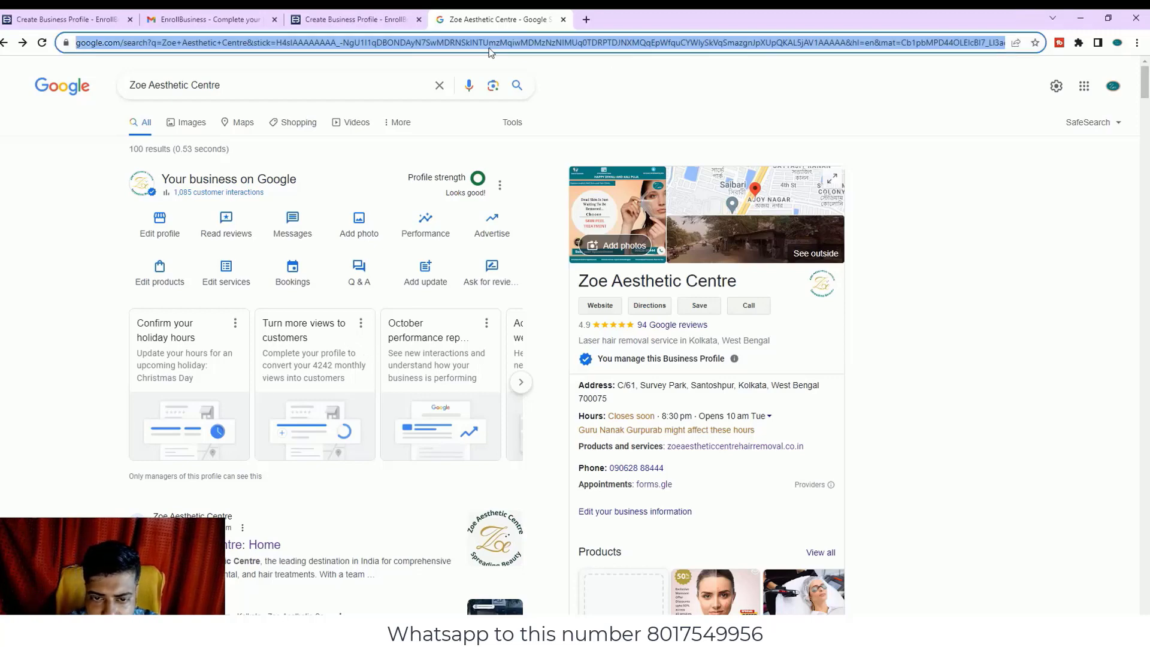
- Search Google in a new tab for "Laser hair removal service" and examine the business categories of the listed places
click(587, 19)
click(433, 266)
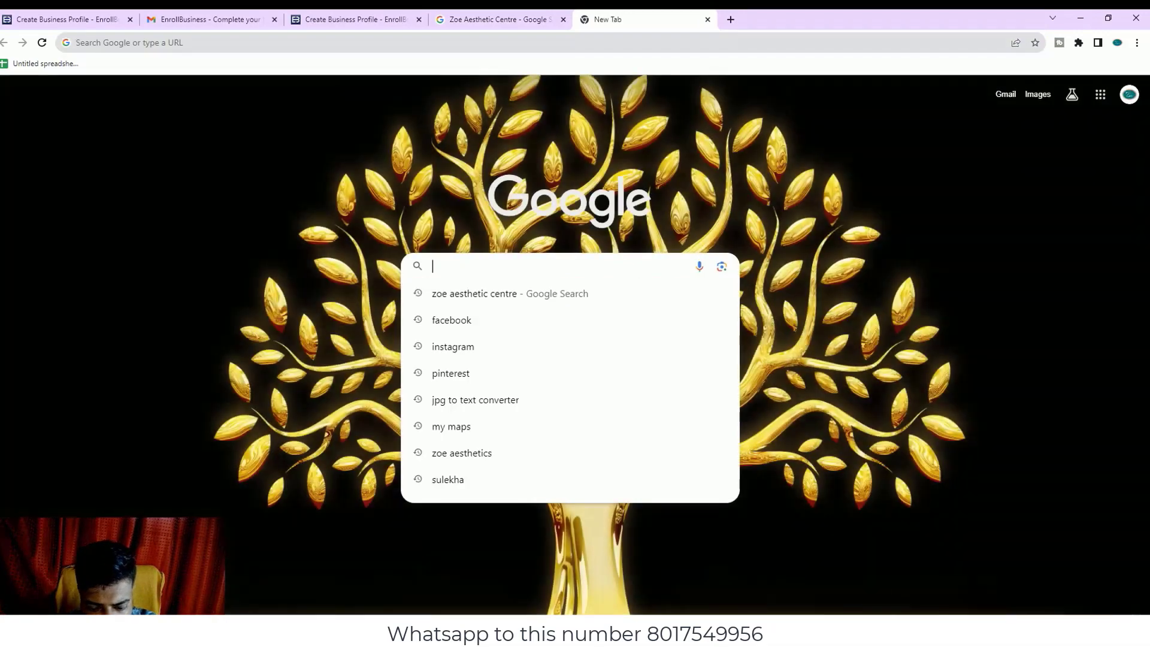
text(Laser hair removal service)
key(Return)
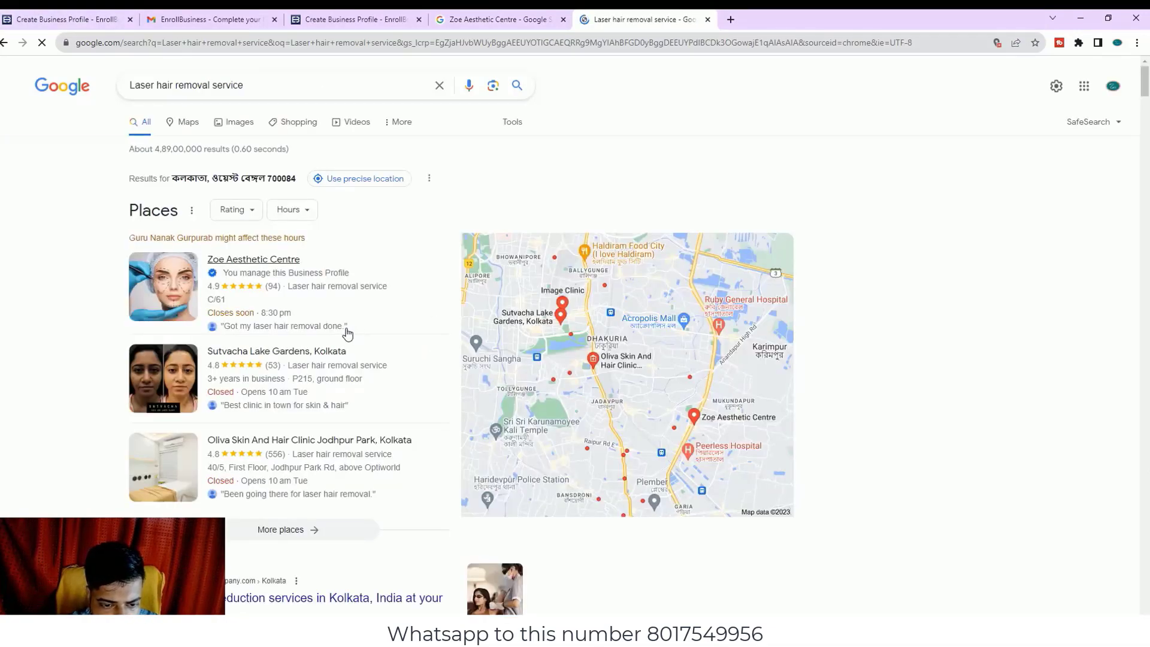
mouse_move(368, 395)
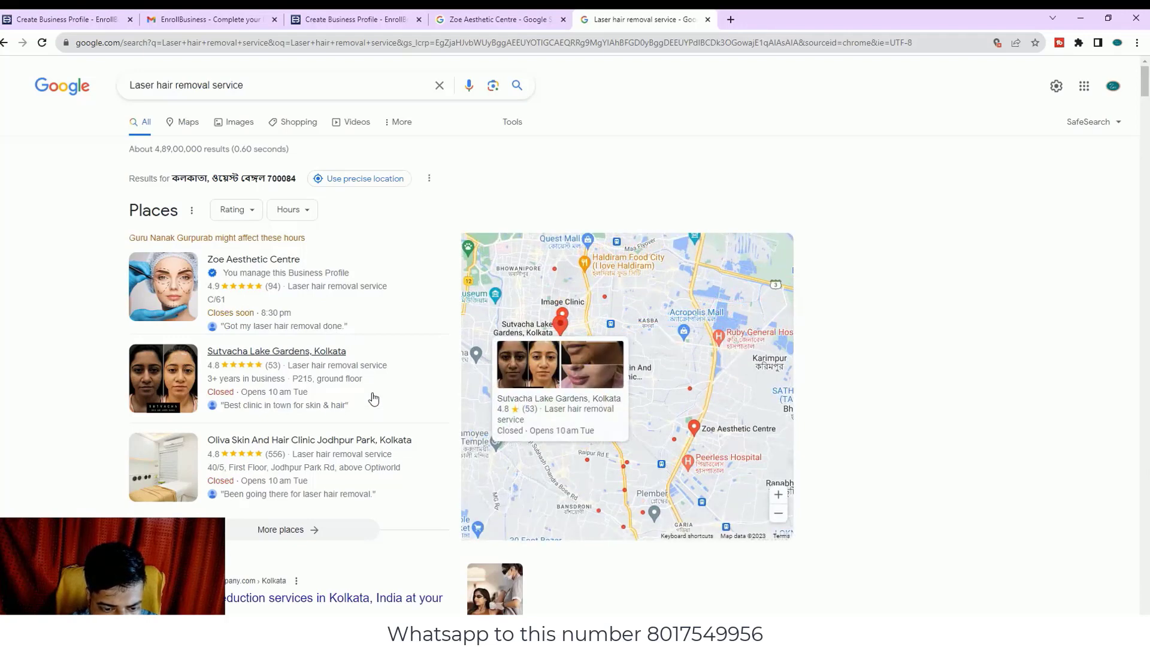
scroll(303, 376, down, 2)
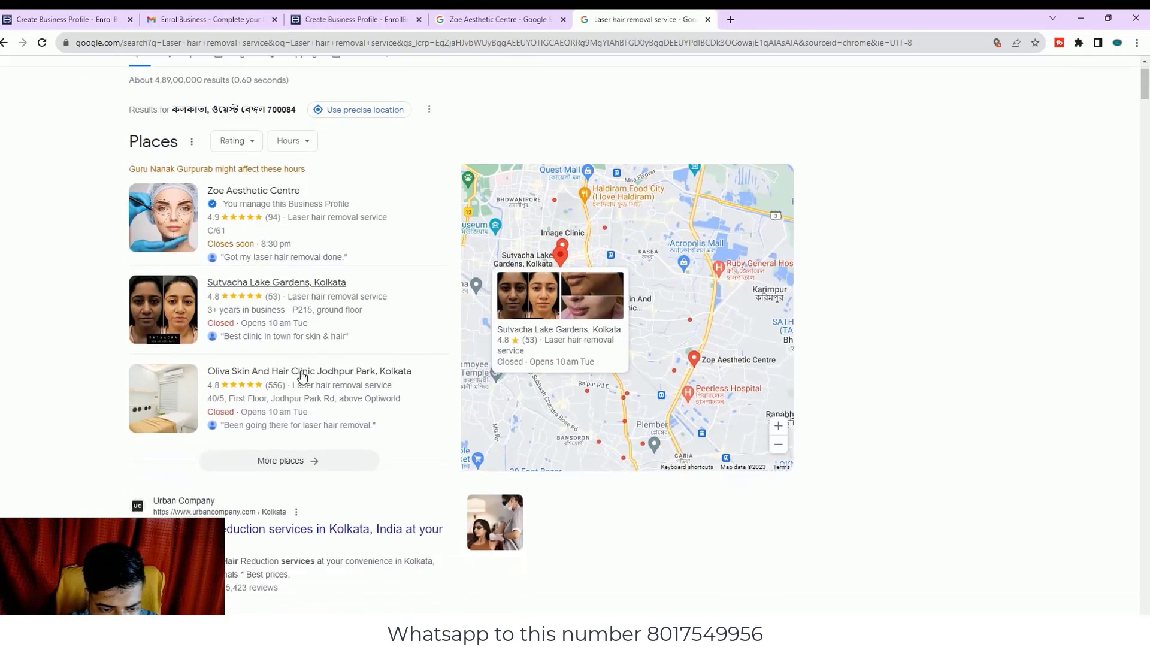
mouse_move(361, 374)
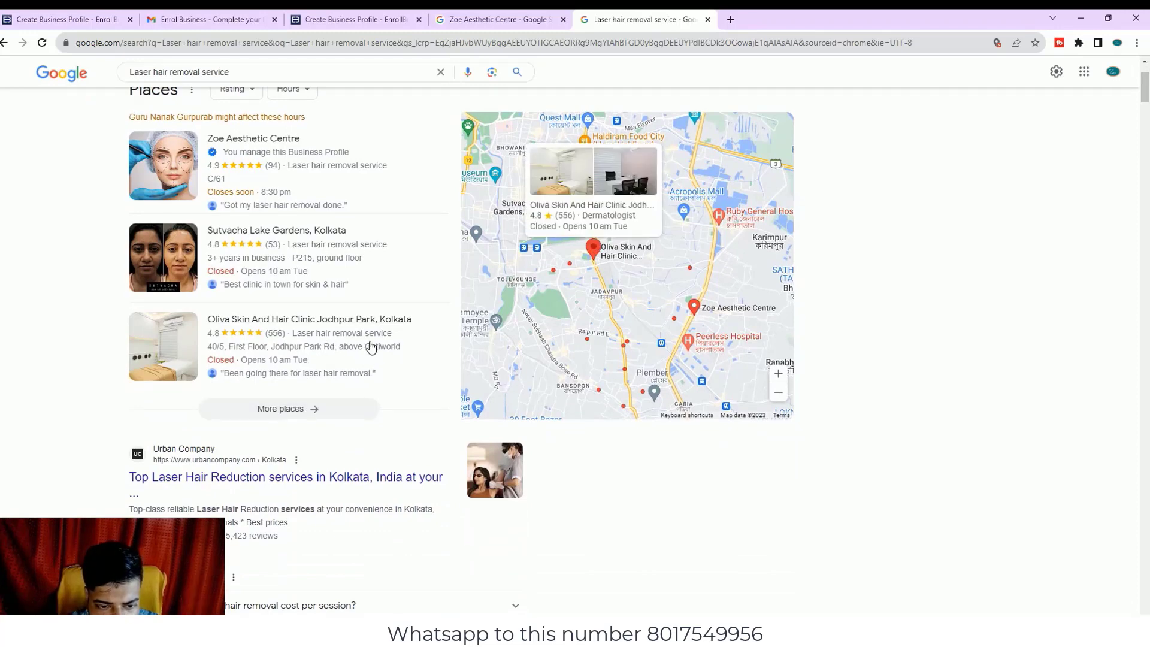
scroll(367, 350, up, 1)
mouse_move(367, 342)
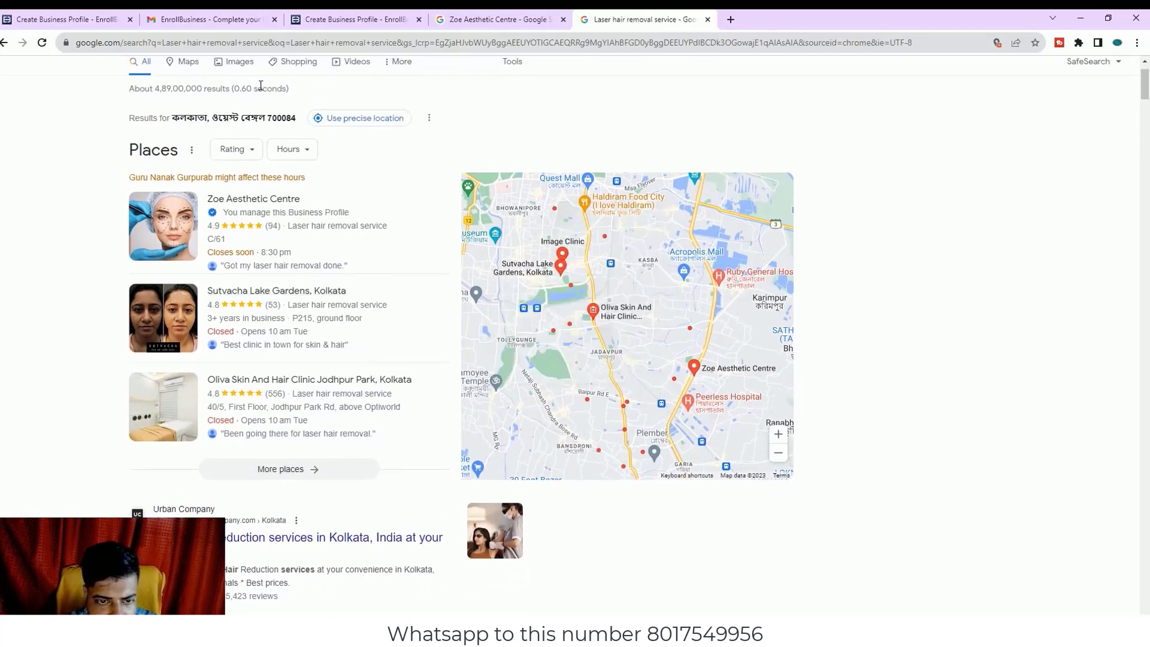
scroll(260, 84, up, 1)
- Search Google for "dermatologist near me" and cut the word "dermatologist" from the query for reuse
triple_click(240, 85)
text(d)
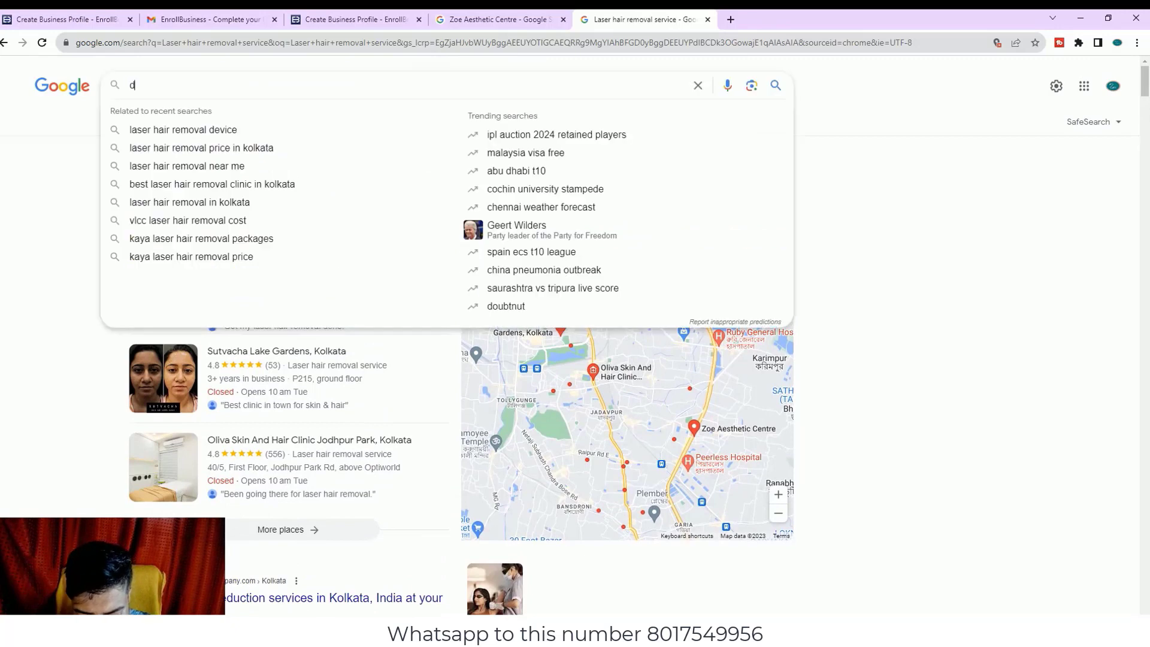
text(erm)
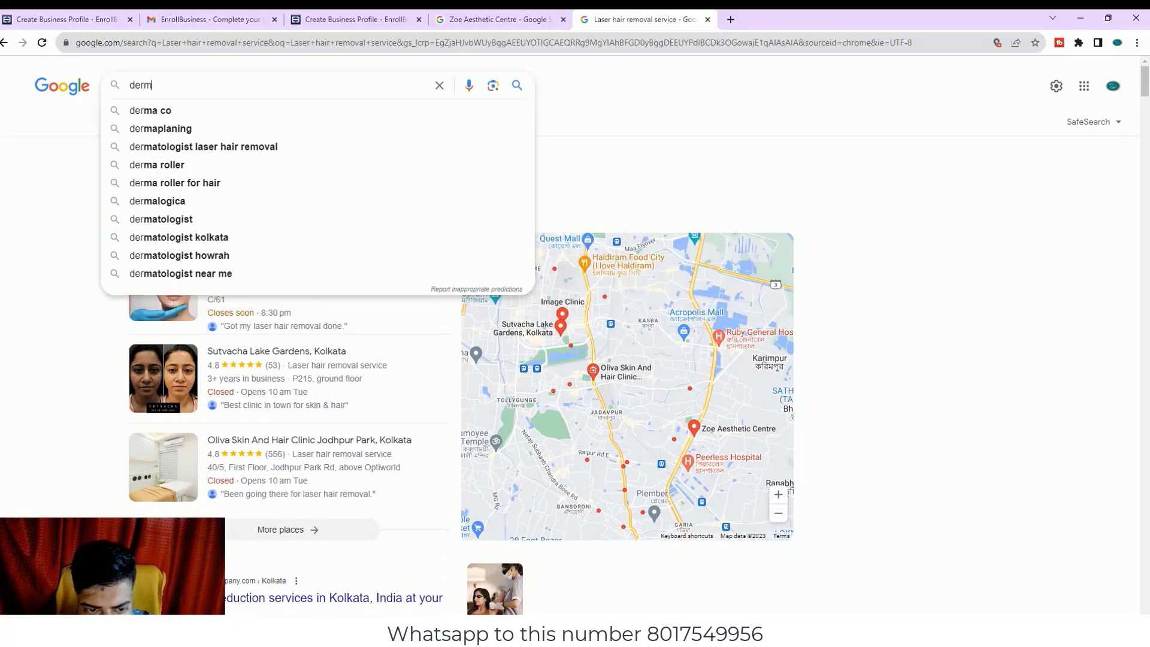
text(o)
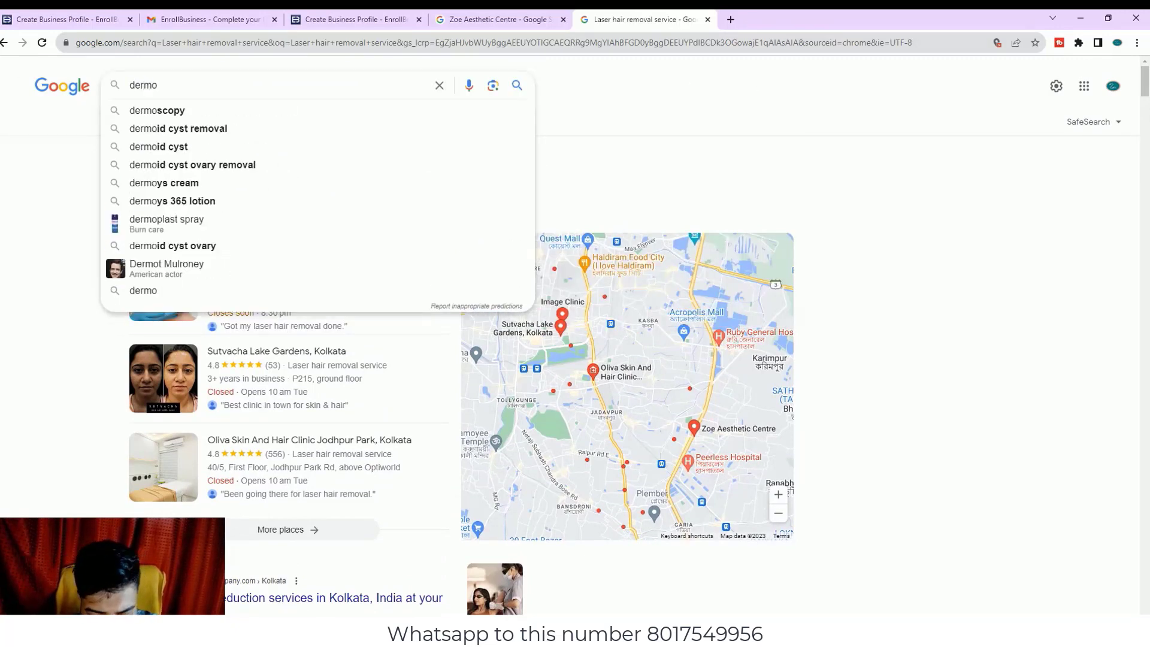
text(tolo)
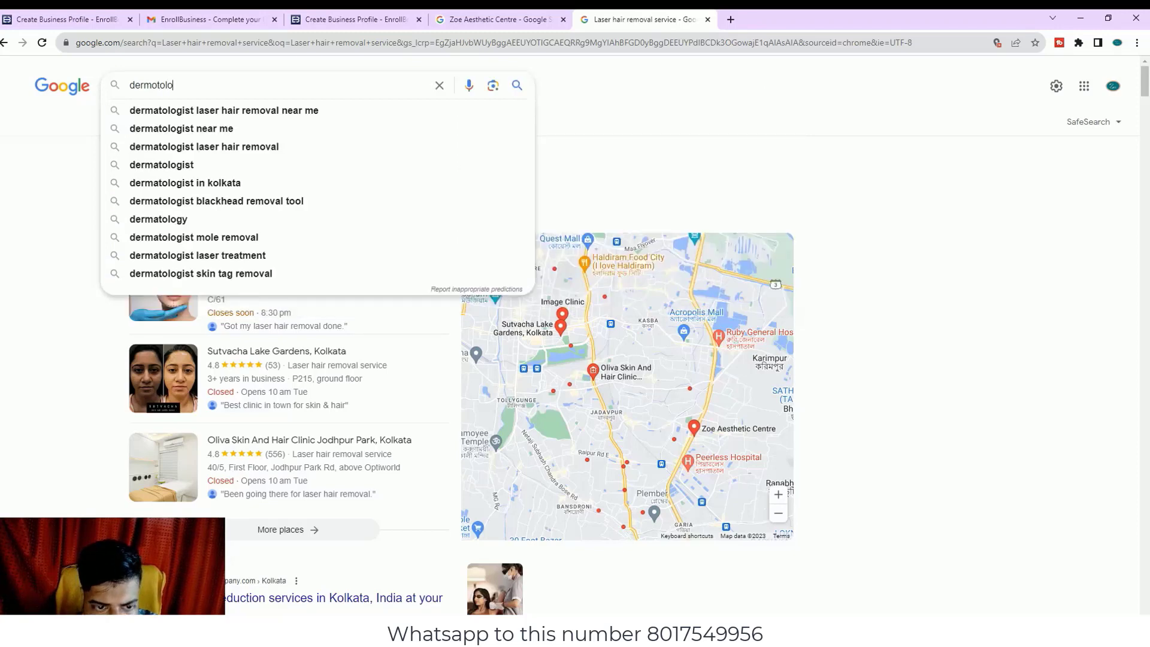
click(213, 112)
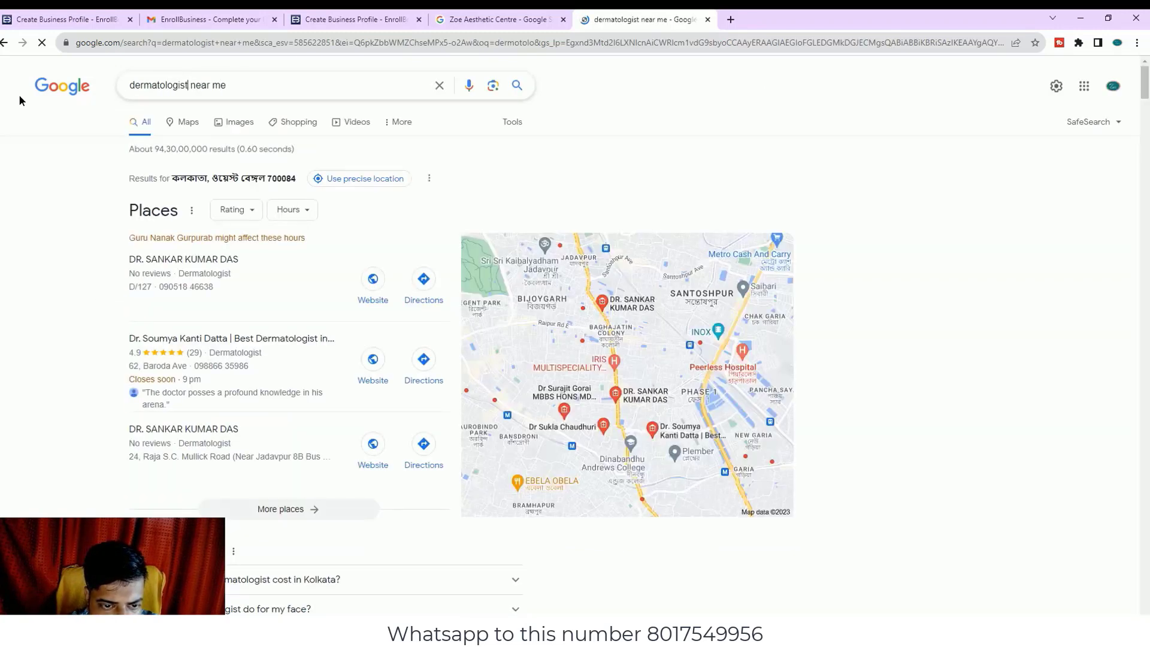
double_click(146, 90)
key(ctrl+x)
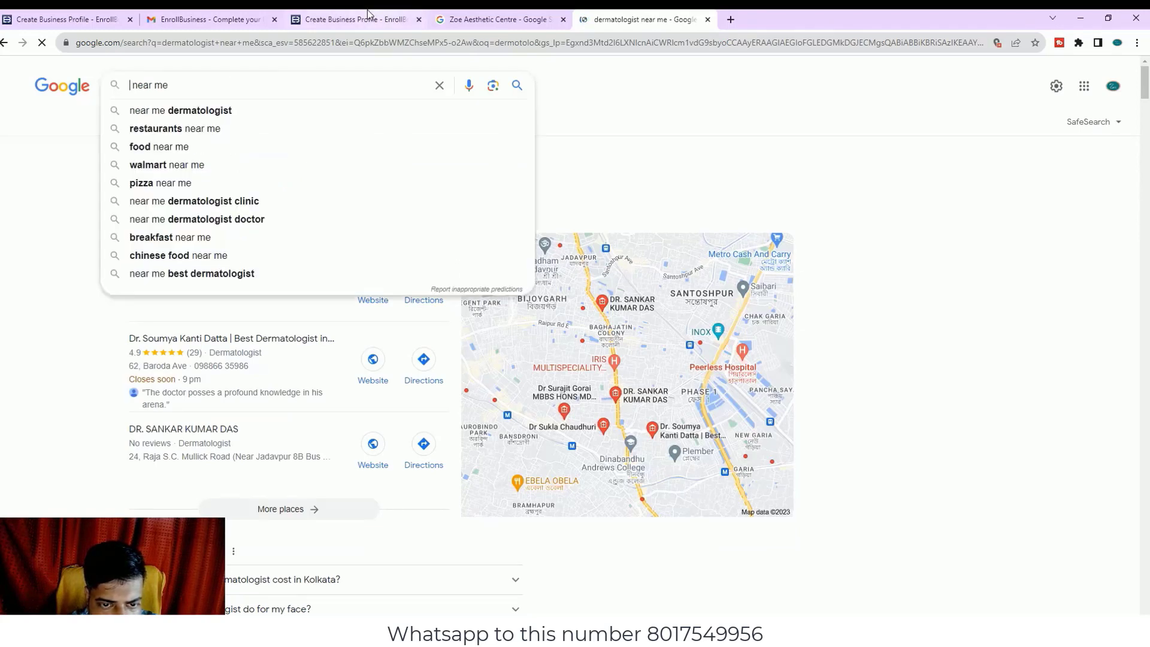
- Replace the Industry Group text on EnrollBusiness with the copied term, choose the Dermatologist suggestion and add it to the profile
click(369, 17)
drag(386, 360, 149, 374)
key(BackSpace)
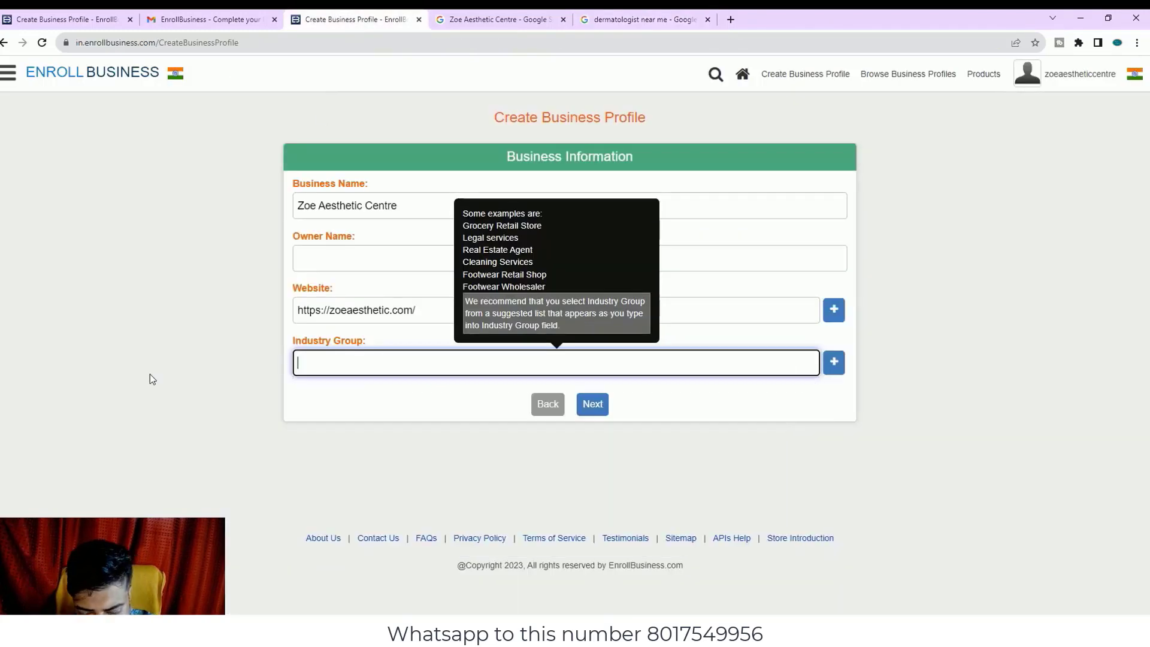
key(ctrl+v)
key(BackSpace)
key(BackSpace)
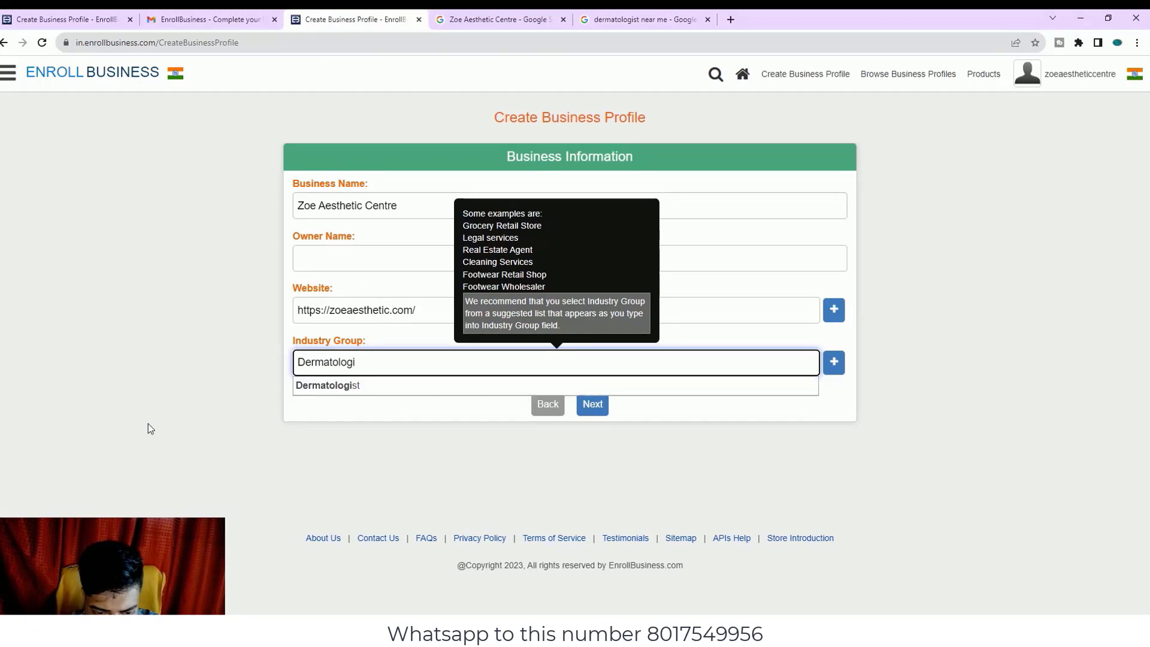
click(338, 385)
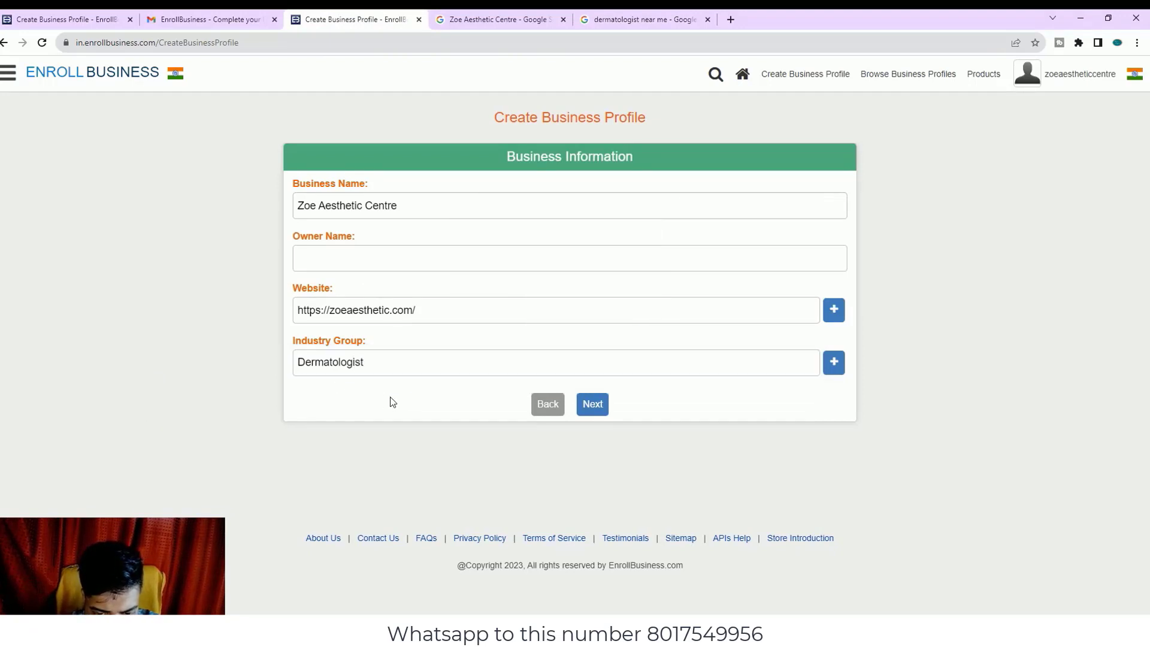
click(594, 405)
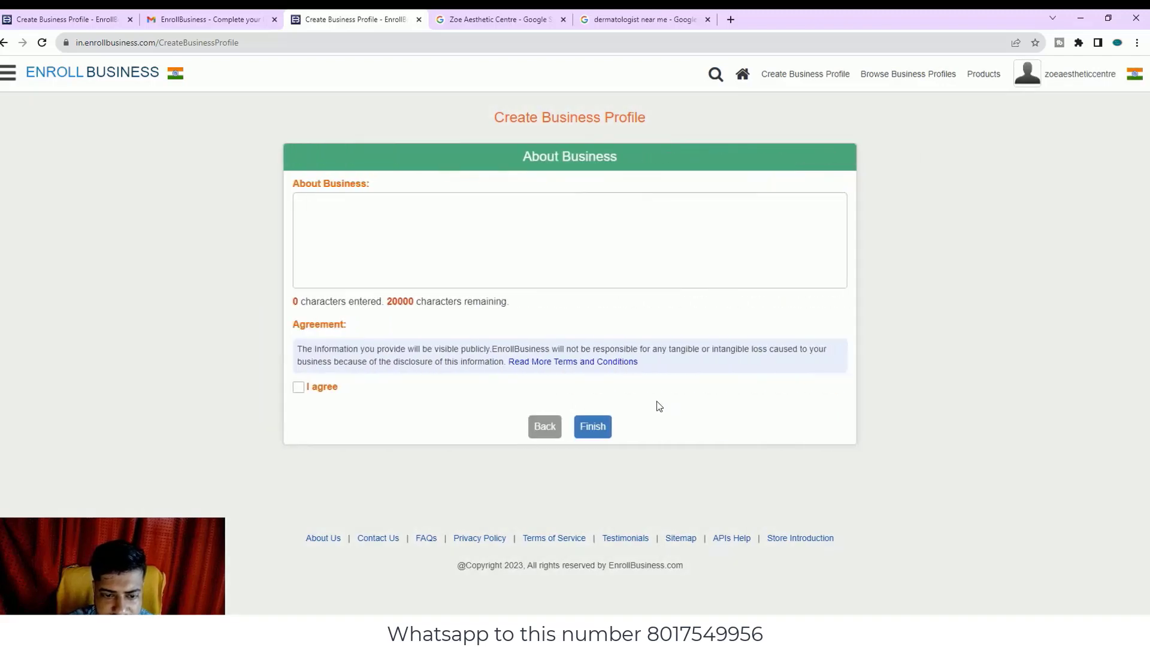
click(545, 427)
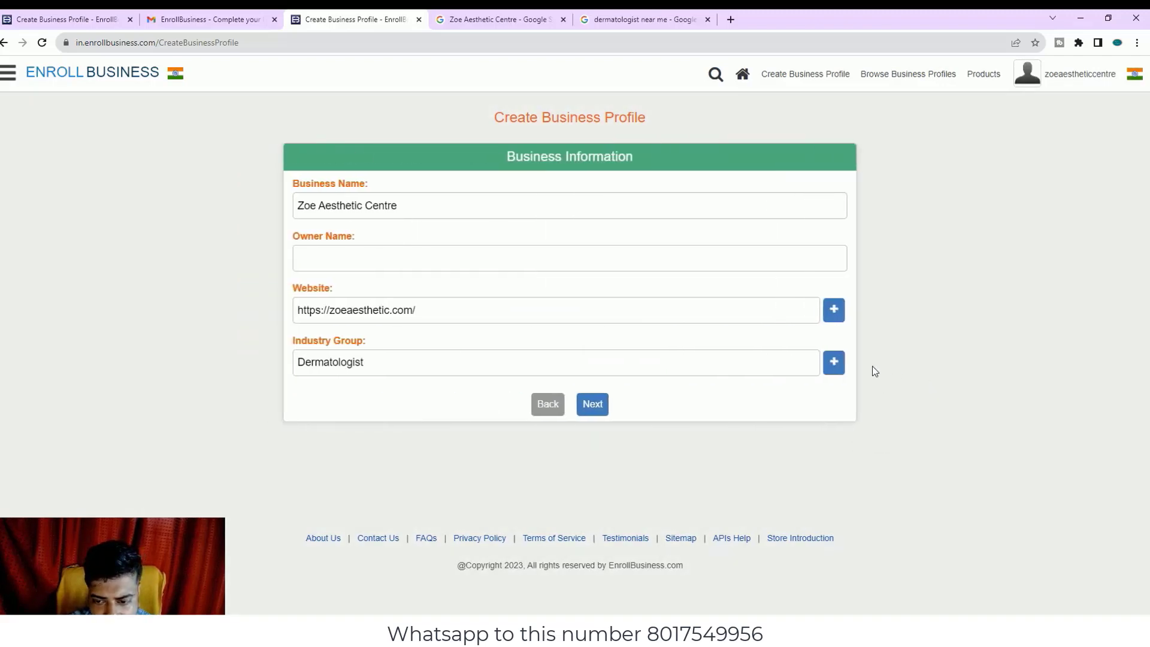
click(835, 363)
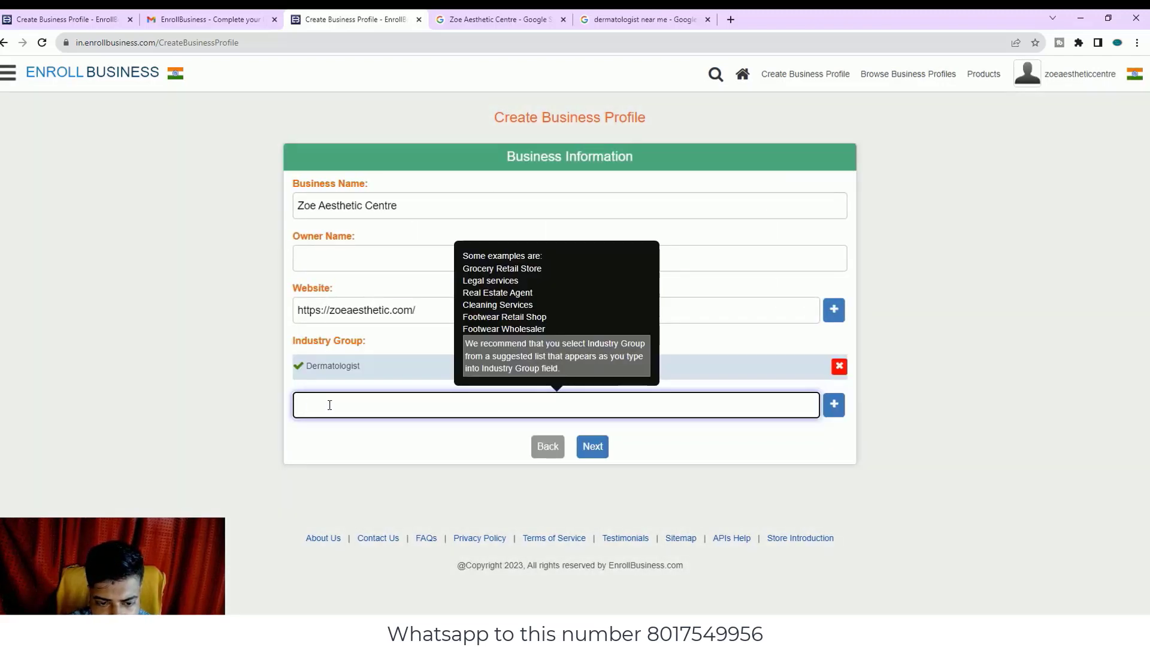
- Look up "skin" in the Industry Group suggestions and add Skin Care as another industry group
text(skin)
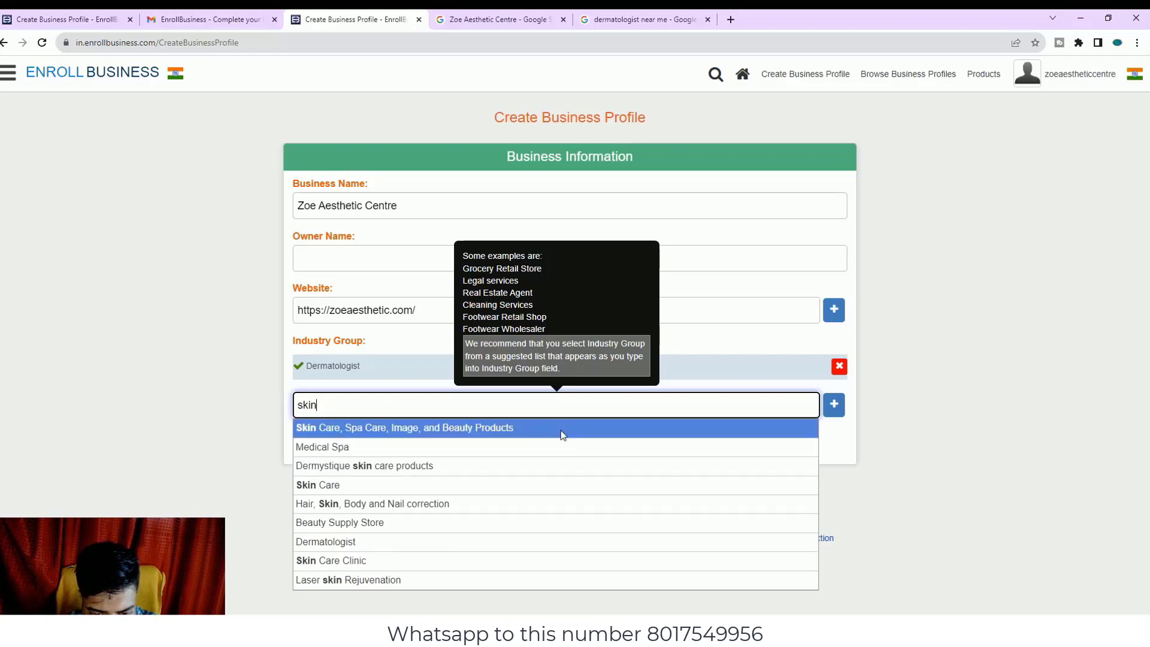
click(418, 486)
click(834, 405)
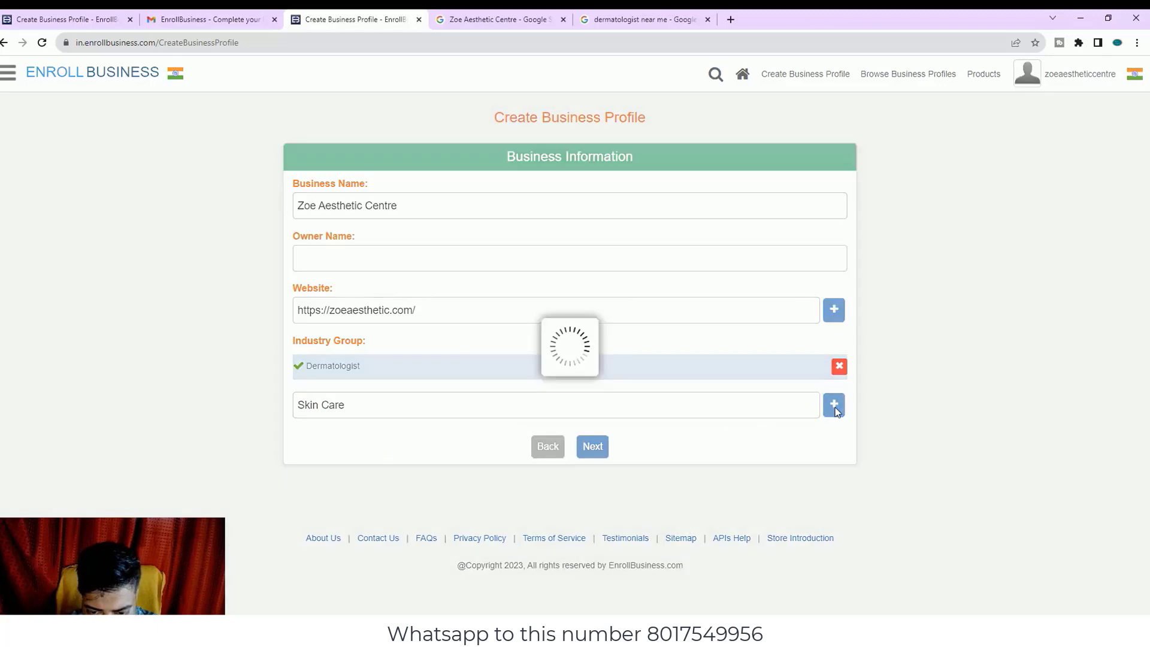
- Paste "Laser Hair Removal Service" from the other window as a further Industry Group entry and add it
click(403, 424)
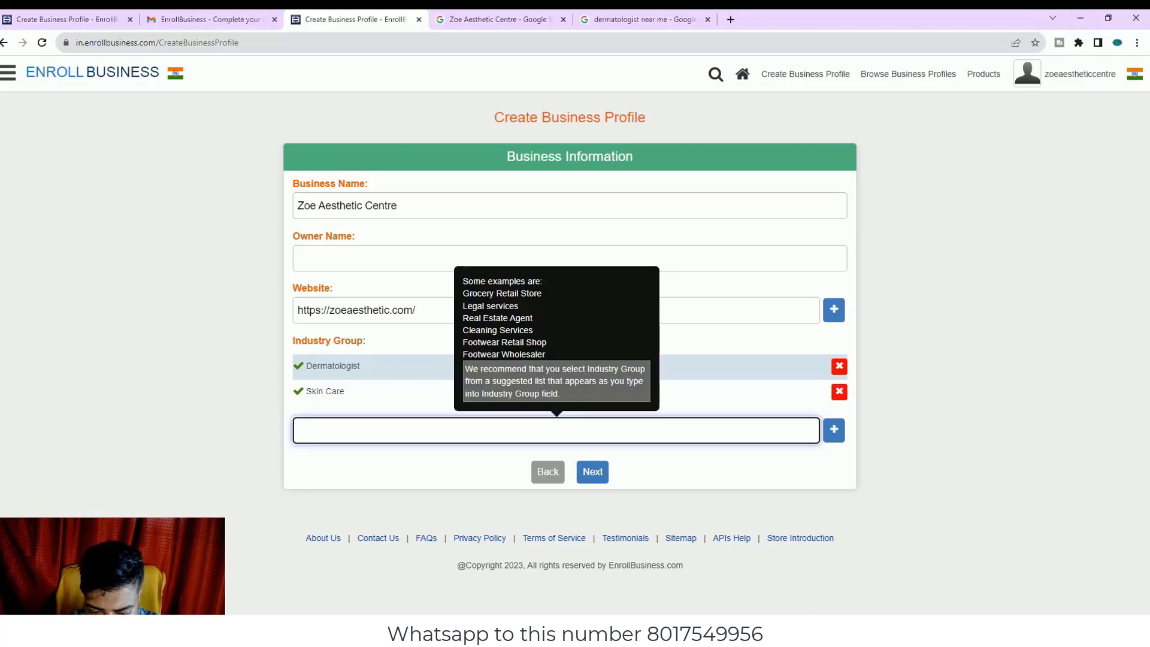
key(alt+Tab)
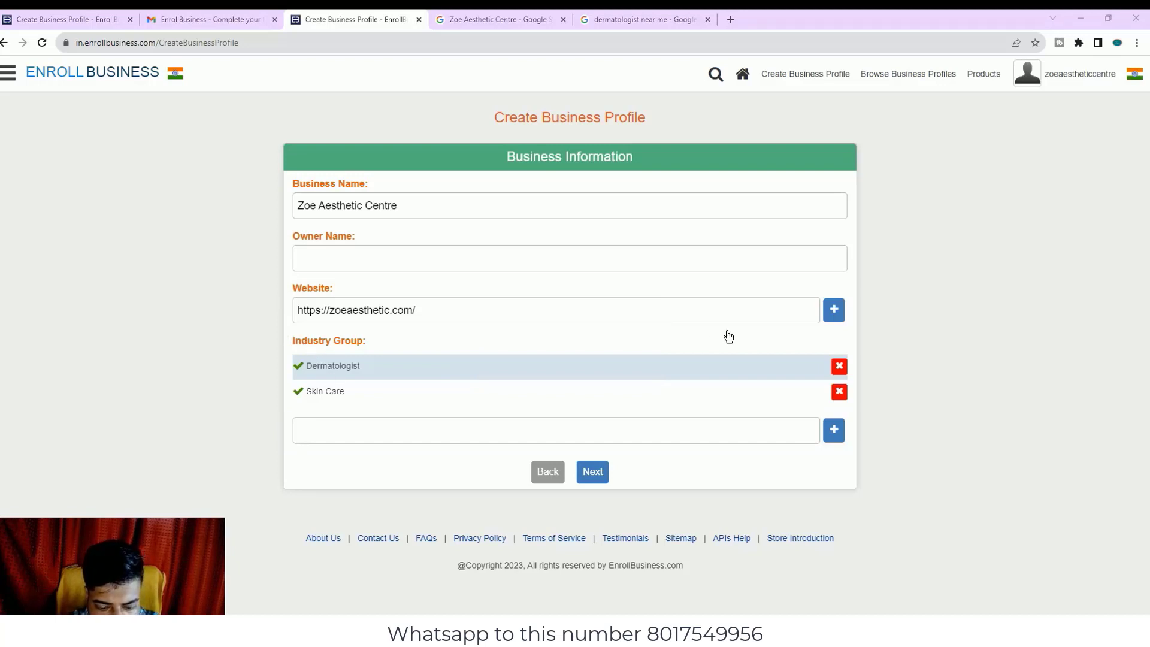
click(339, 435)
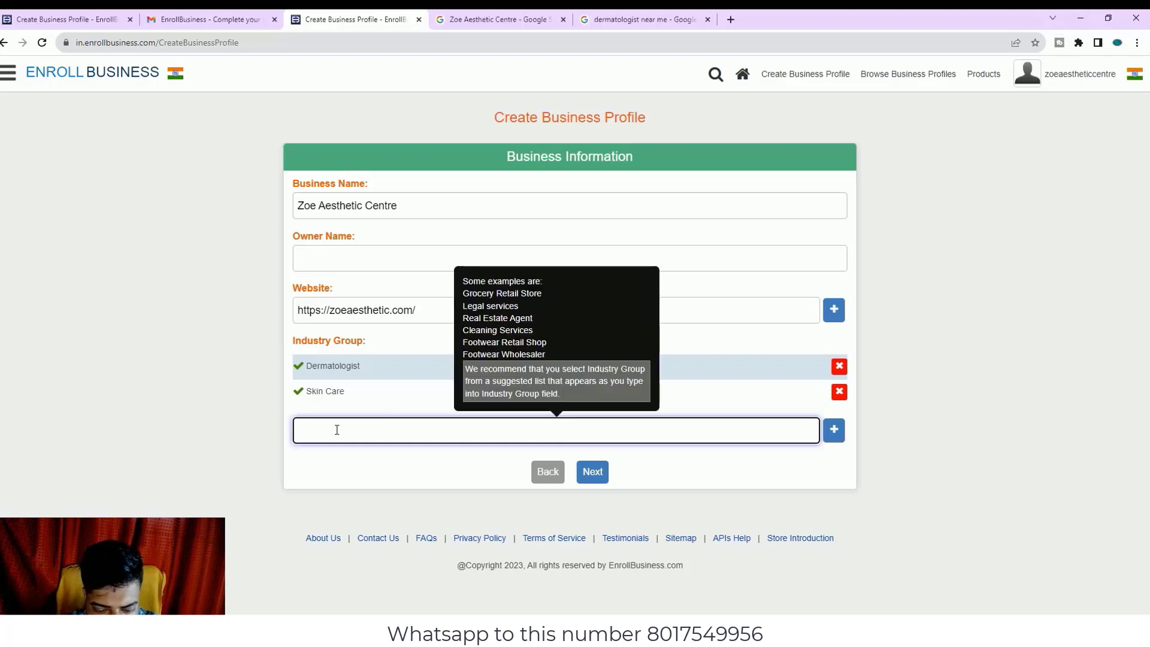
key(ctrl+v)
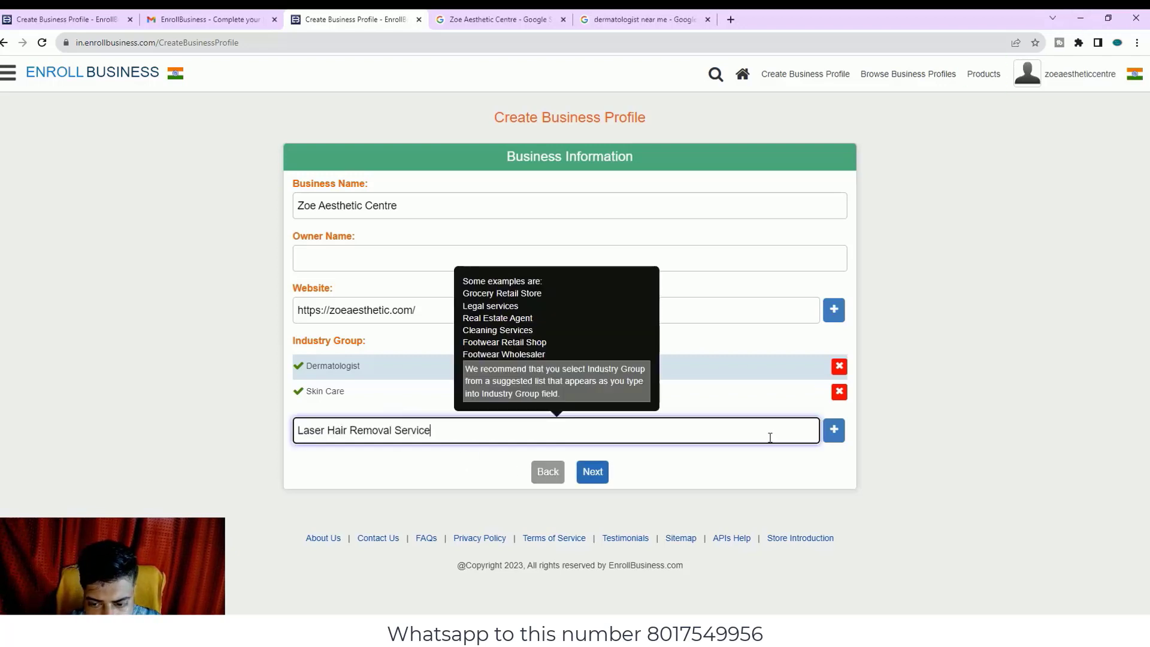
click(834, 430)
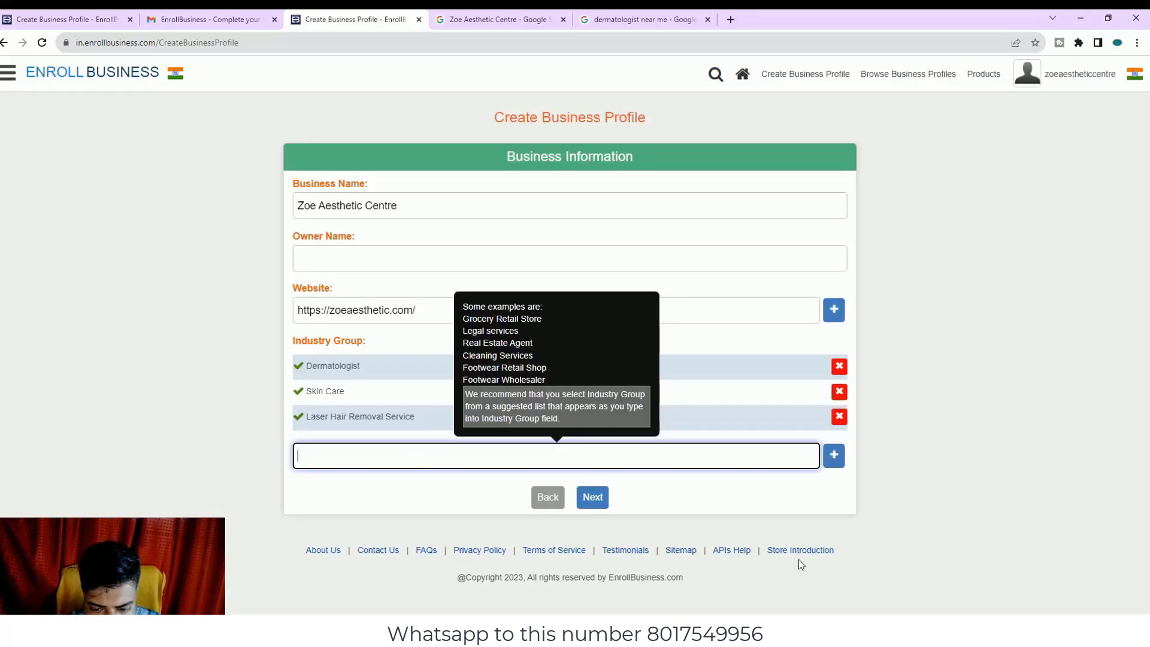
- Fetch the term "Dental clinic" from the other window, paste it as an Industry Group entry and add it
key(alt+Tab)
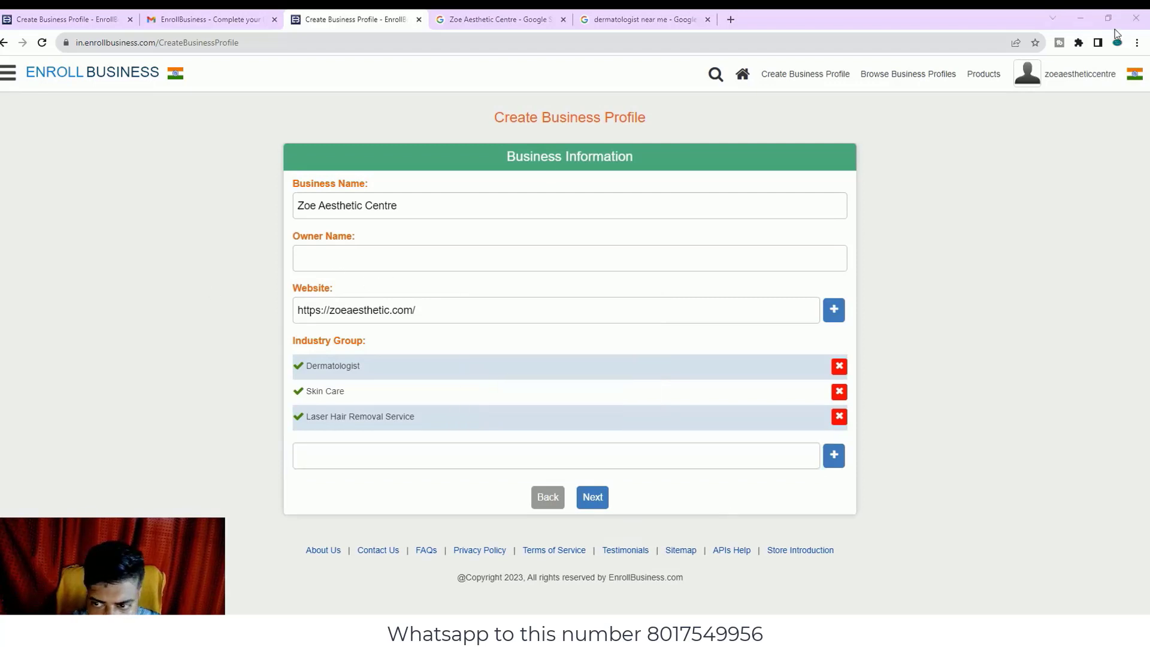
click(1083, 18)
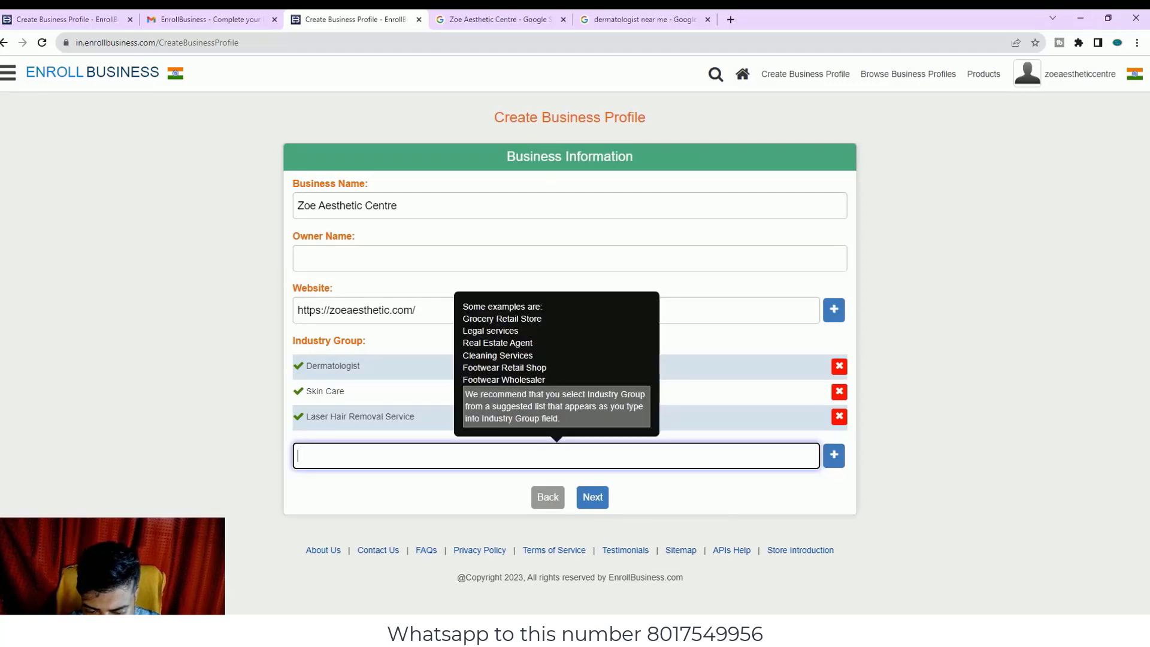
key(alt+Tab)
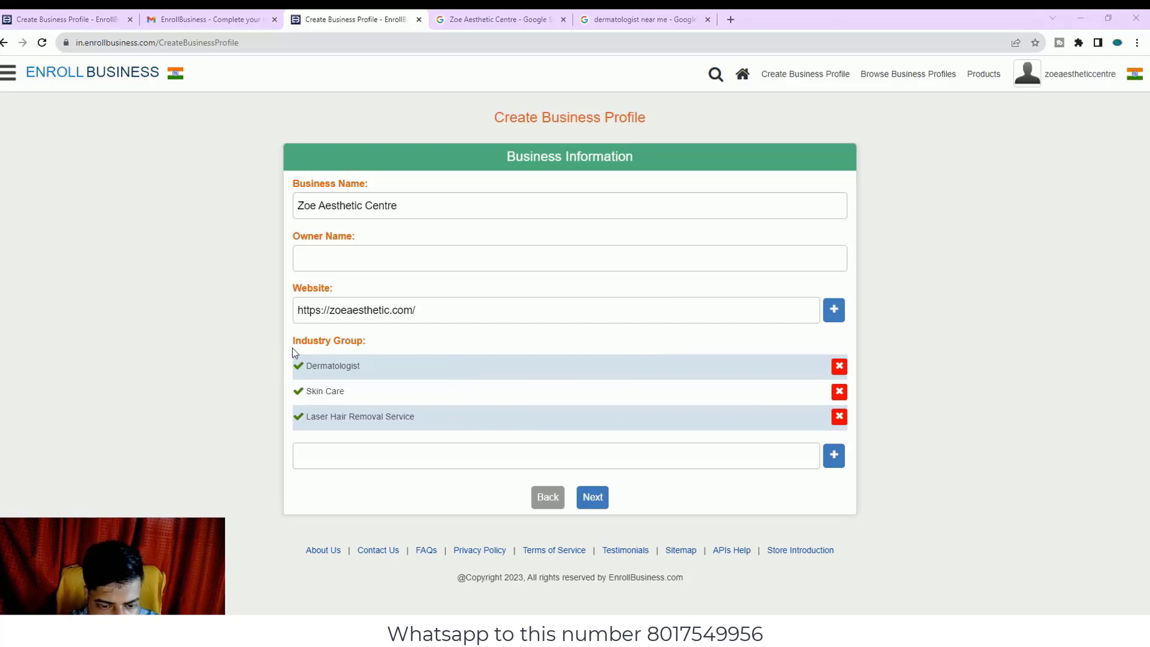
click(1092, 18)
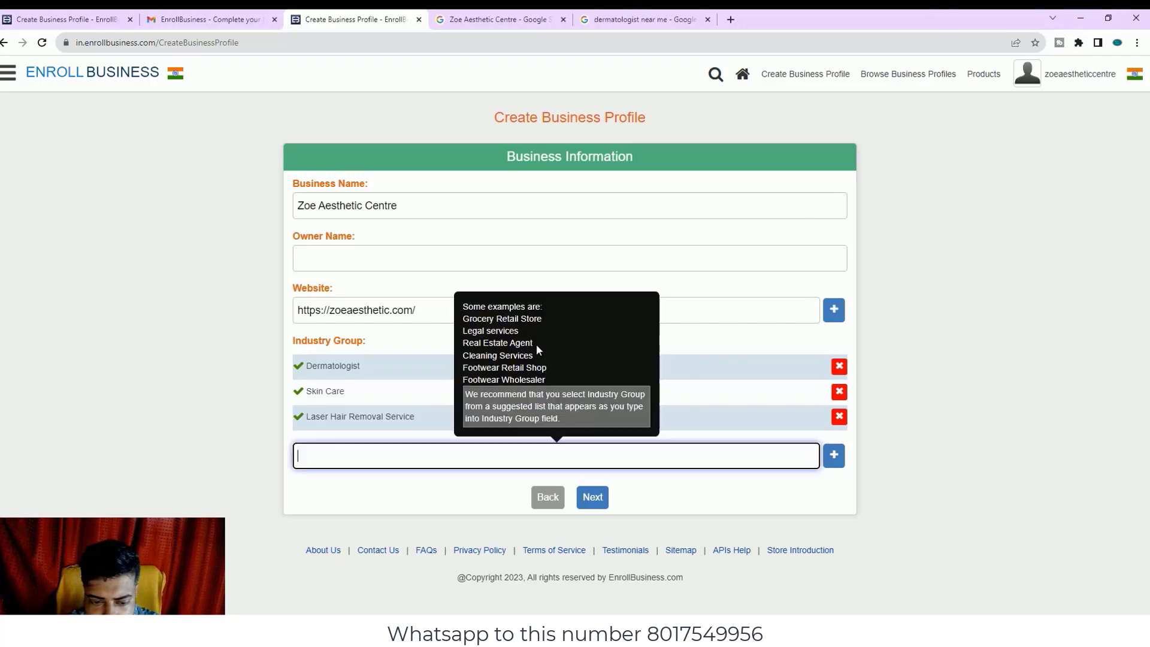
key(ctrl+v)
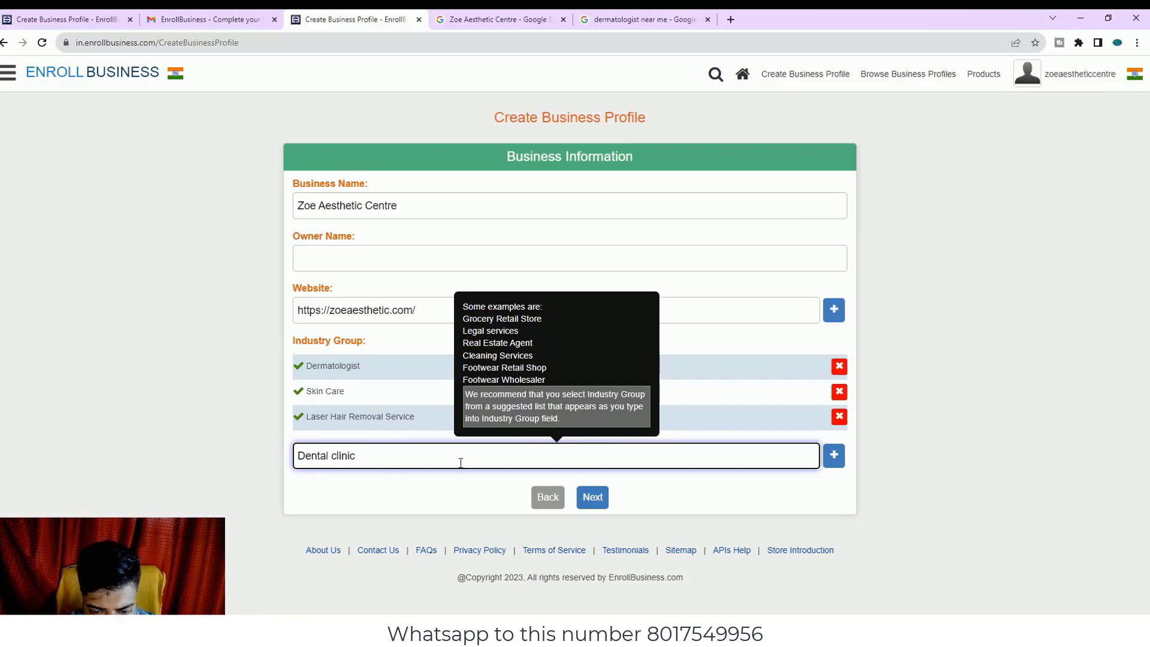
click(834, 455)
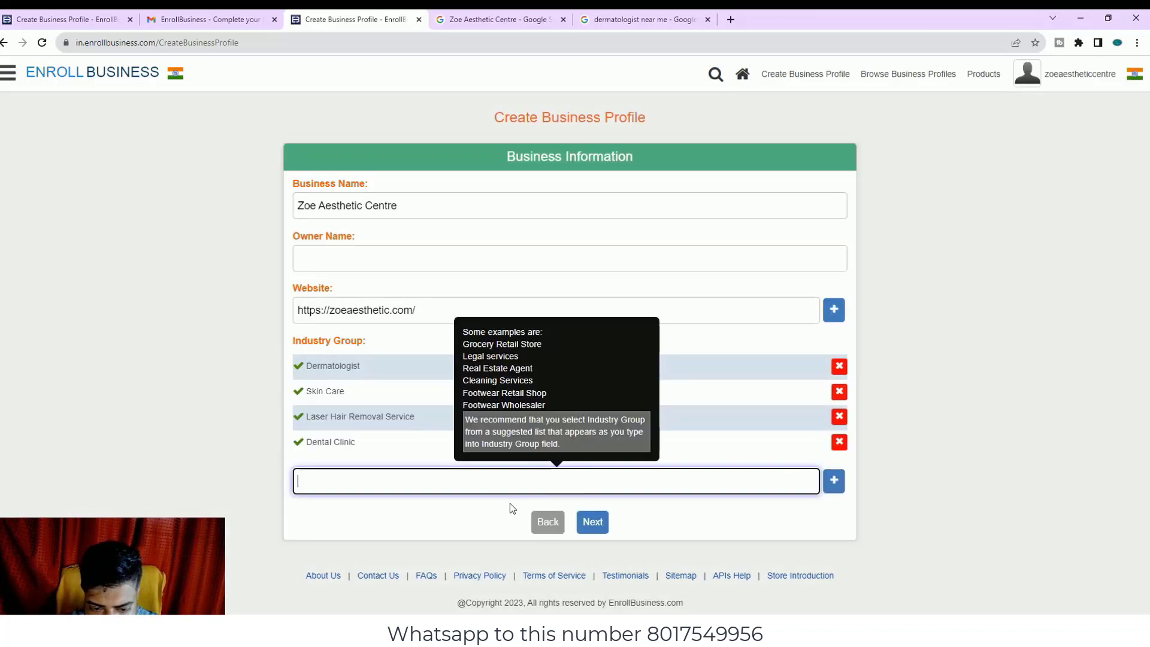
- Fetch the term "Hair Transplant" from the other window and enter it as another Industry Group in the business profile
click(761, 629)
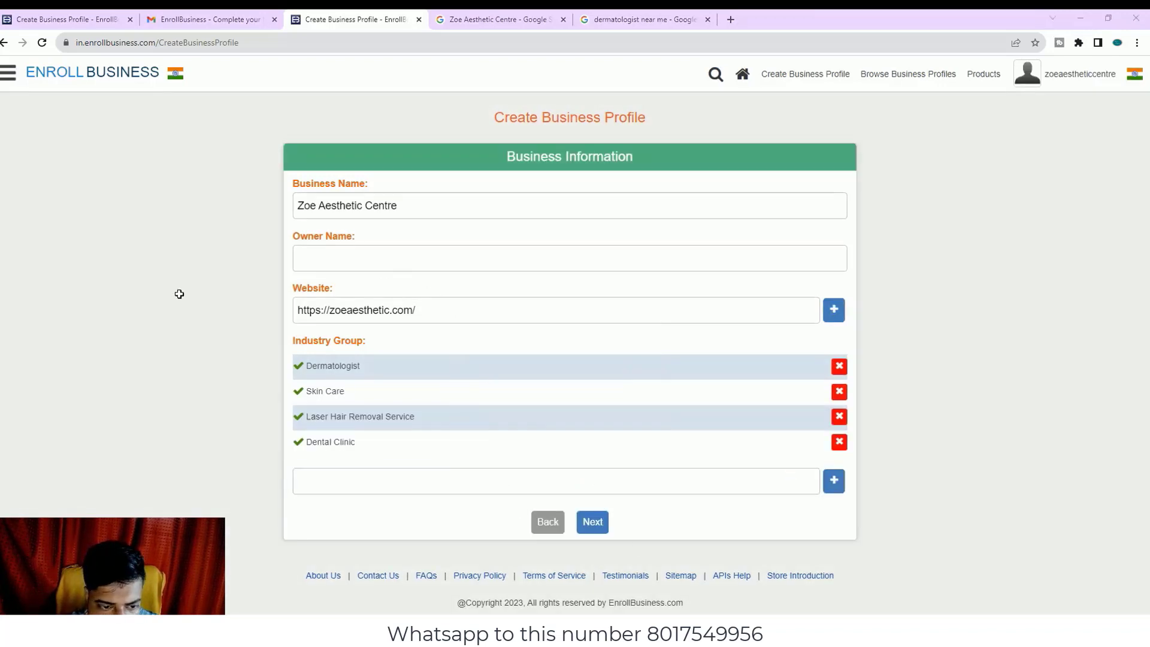
click(1081, 19)
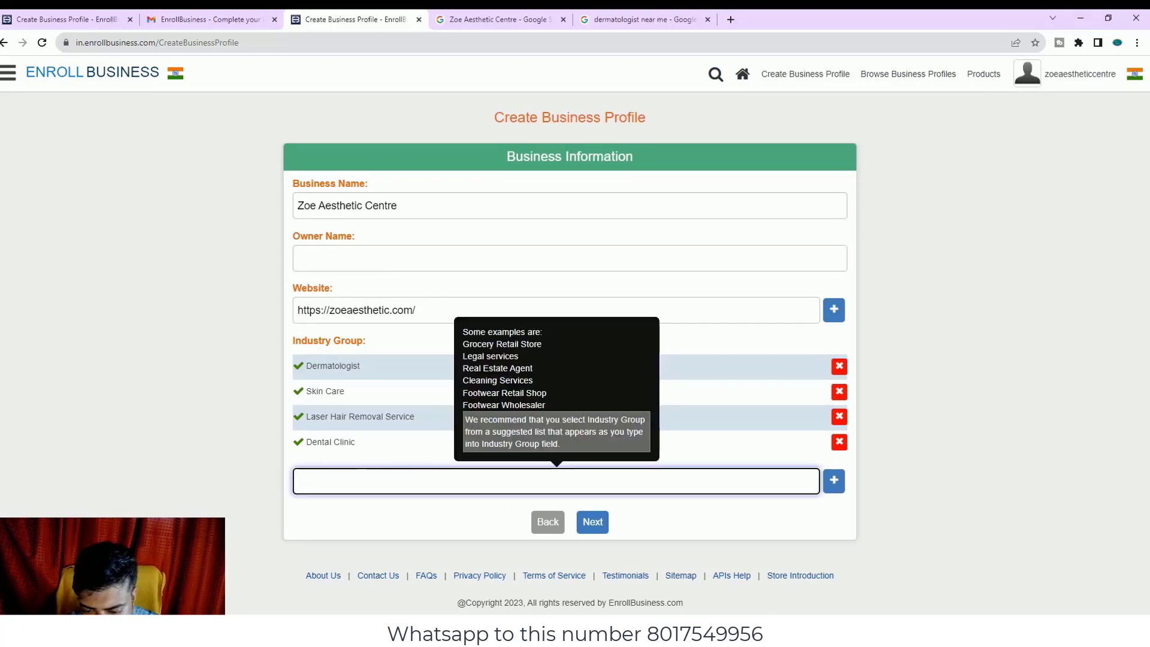
click(761, 629)
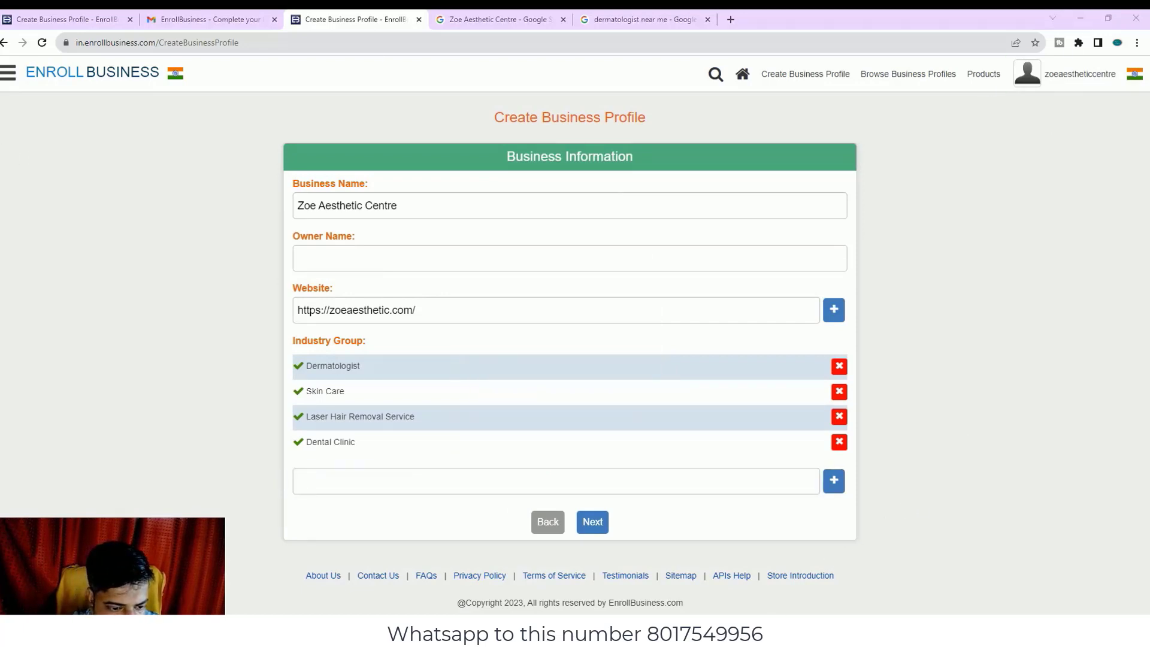
click(1088, 12)
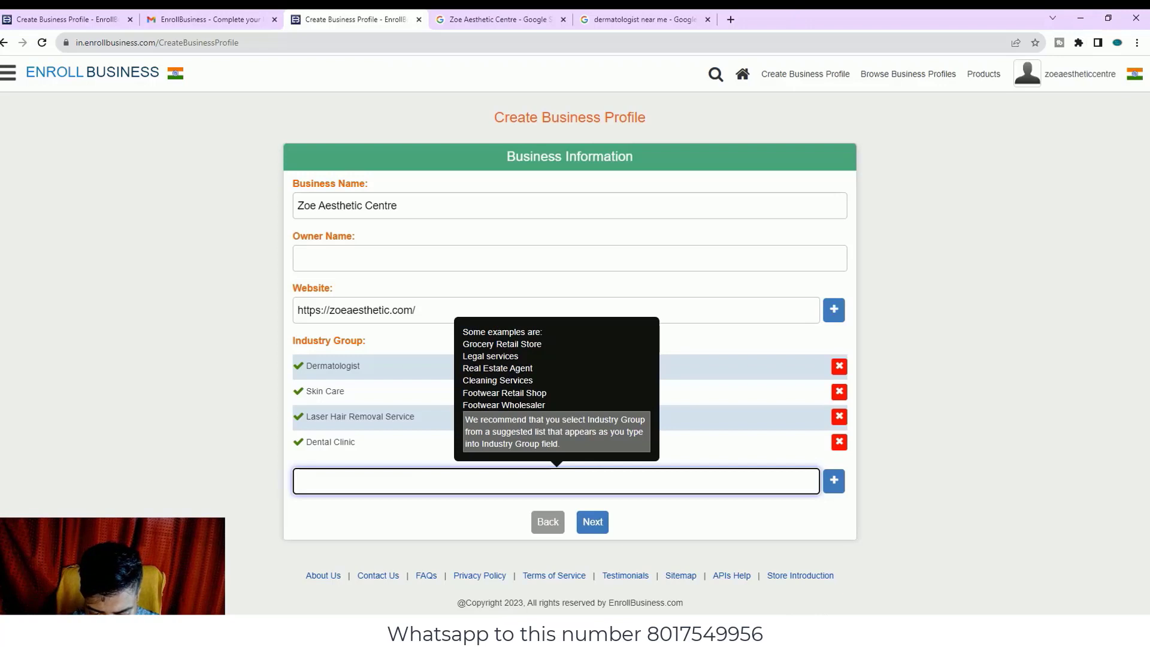
key(alt+Tab)
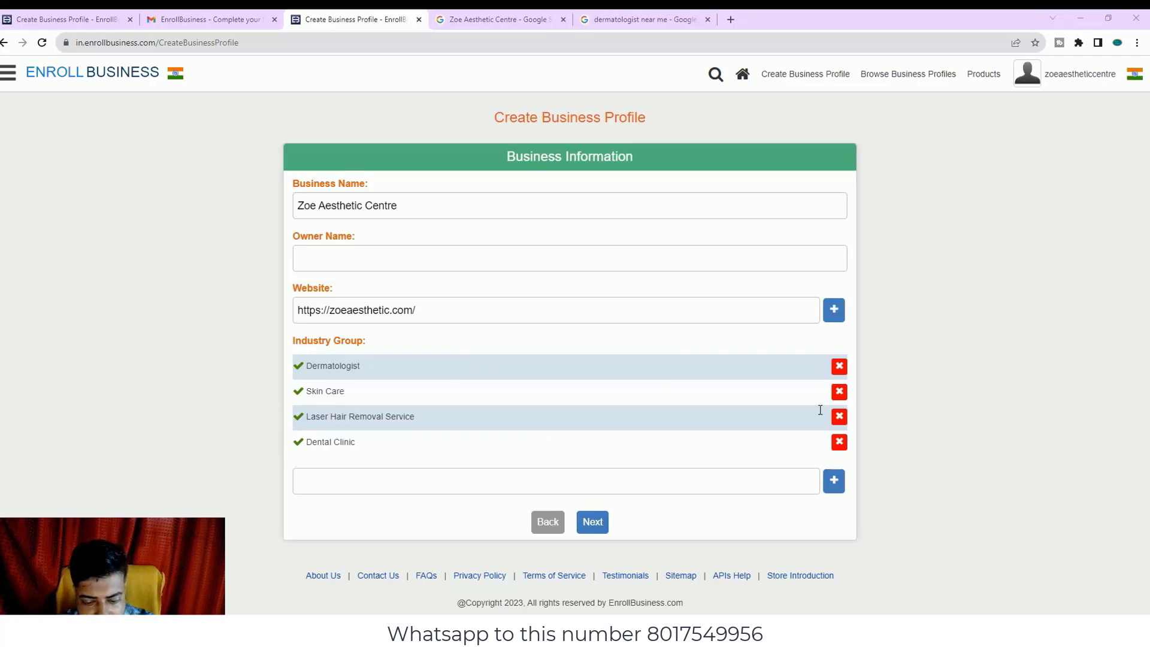
click(1092, 15)
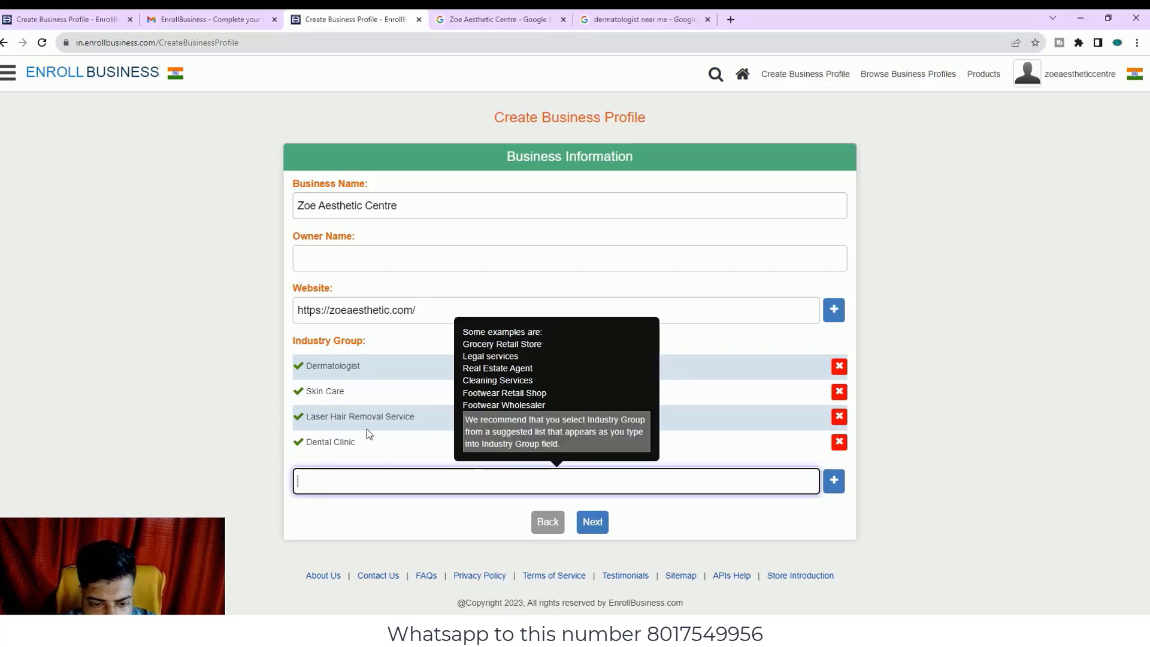
text(Hair Transplant)
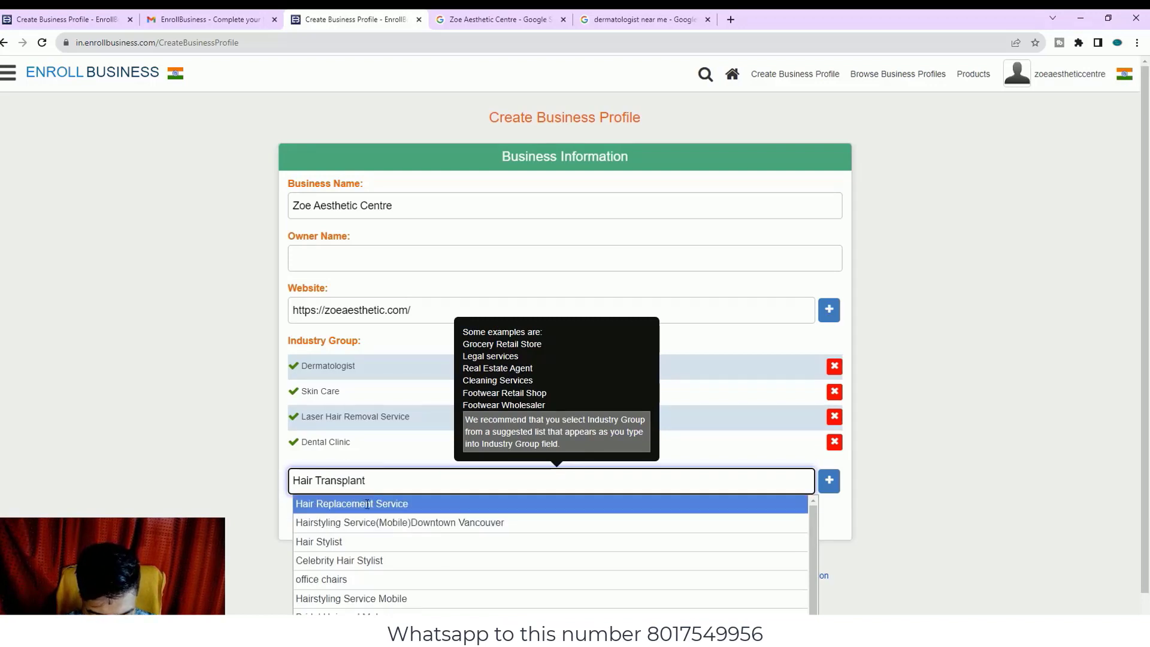
- Look through the suggestions for "Hair Transplant" and choose Hair extensions as the Industry Group
scroll(358, 541, down, 1)
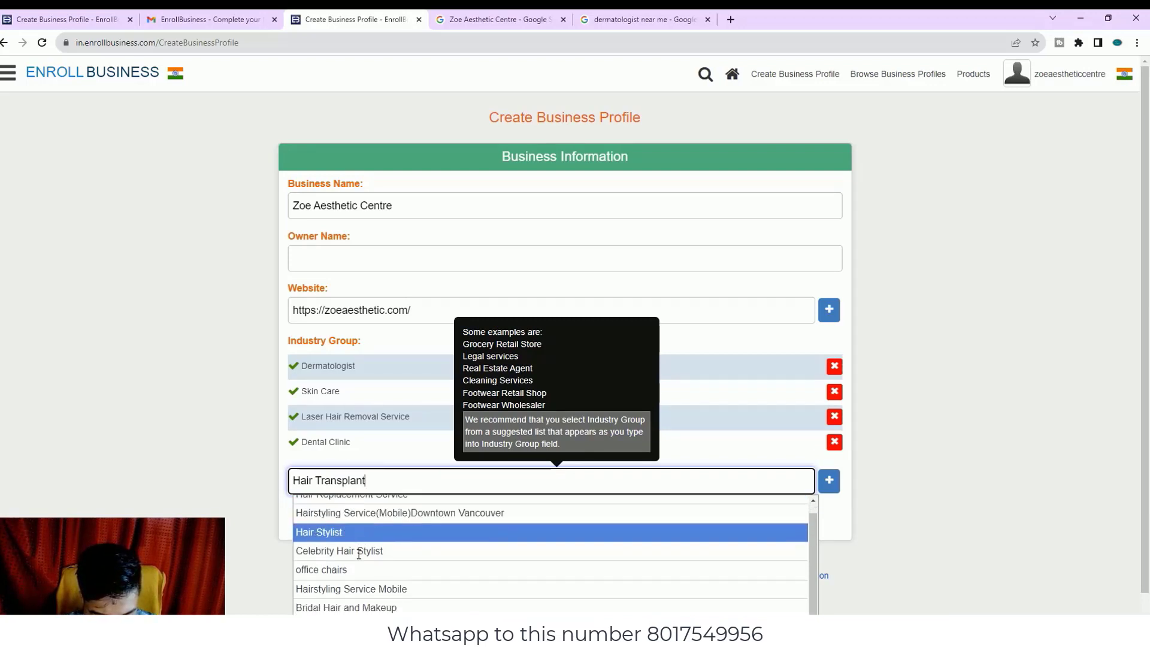
scroll(386, 517, up, 1)
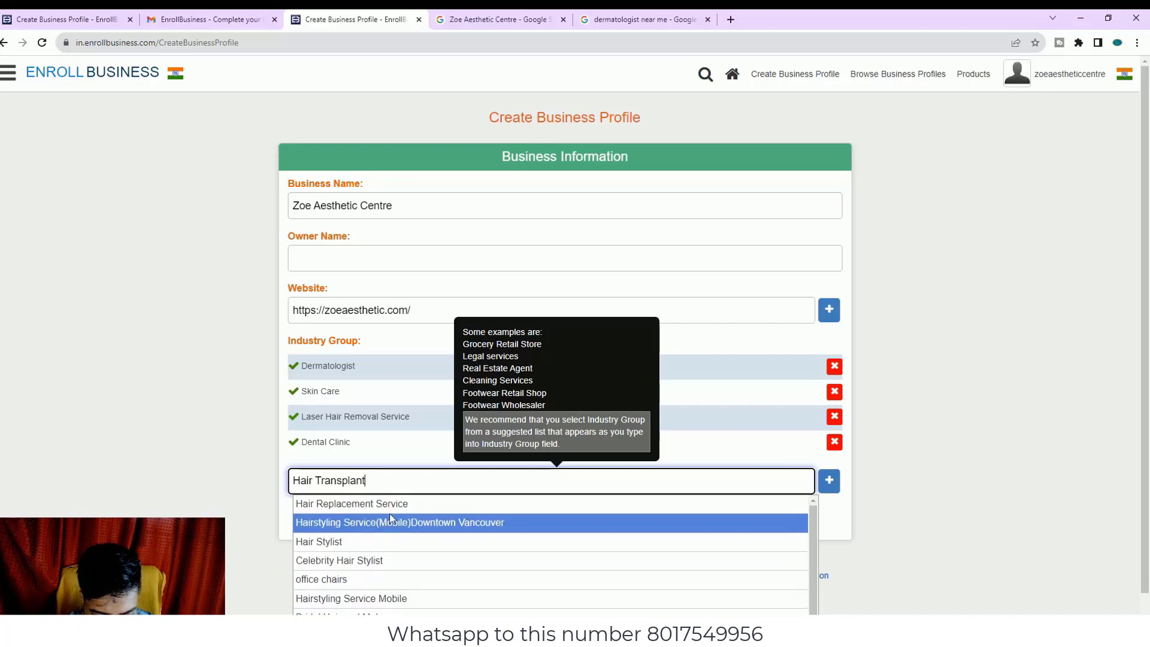
scroll(400, 510, down, 1)
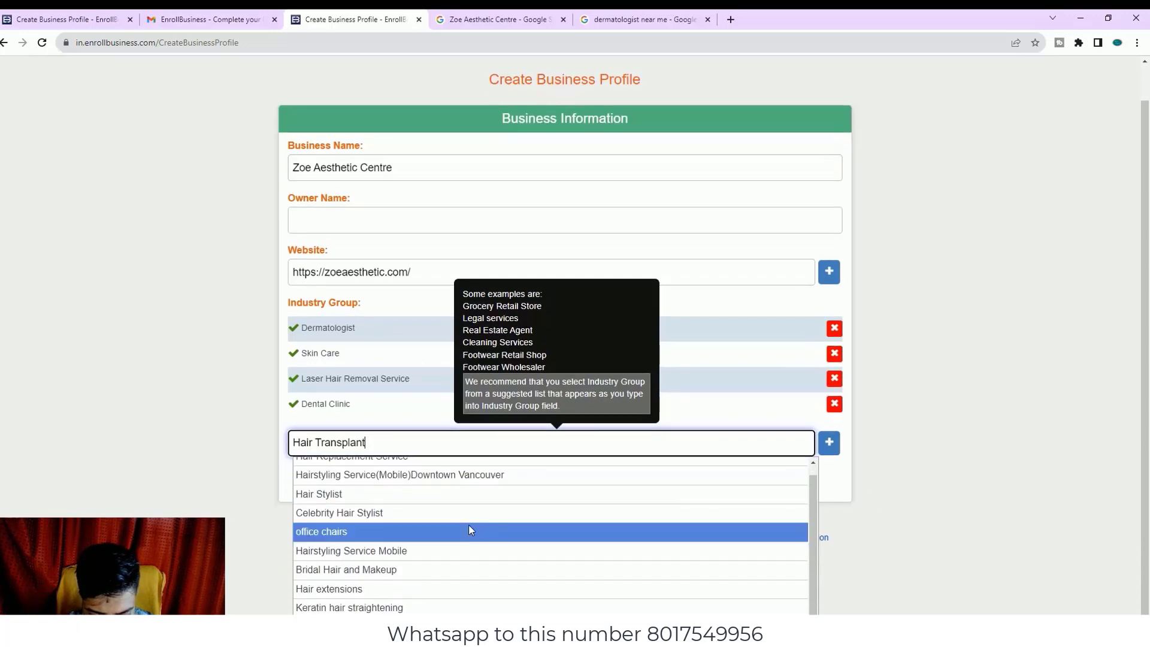
scroll(387, 521, up, 1)
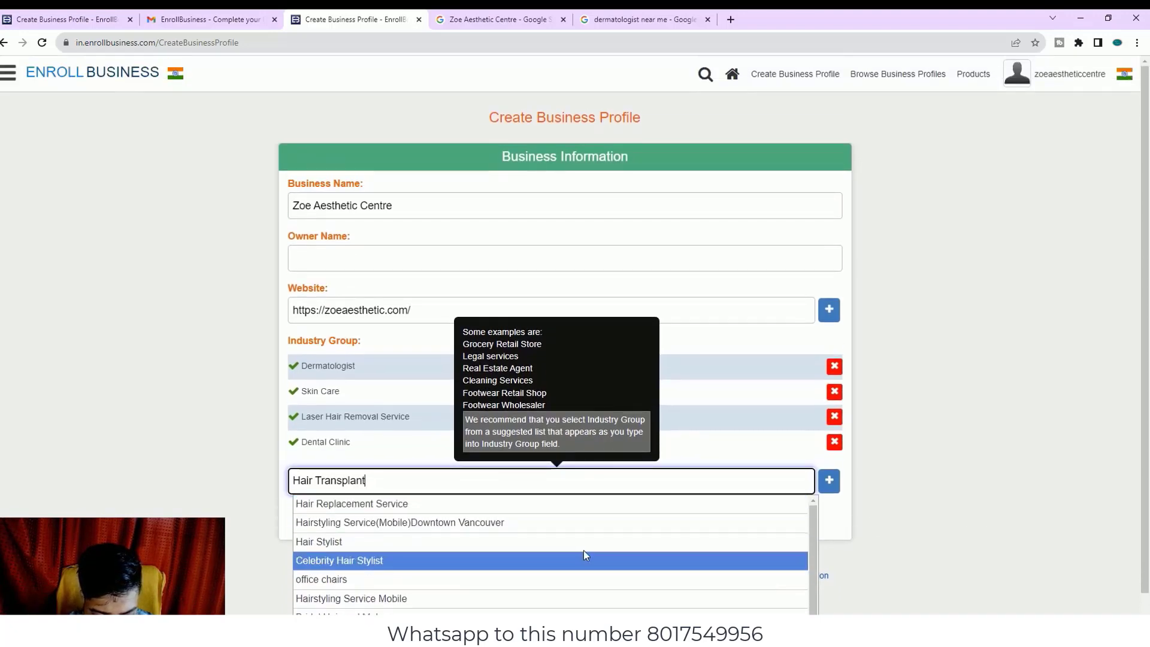
scroll(586, 555, down, 1)
scroll(834, 530, down, 1)
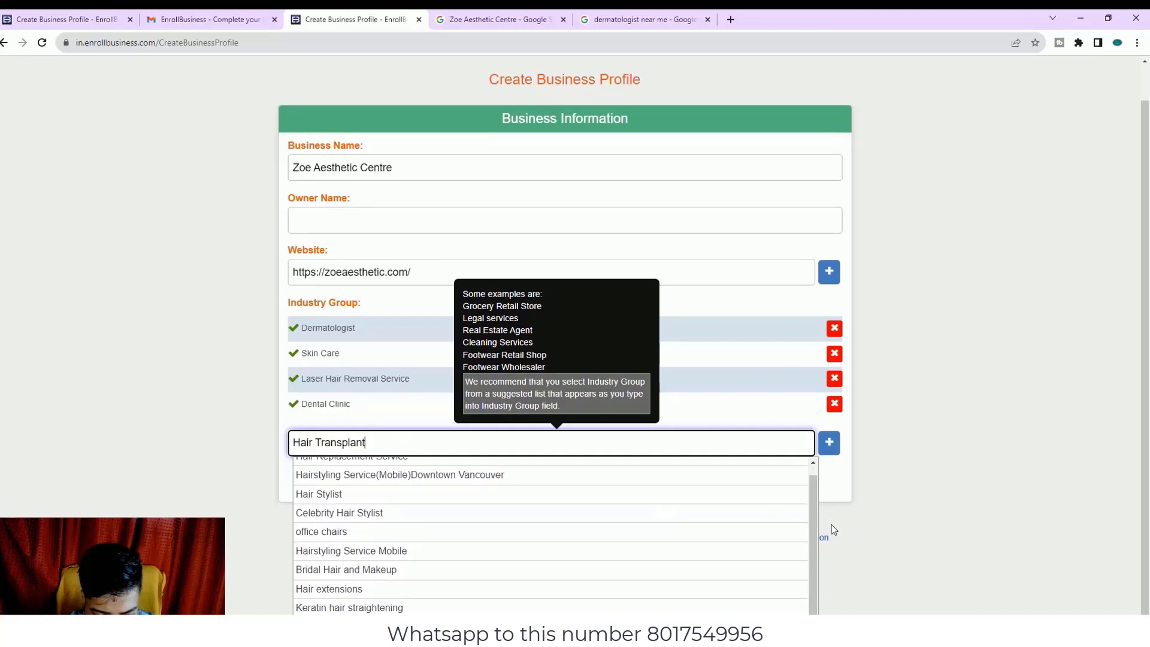
click(318, 589)
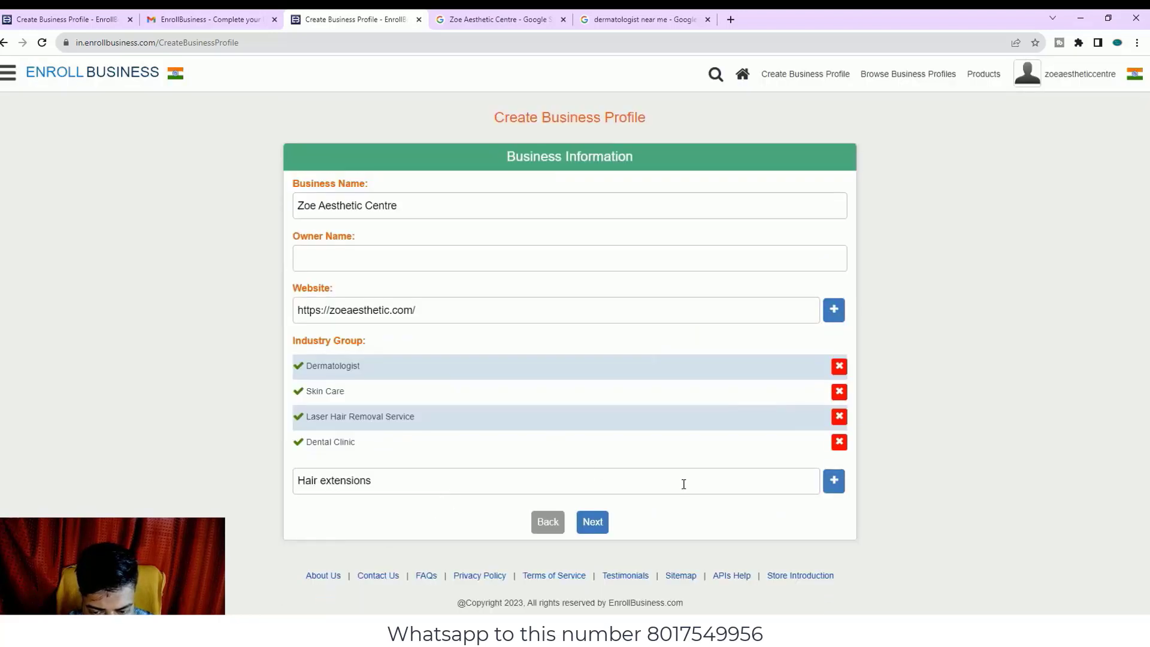
- Replace the Industry Group entry with "Hair Transplant", dismiss its suggestions and continue to the About Business page
click(391, 474)
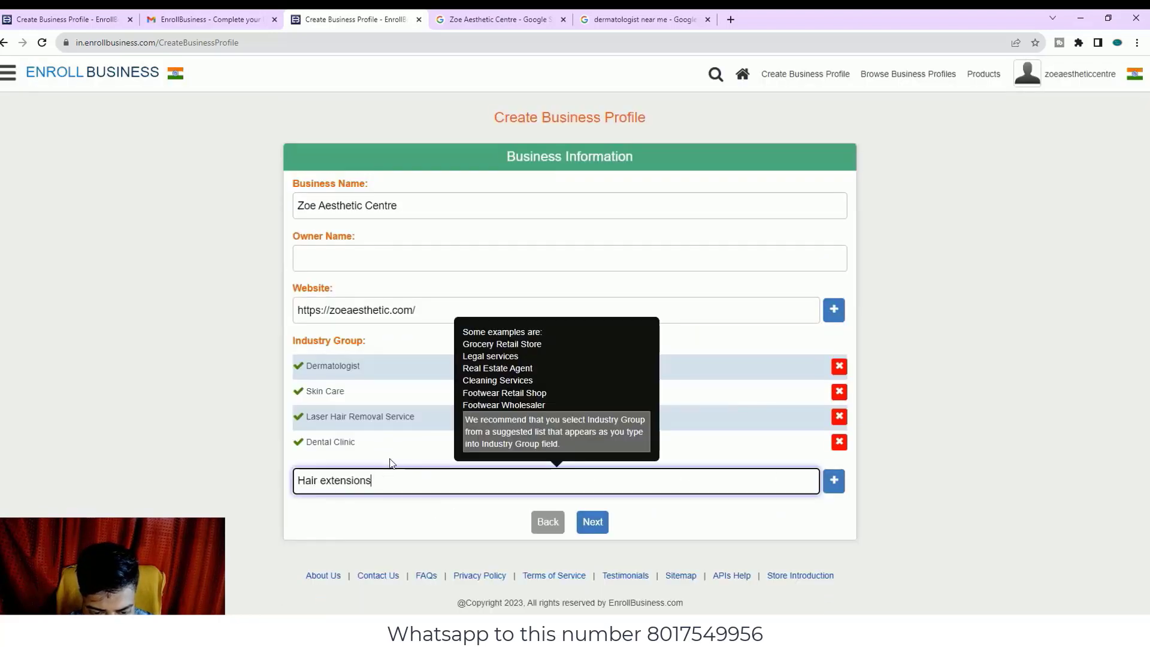
key(BackSpace)
key(BackSpace)
key(BackSpace)
key(BackSpace)
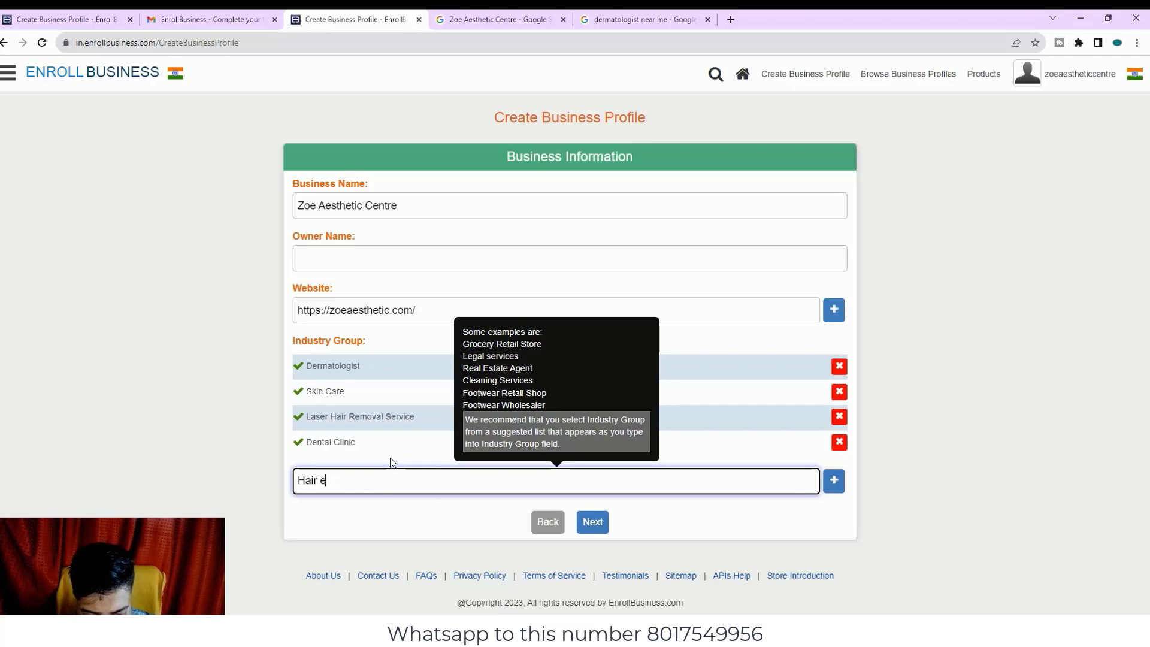
text(Hair Transplant)
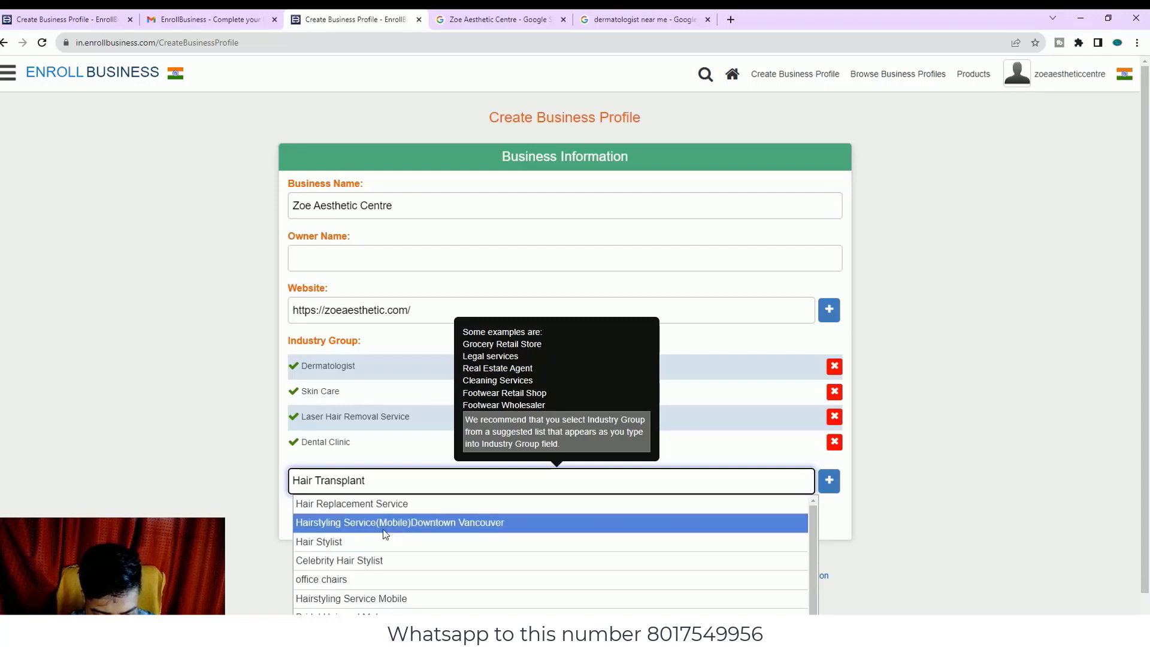
scroll(386, 535, down, 1)
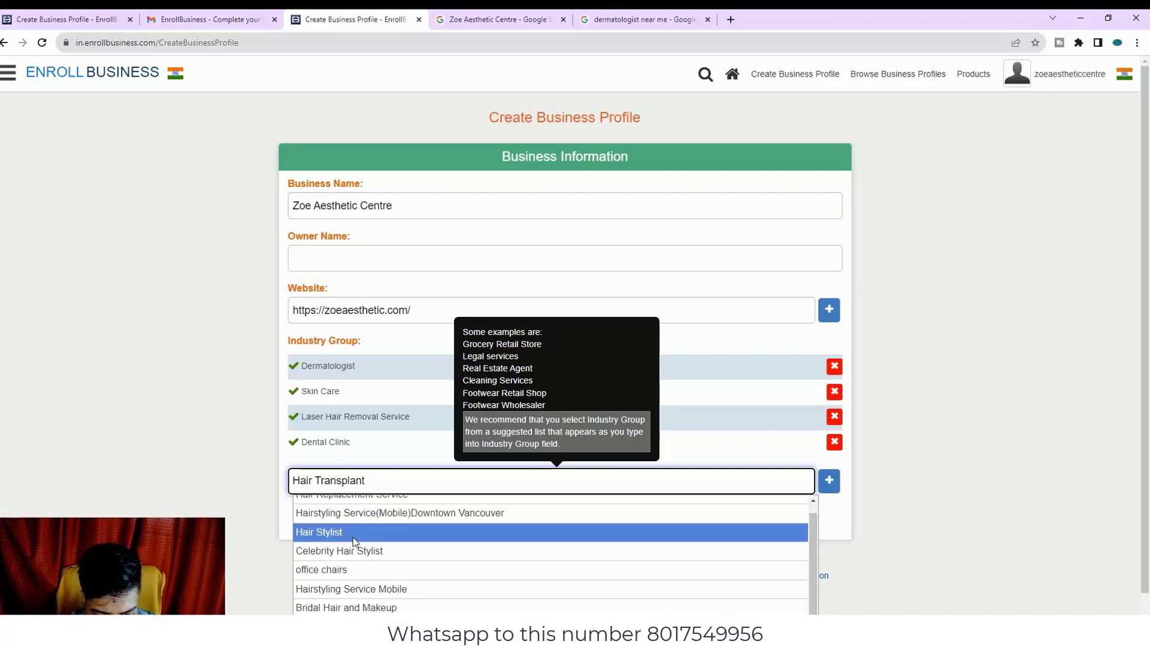
scroll(352, 579, down, 1)
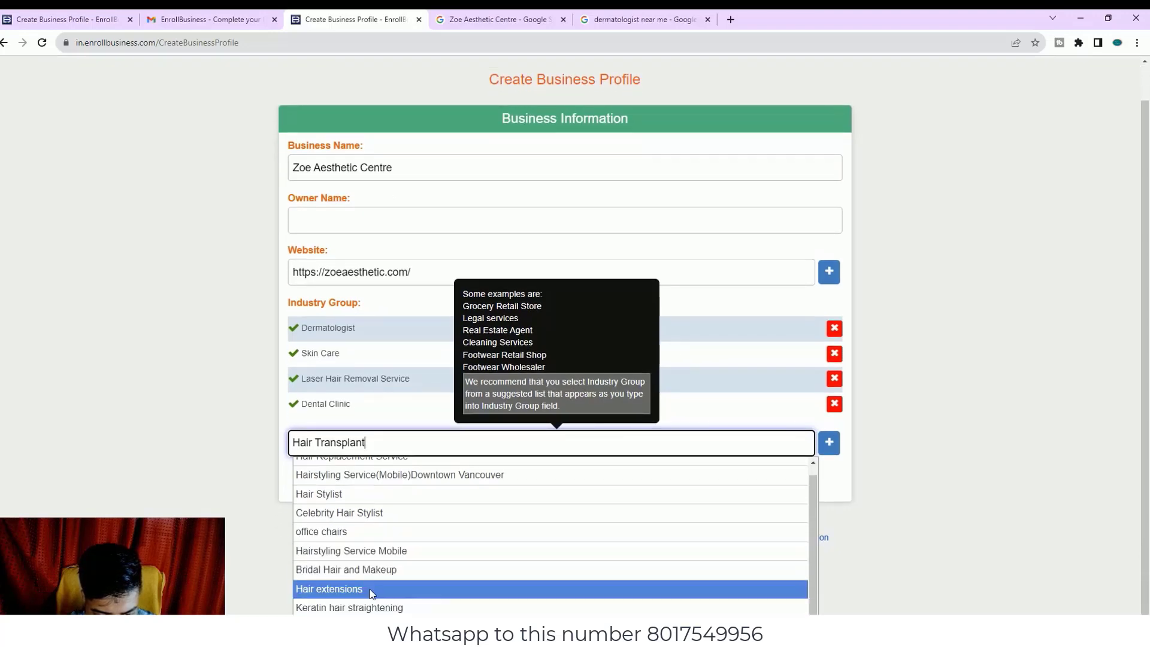
click(870, 435)
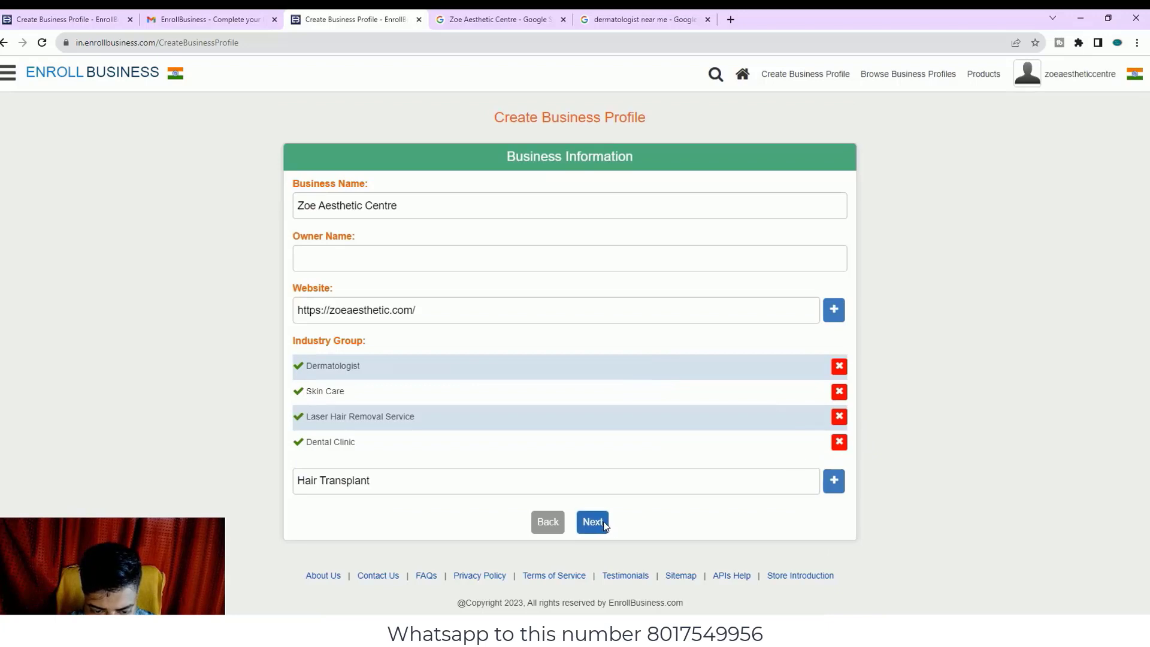
click(604, 523)
- Accept the agreement, paste the copied laser hair removal description into About Business and submit the profile
click(377, 226)
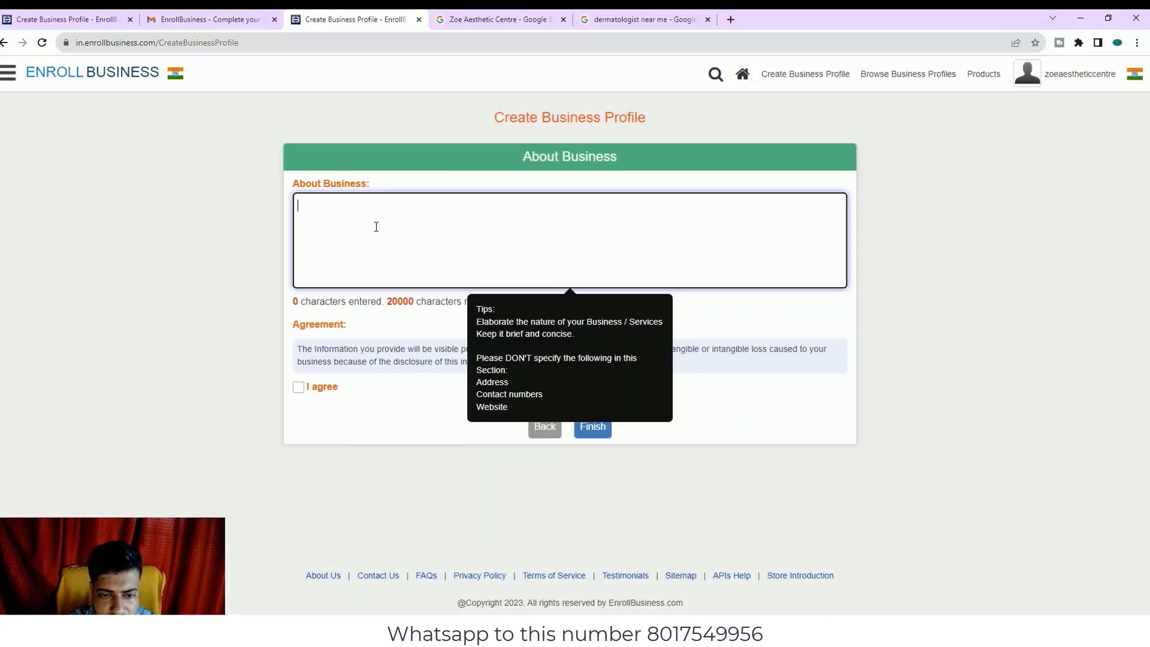
click(298, 388)
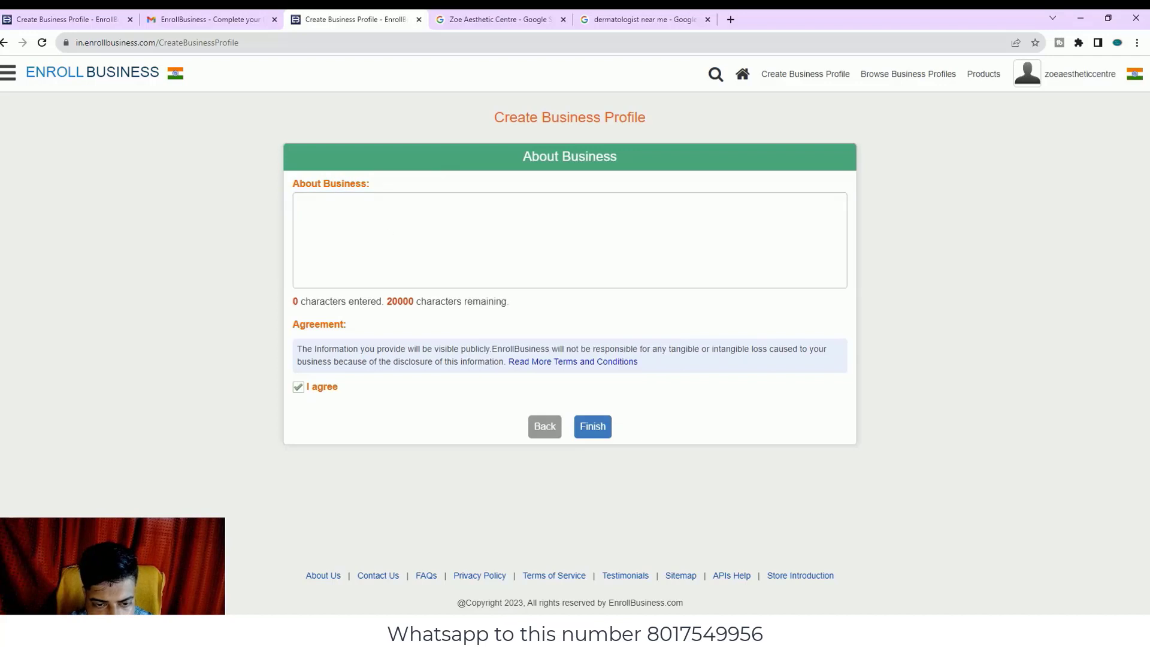
key(alt+Tab)
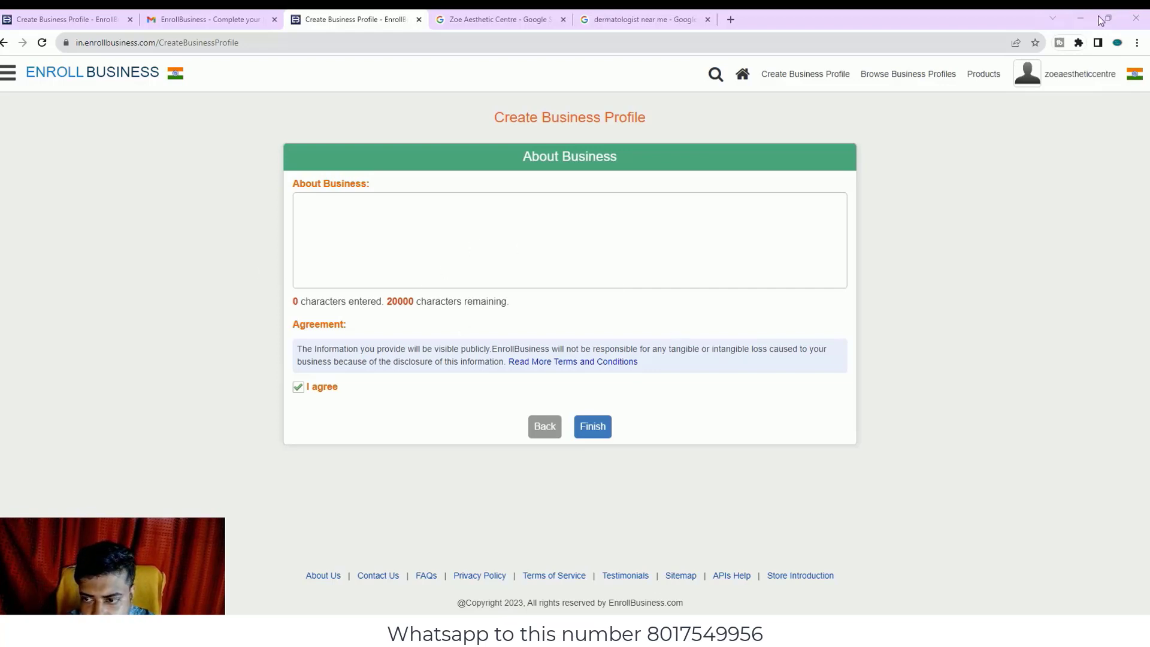
click(553, 278)
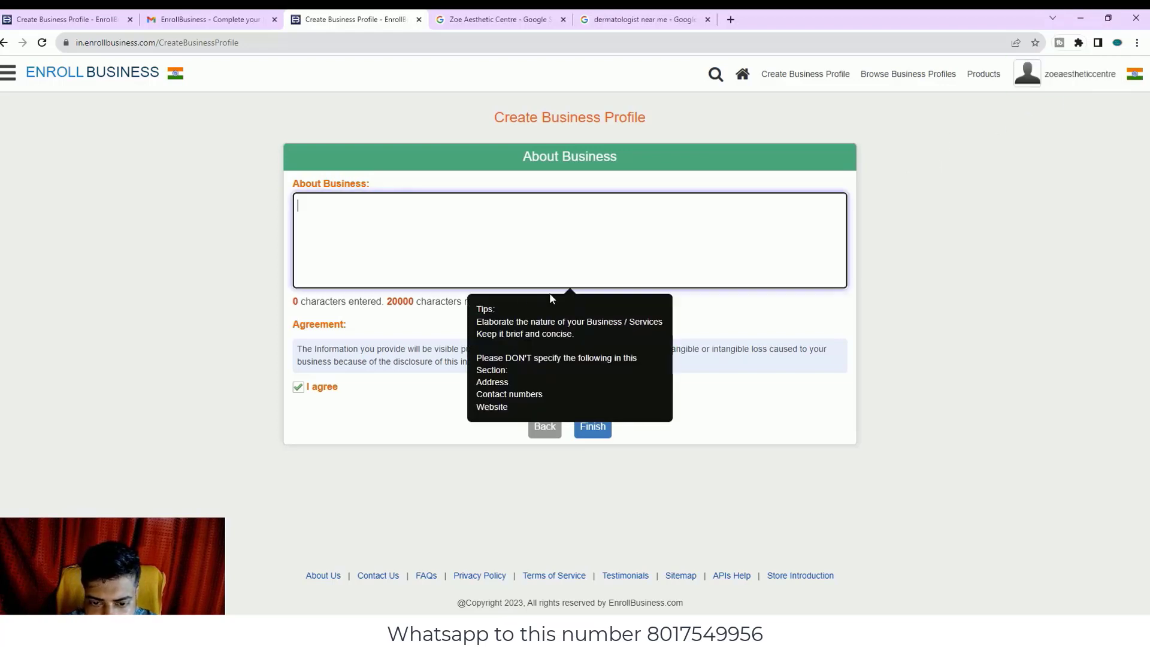
key(ctrl+v)
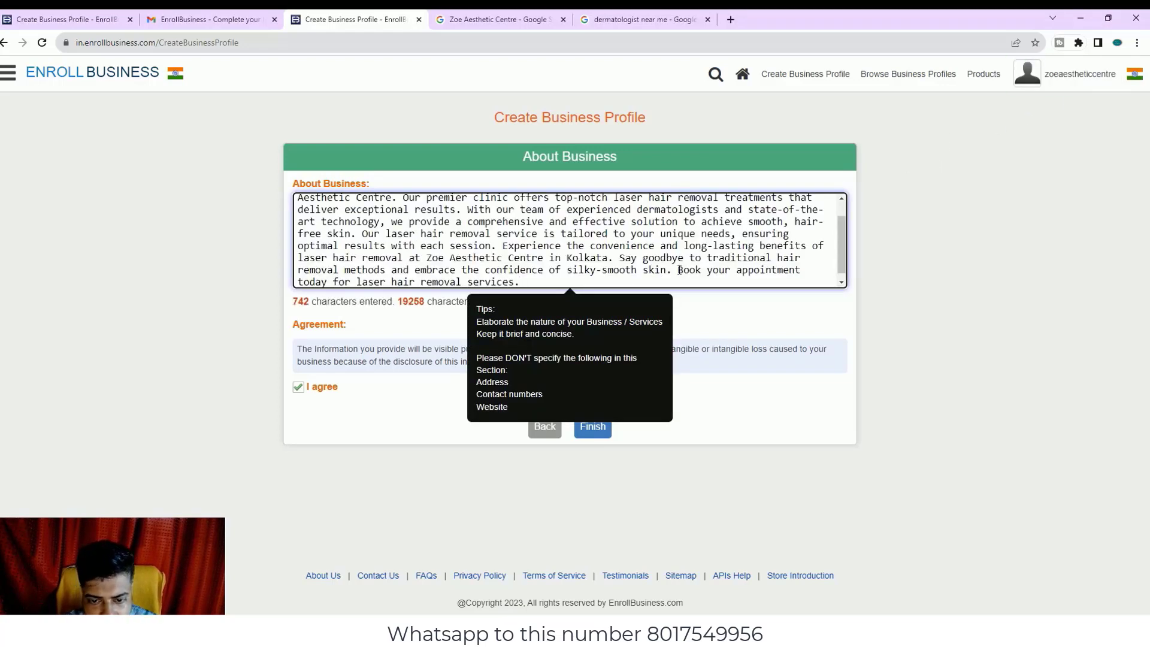
click(705, 346)
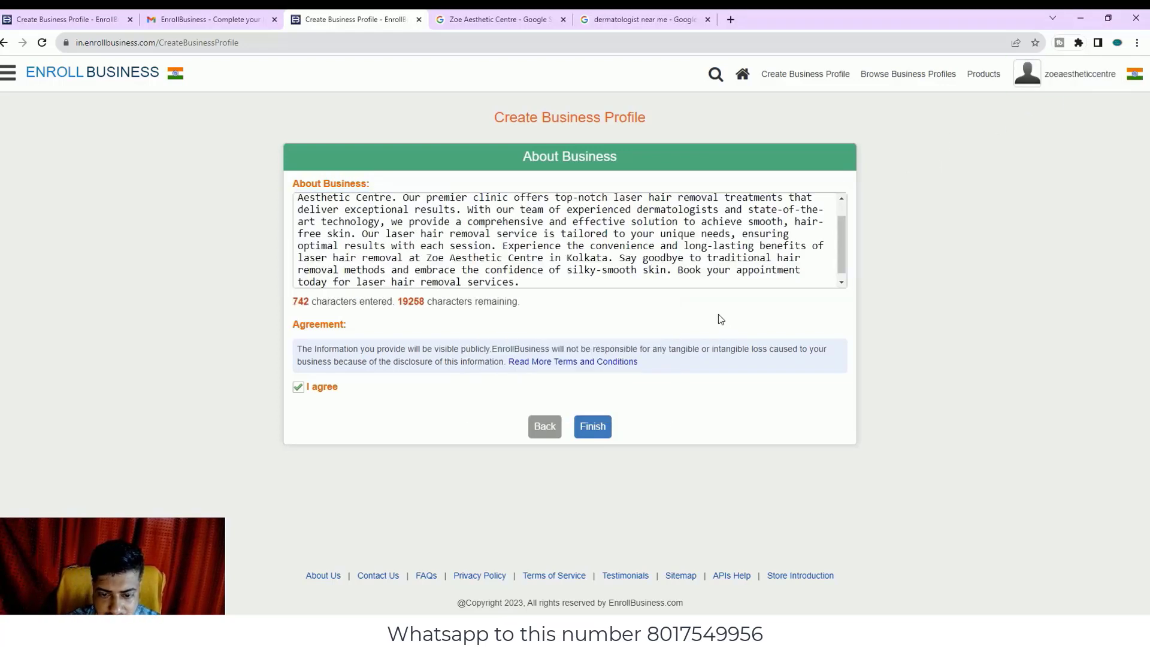
click(593, 426)
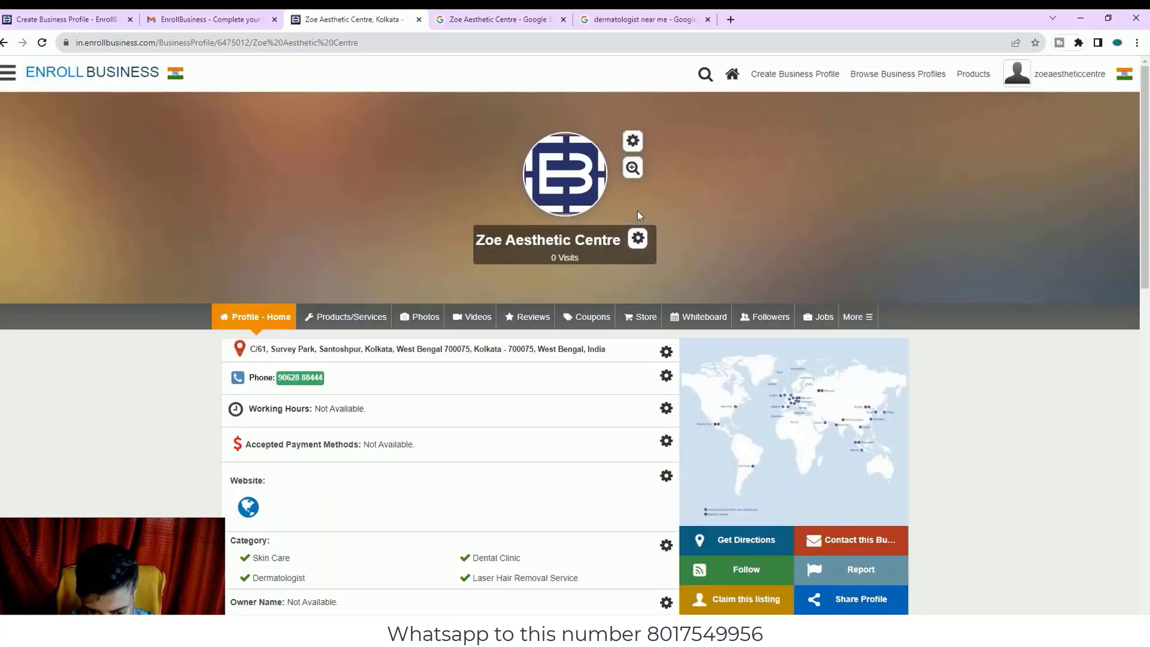
- Set the profile's accepted payment methods to Cash, Debit Card, Credit Card, Cheque and Paypal and save them
scroll(257, 393, down, 1)
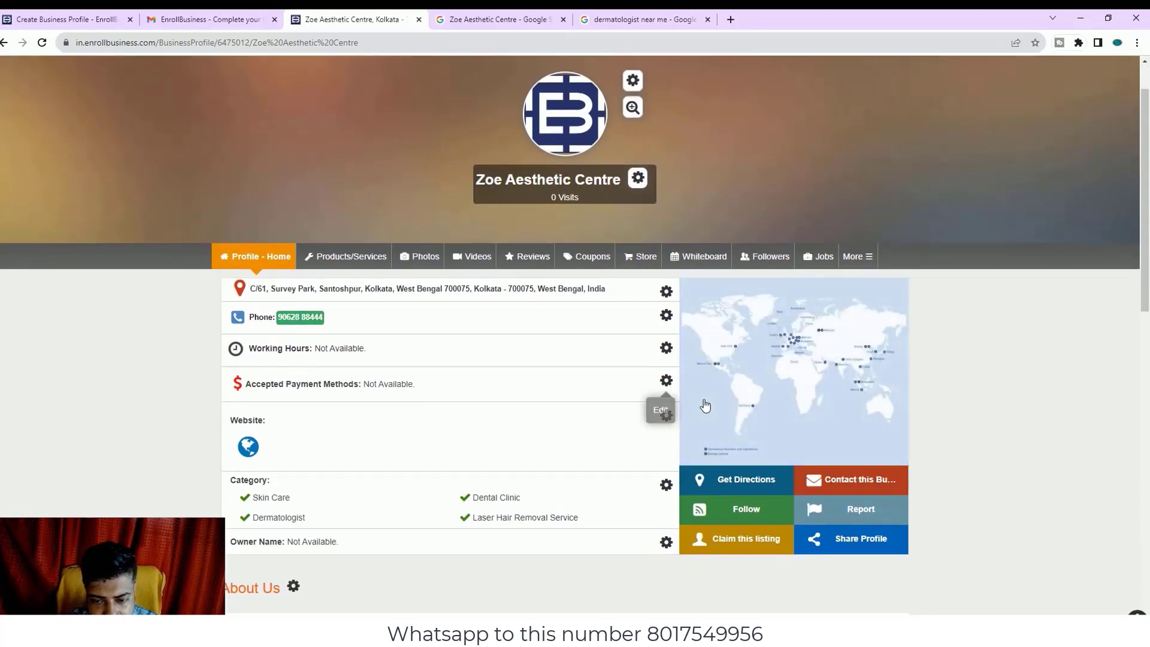
click(667, 411)
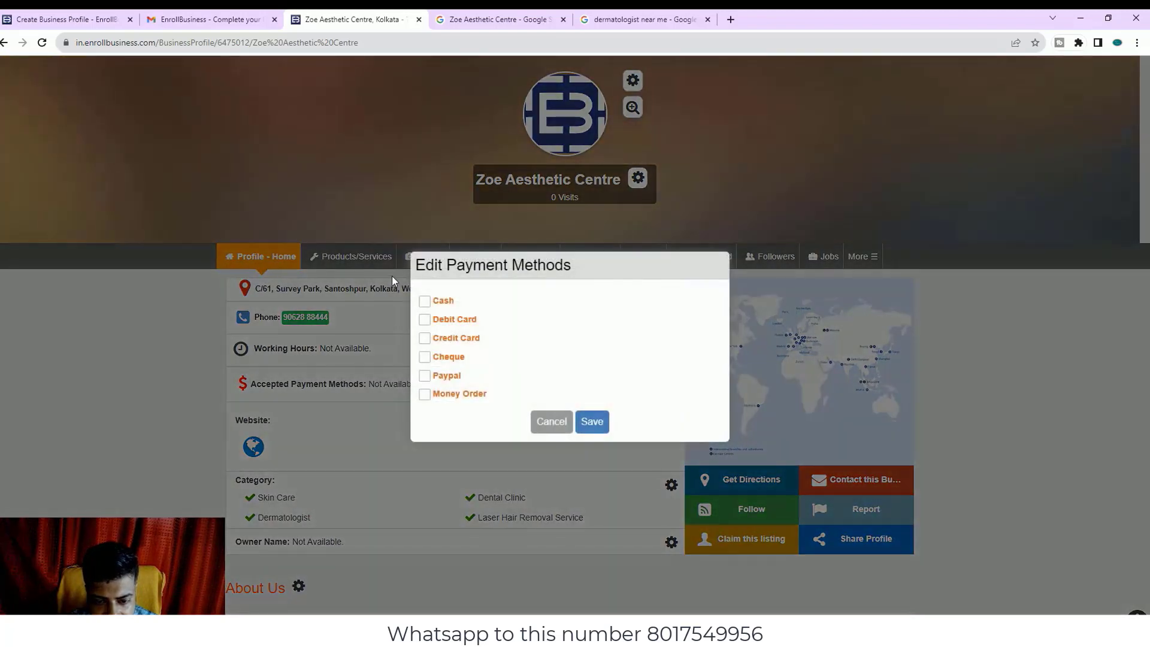
click(425, 301)
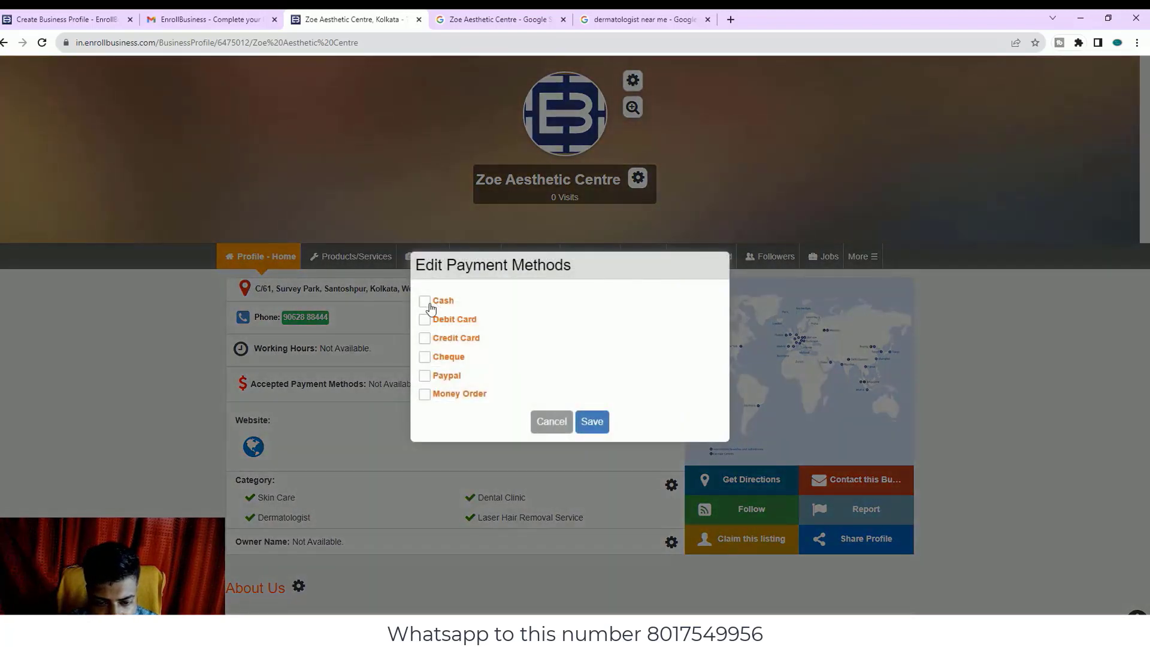
click(425, 320)
click(427, 339)
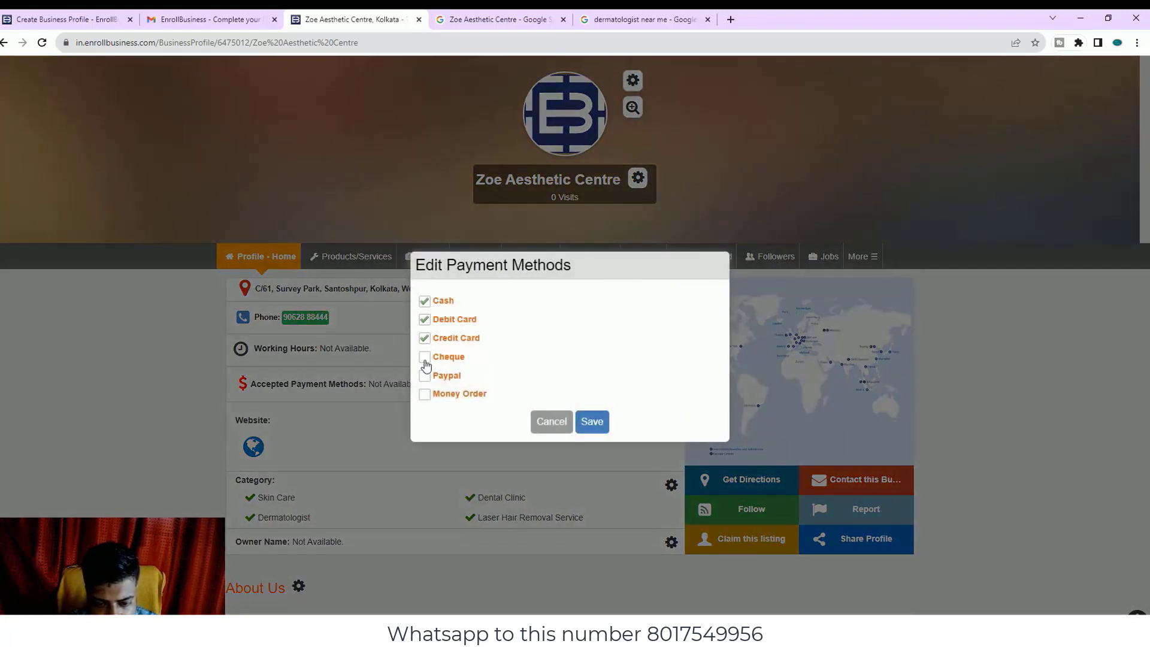
click(425, 358)
click(426, 377)
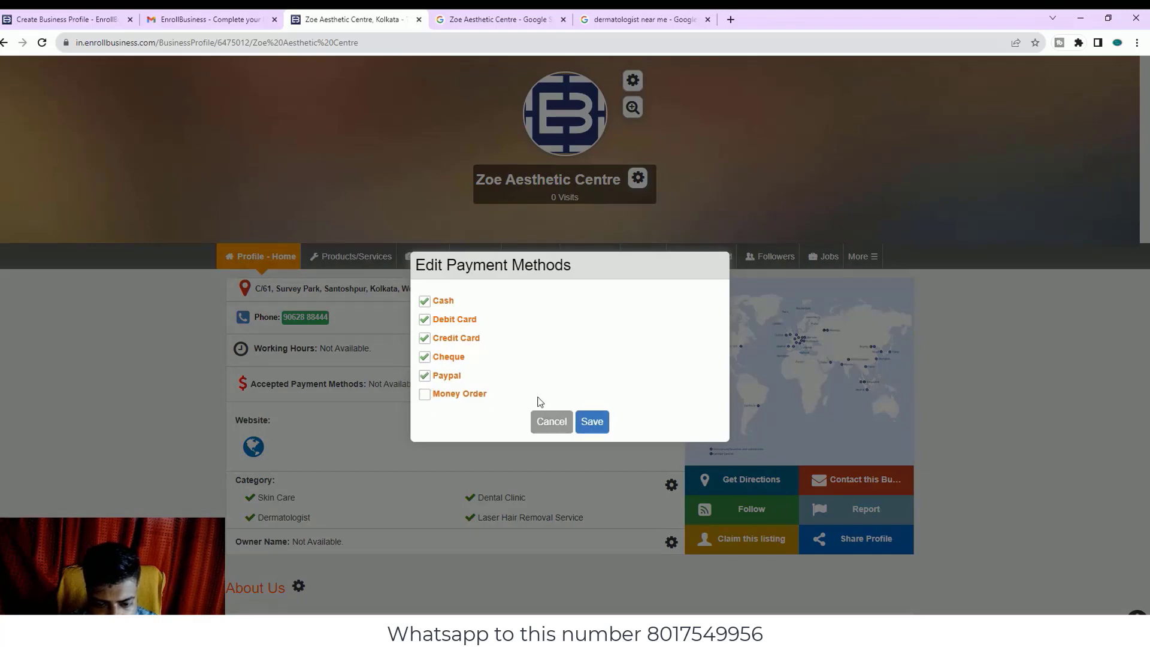
click(592, 426)
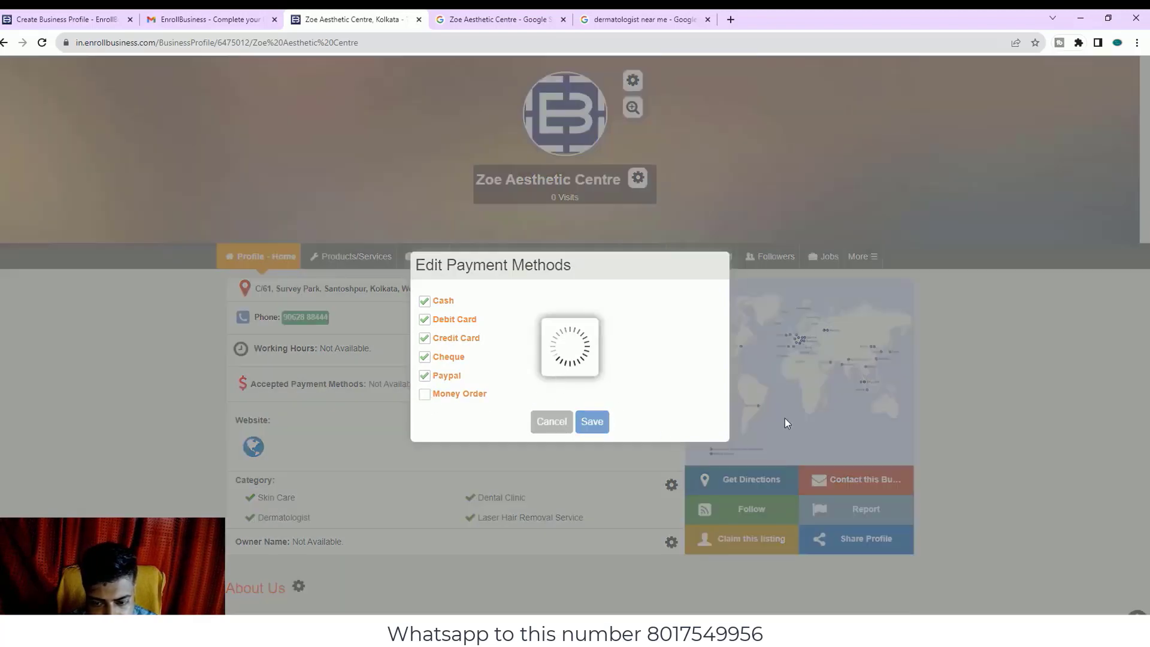
- Open the profile's websites for editing and try to add "ddddd" as a second website
scroll(420, 384, down, 3)
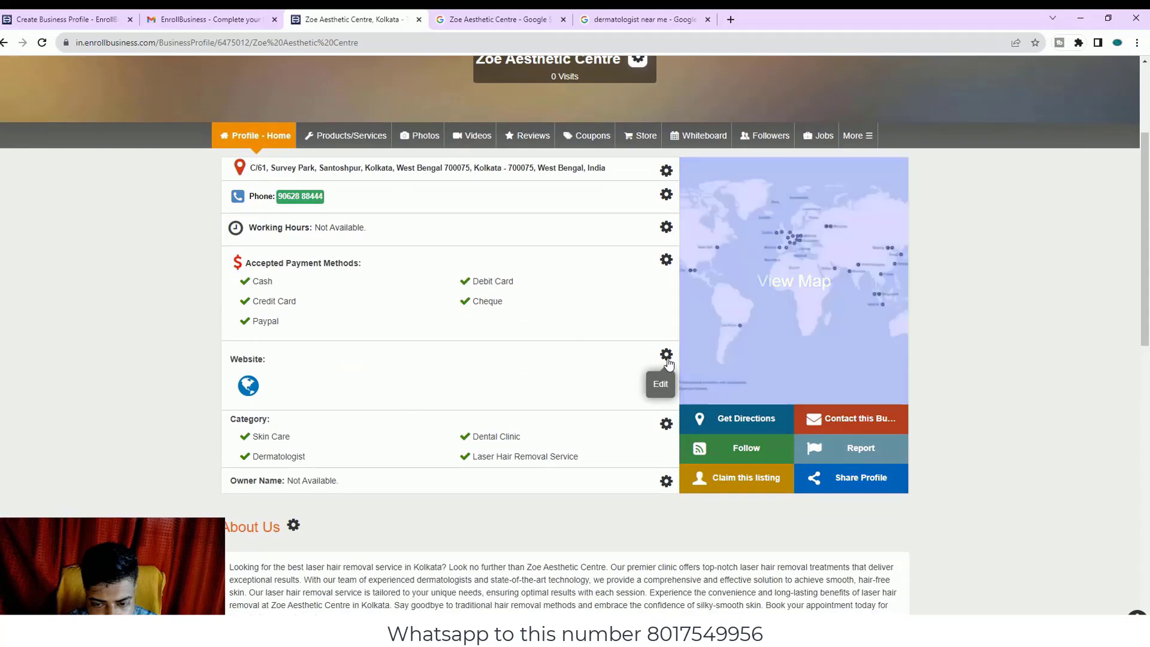
click(663, 385)
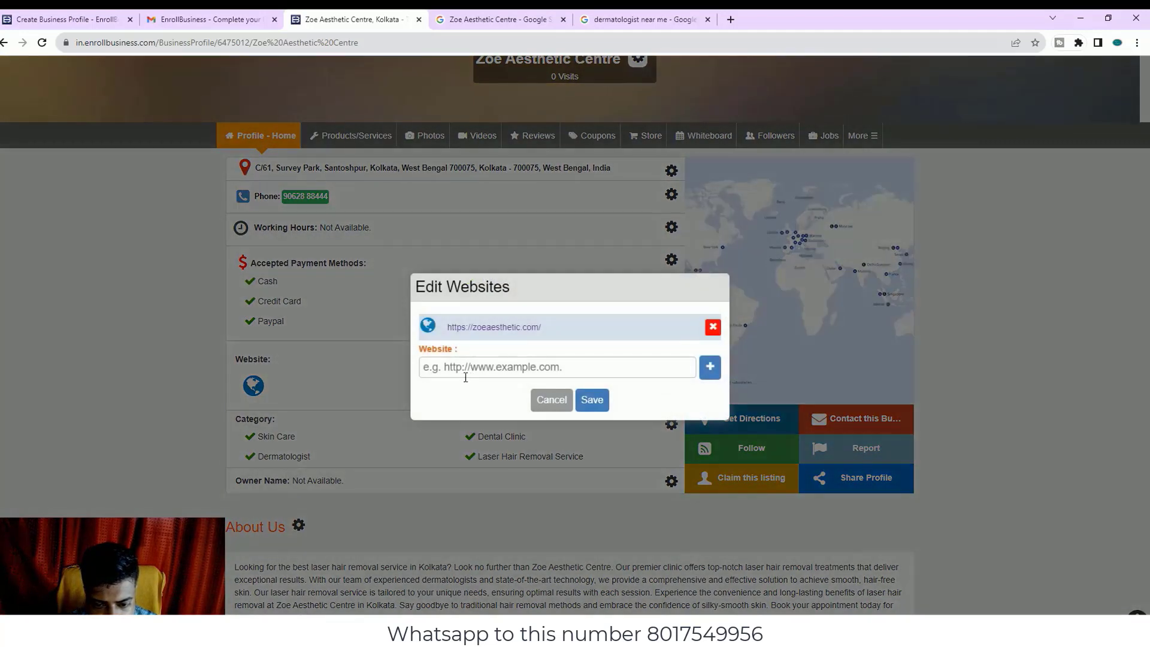
click(490, 366)
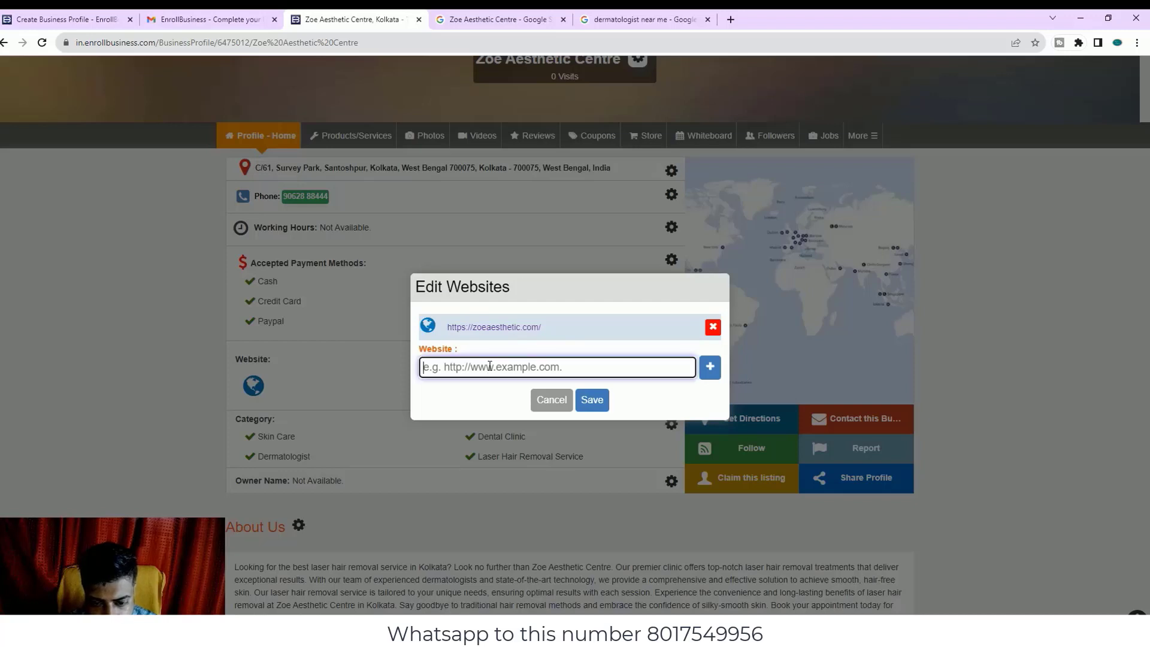
click(711, 372)
click(480, 358)
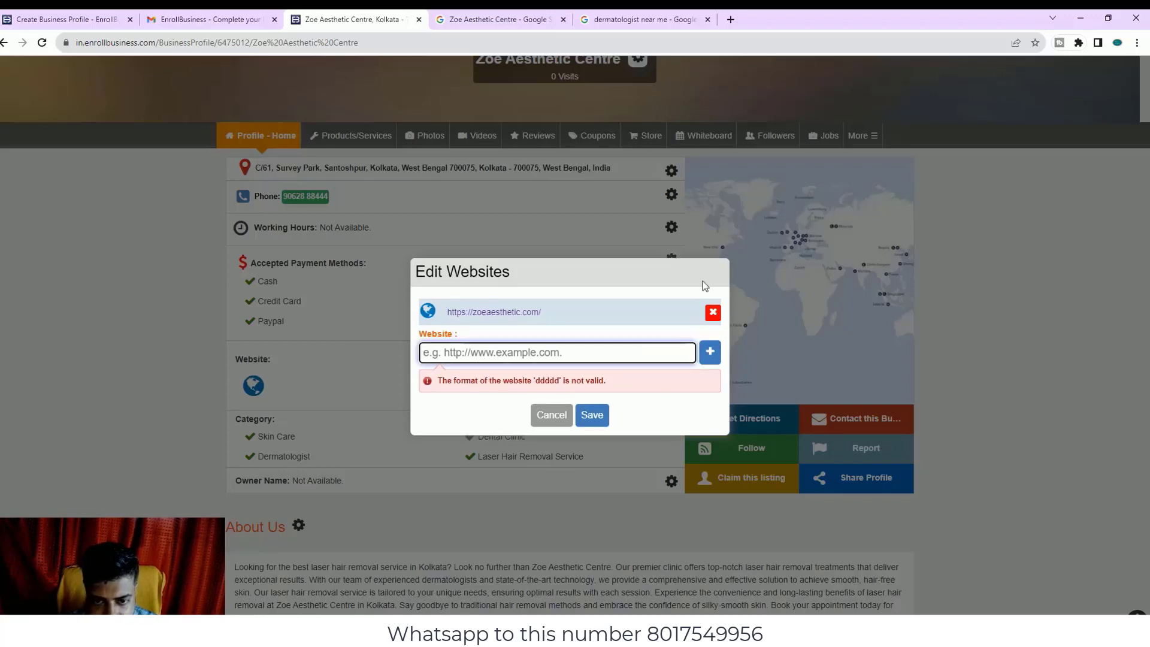
click(492, 20)
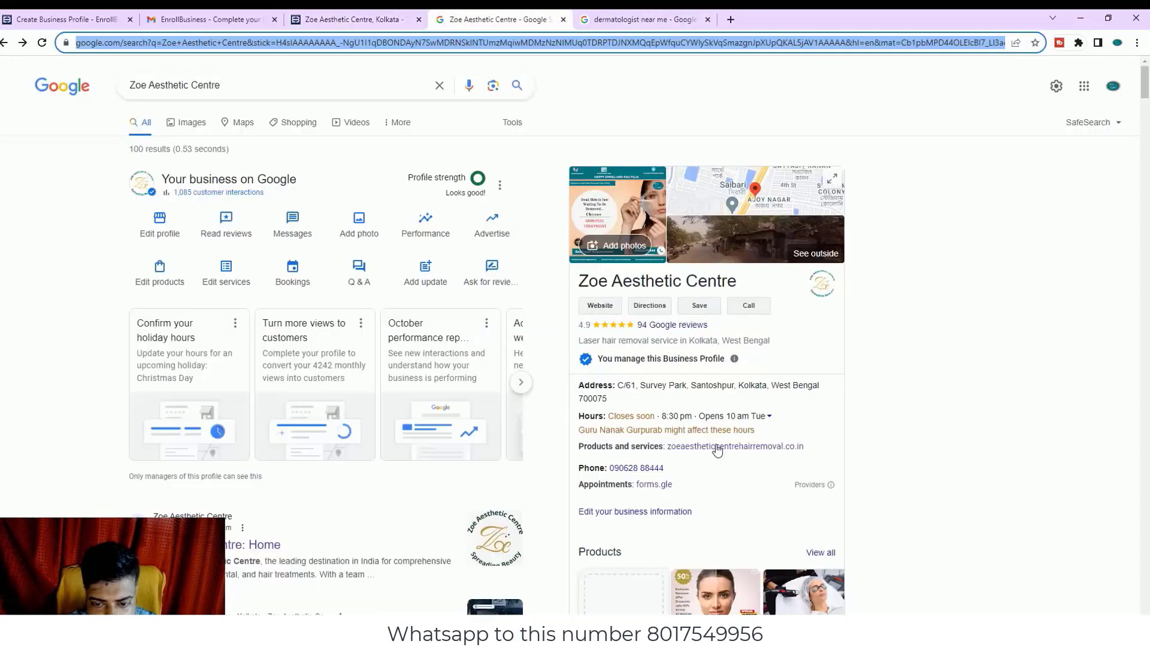
click(689, 448)
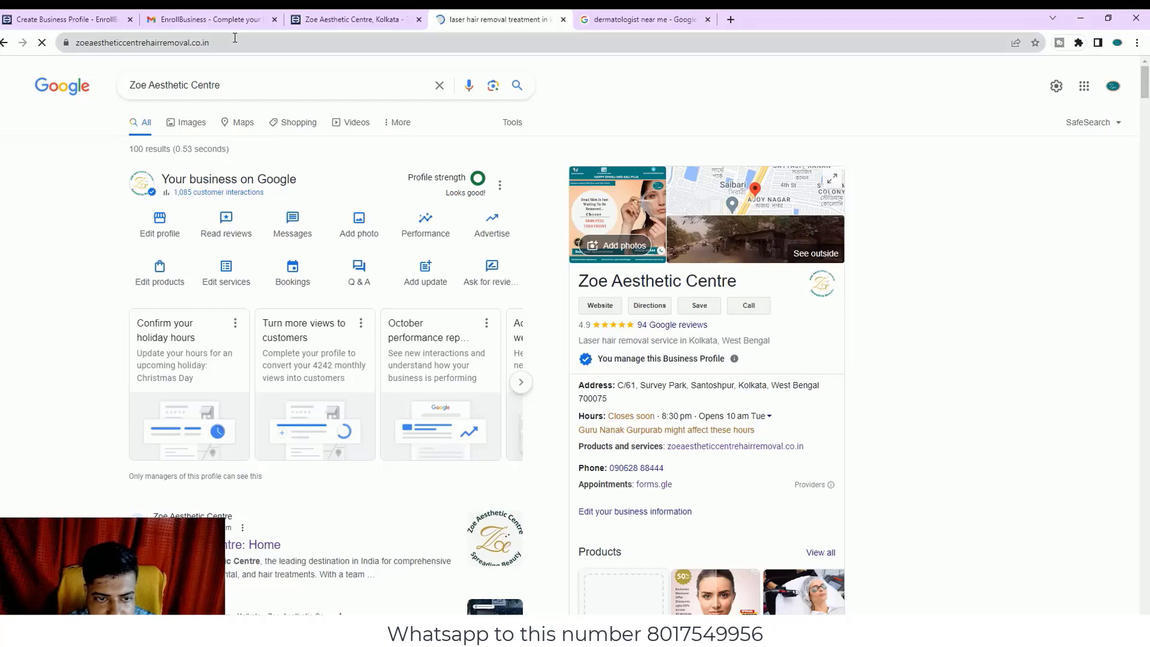
click(199, 44)
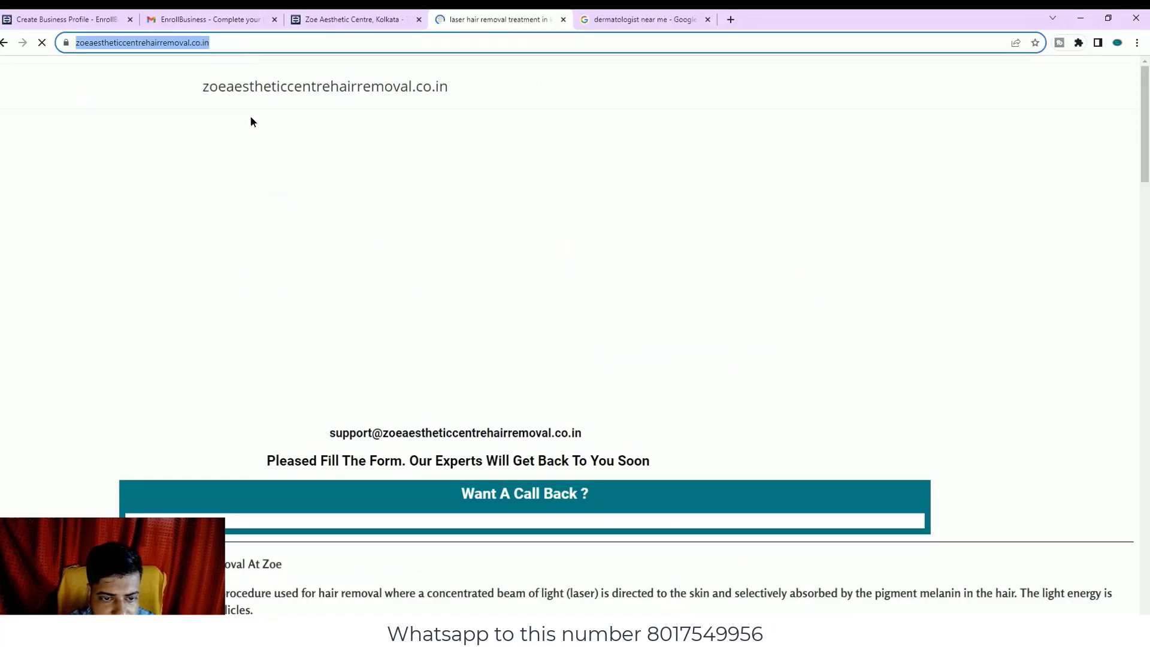
click(384, 19)
text(https://zoeaestheticcentrelaserhairremoval.co.in/)
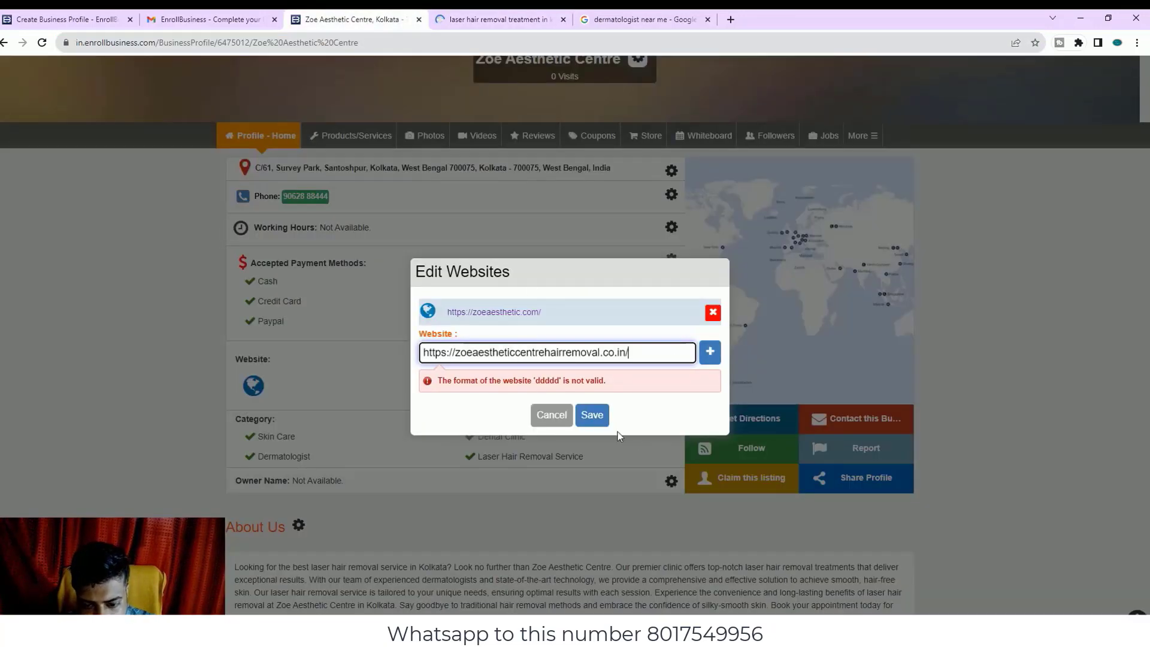
click(590, 415)
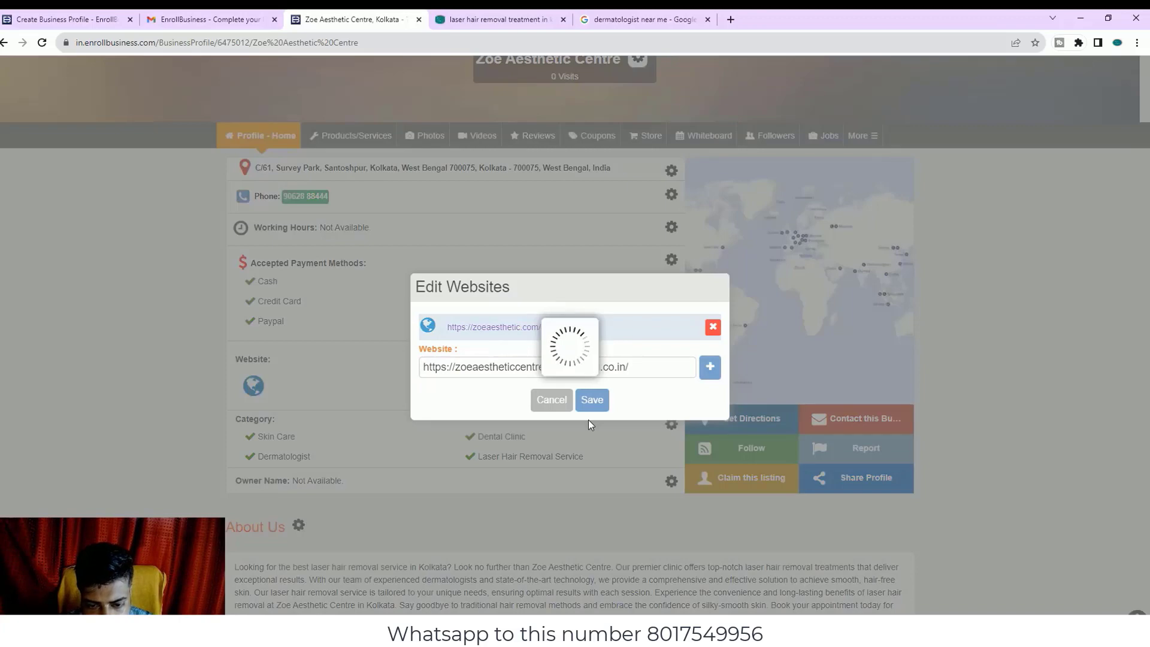
- Upload the teal Zoe Aesthetic logo as the business profile's image
scroll(584, 447, down, 4)
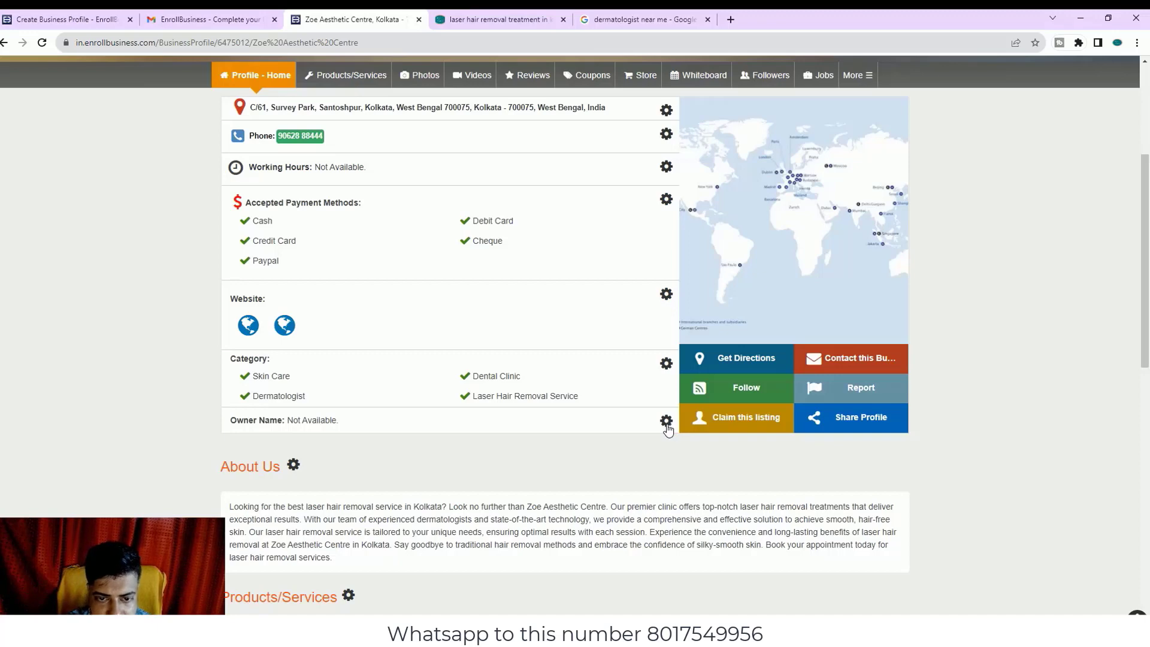
scroll(479, 384, up, 1)
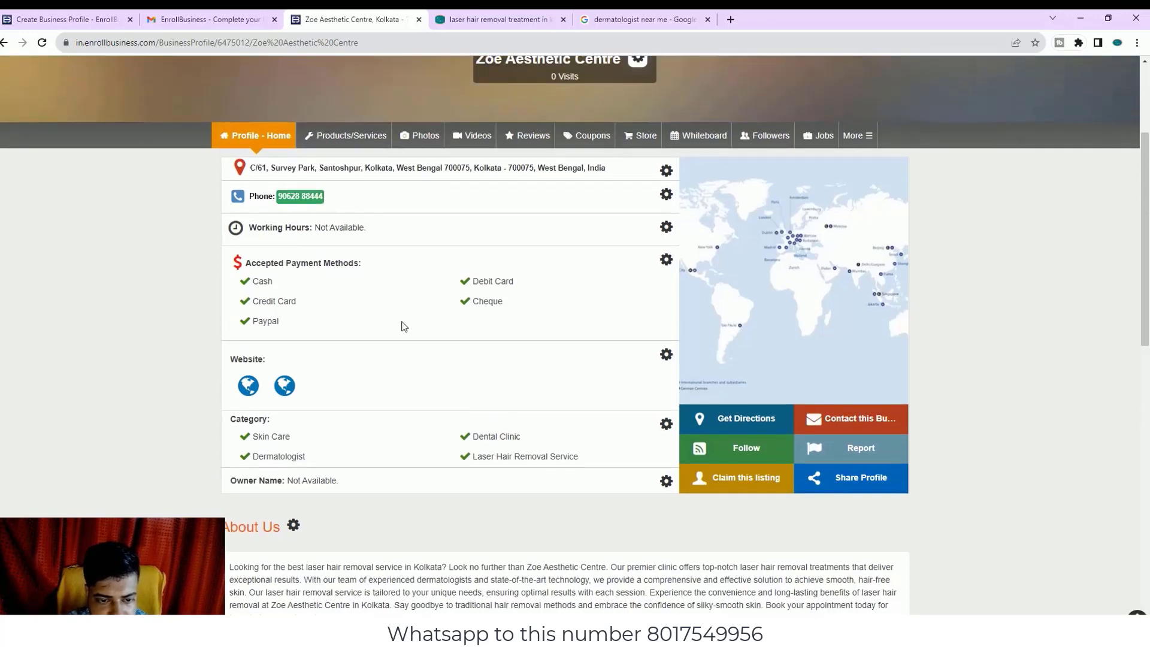
scroll(405, 329, down, 5)
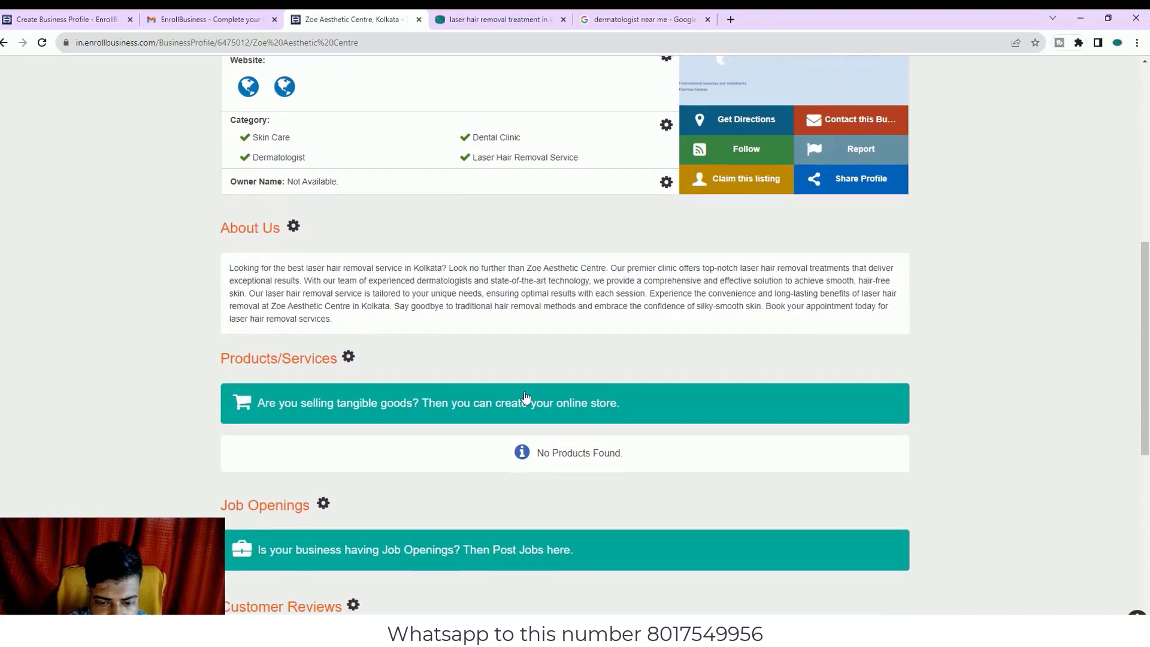
scroll(695, 422, up, 8)
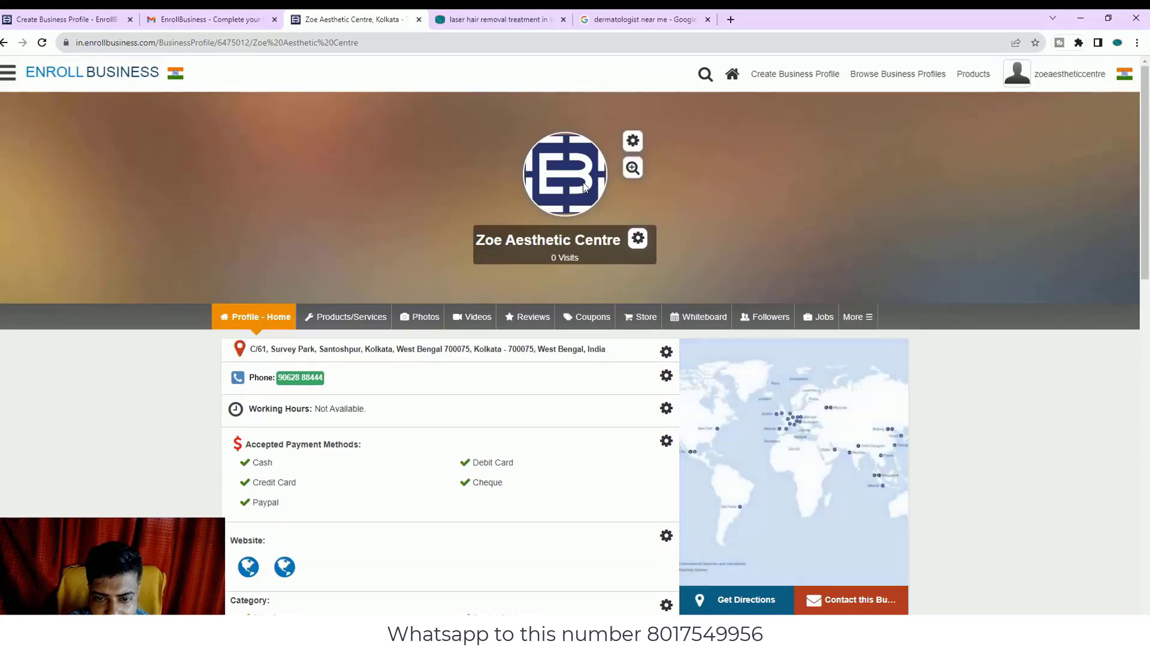
click(632, 141)
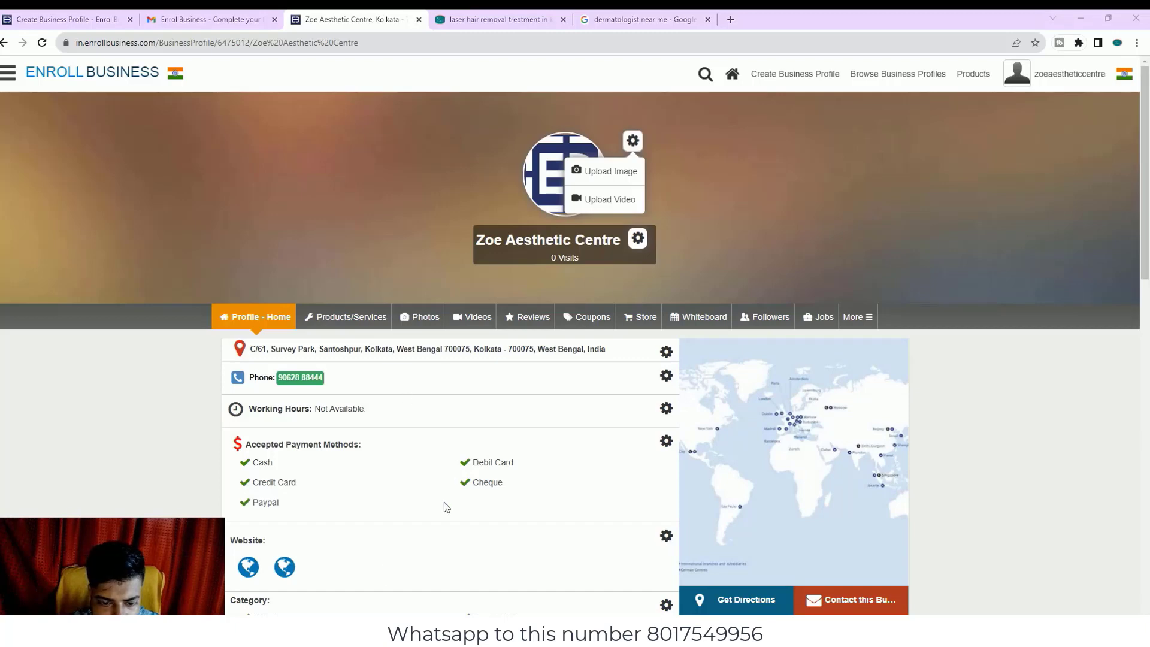
click(571, 181)
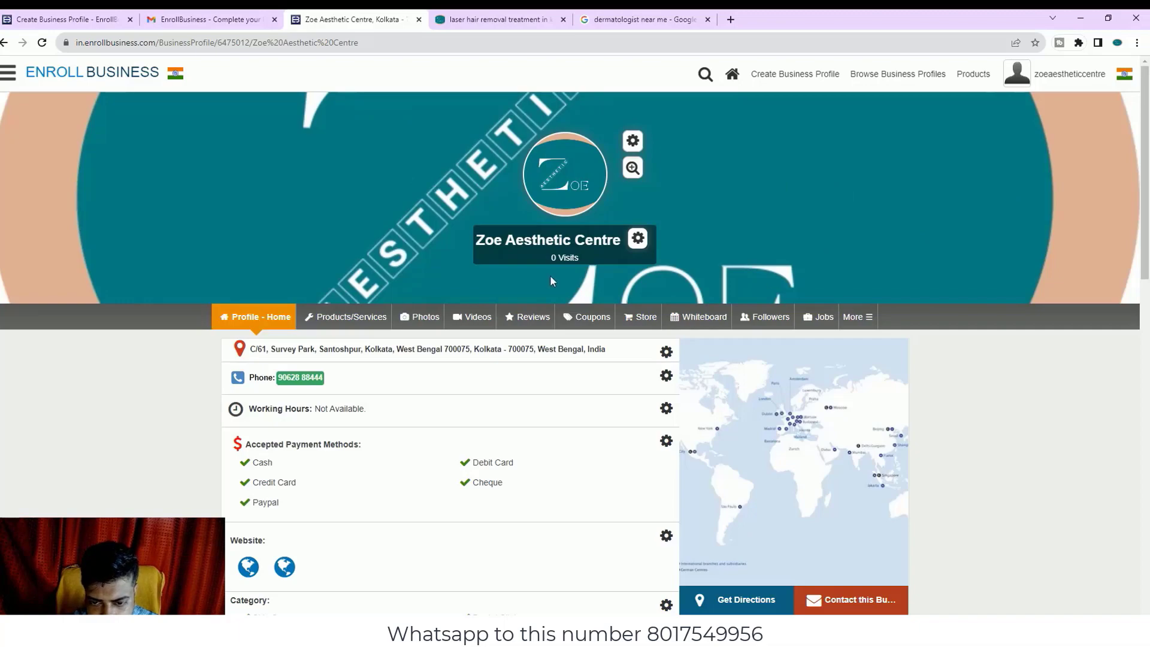
- Look through the profile down to Similar Business Profiles, open its location map and get directions to the listed address
scroll(756, 500, down, 12)
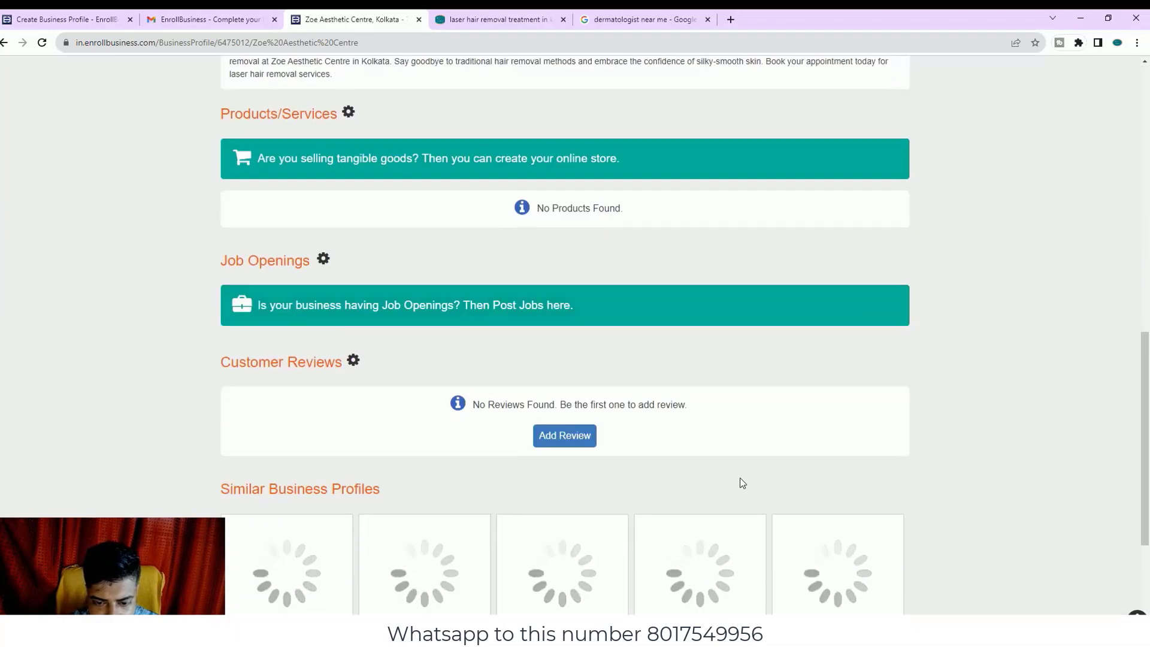
scroll(740, 483, down, 3)
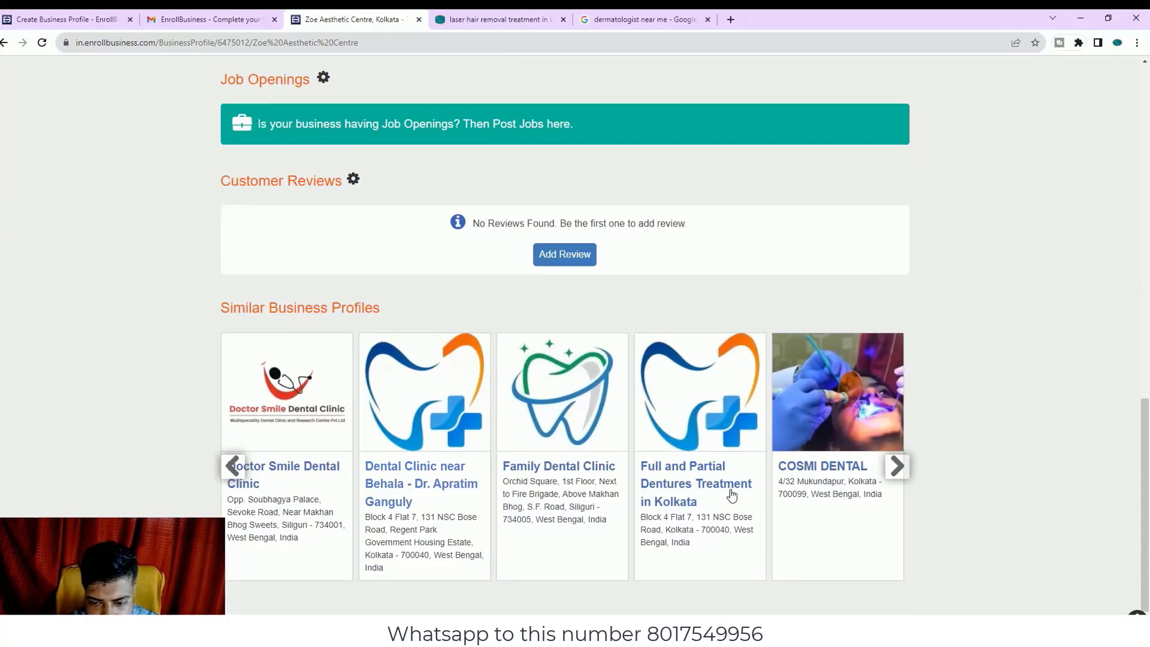
scroll(902, 471, up, 3)
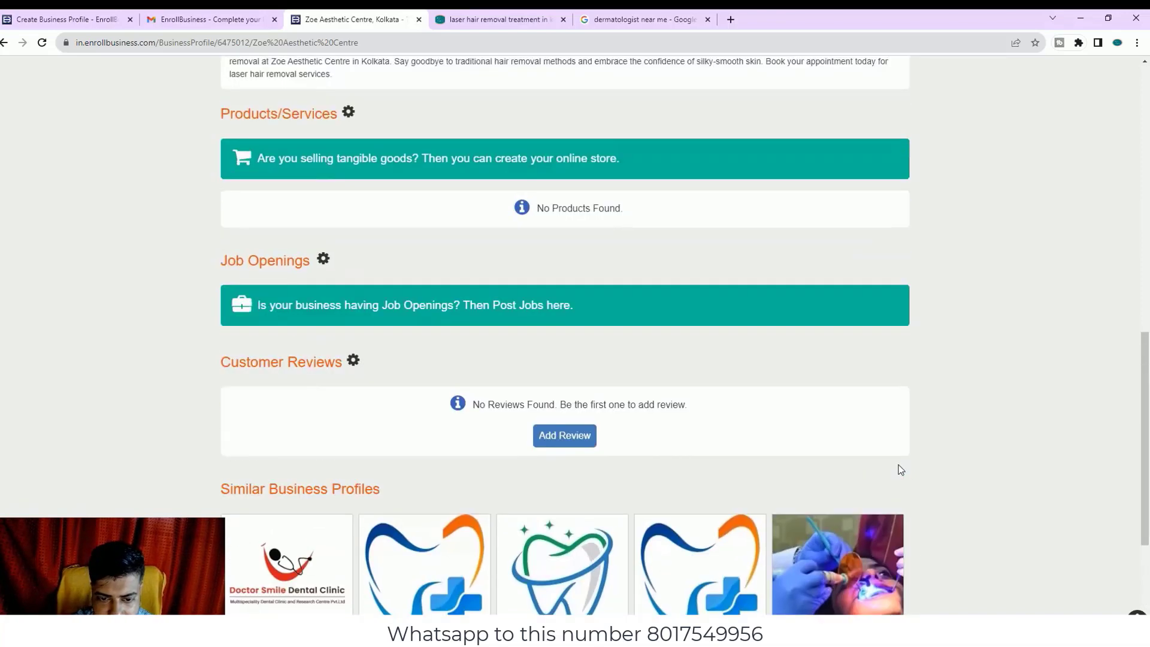
scroll(902, 470, up, 1)
scroll(900, 469, down, 3)
scroll(900, 469, up, 12)
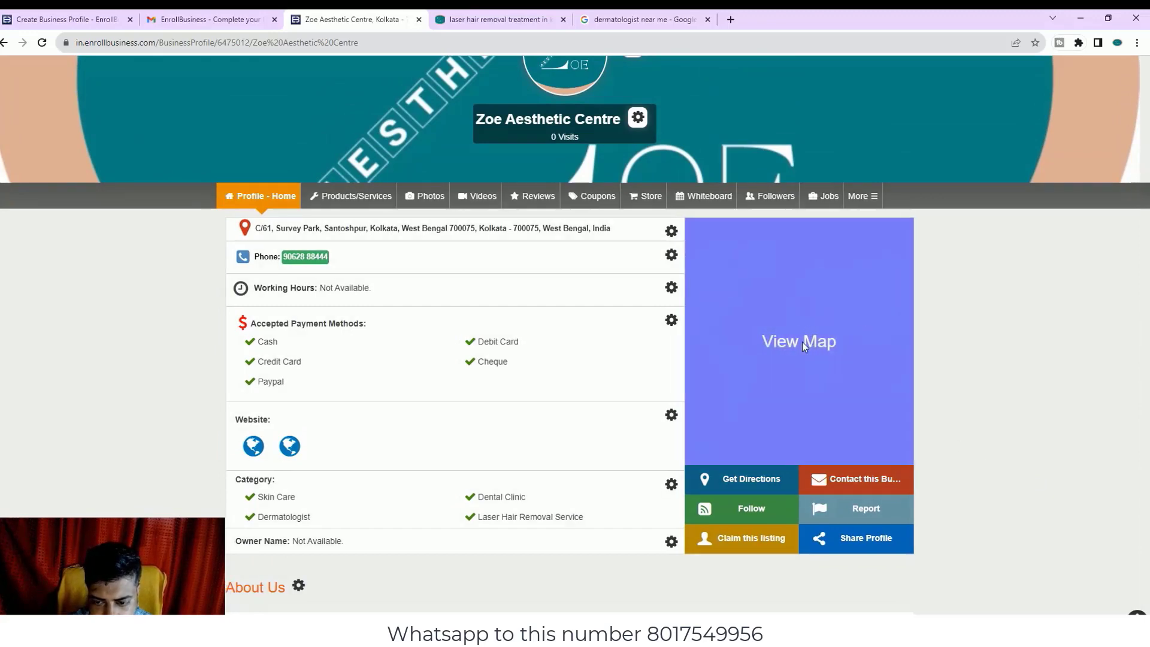
click(804, 346)
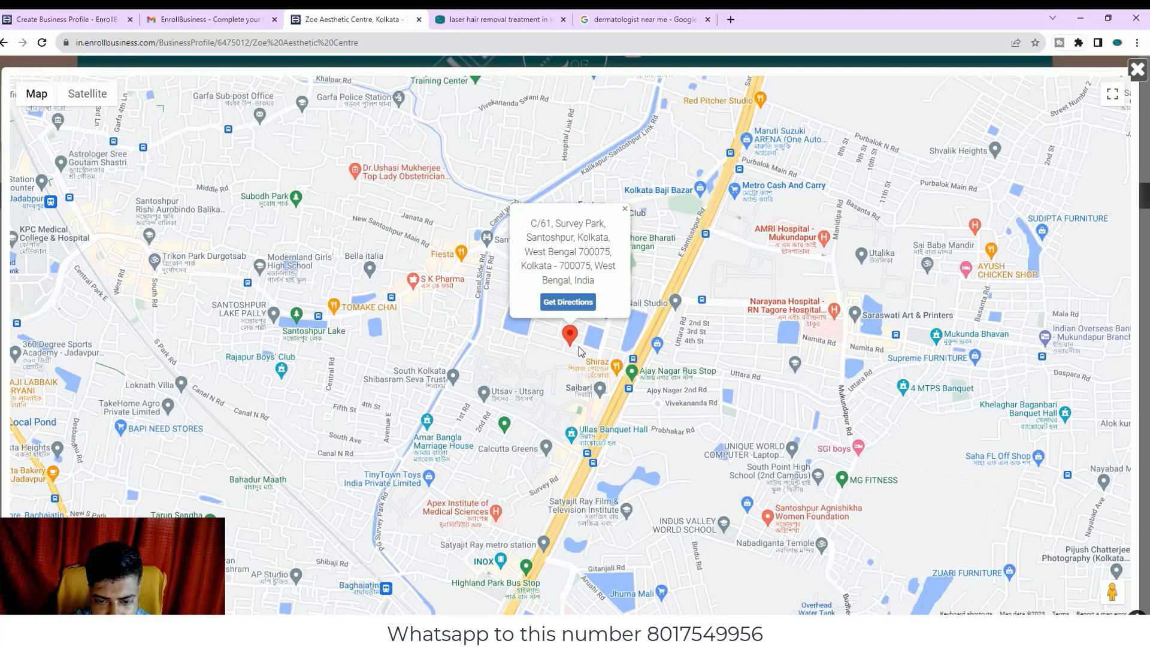
click(568, 302)
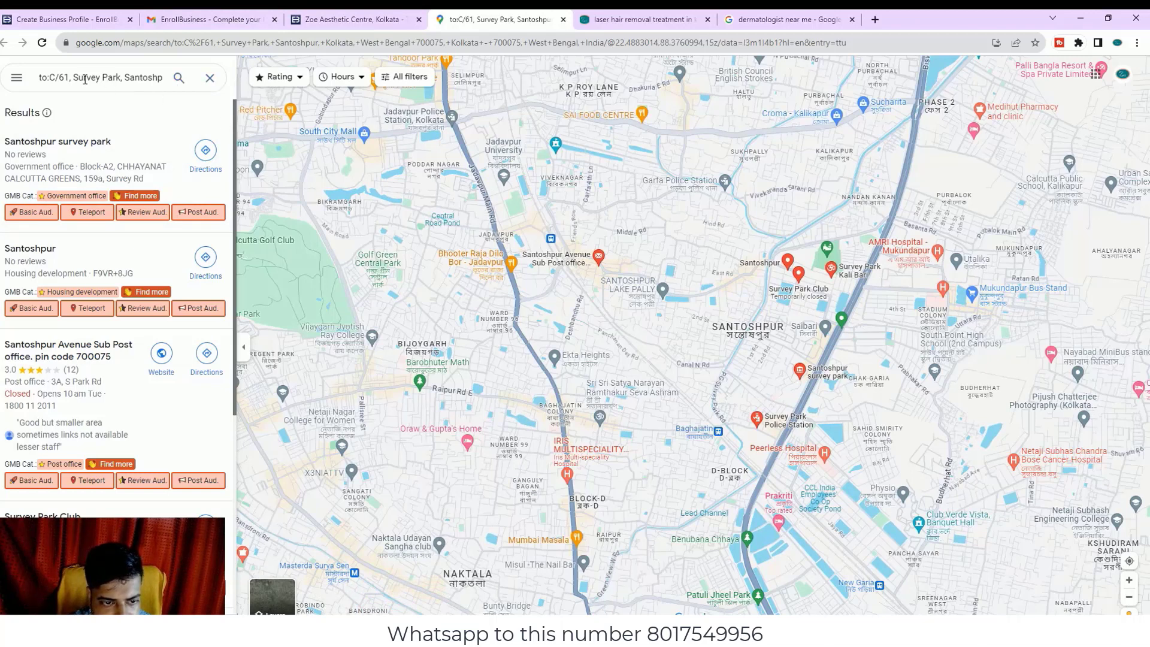
- Remove the "to:" prefix from the Google Maps query and search for the clinic's address again
click(50, 77)
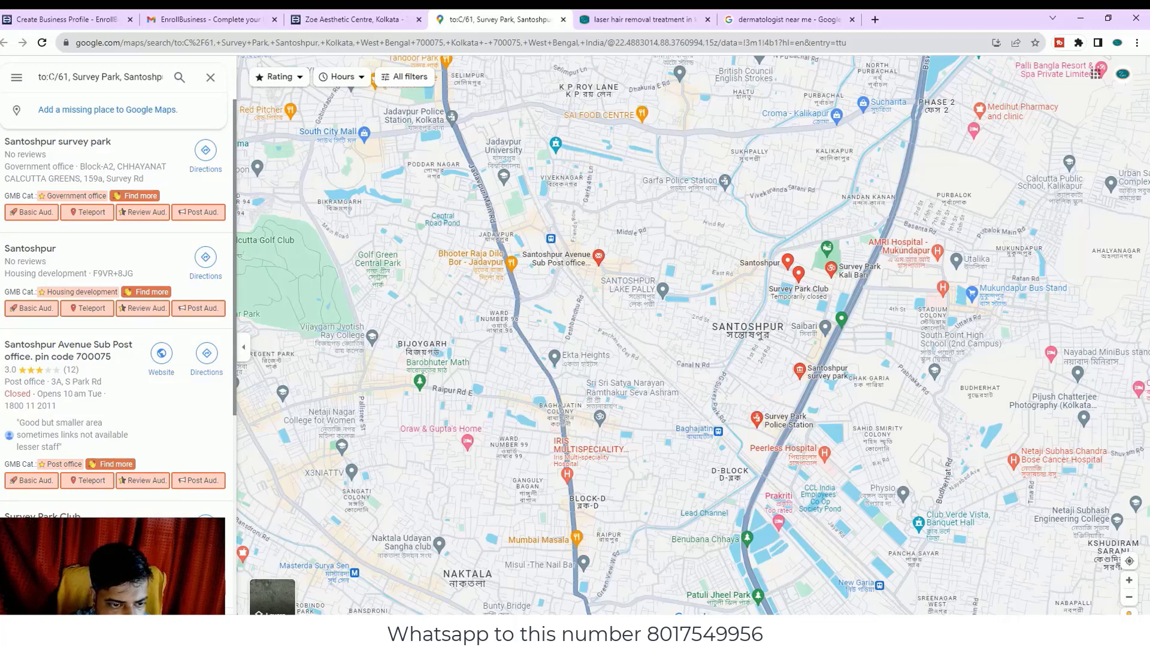
drag(49, 77, 2, 94)
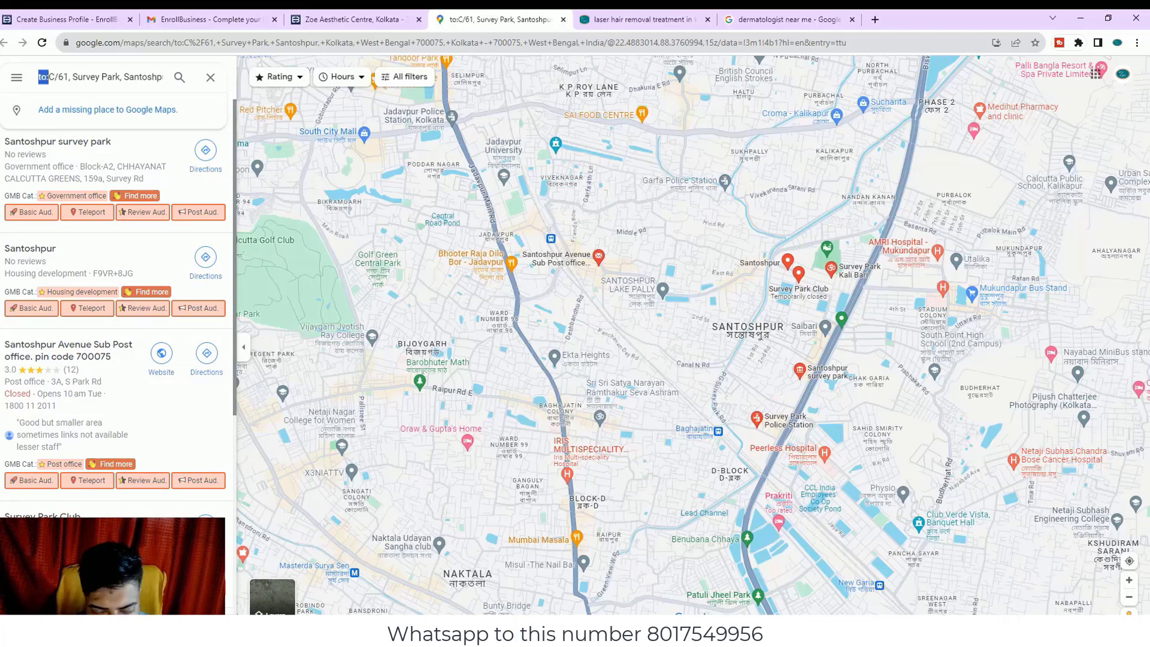
key(BackSpace)
key(Return)
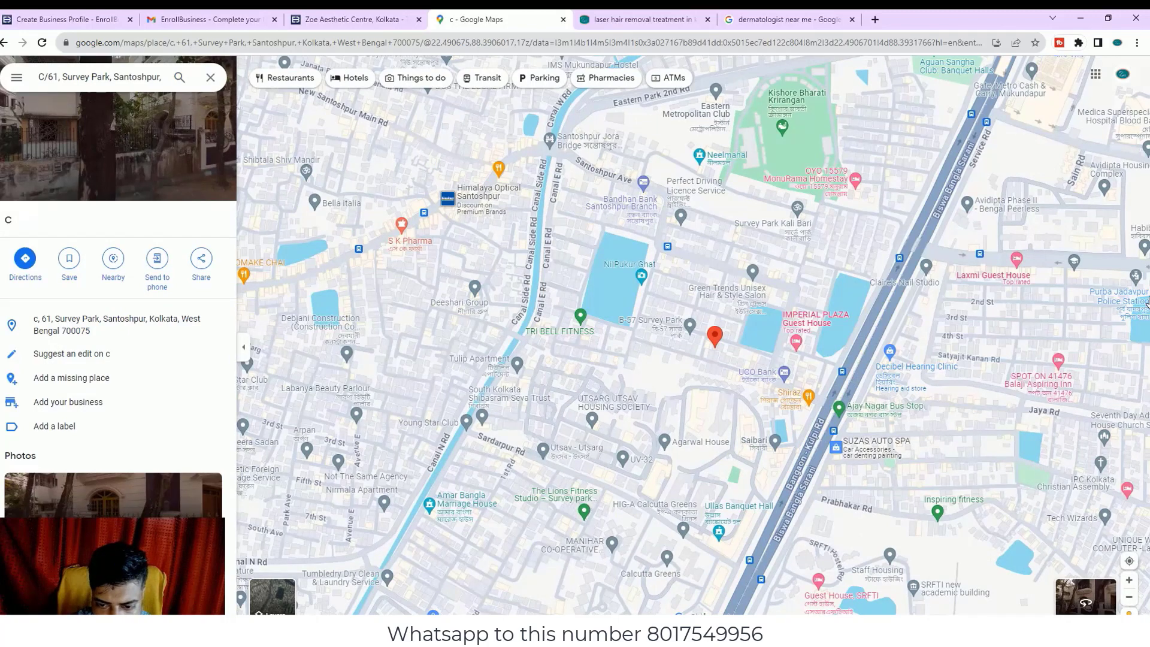
mouse_move(1147, 303)
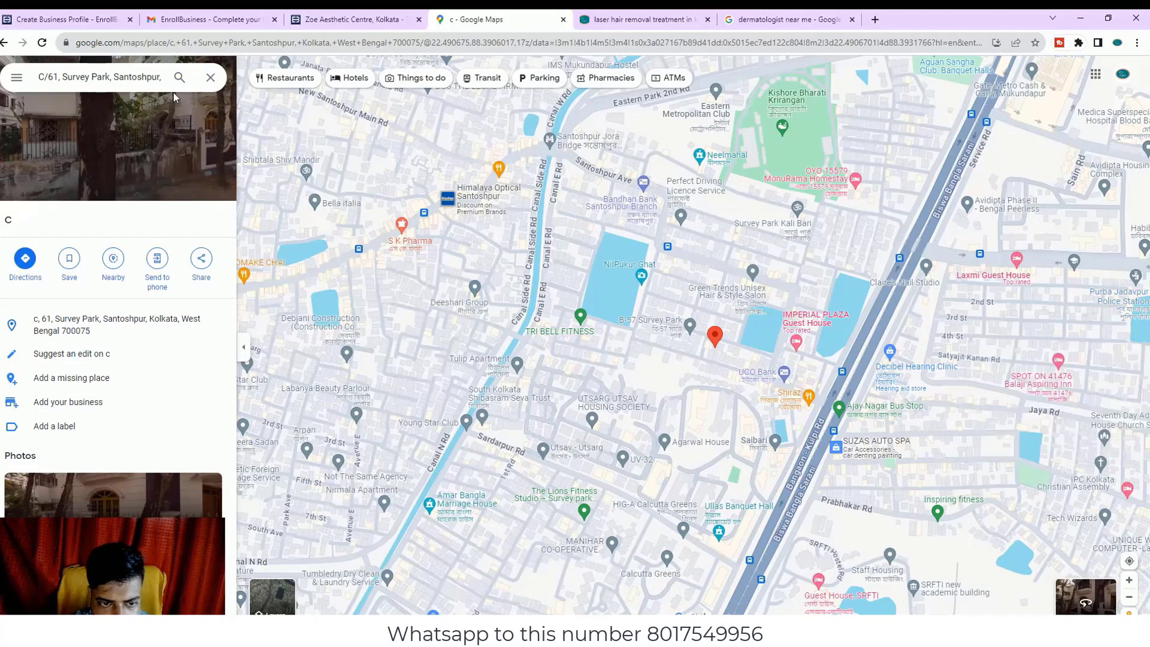
- Switch back to the EnrollBusiness profile, dismiss its location map and close the Google Maps page
click(367, 21)
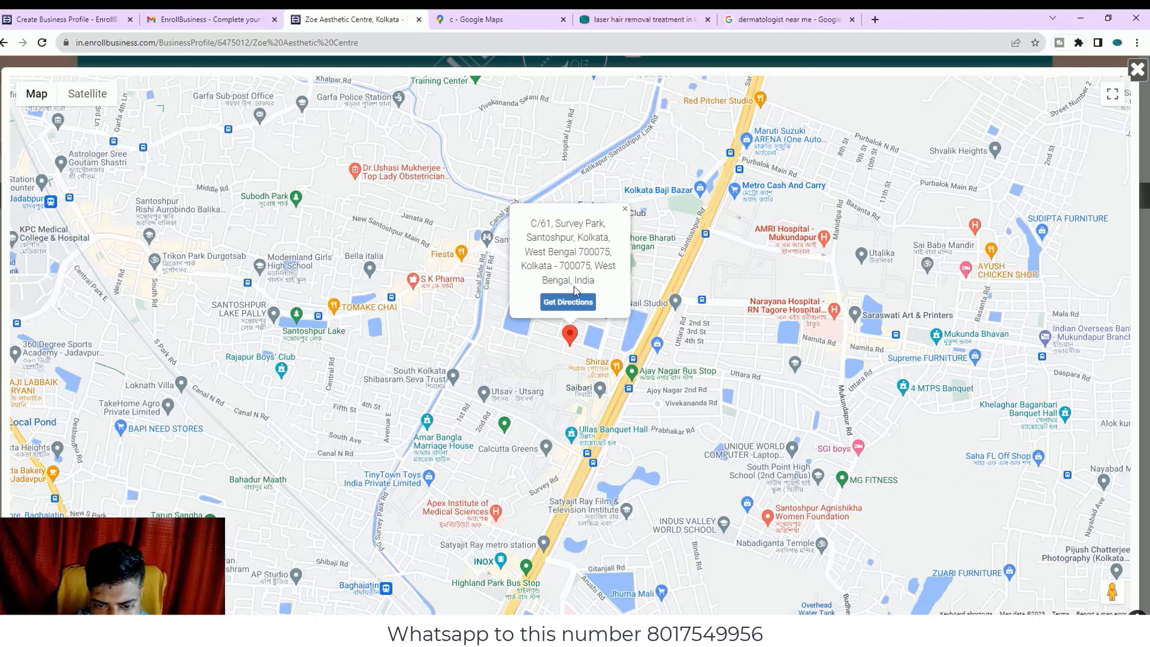
click(625, 209)
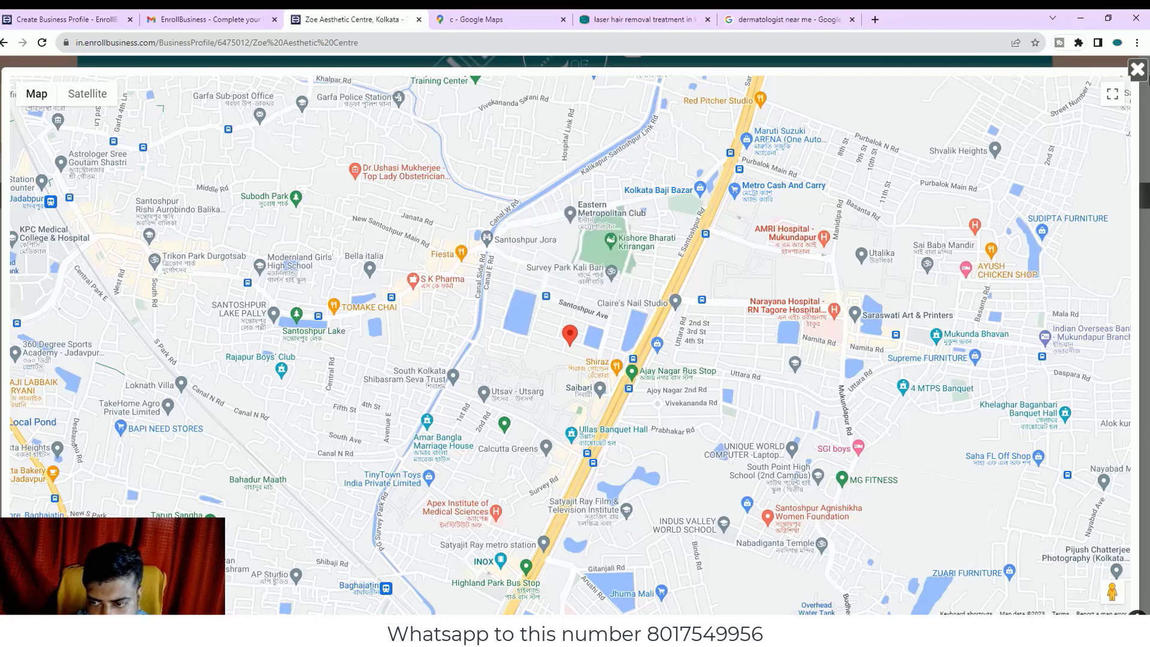
click(1137, 69)
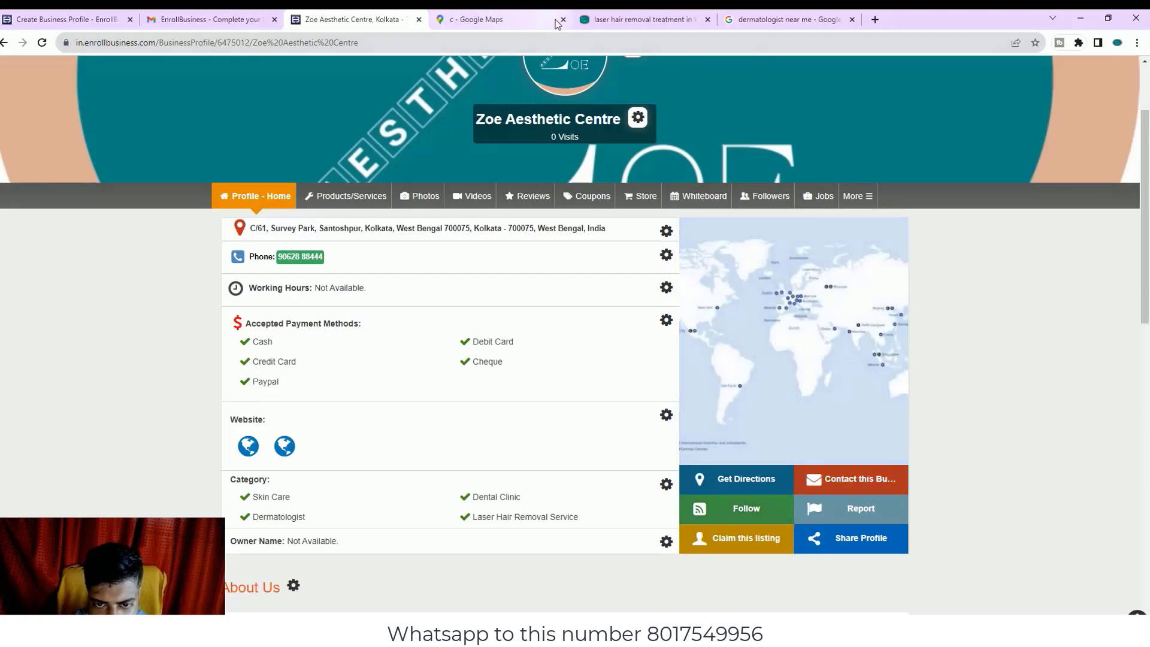
click(563, 19)
- Reopen the profile's location map, check the postal code in the marker's address and close the map
click(810, 350)
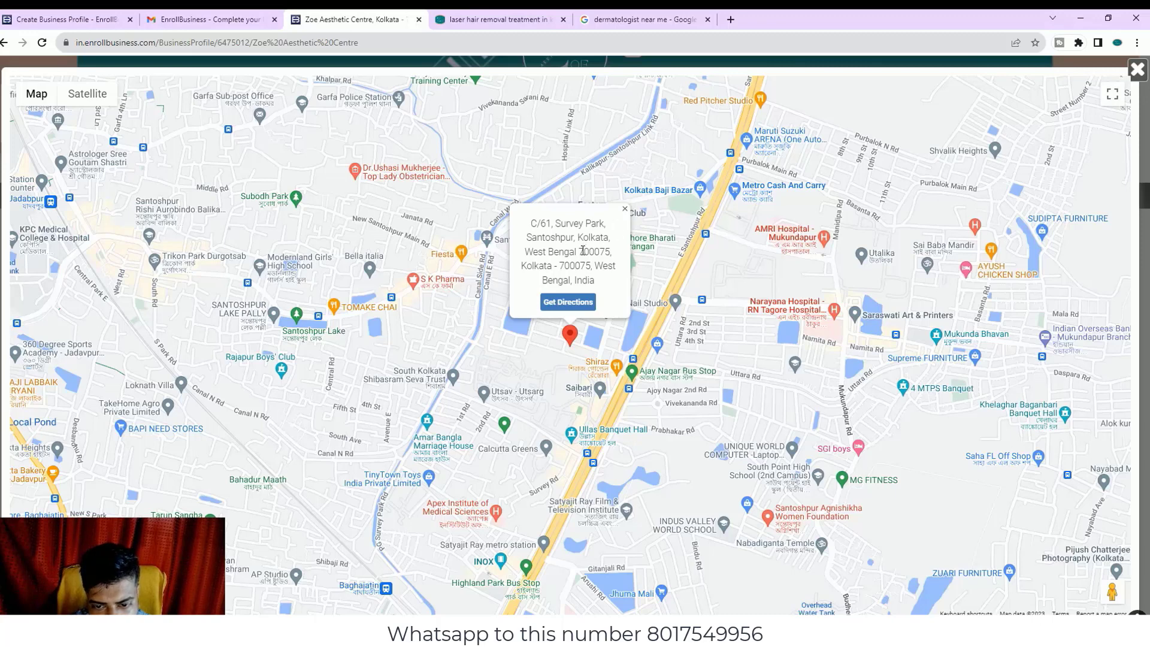
double_click(616, 252)
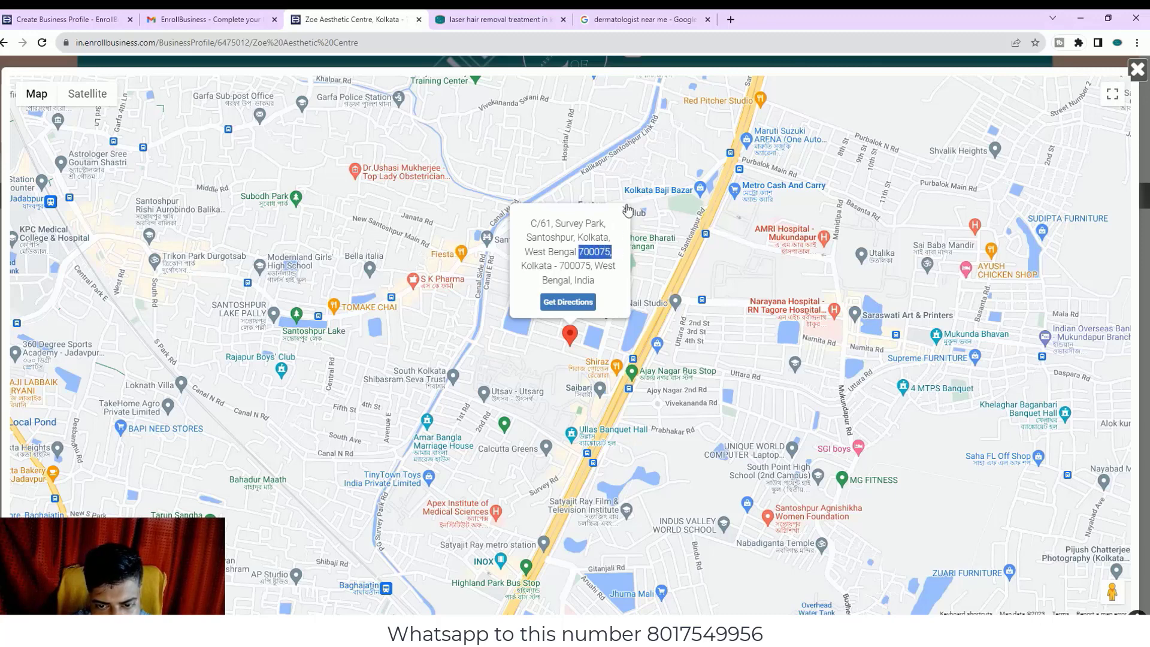
click(235, 17)
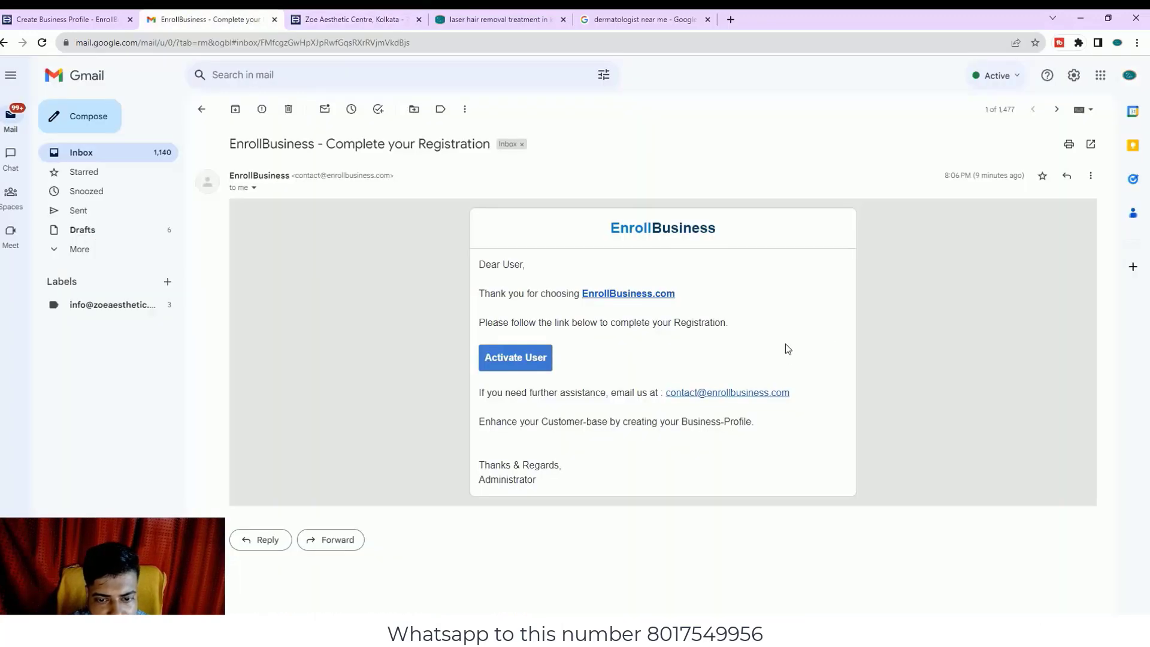
click(337, 13)
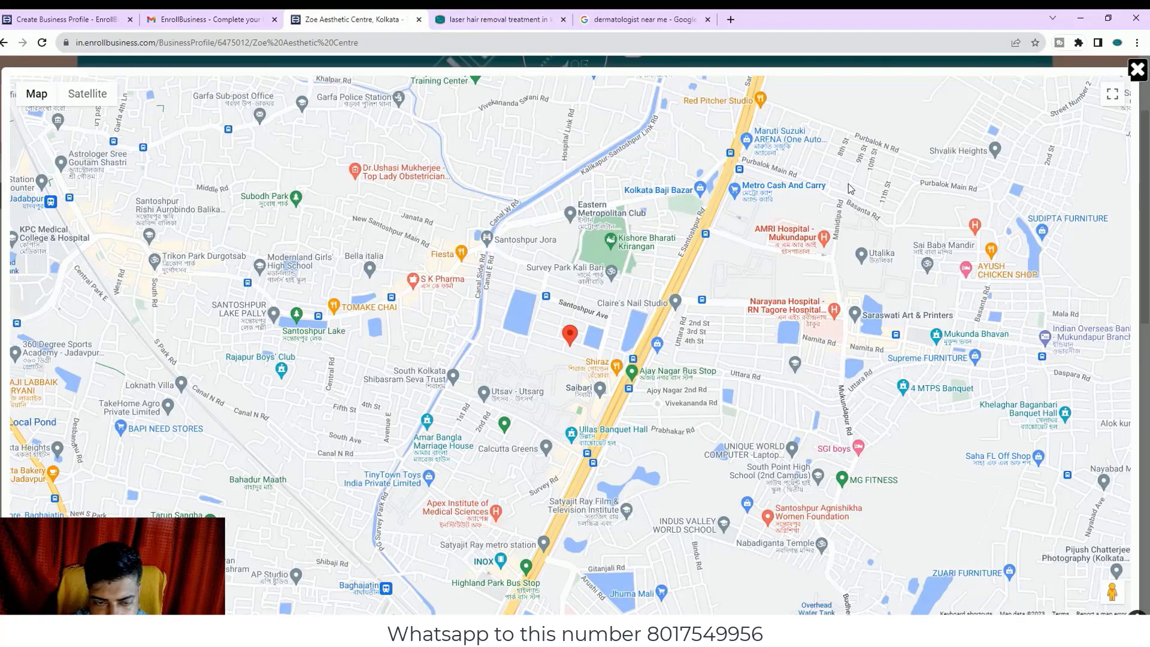
key(Escape)
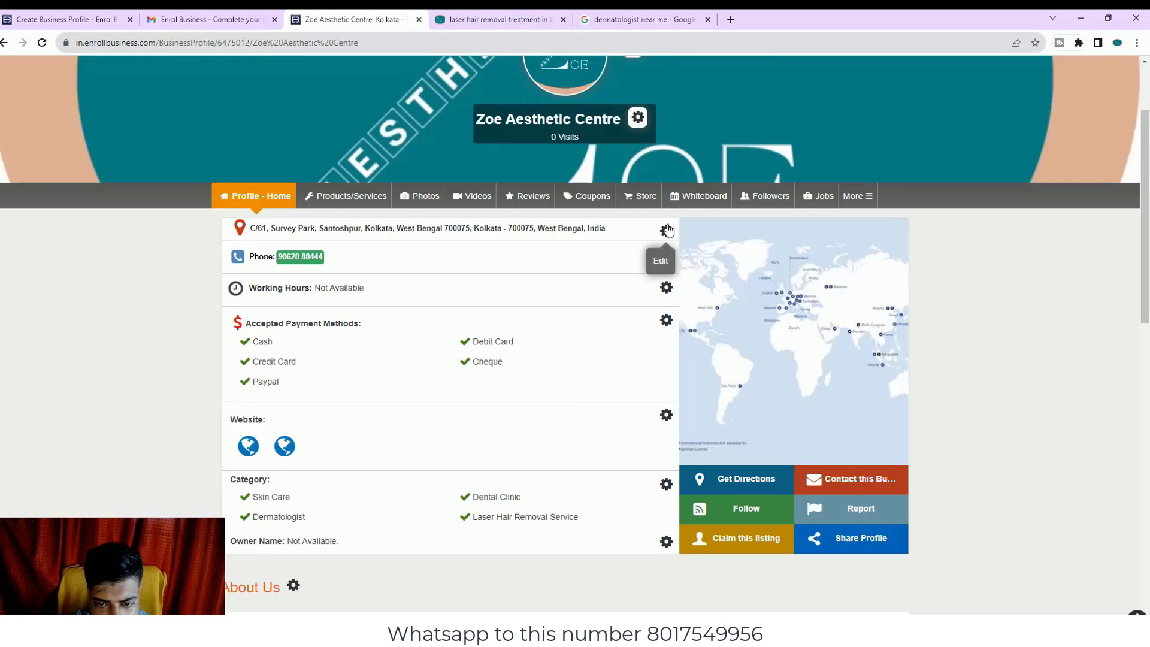
- Open the profile's address for editing and remove the postal code from the end of the first street address line
click(664, 266)
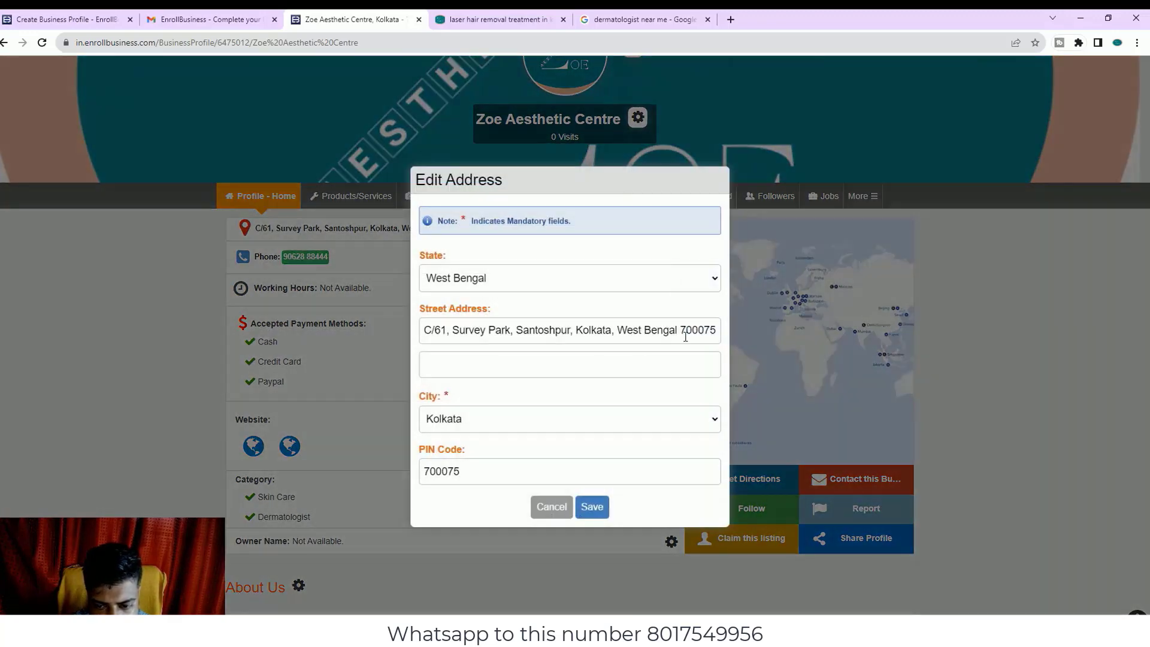
drag(680, 330, 741, 336)
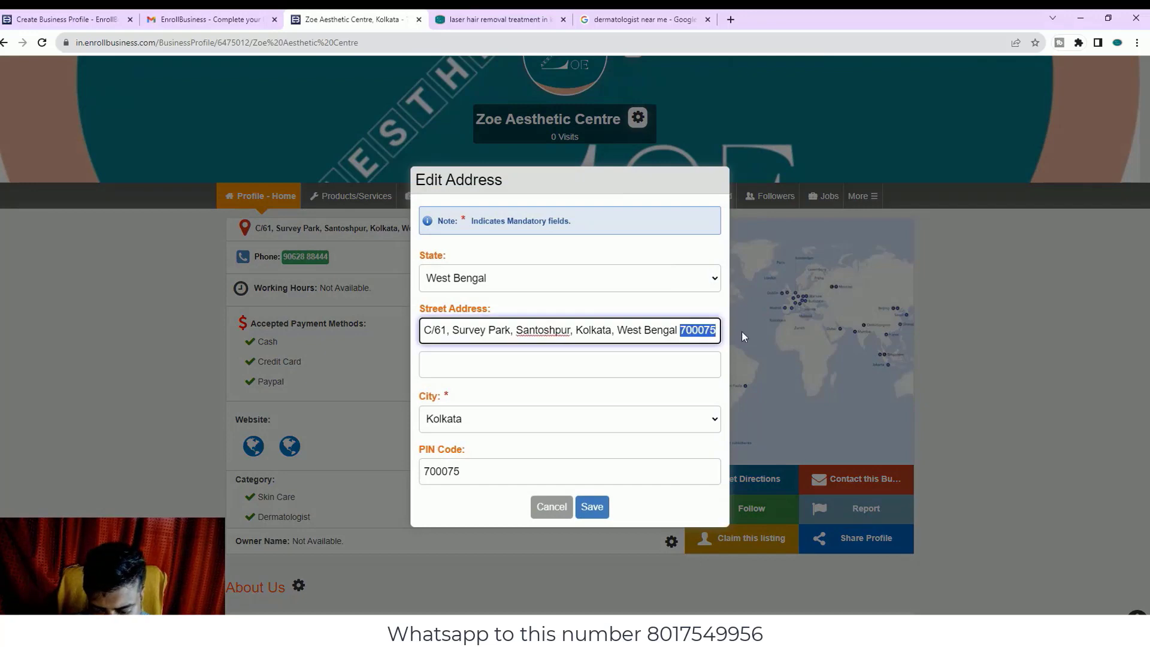
key(BackSpace)
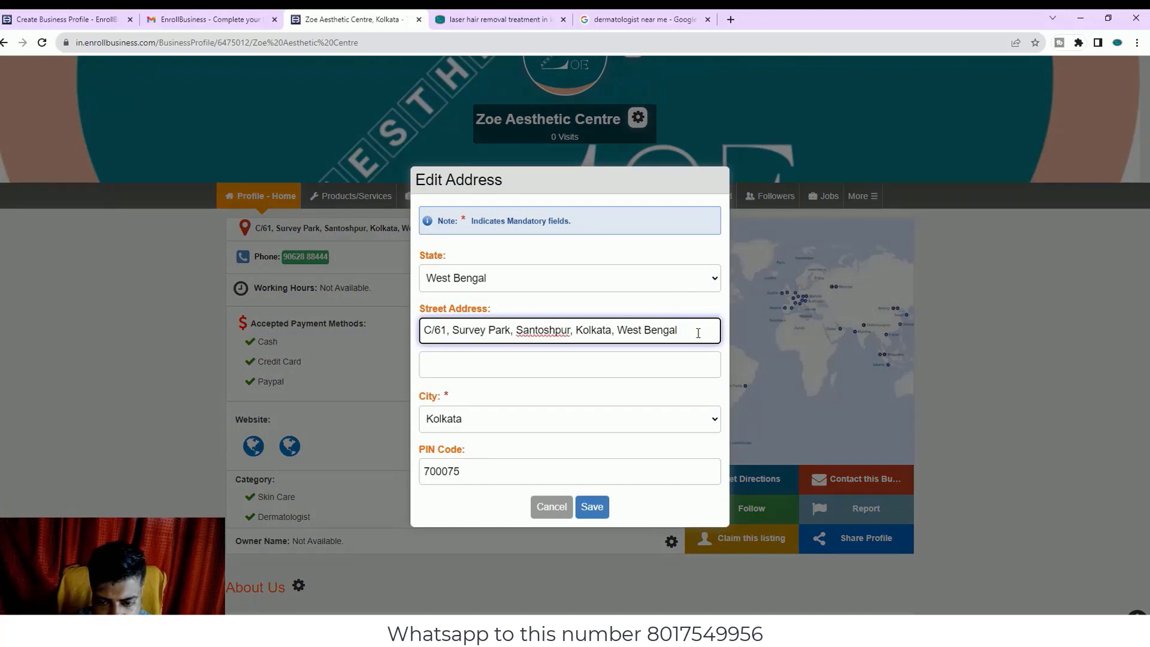
- Move "West Bengal" to the second street address line, remove the trailing comma from the first line and save the address
drag(681, 330, 617, 330)
key(ctrl+c)
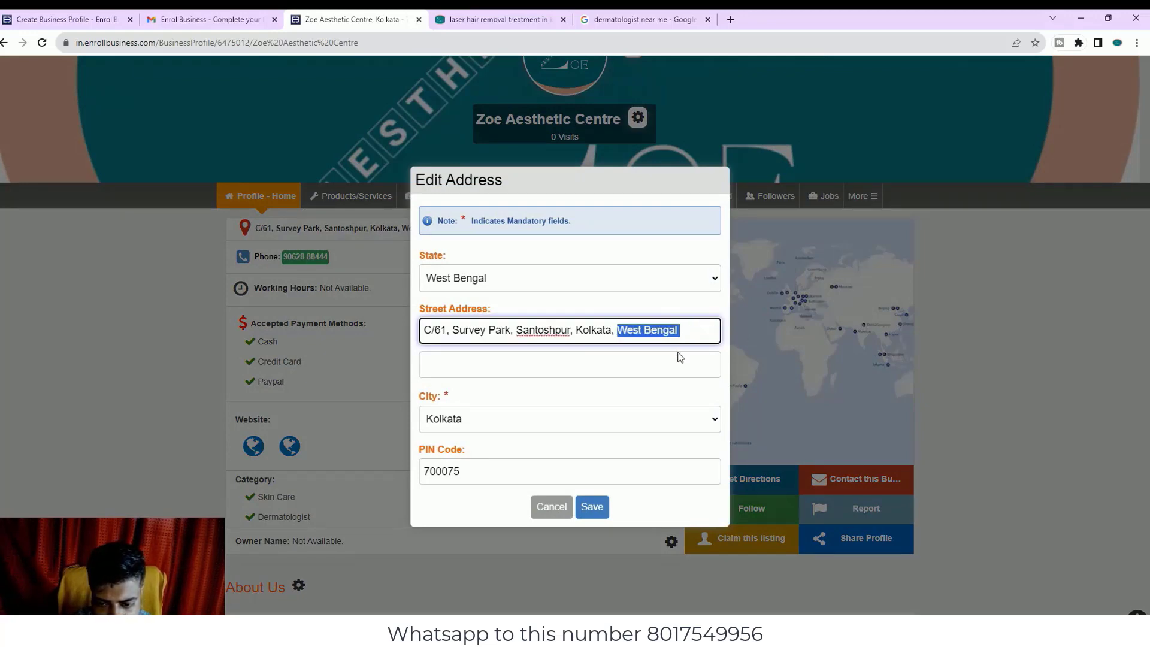
key(BackSpace)
click(537, 371)
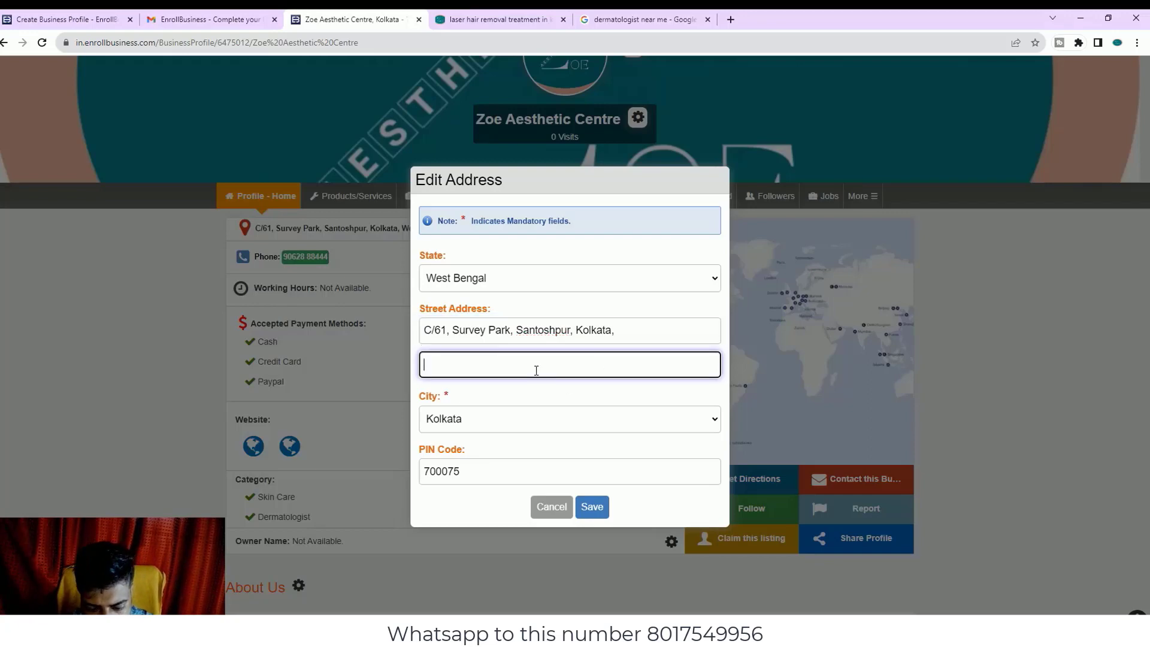
key(ctrl+v)
click(625, 340)
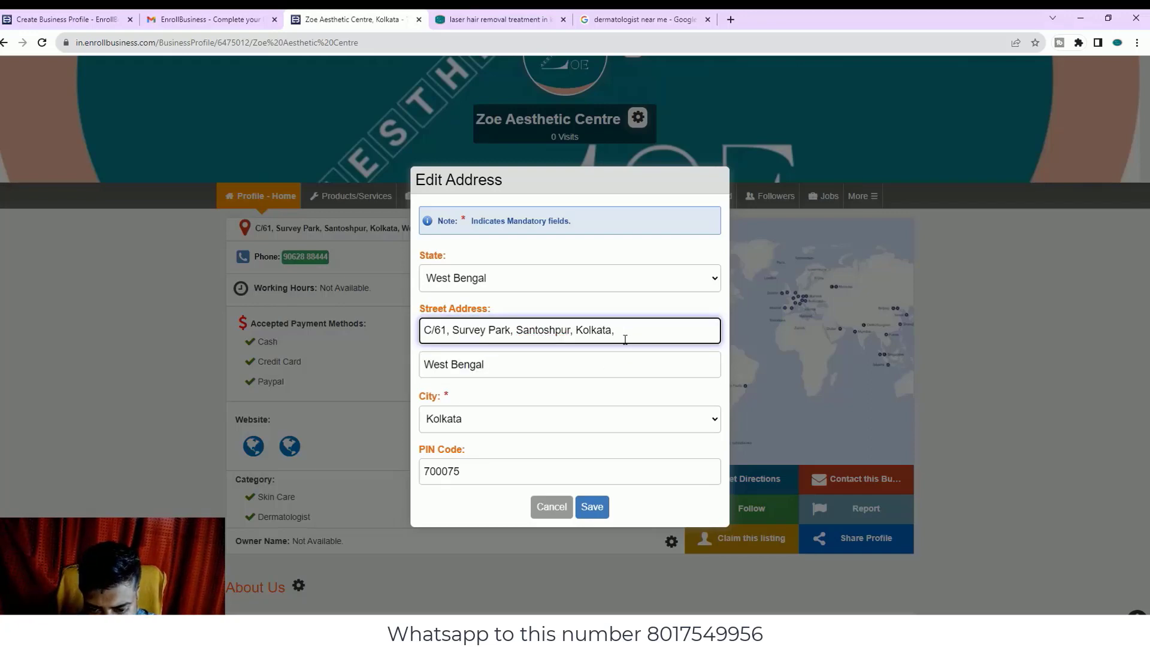
key(BackSpace)
key(BackSpace)
click(592, 507)
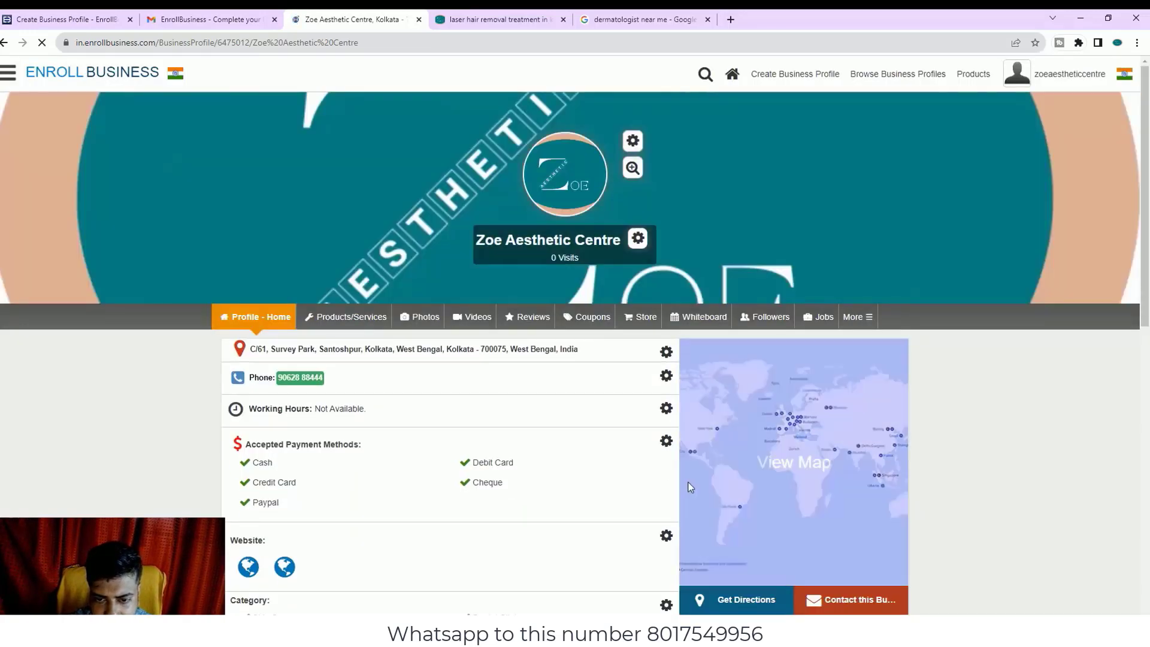
- Check the edited address on the profile's location map, close the laser hair removal website page and dismiss the map
click(814, 458)
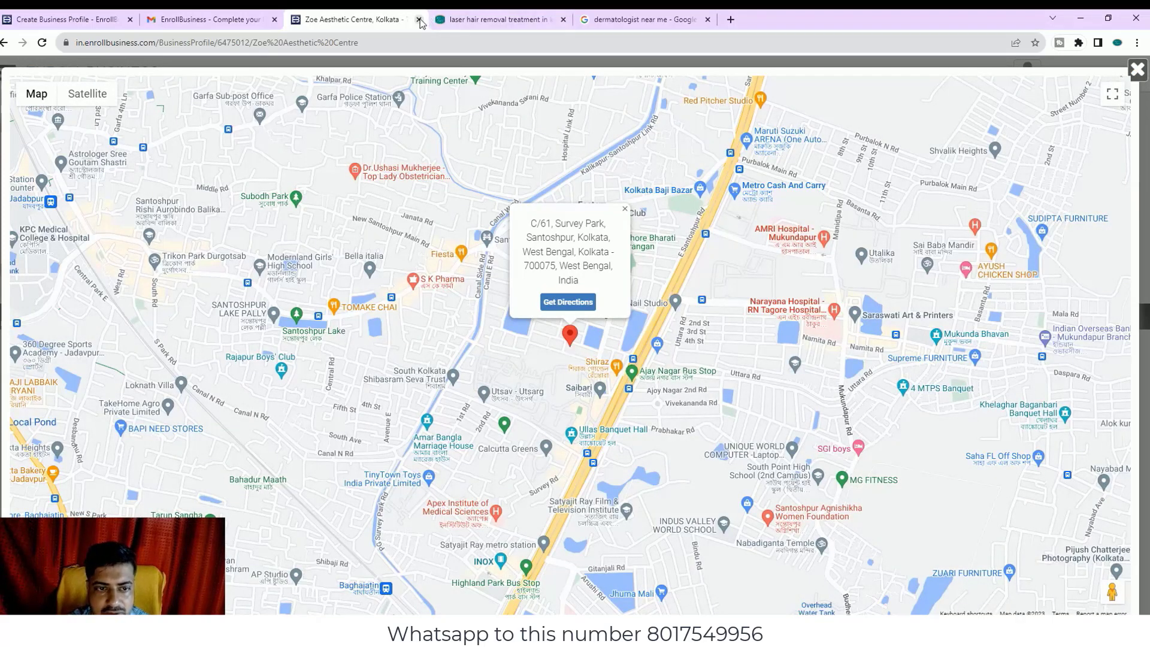
click(507, 20)
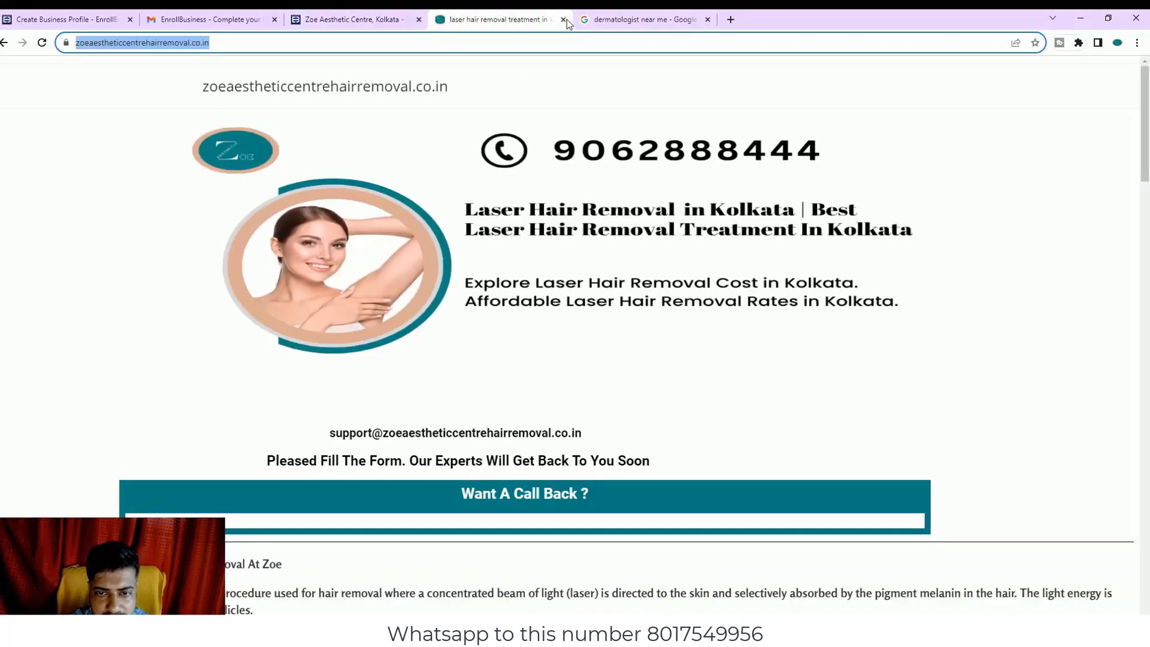
click(564, 20)
click(408, 20)
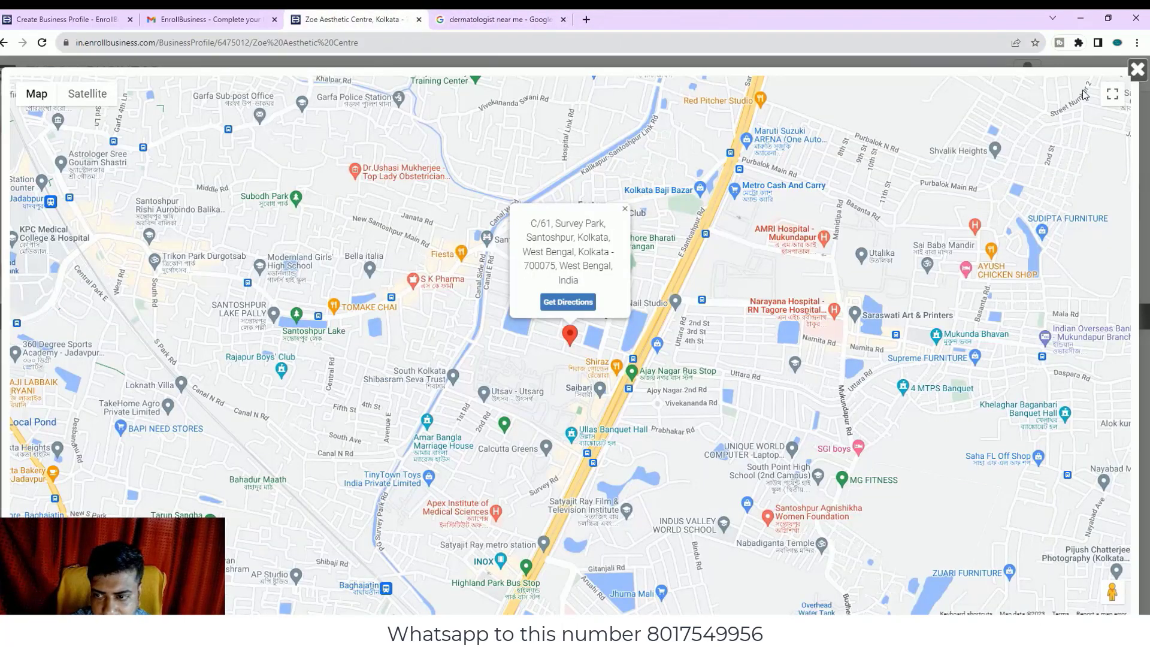
click(1137, 69)
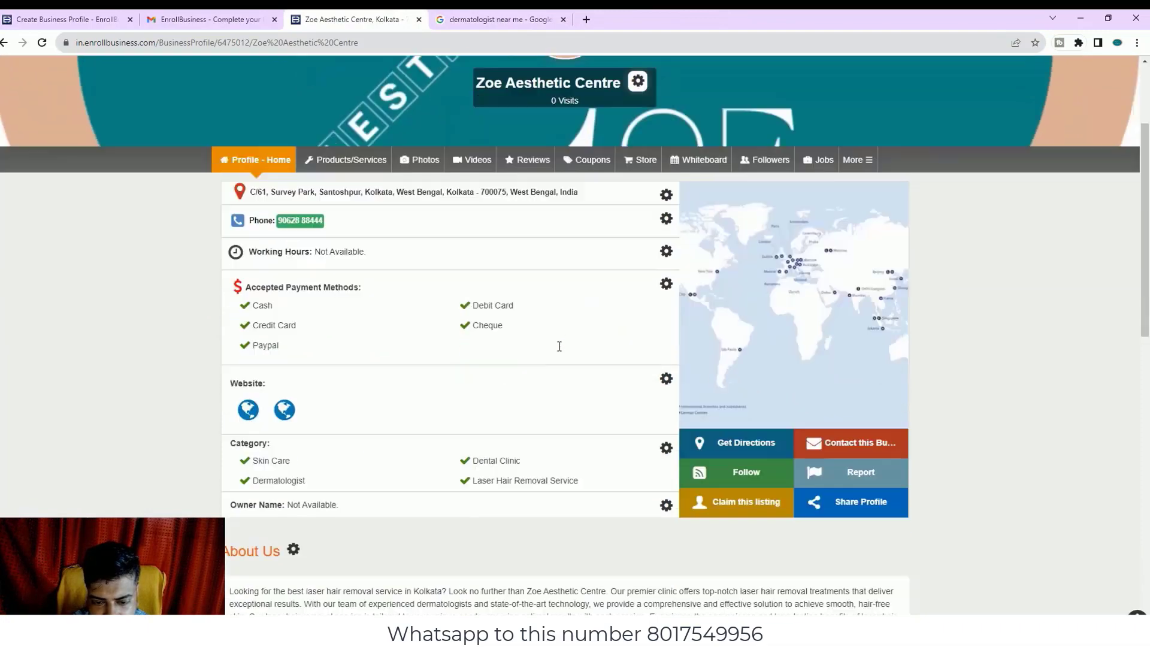
- Open the profile's owner name for editing and copy the business name Zoe Aesthetic Centre from its Google listing in a new tab
scroll(559, 347, down, 10)
scroll(592, 357, up, 6)
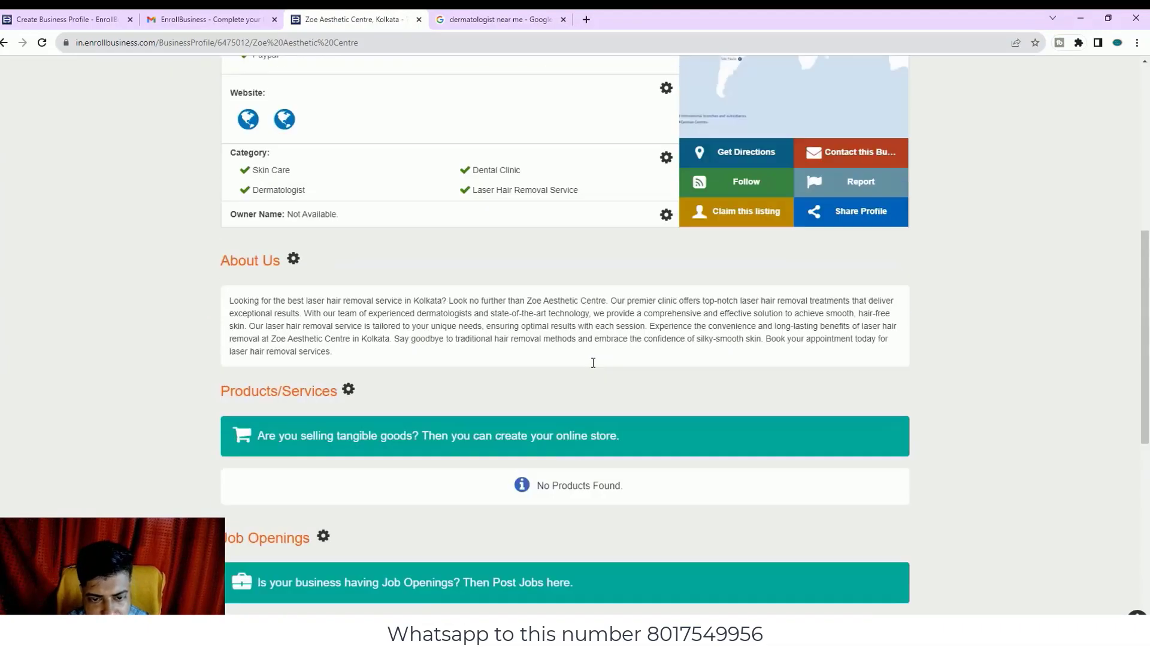
scroll(592, 365, up, 4)
scroll(583, 371, down, 2)
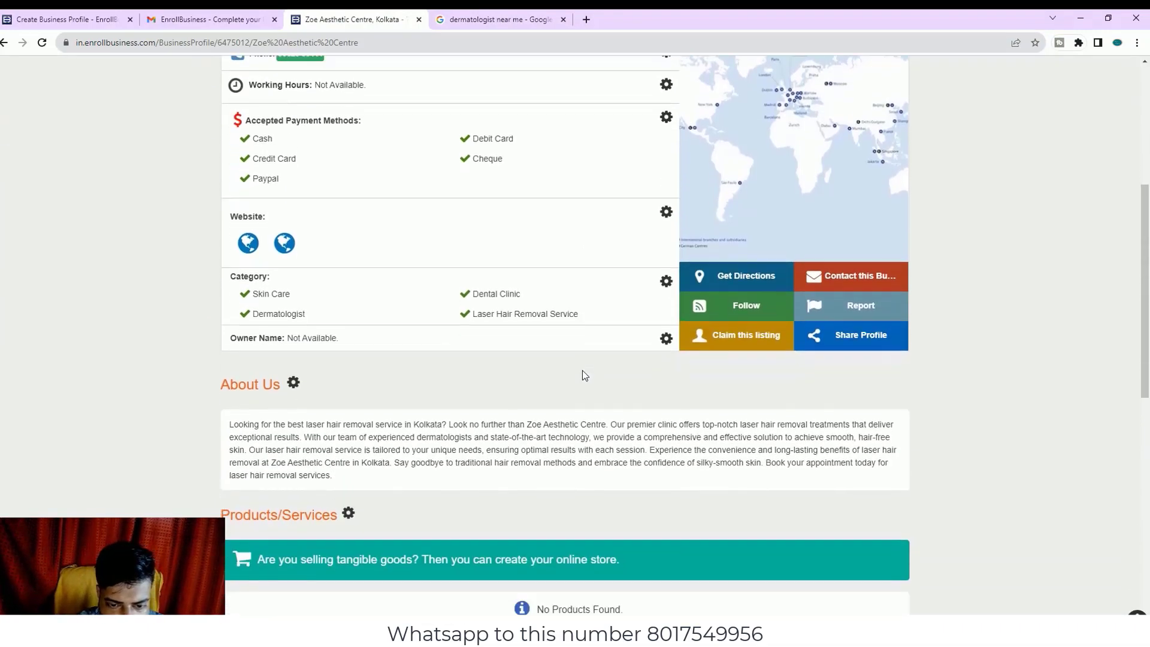
scroll(582, 371, down, 1)
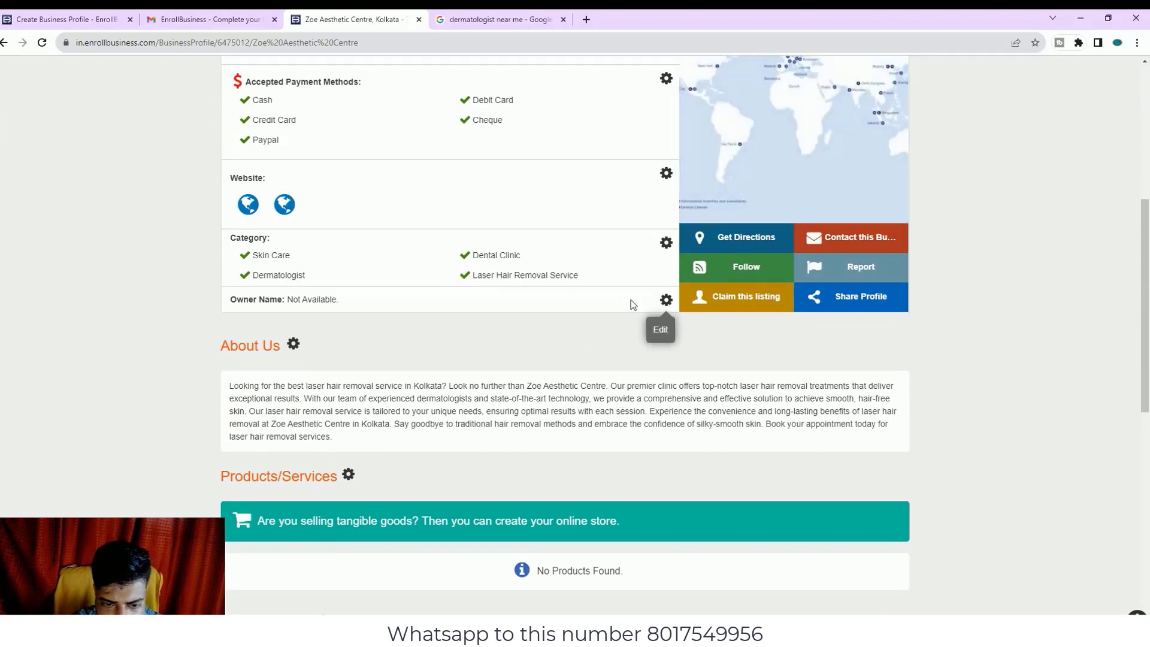
click(667, 310)
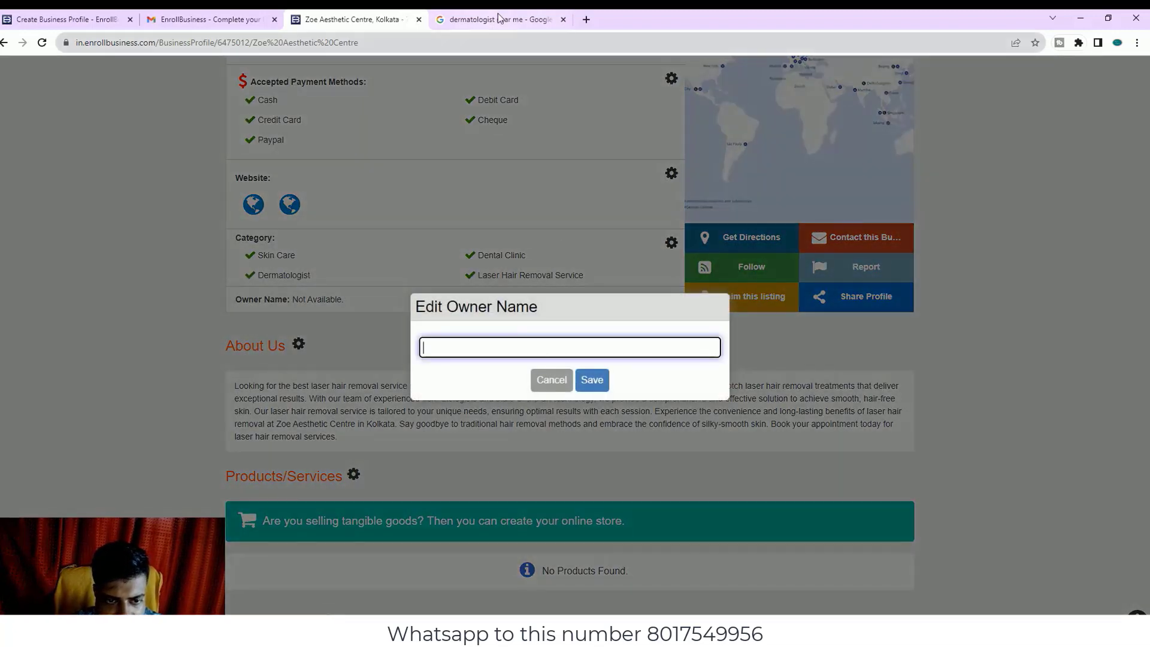
click(588, 20)
click(1101, 94)
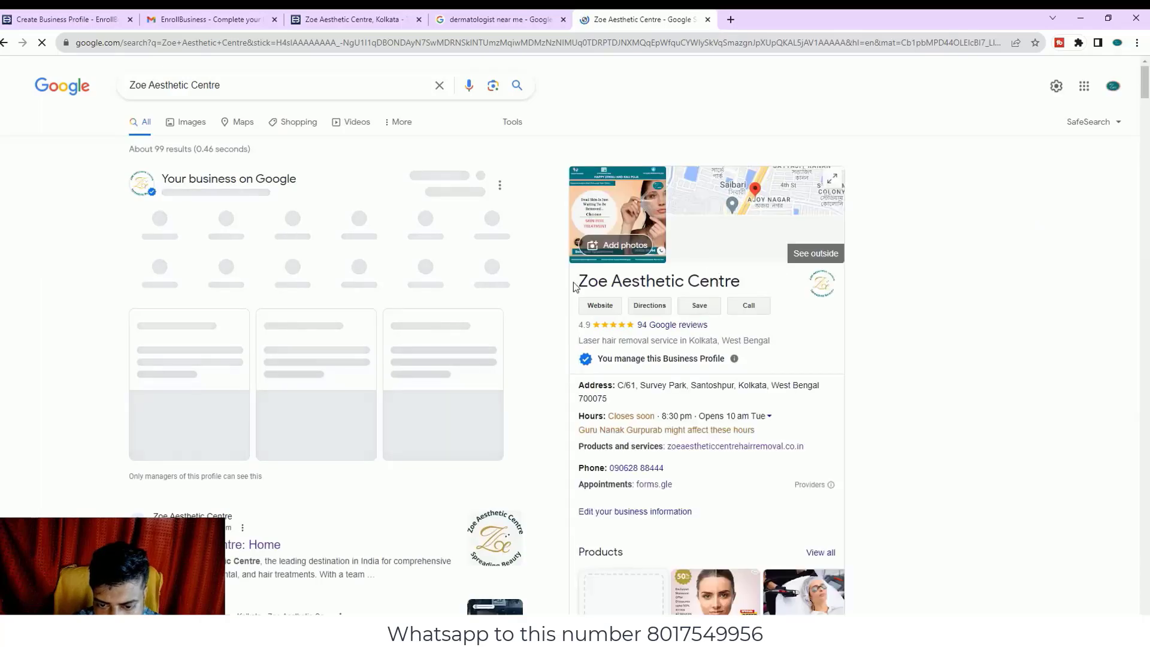
drag(579, 286, 742, 275)
key(ctrl+c)
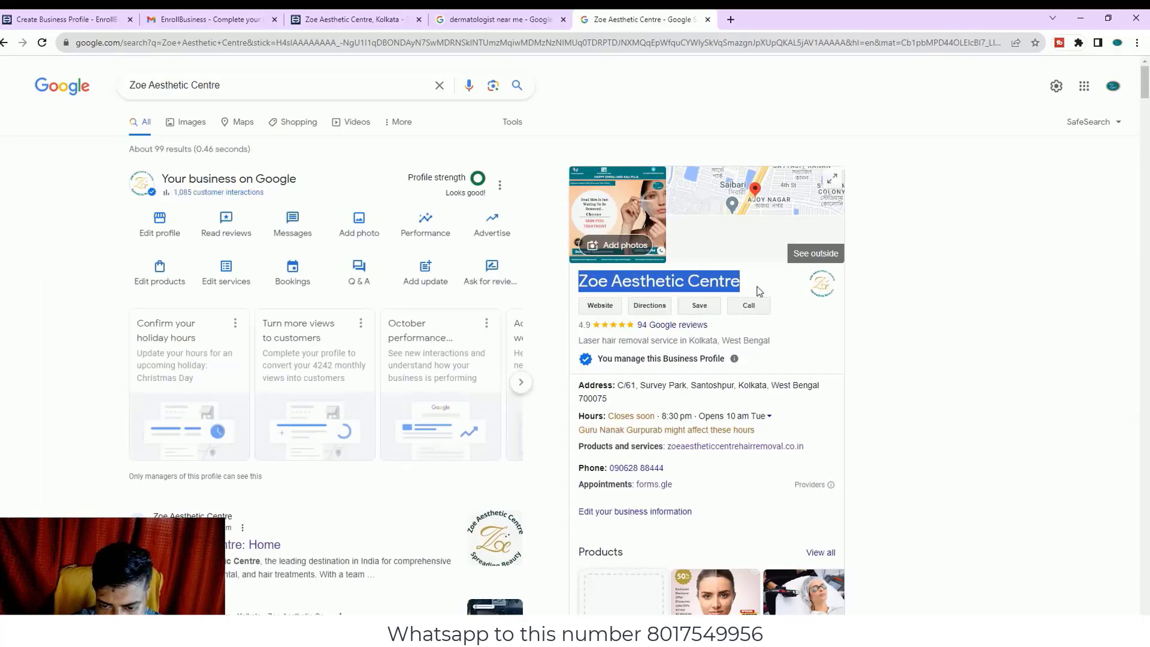
- Return to the EnrollBusiness profile, set the owner name to Zoe Aesthetic Centre and save it
click(501, 19)
click(348, 19)
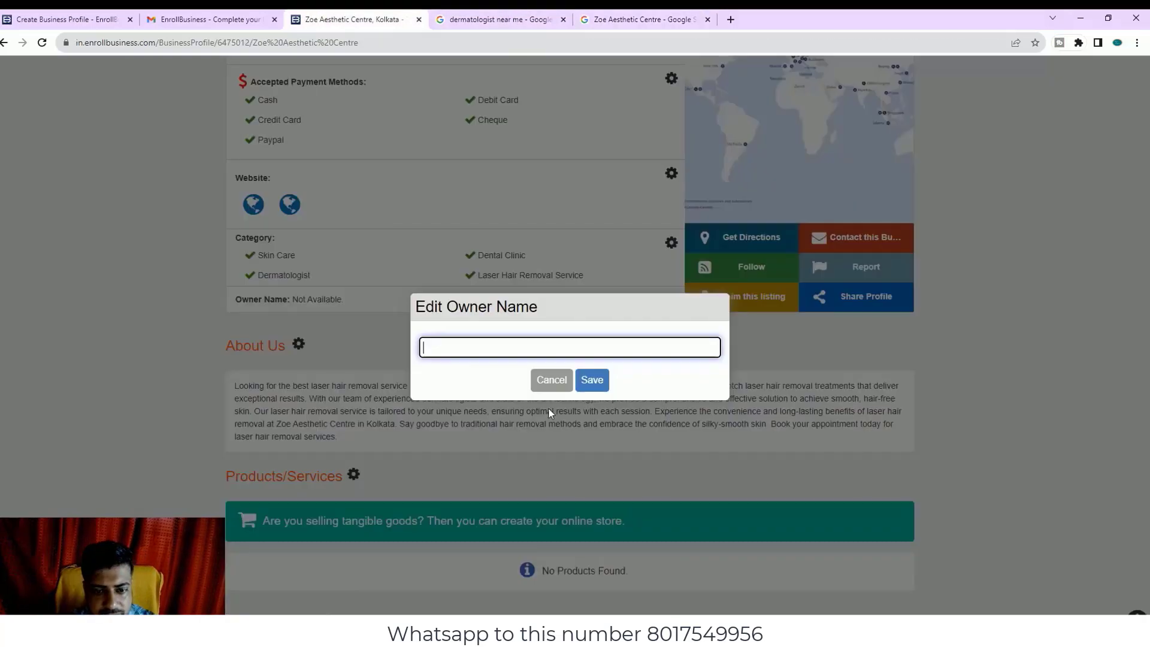
key(ctrl+v)
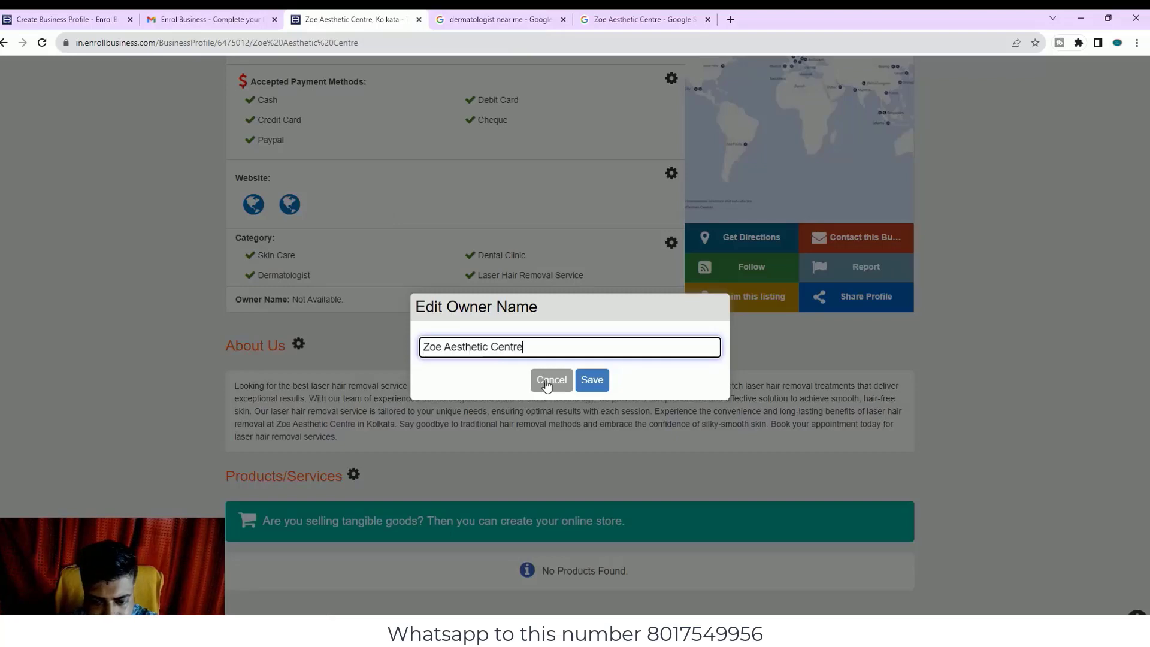
click(587, 380)
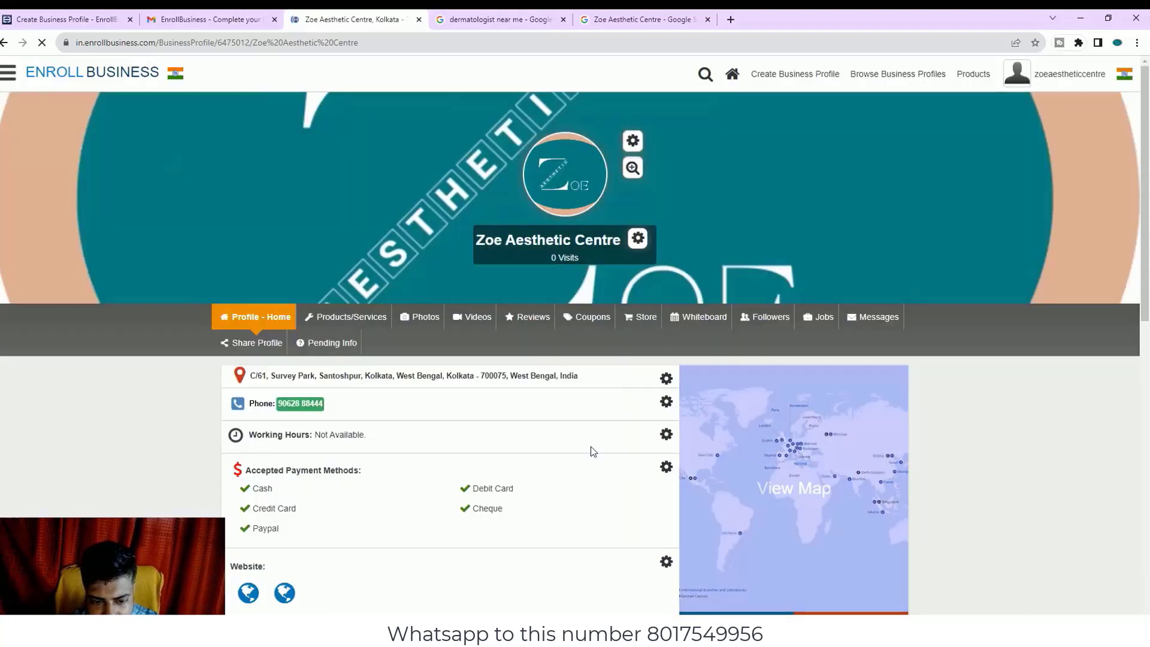
- Review the profile's details down to its customer reviews, viewing the blank Products/Services form and cancelling it
scroll(591, 447, down, 5)
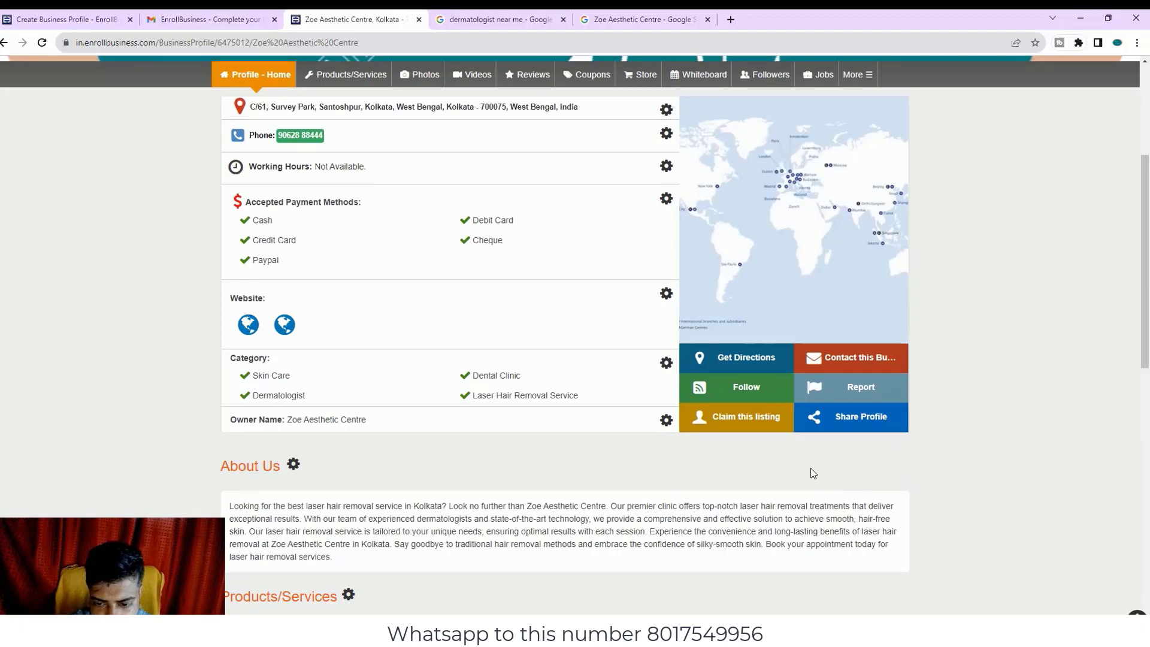
scroll(813, 473, down, 2)
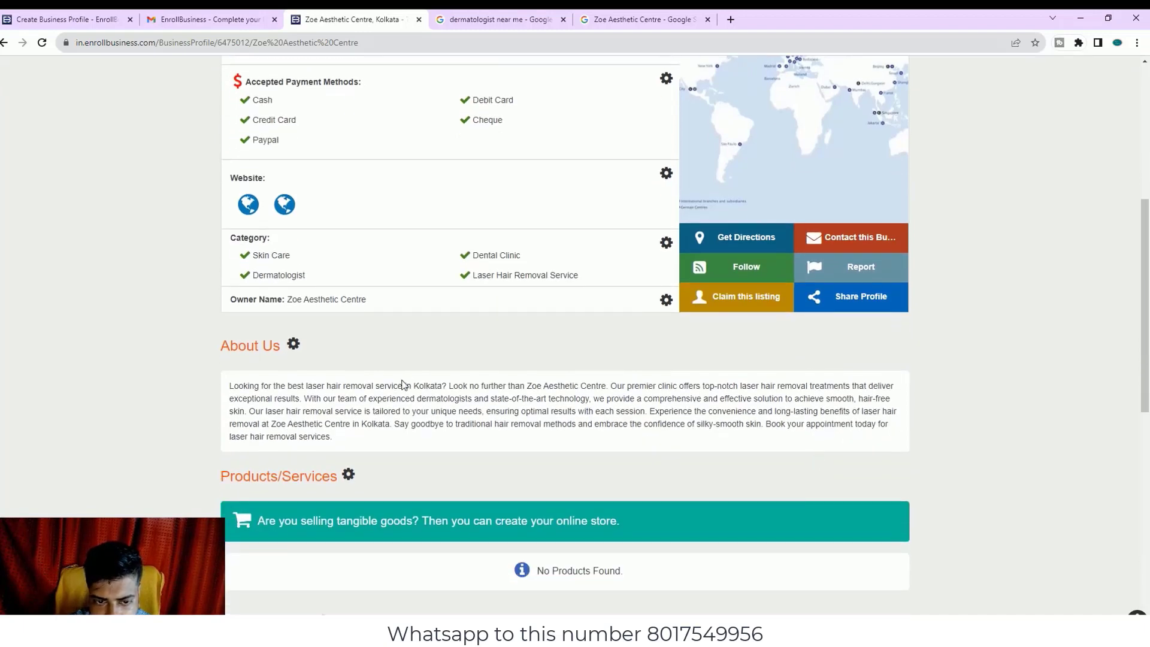
scroll(403, 386, up, 4)
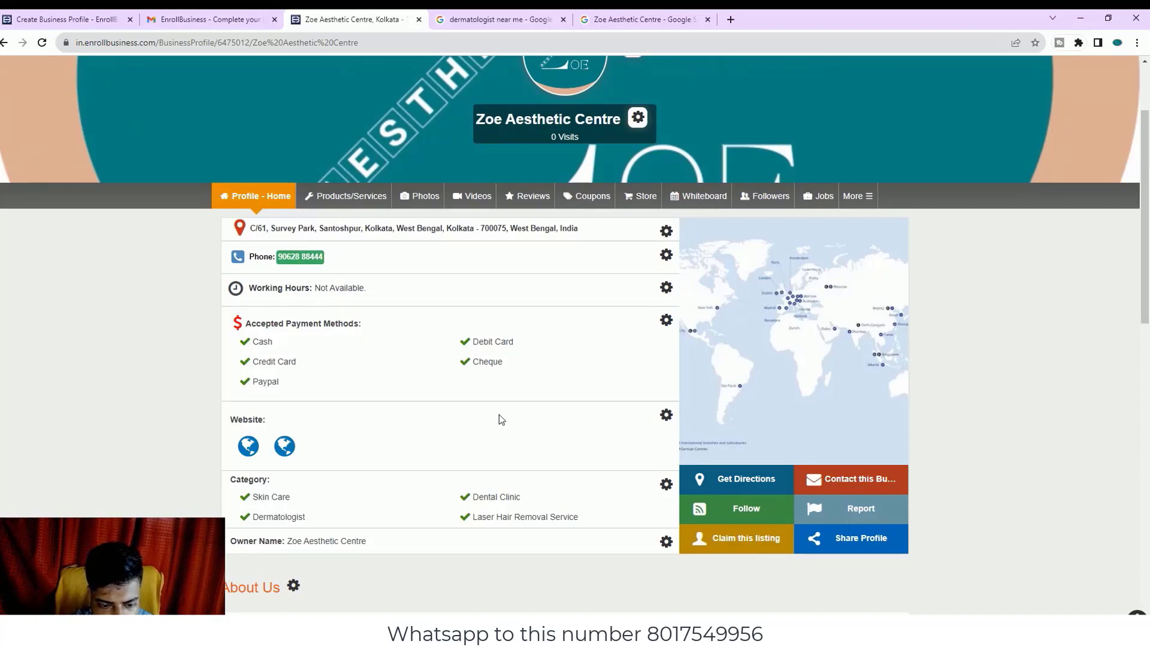
scroll(499, 414, down, 4)
scroll(505, 414, down, 2)
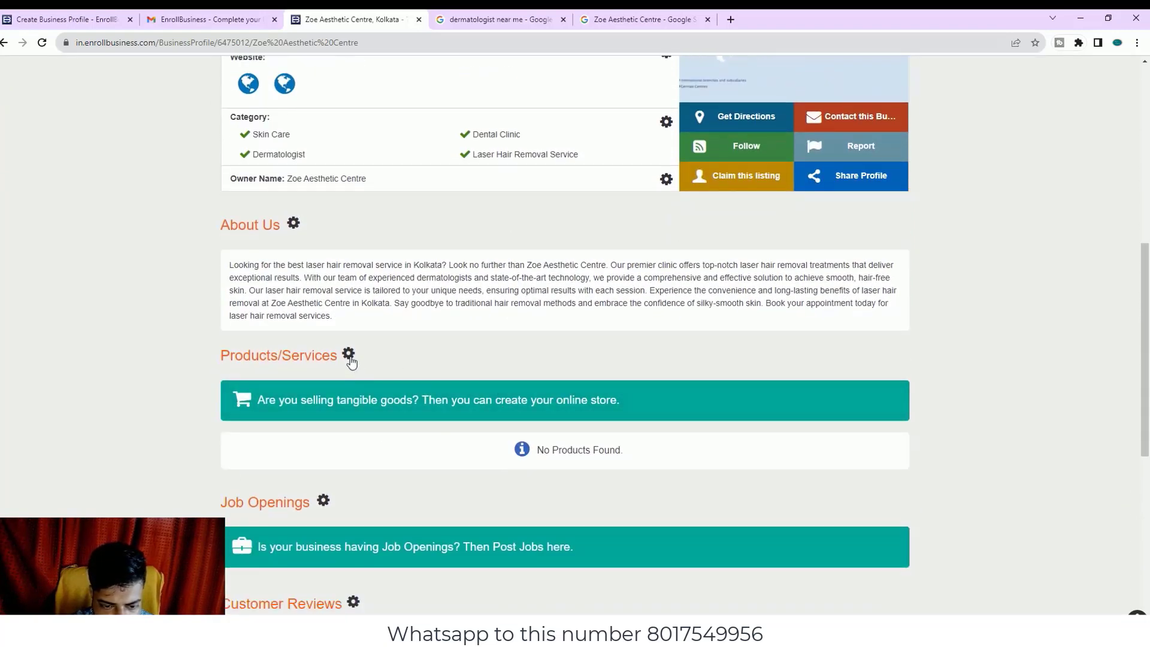
mouse_move(350, 358)
click(342, 383)
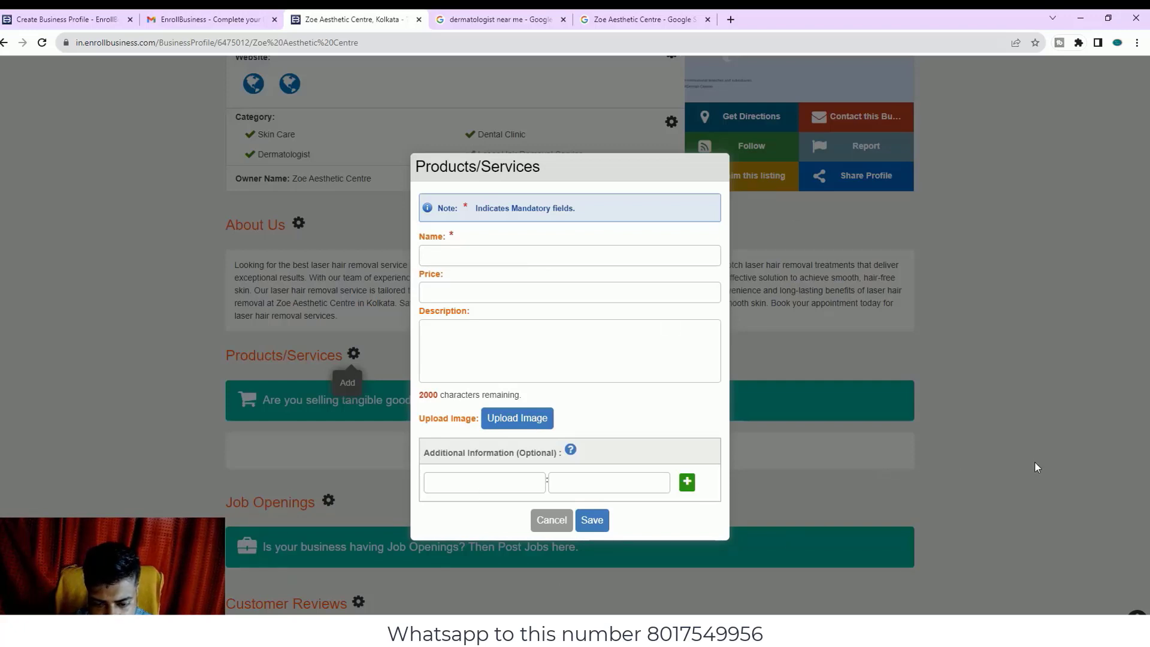
click(563, 523)
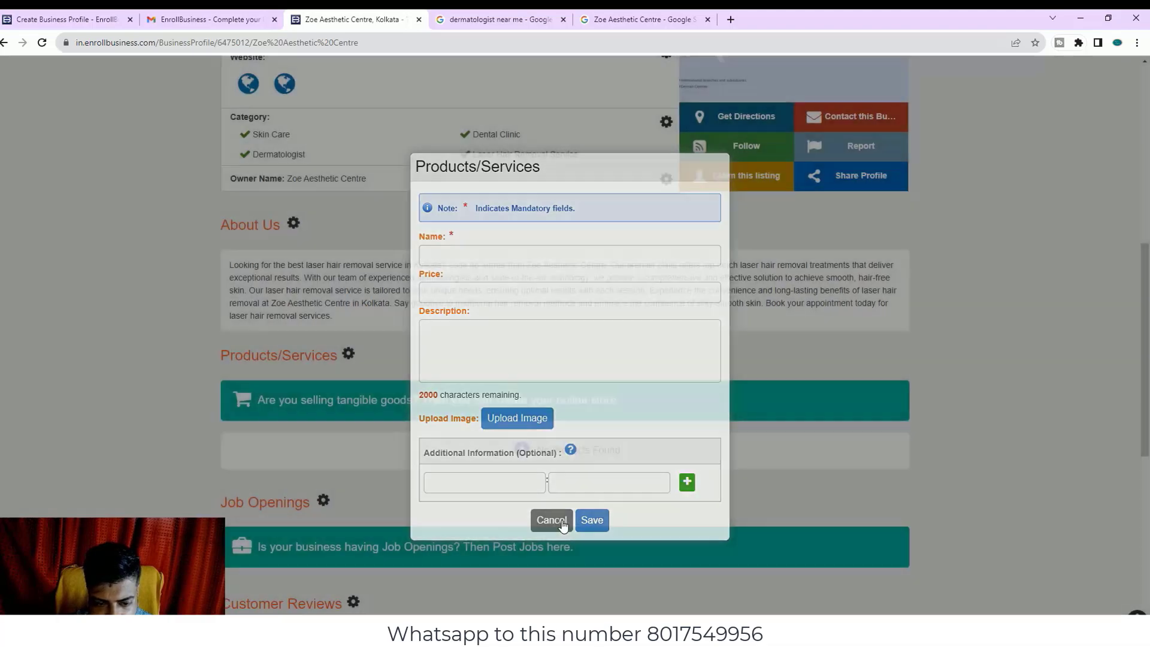
scroll(563, 488, down, 4)
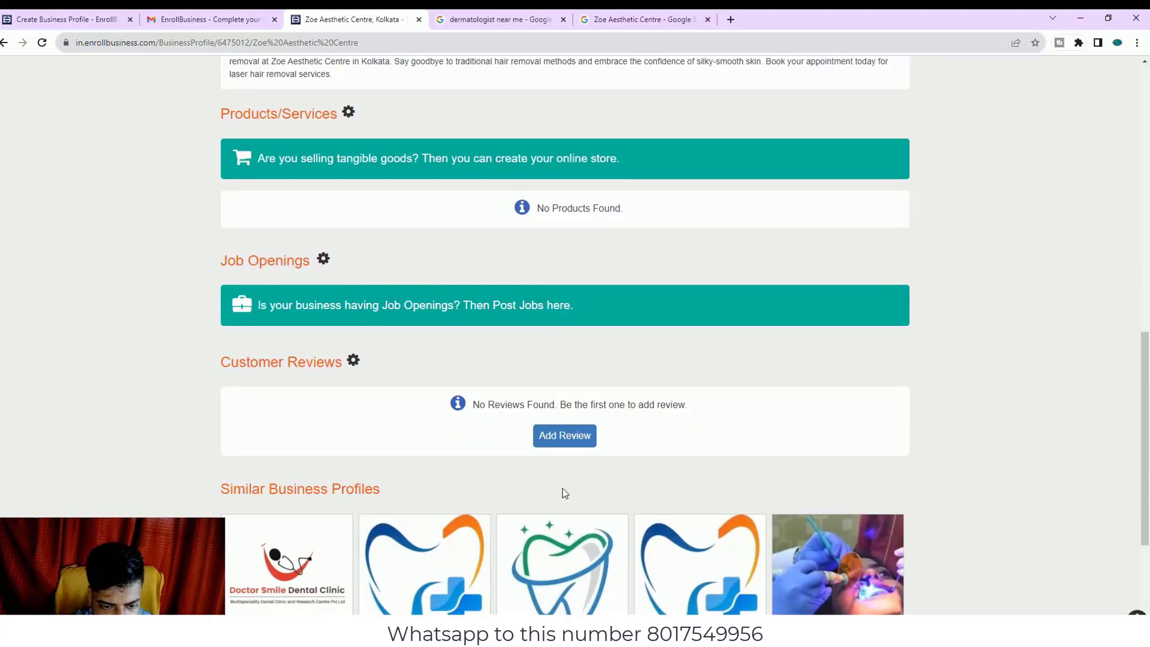
- Open the profile's working hours for editing and enable all seven days from Monday to Sunday
scroll(563, 488, up, 9)
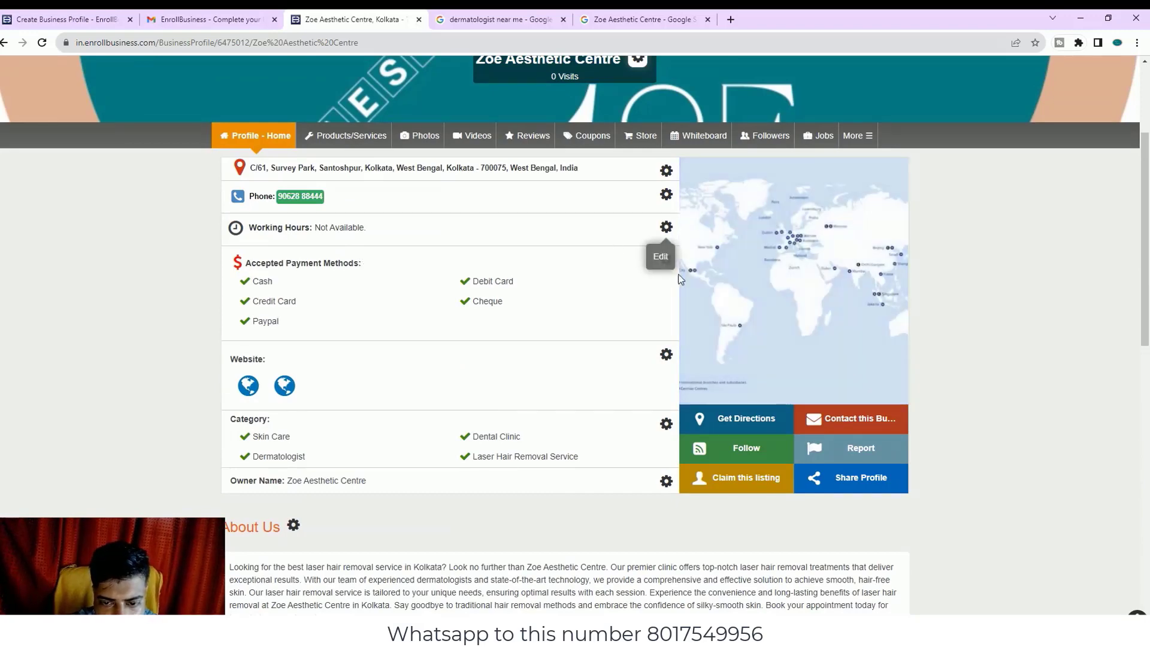
click(663, 260)
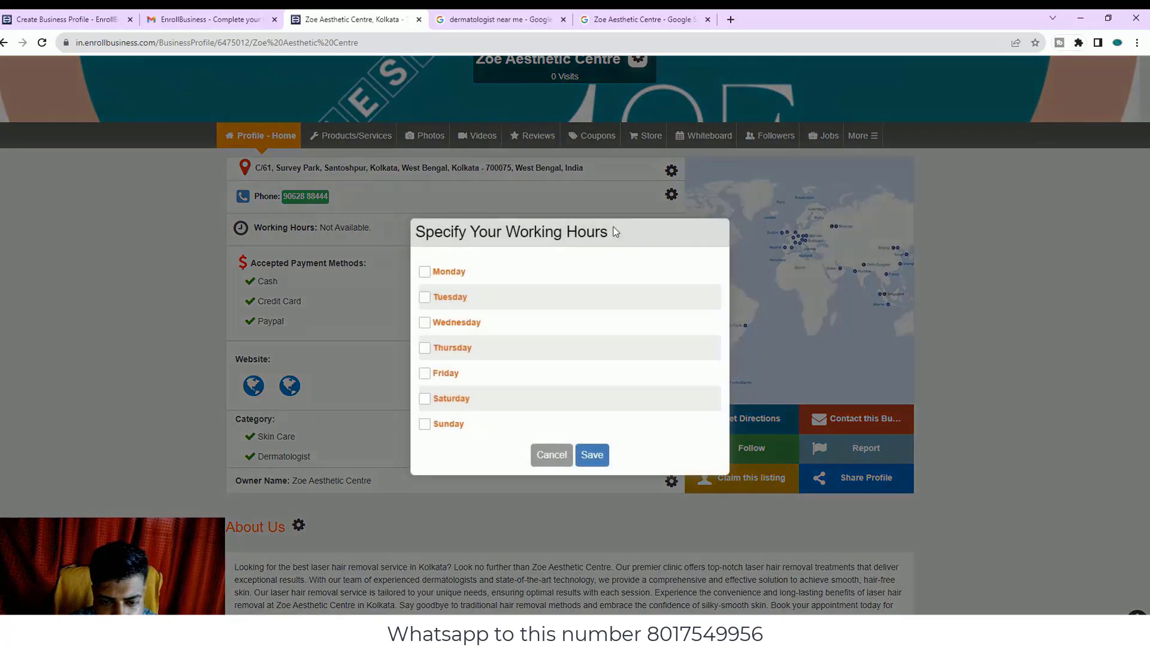
click(425, 272)
click(424, 297)
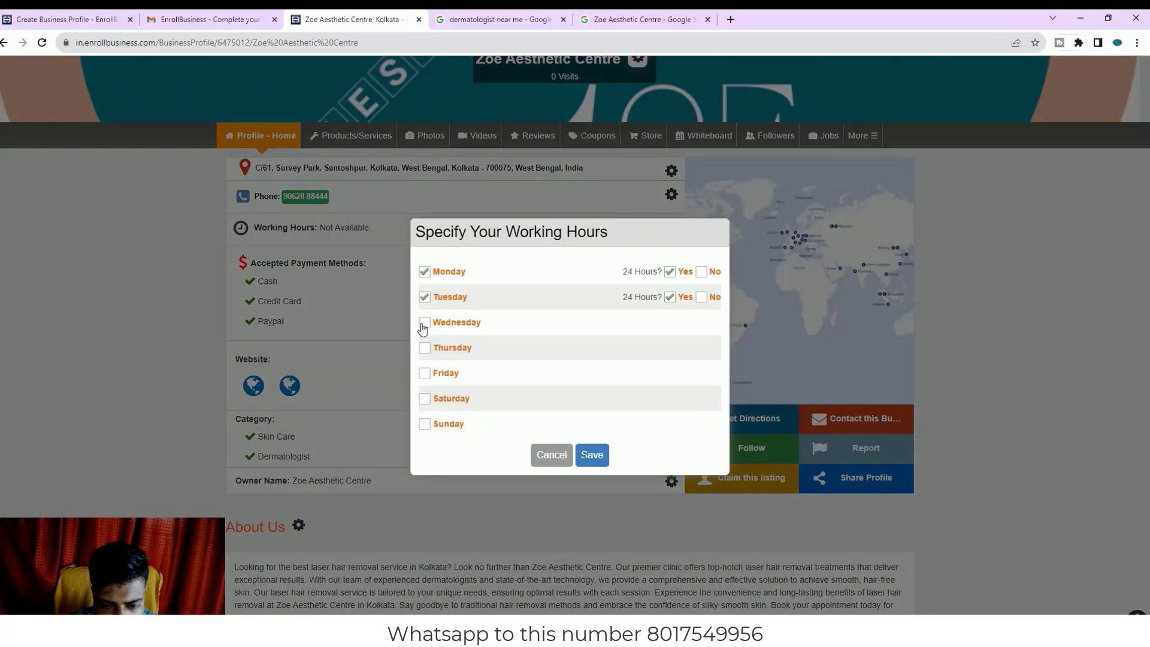
click(424, 322)
click(425, 348)
click(425, 373)
click(425, 399)
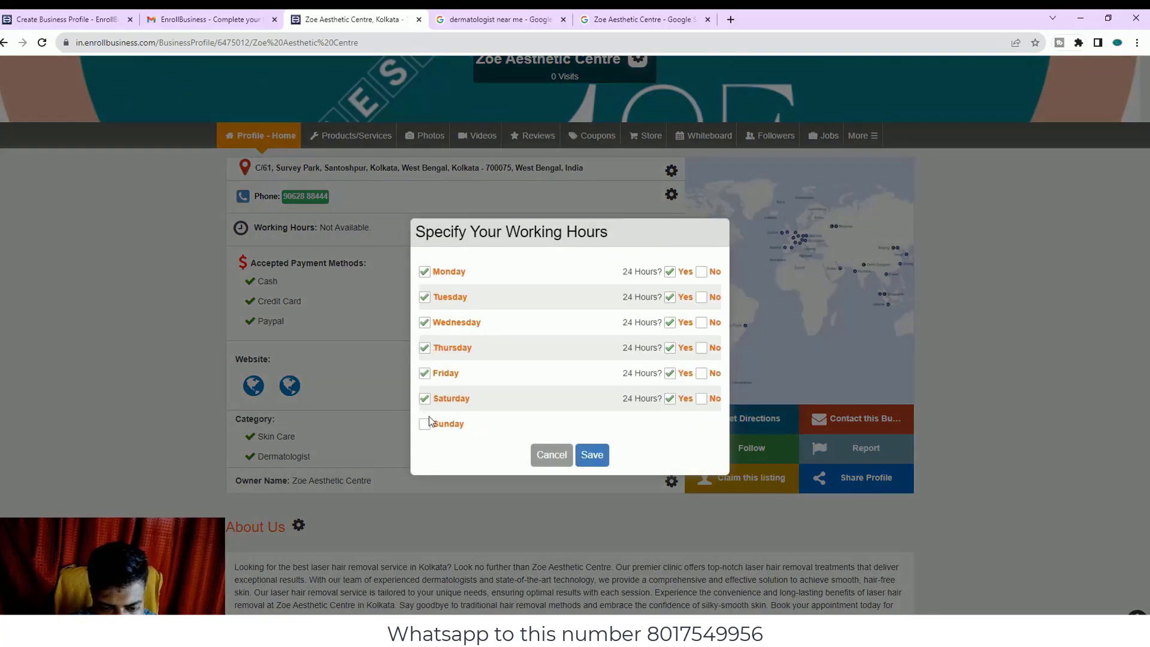
click(425, 424)
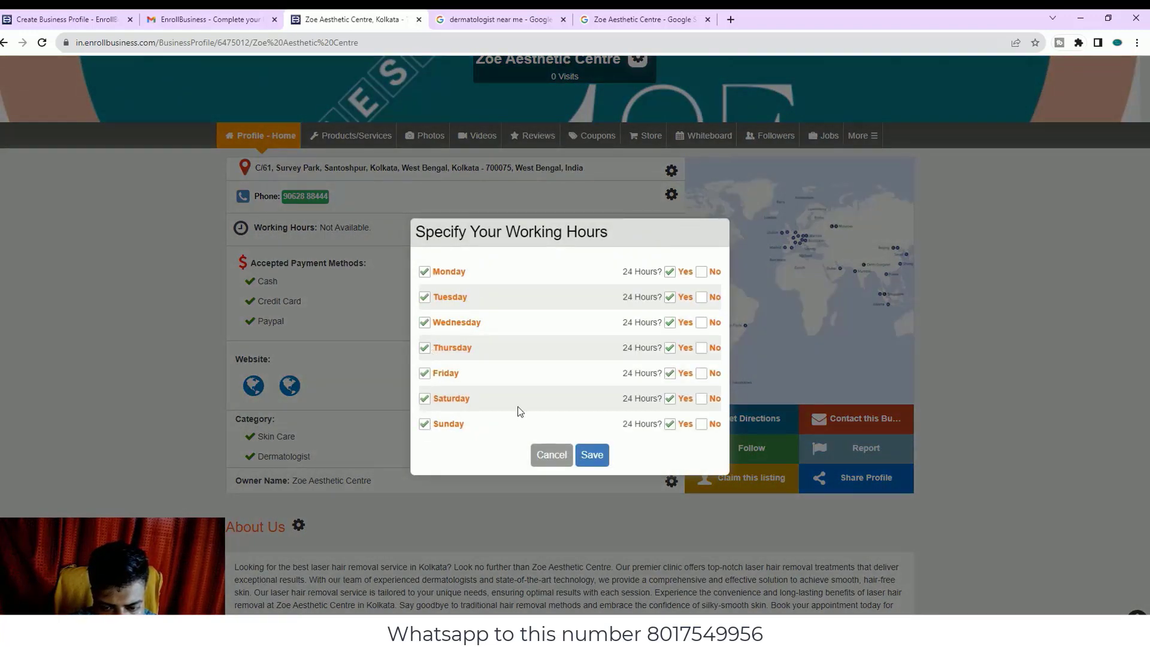
- Turn off 24-hour opening for Monday and set its opening time to 09:00
click(701, 272)
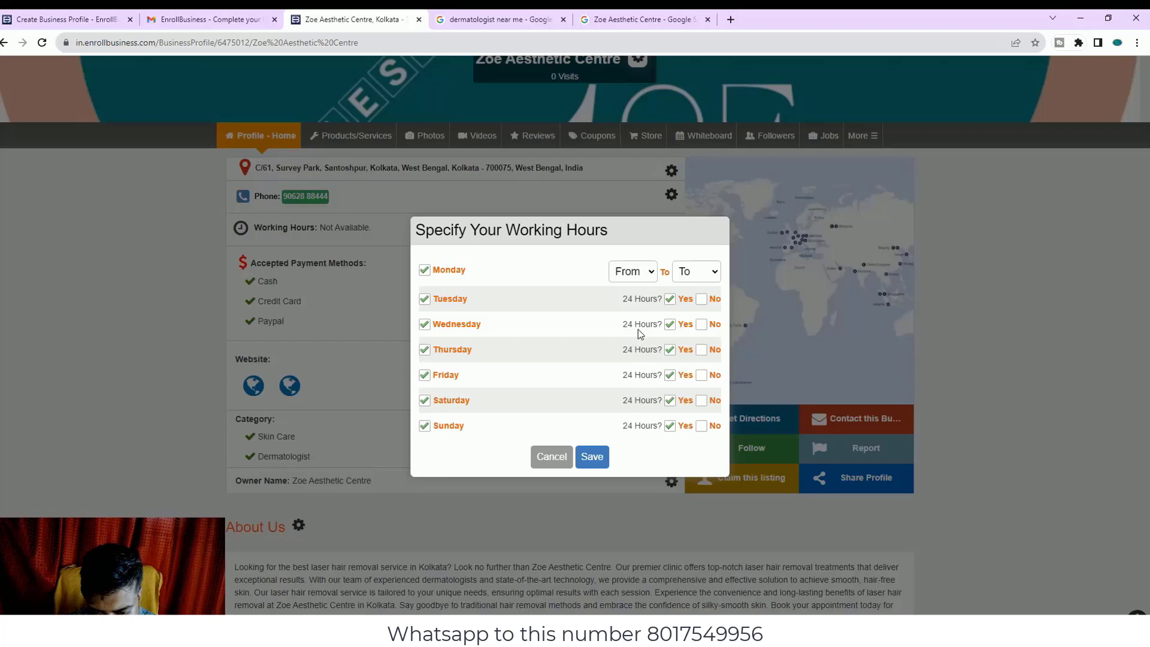
click(638, 312)
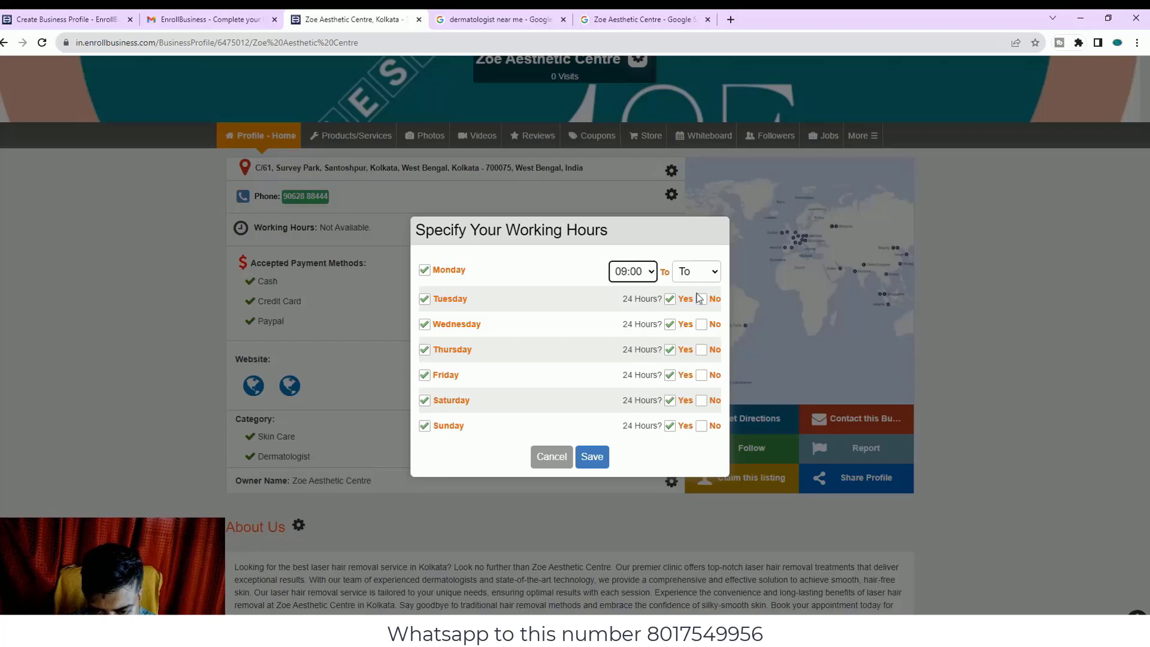
click(717, 273)
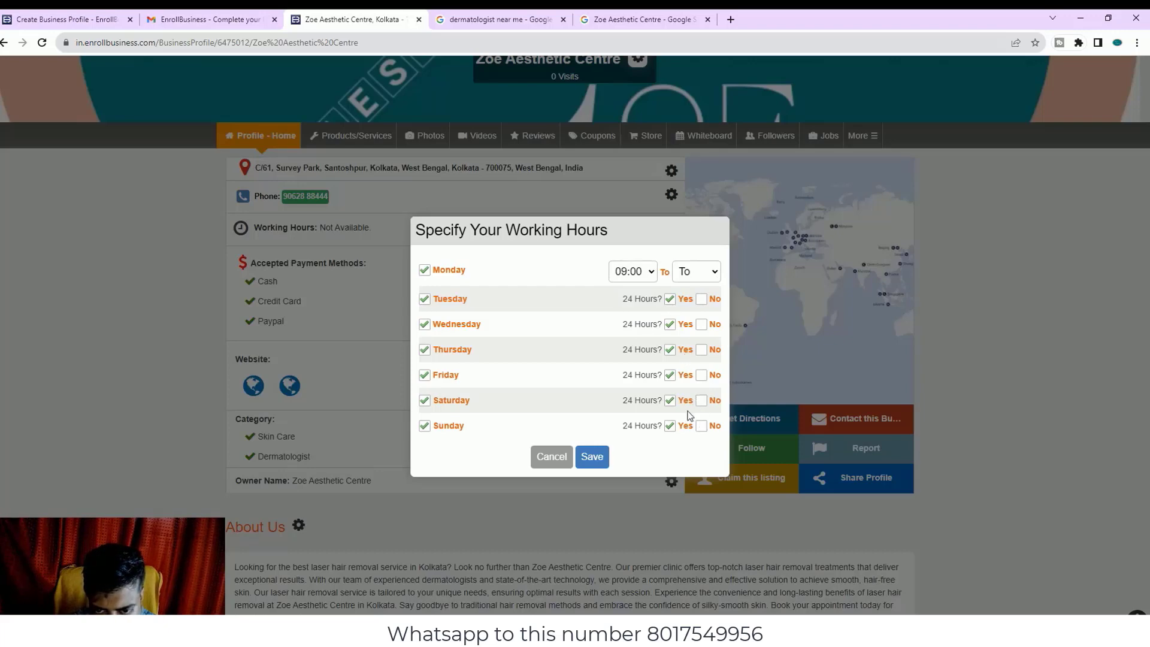
- Switch to the Zoe Aesthetic Centre Google listing and look up the opening hours in its business information
click(628, 19)
scroll(853, 398, down, 2)
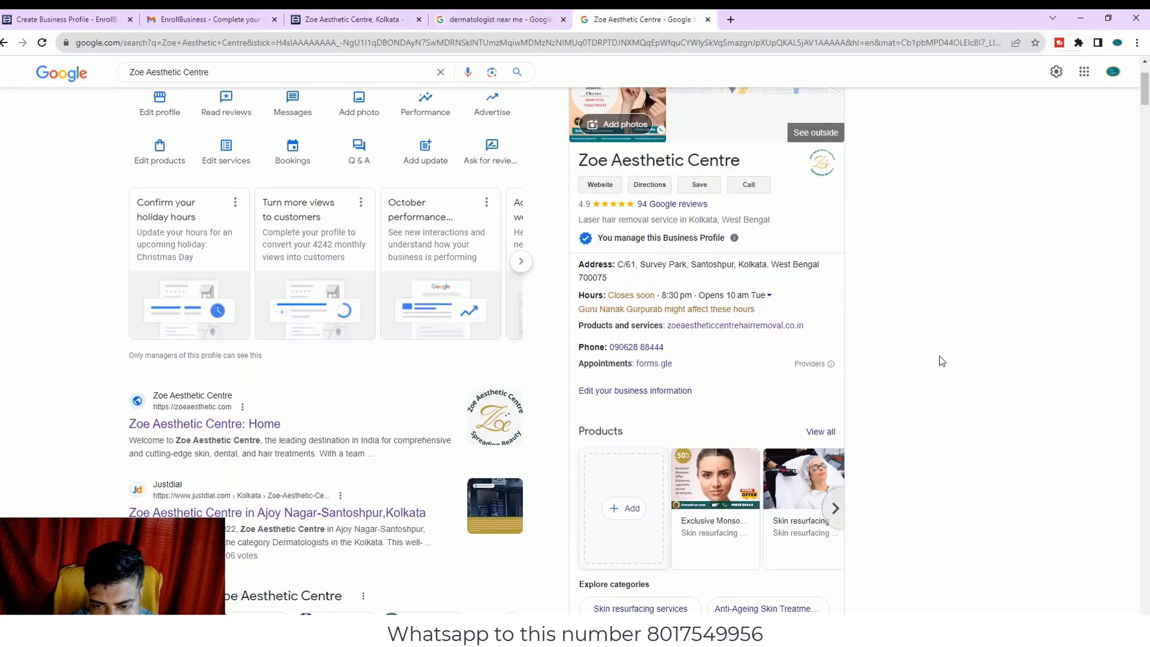
scroll(942, 361, down, 8)
scroll(941, 361, up, 10)
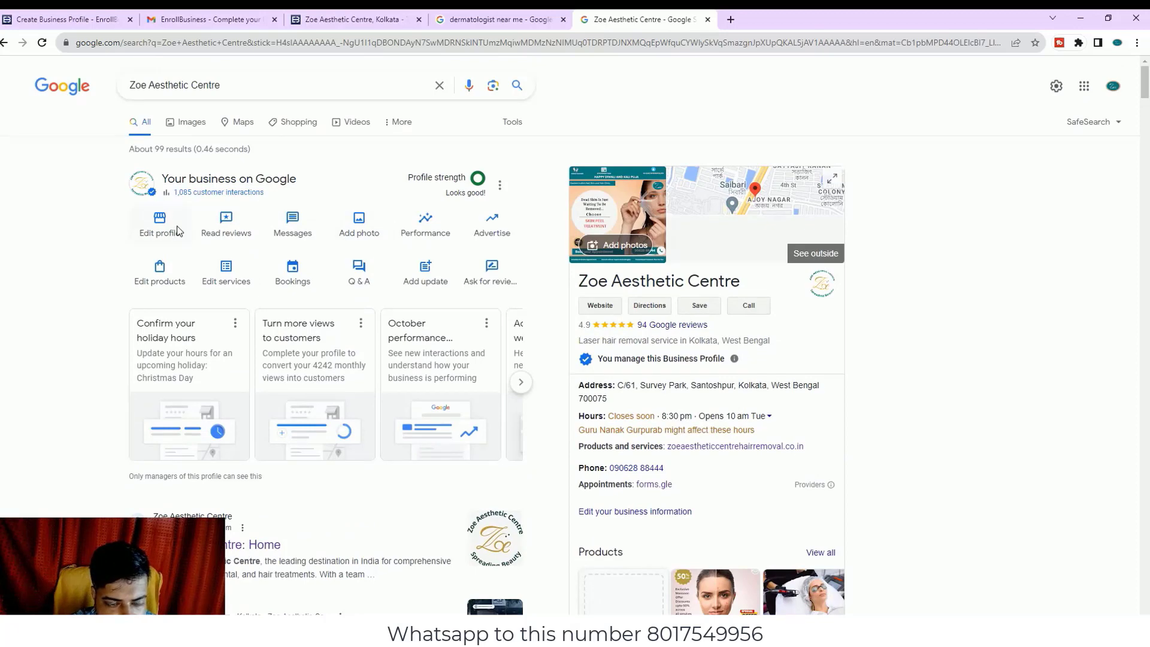
click(695, 358)
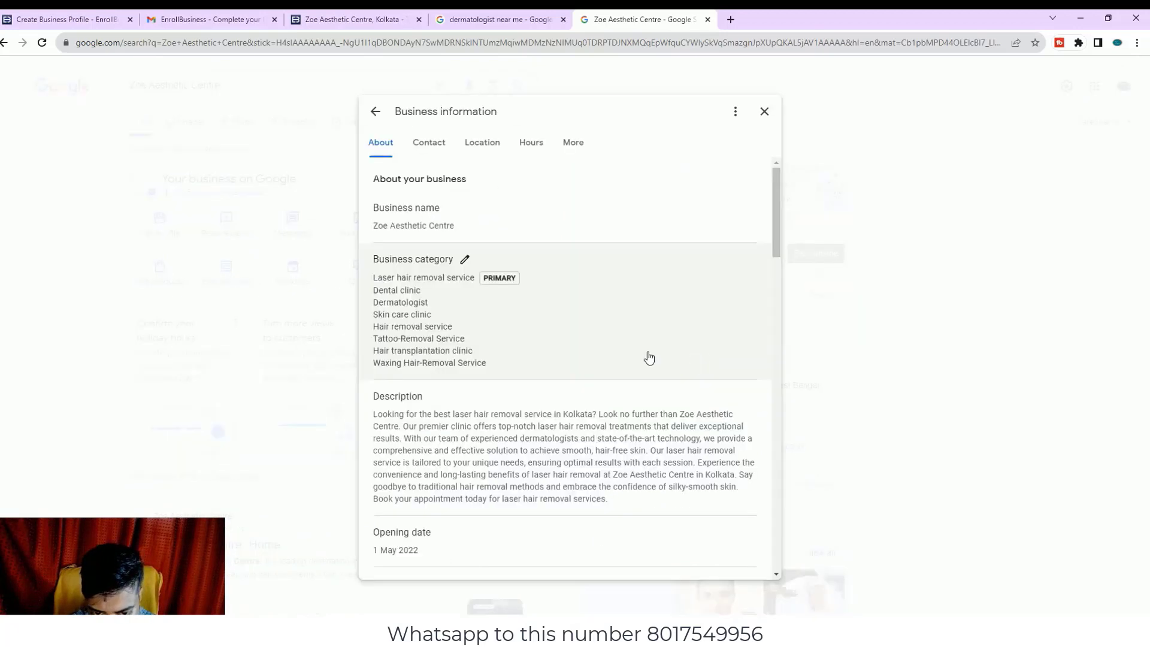
scroll(511, 168, down, 3)
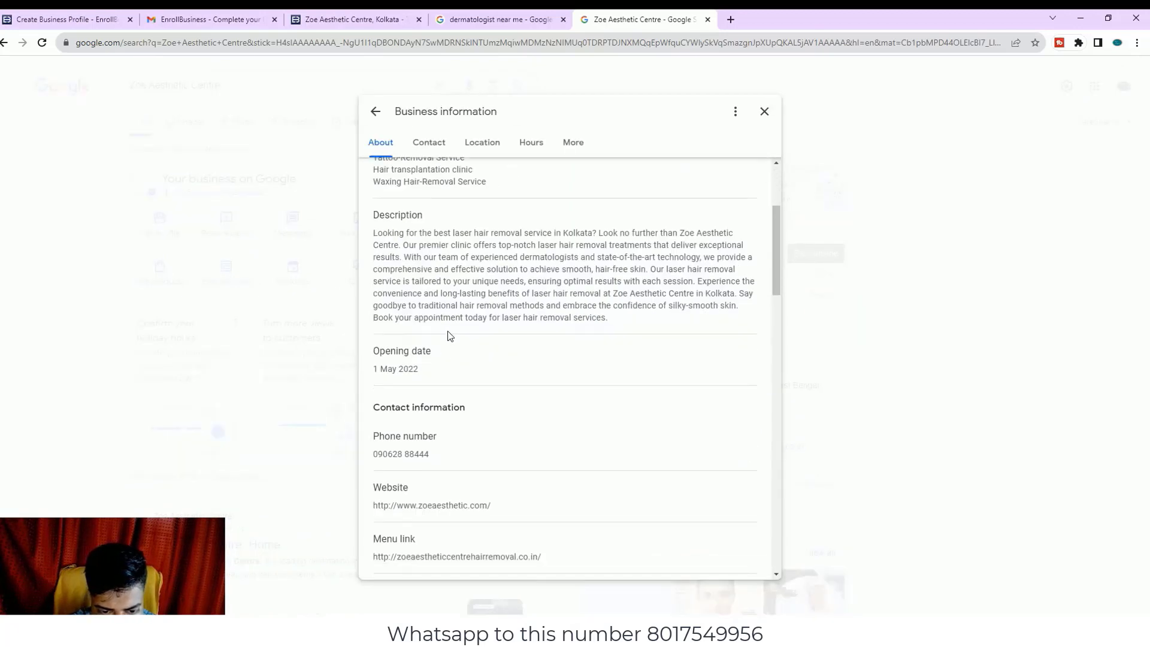
click(467, 362)
scroll(548, 405, down, 4)
scroll(547, 405, down, 8)
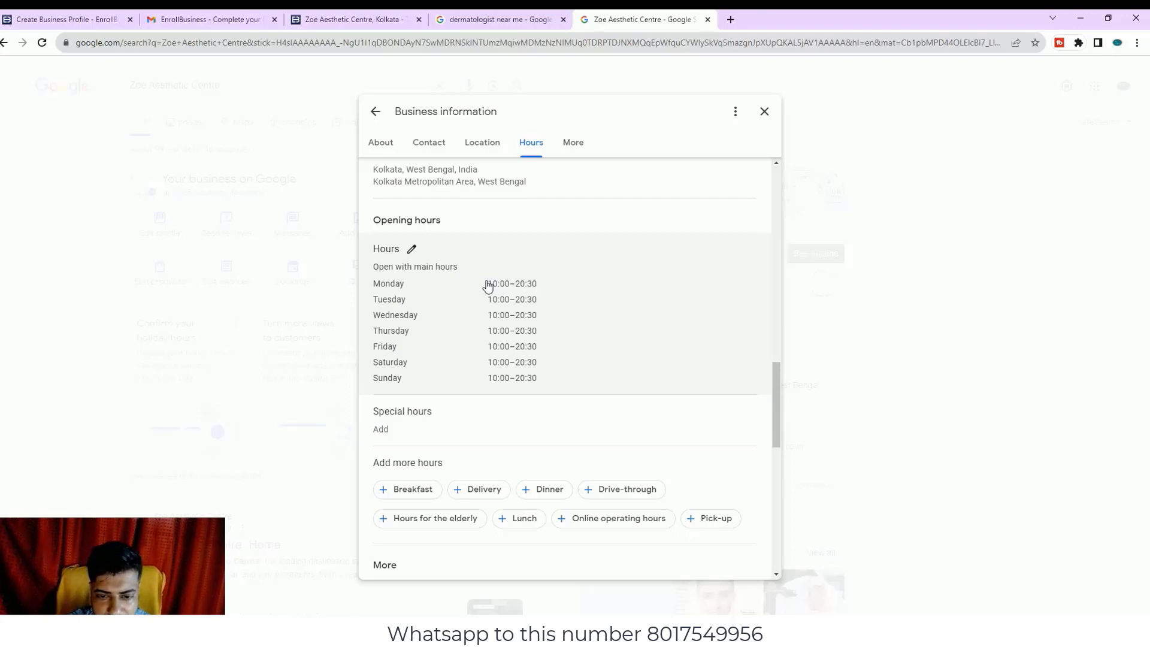
- Return to the EnrollBusiness profile and set Monday's working hours from 10:00 to 08:30
click(496, 18)
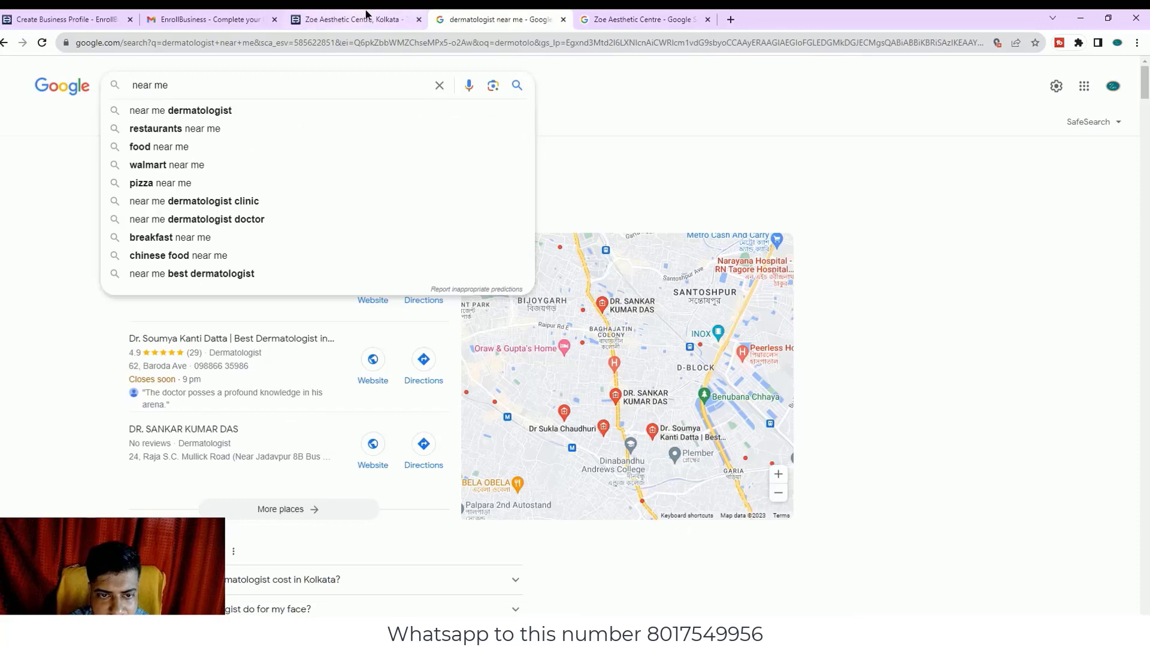
click(366, 12)
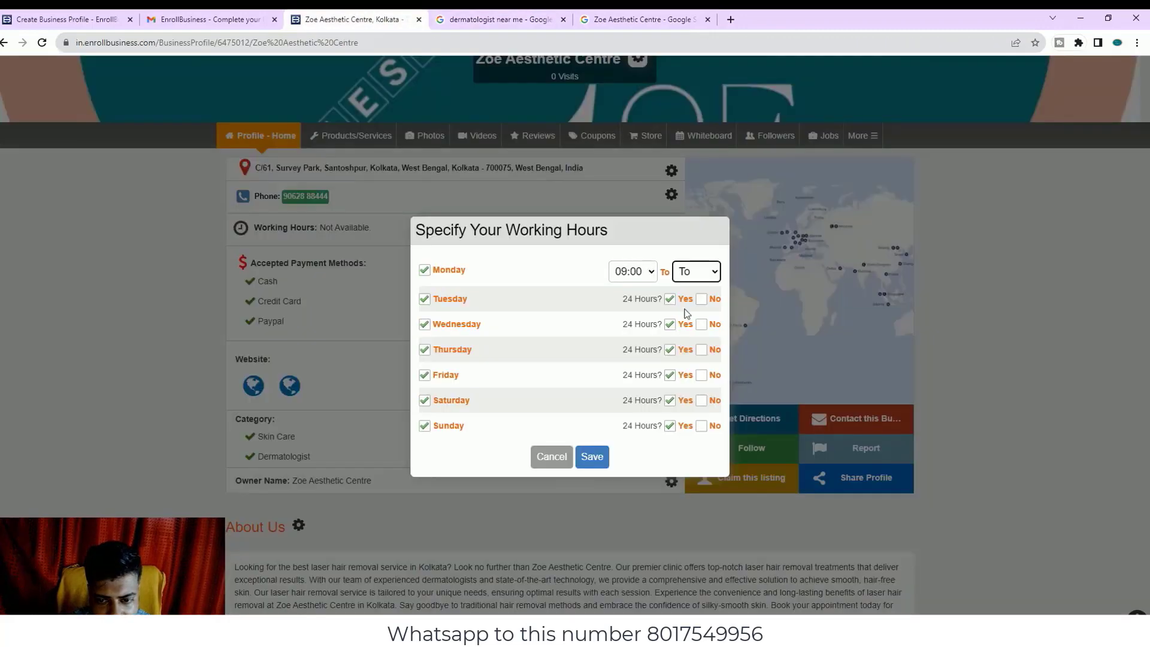
click(636, 478)
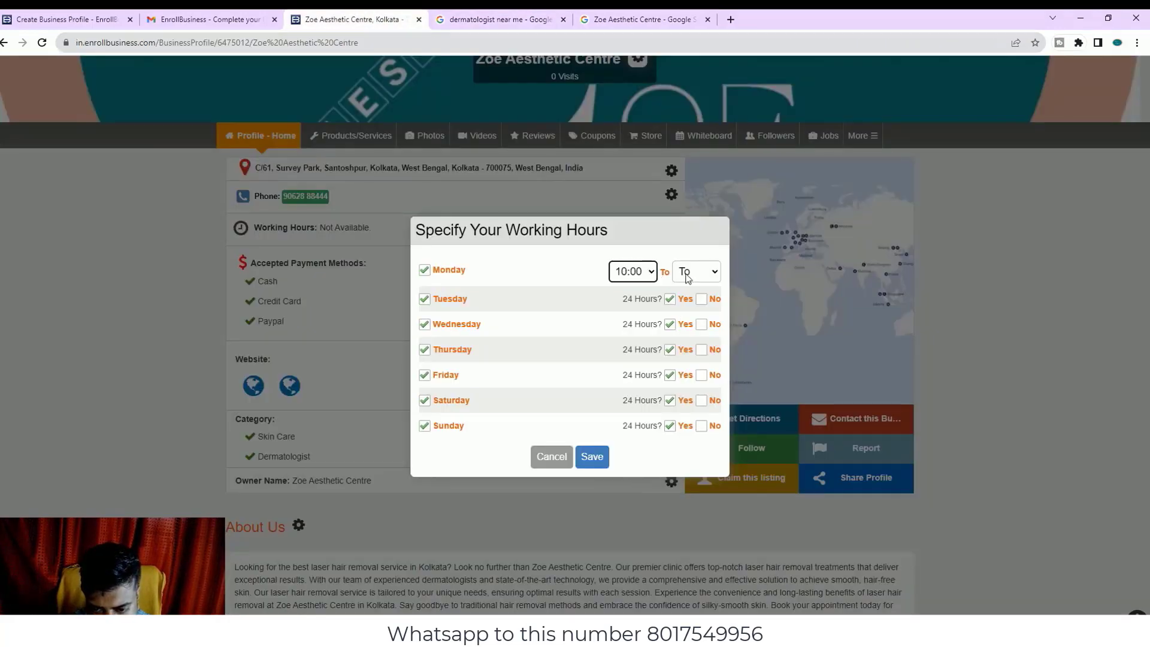
click(716, 271)
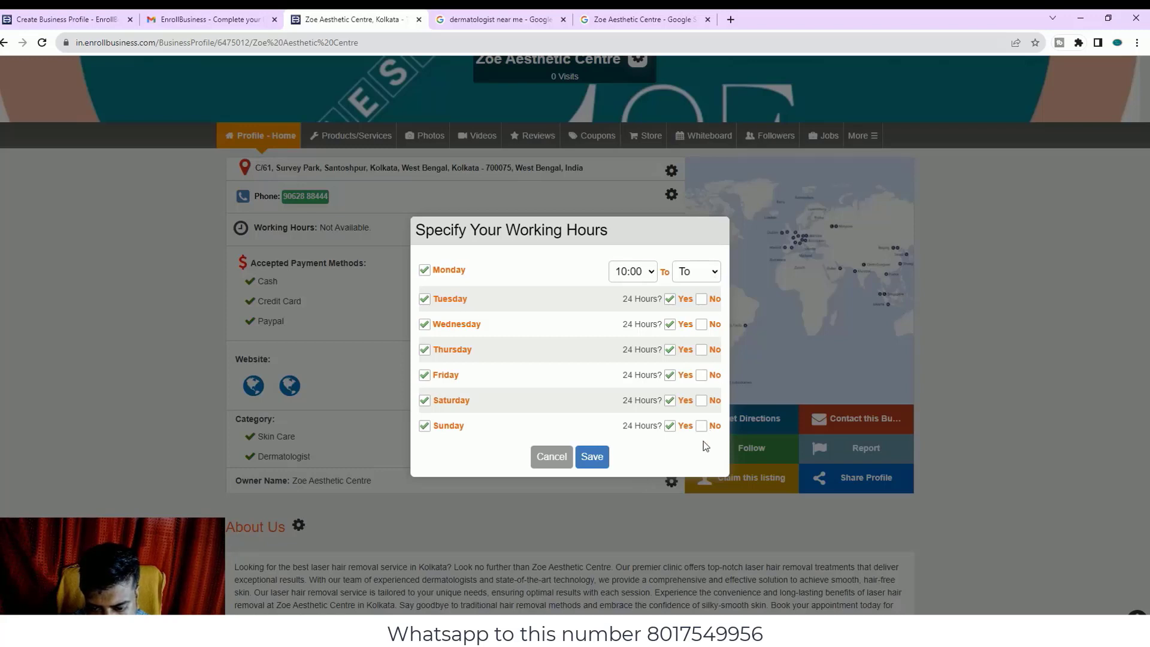
click(699, 405)
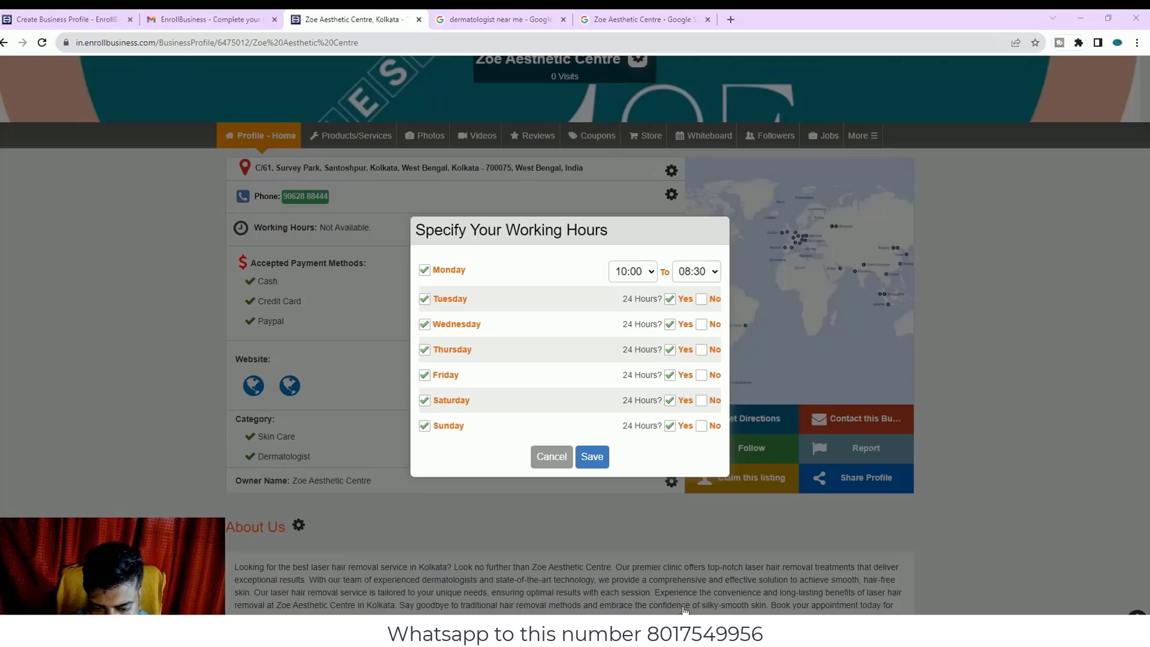
- Recheck the opening hours in the Google business information, close it and return to the EnrollBusiness profile
click(628, 18)
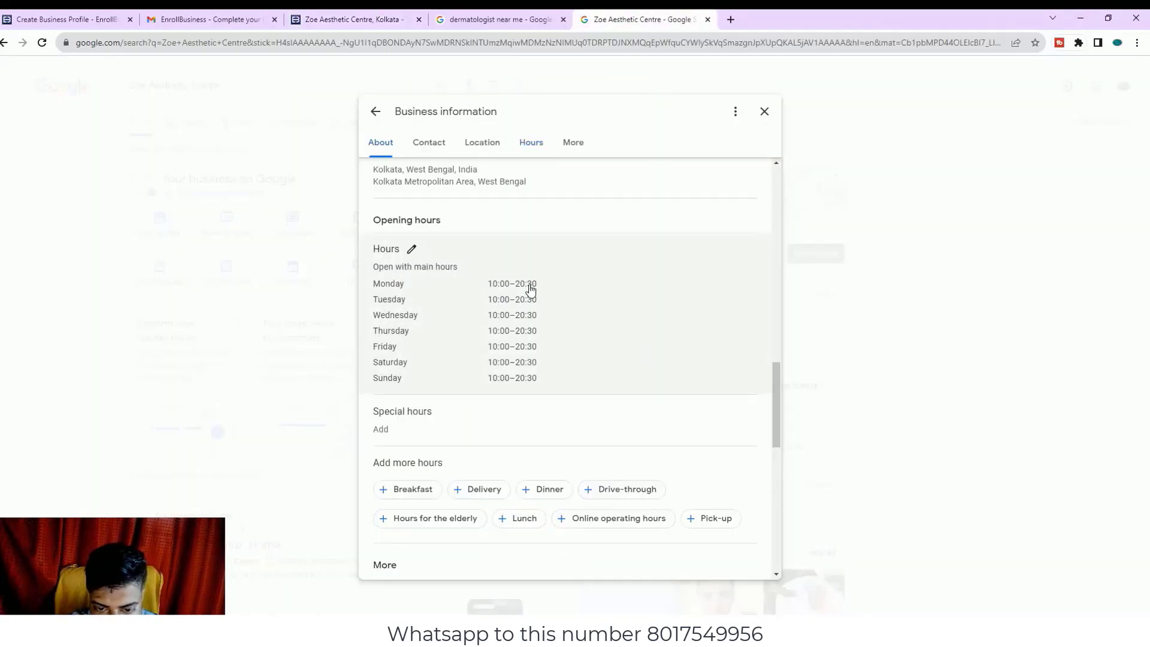
click(766, 111)
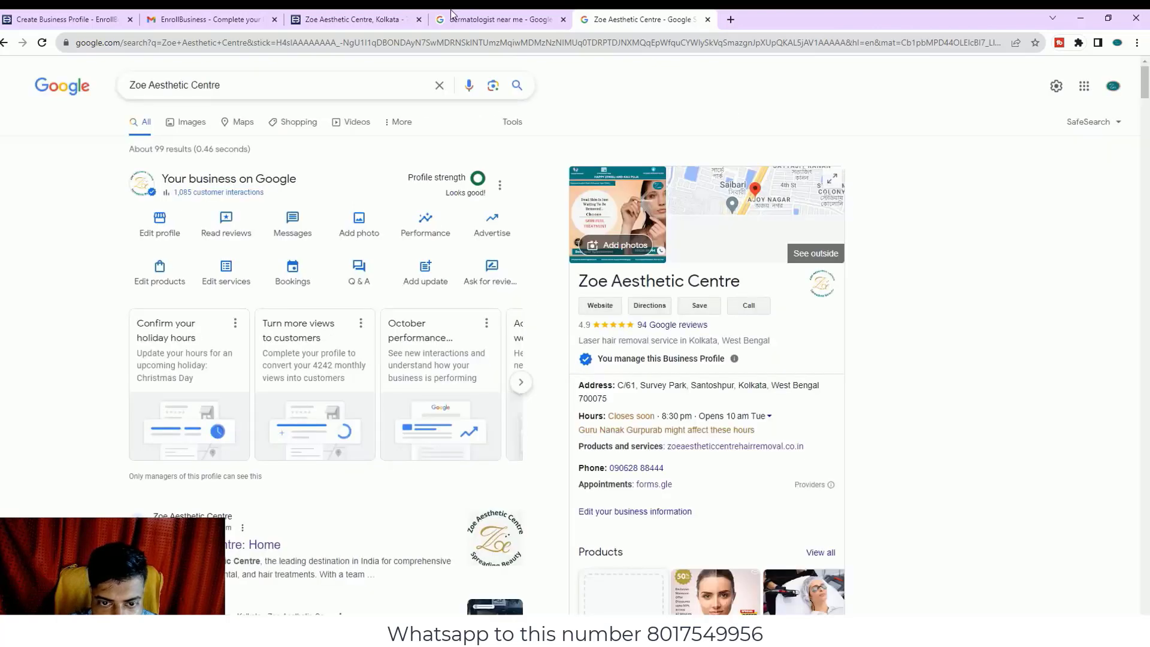
key(ctrl+shift+Tab)
key(ctrl+shift+Tab)
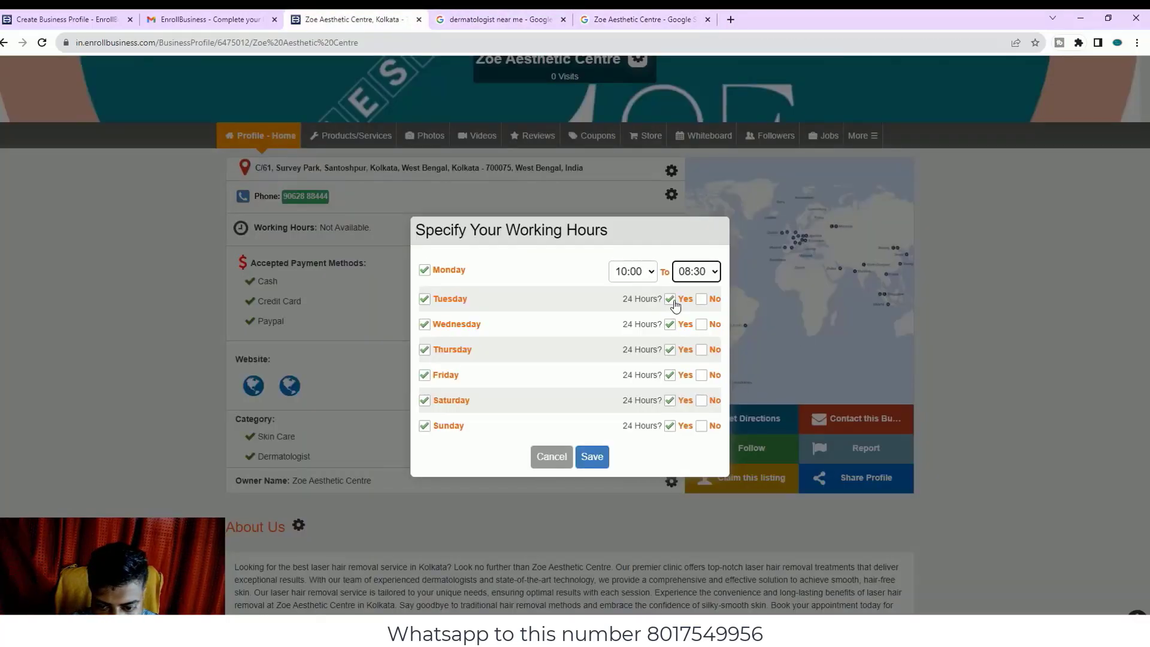
- Turn off 24-hour opening for Tuesday to Sunday, using 10:00 to 08:30 for each day, and try to save
click(702, 299)
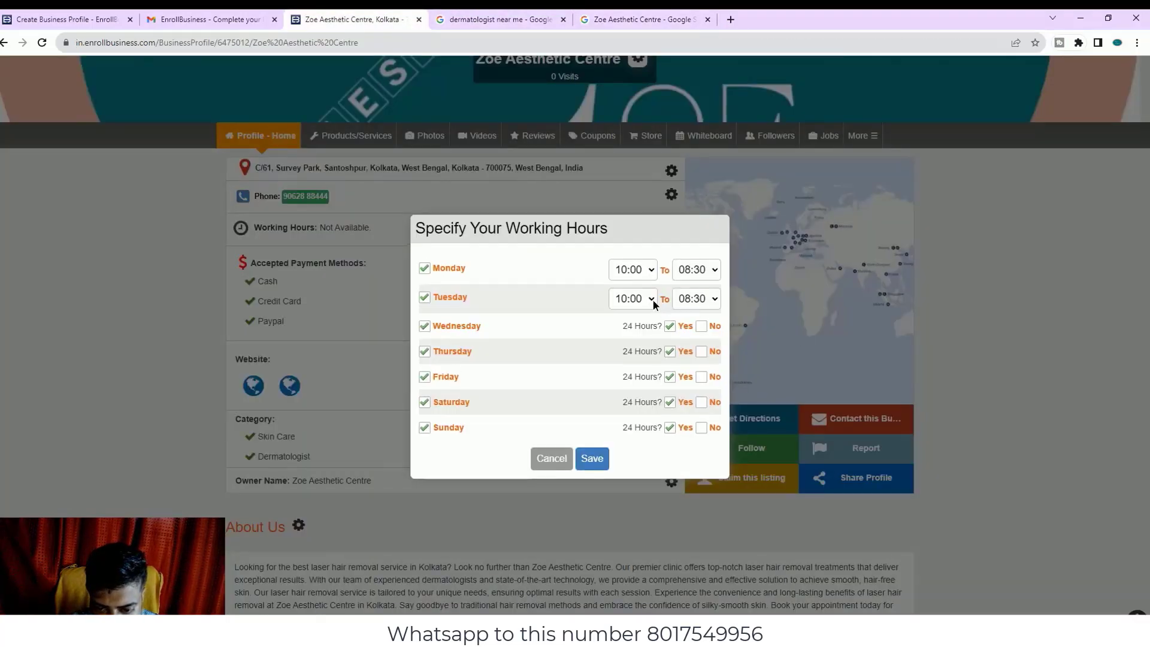
click(702, 328)
click(701, 357)
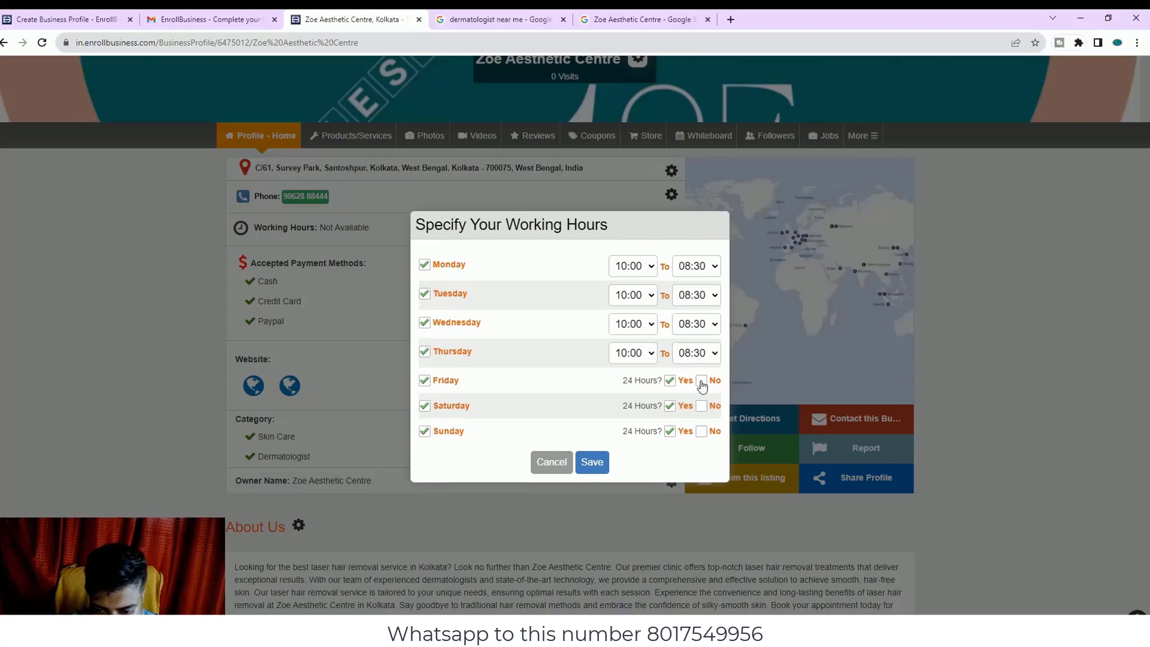
click(701, 384)
click(702, 407)
click(701, 433)
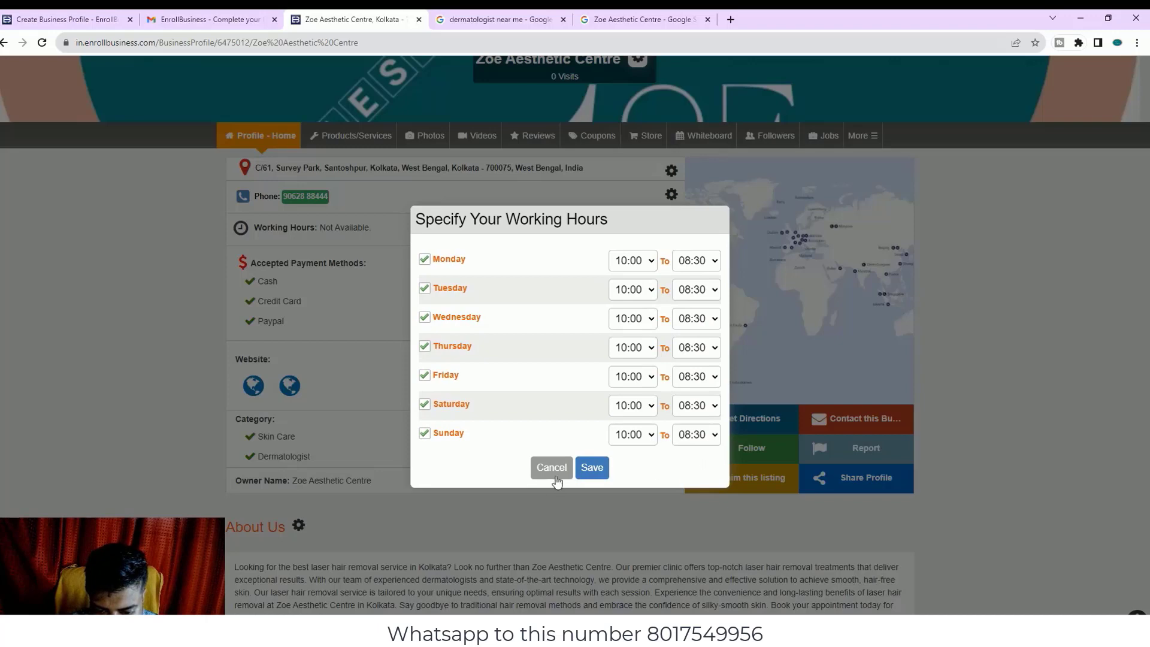
click(592, 471)
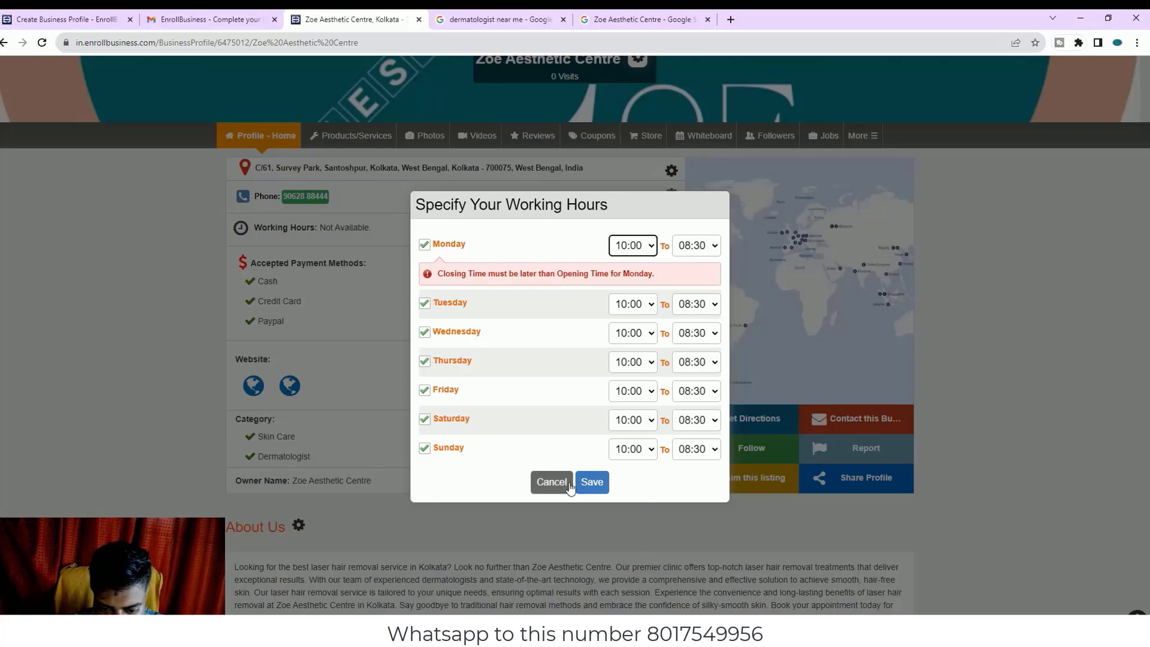
click(589, 483)
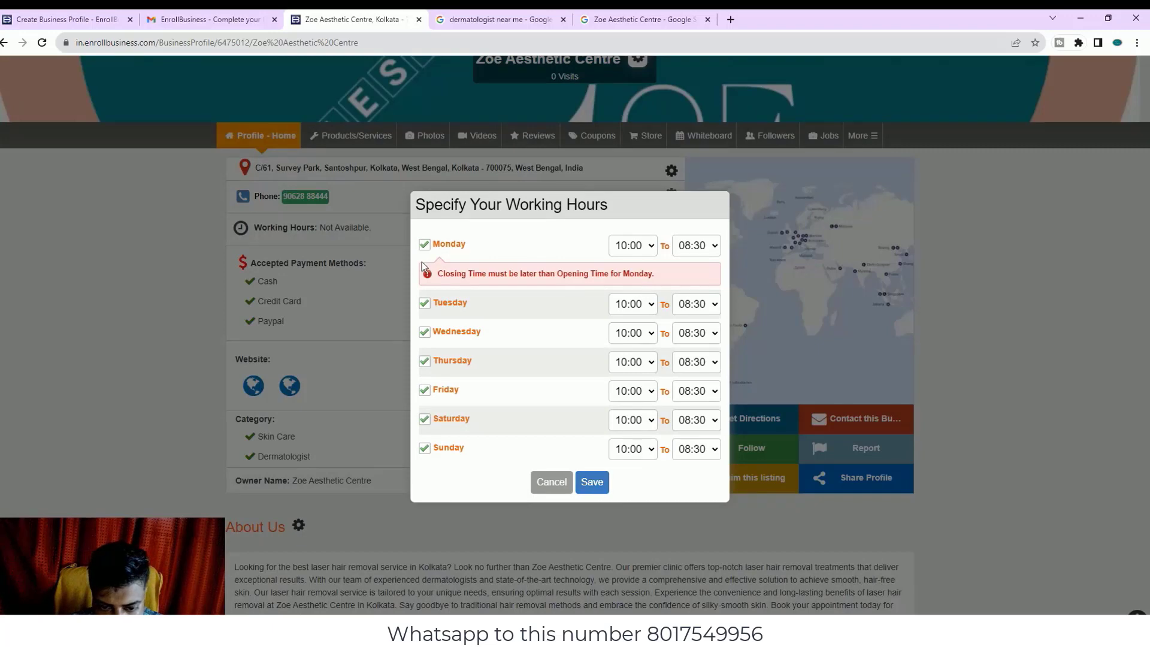
- Try saving the working hours with Monday excluded, and re-enable Monday without 24-hour opening
click(425, 246)
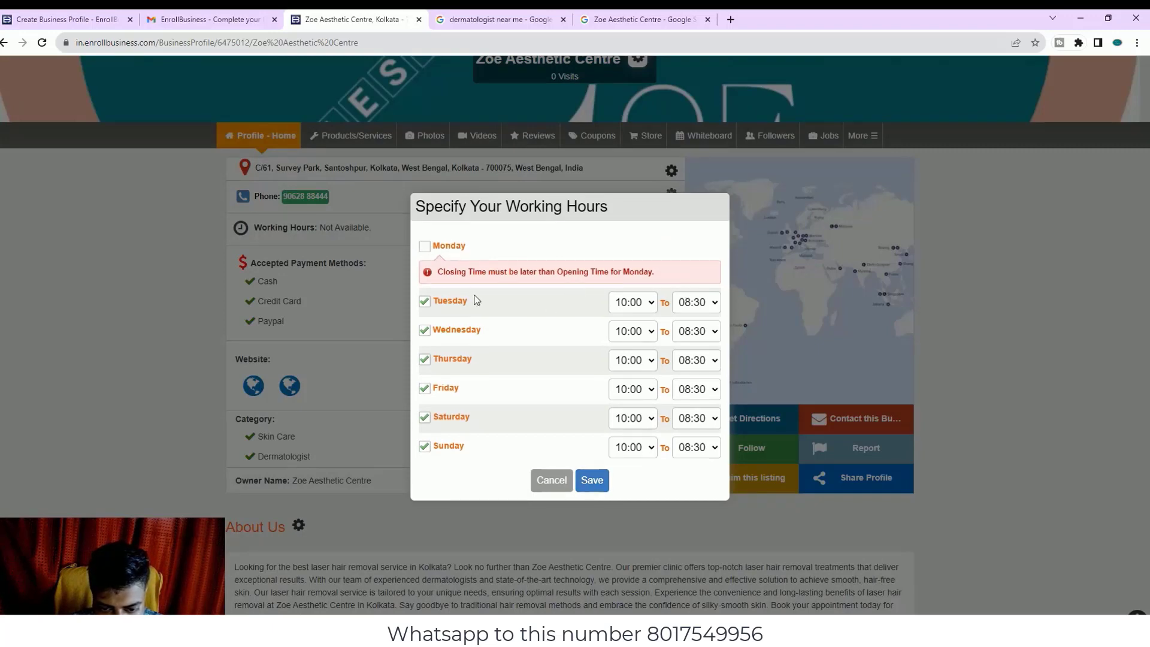
click(592, 486)
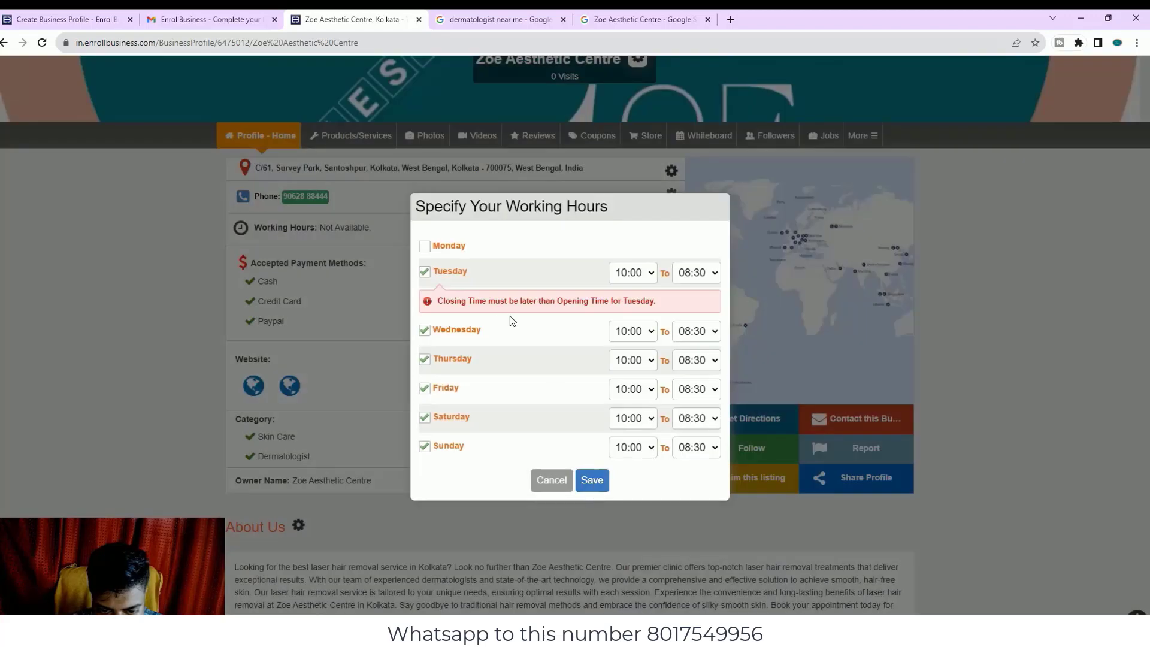
click(424, 247)
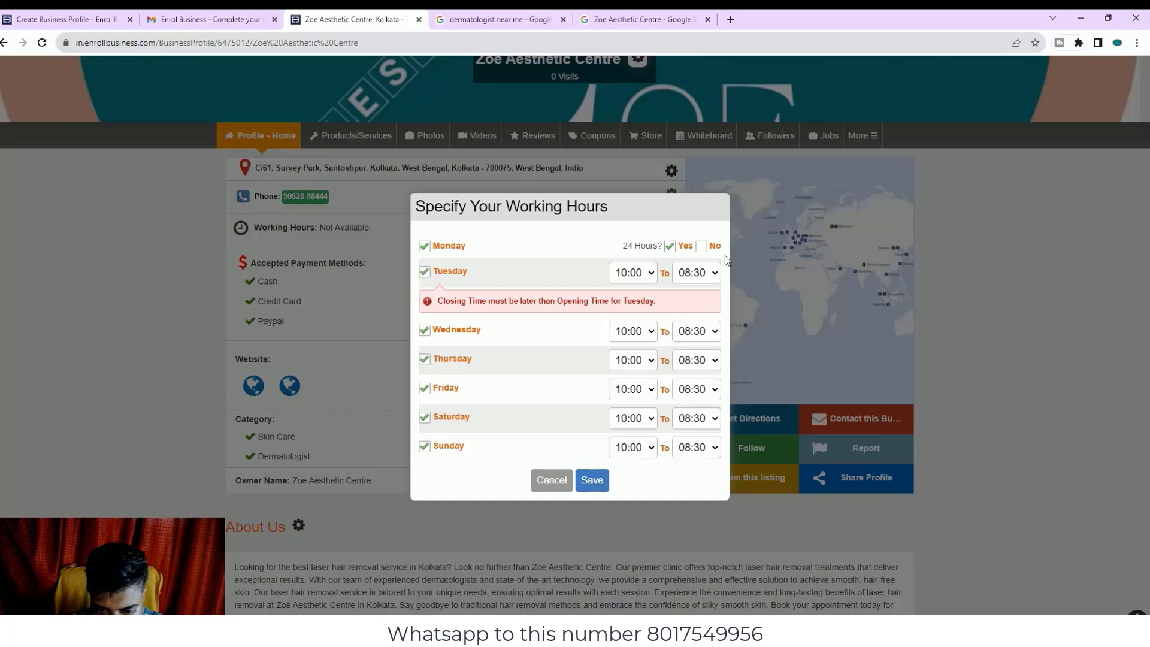
click(702, 247)
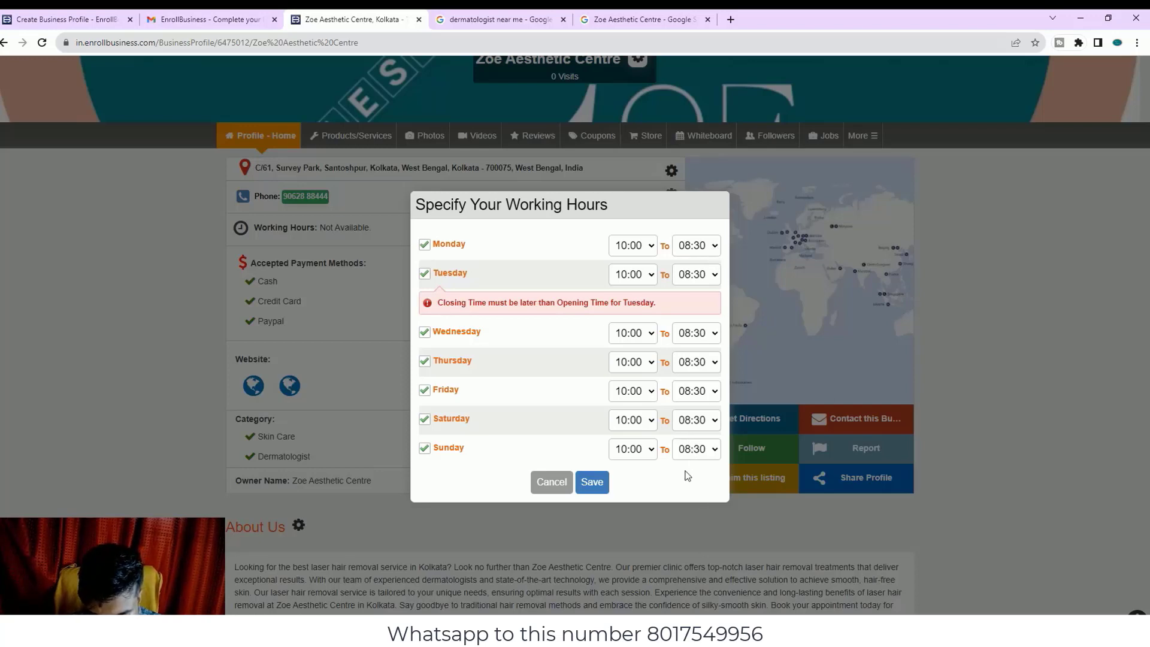
- Set the closing time to 20:30 for Monday through Sunday and save the working hours
click(699, 344)
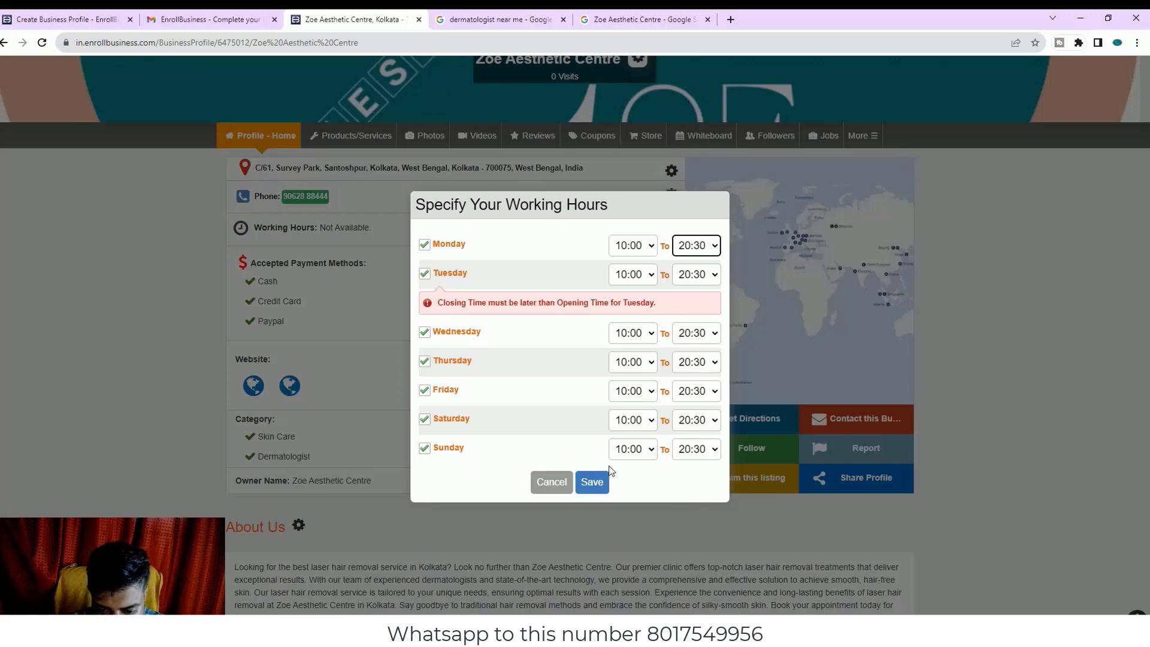
click(598, 482)
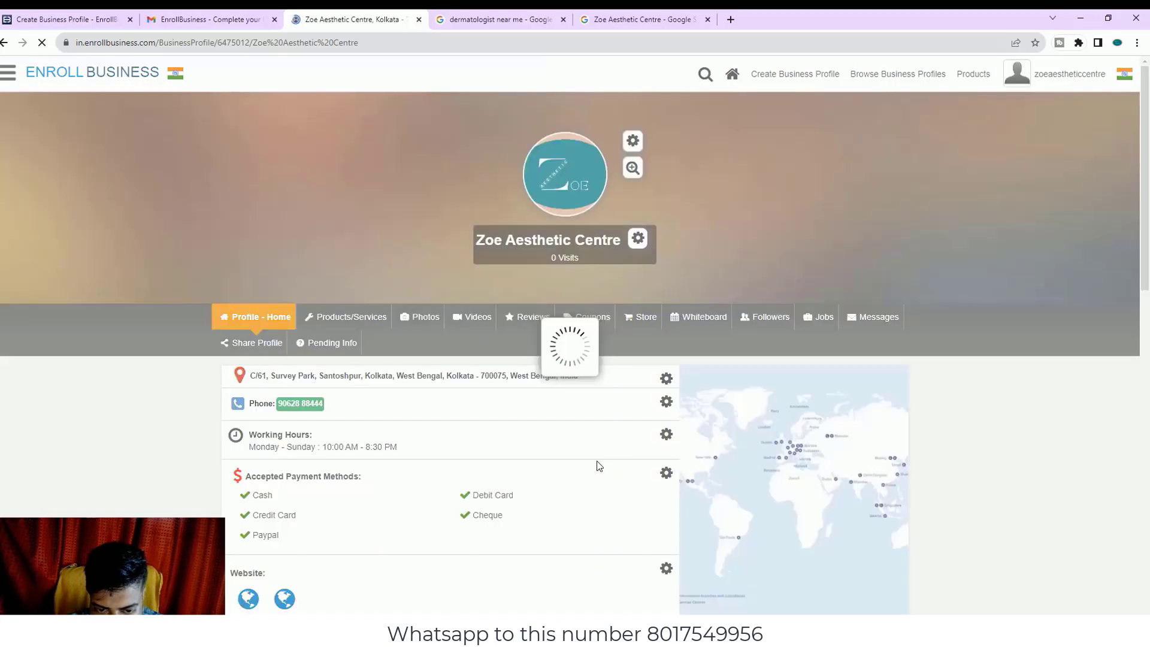
- Reopen the saved working hours to check each day's times and save them again
scroll(600, 462, down, 6)
scroll(551, 390, up, 3)
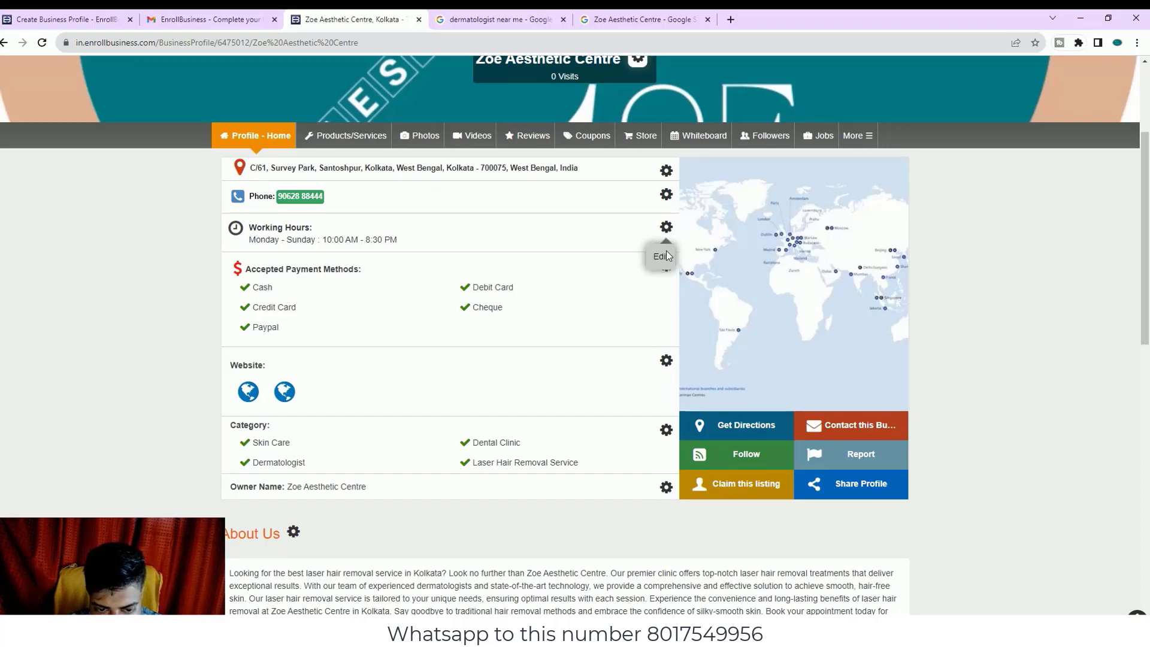
click(668, 256)
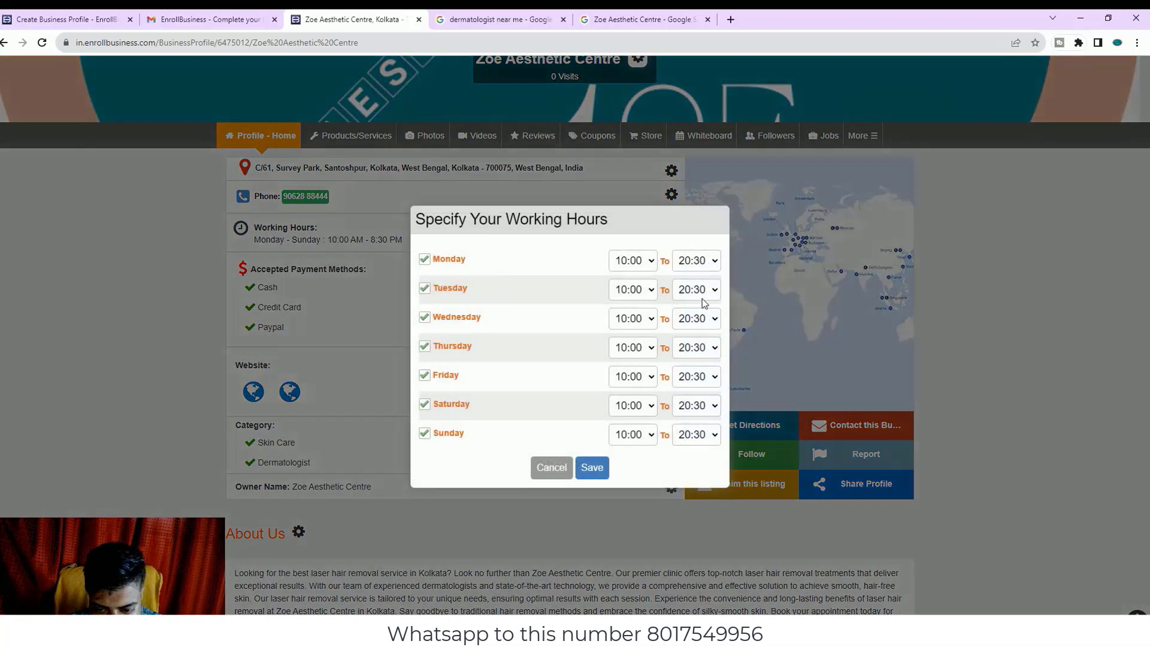
click(593, 474)
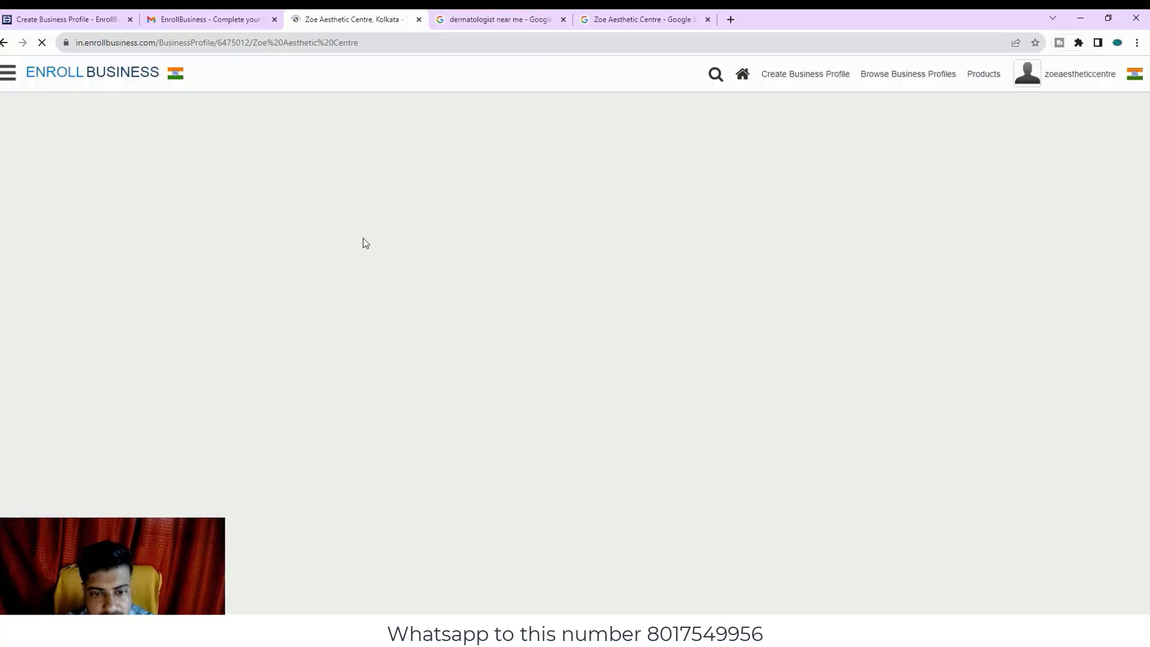
- Review the profile's details and open its website links for editing
scroll(436, 436, down, 7)
scroll(513, 433, up, 3)
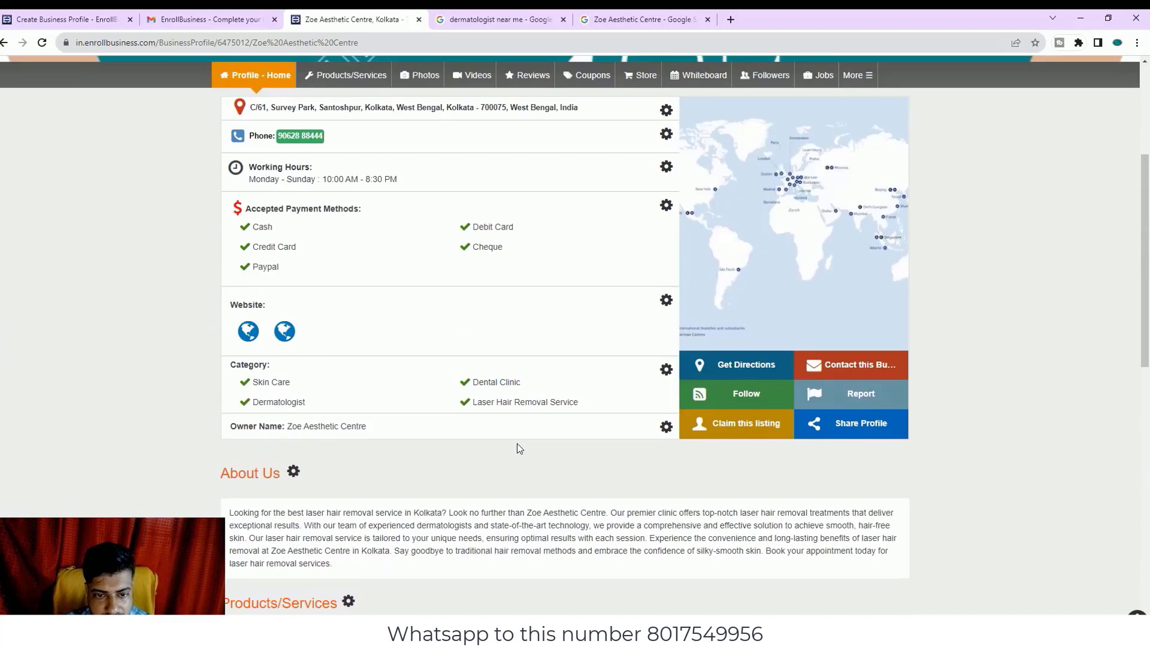
scroll(369, 352, down, 10)
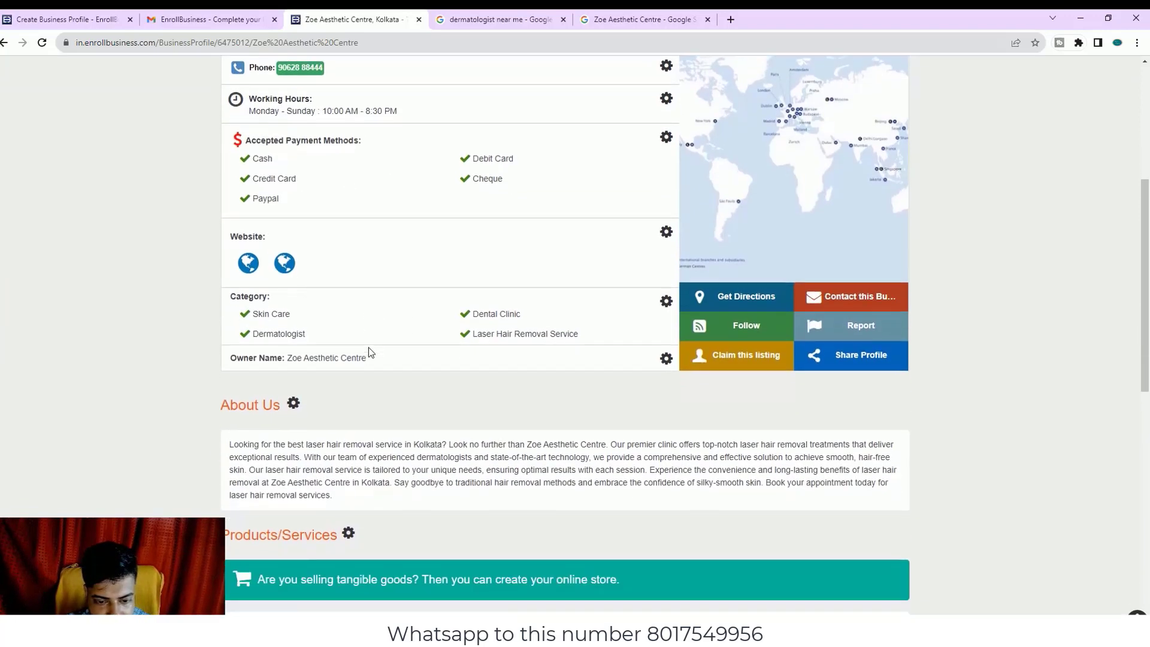
scroll(624, 346, up, 13)
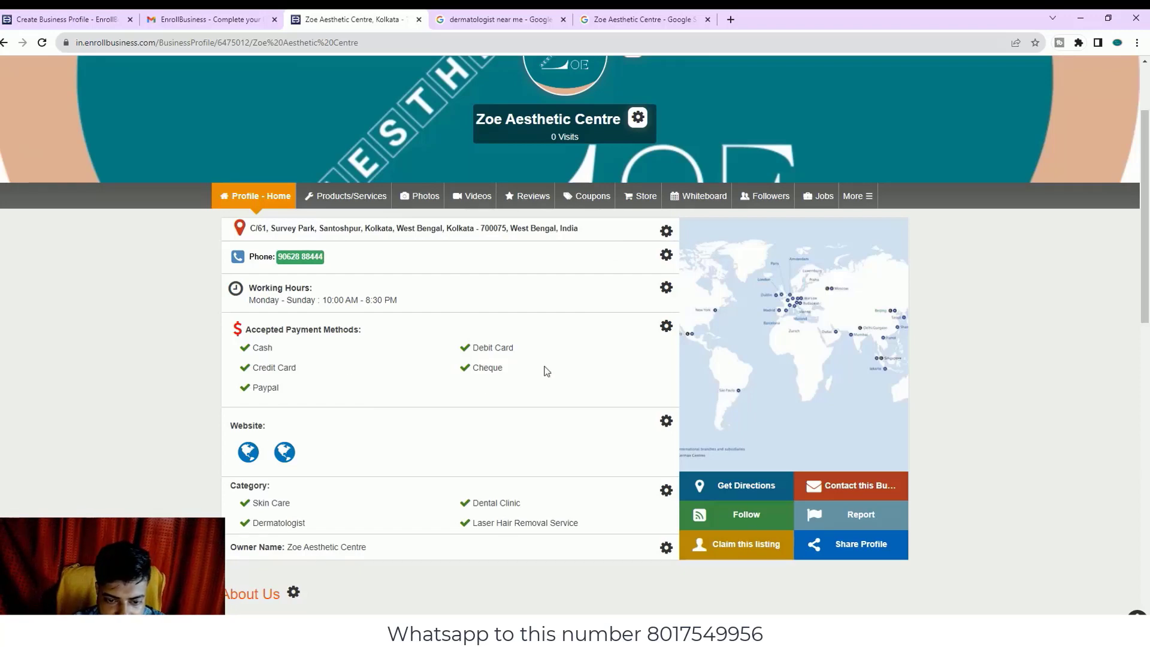
scroll(552, 371, down, 2)
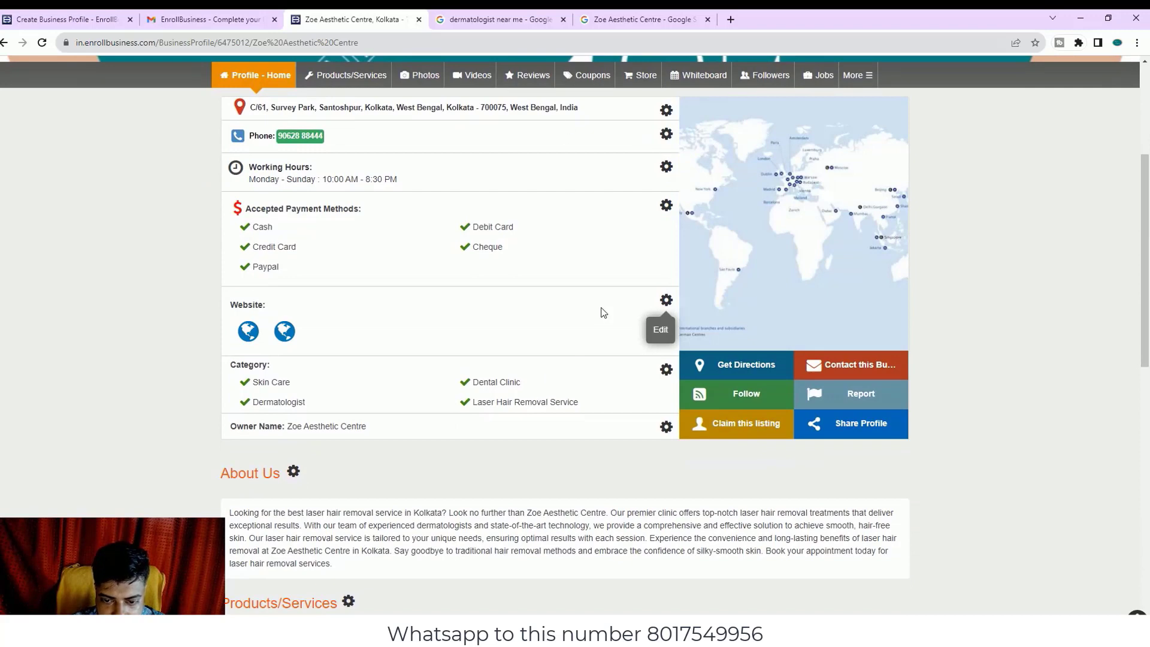
click(666, 301)
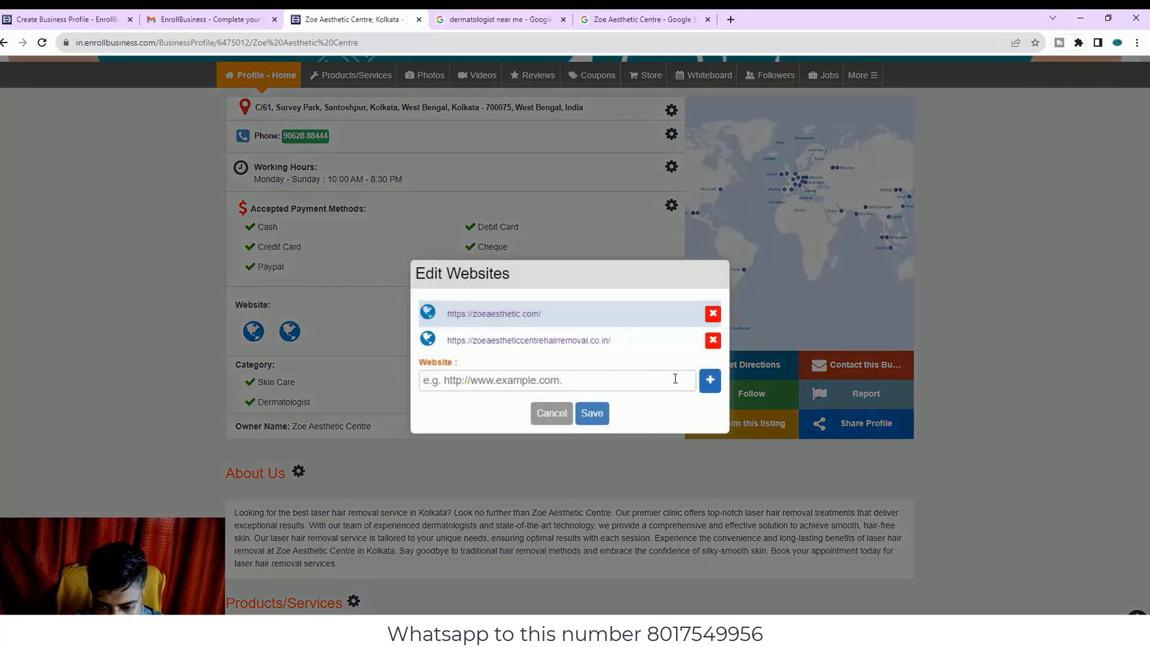
click(578, 382)
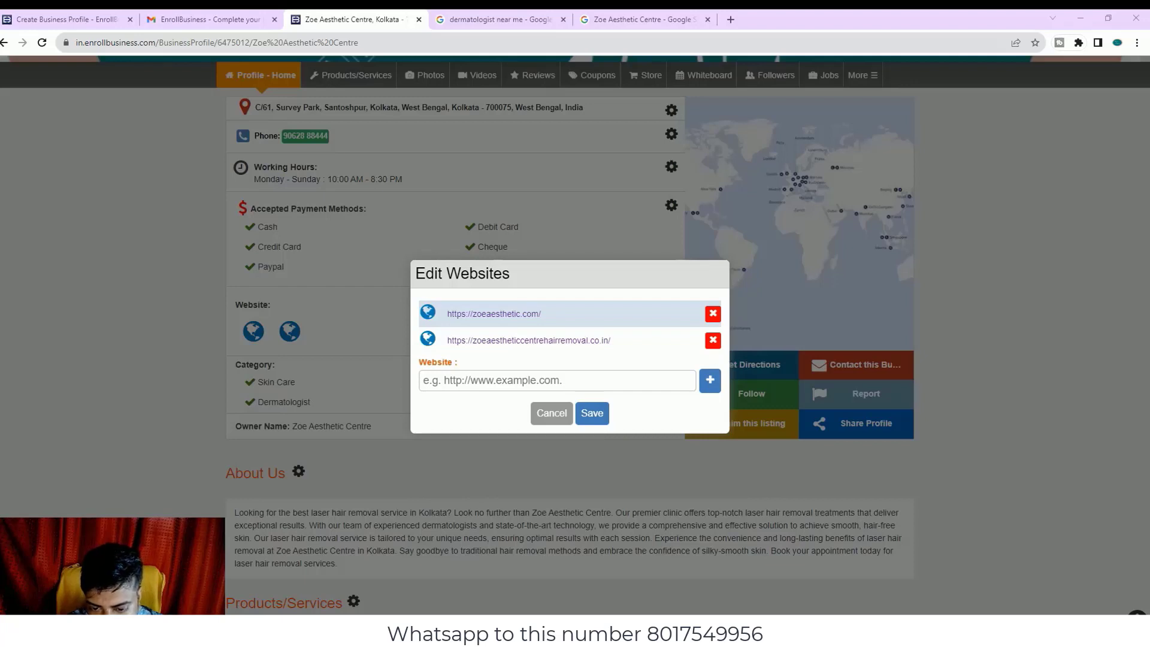
click(1086, 19)
text(https://maps.app.goo.gl/Qb5FH6bJ1rzviJoBA)
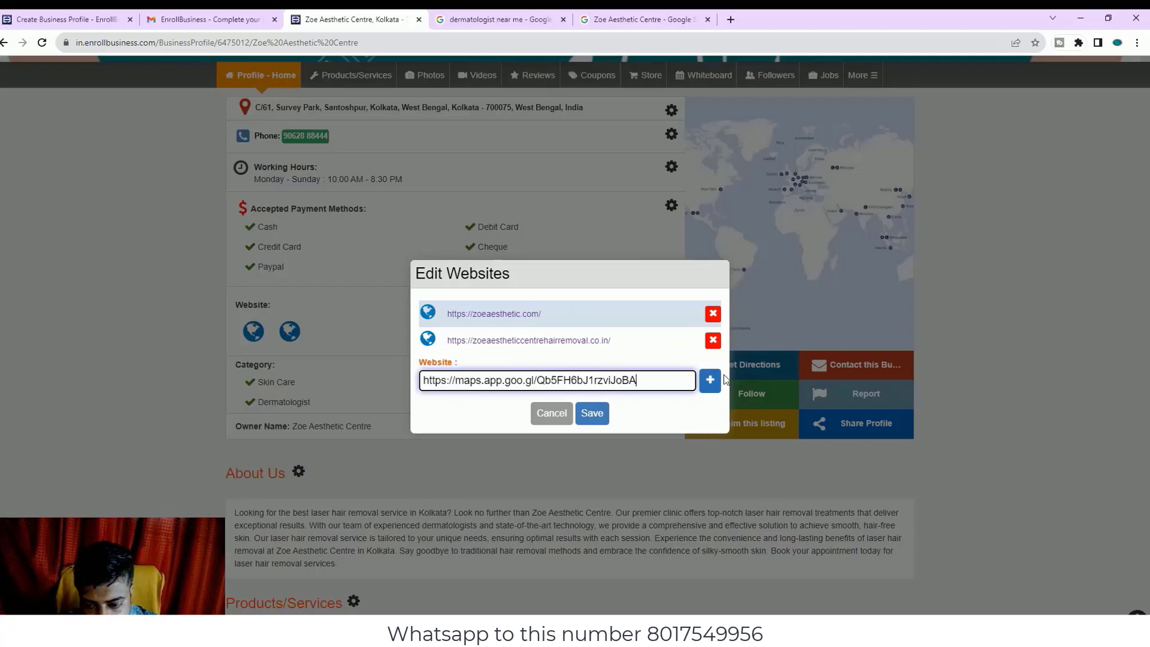
click(710, 379)
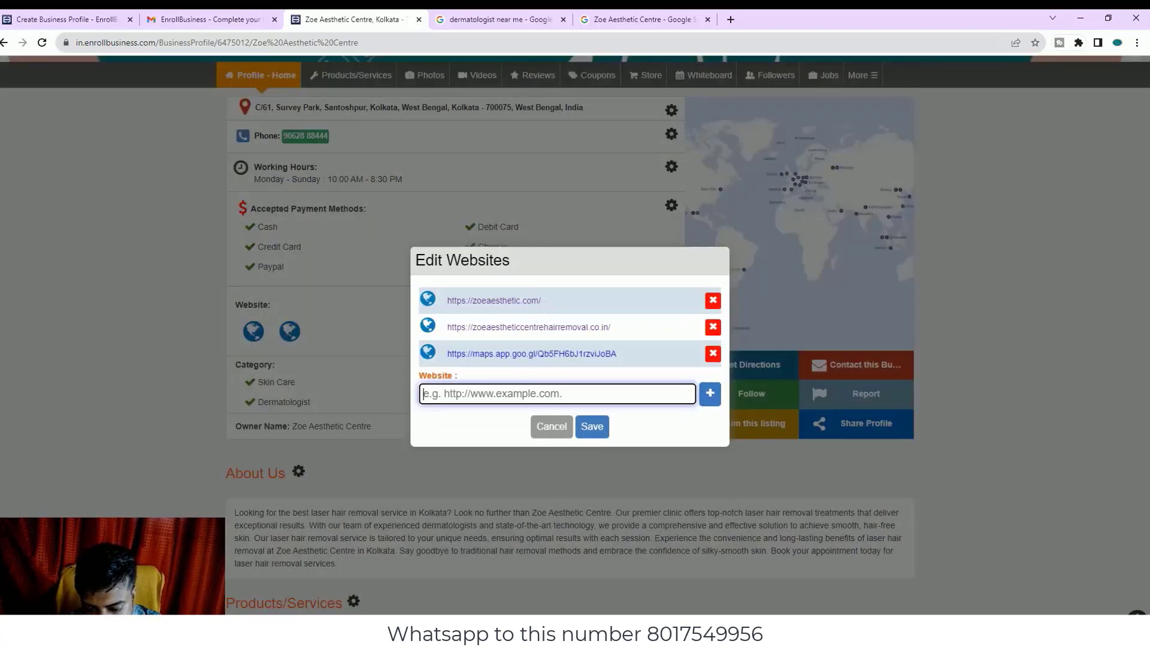
- Copy the clinic's Facebook profile link from the other window and add it to the profile's websites
key(alt+Tab)
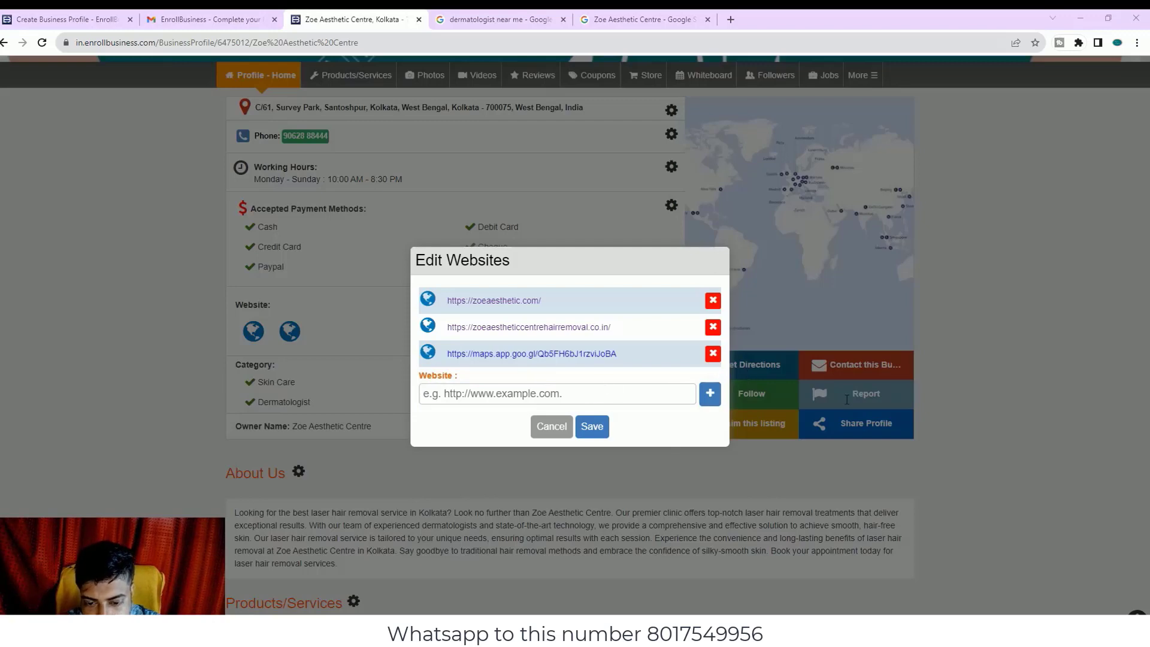
click(485, 393)
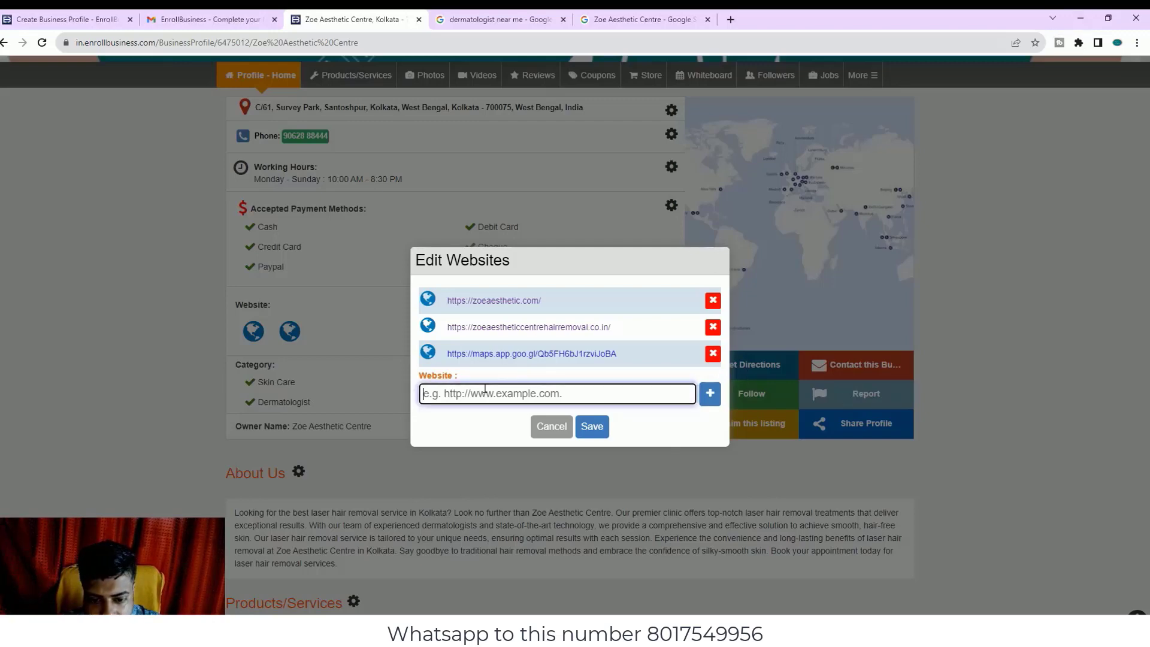
key(ctrl+v)
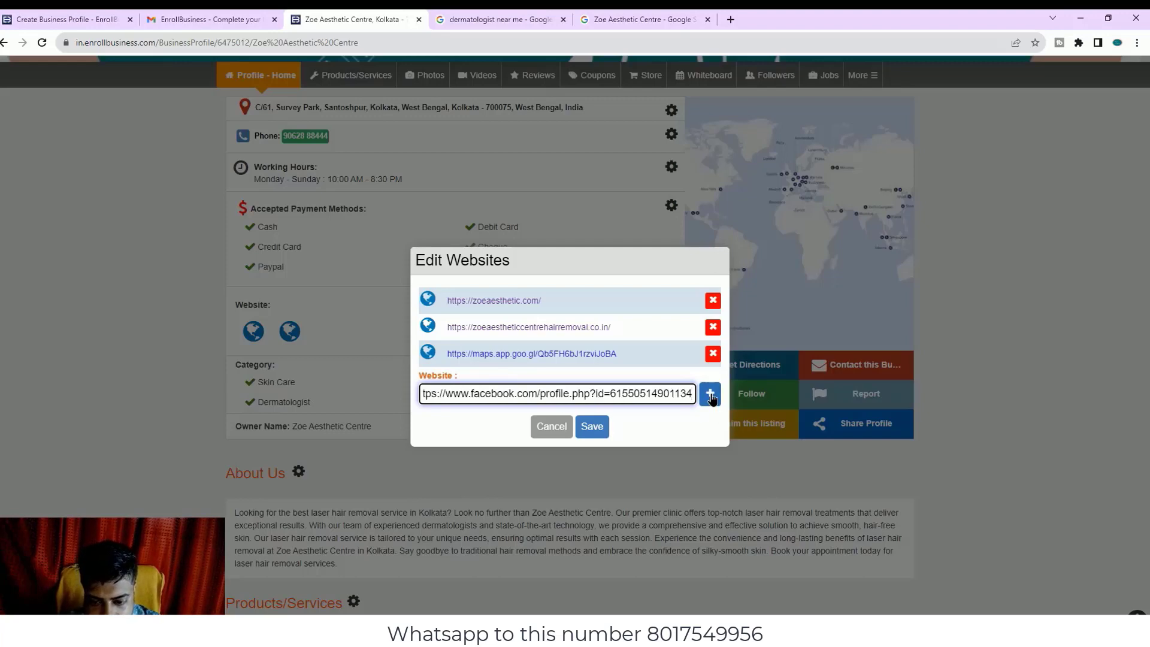
click(710, 394)
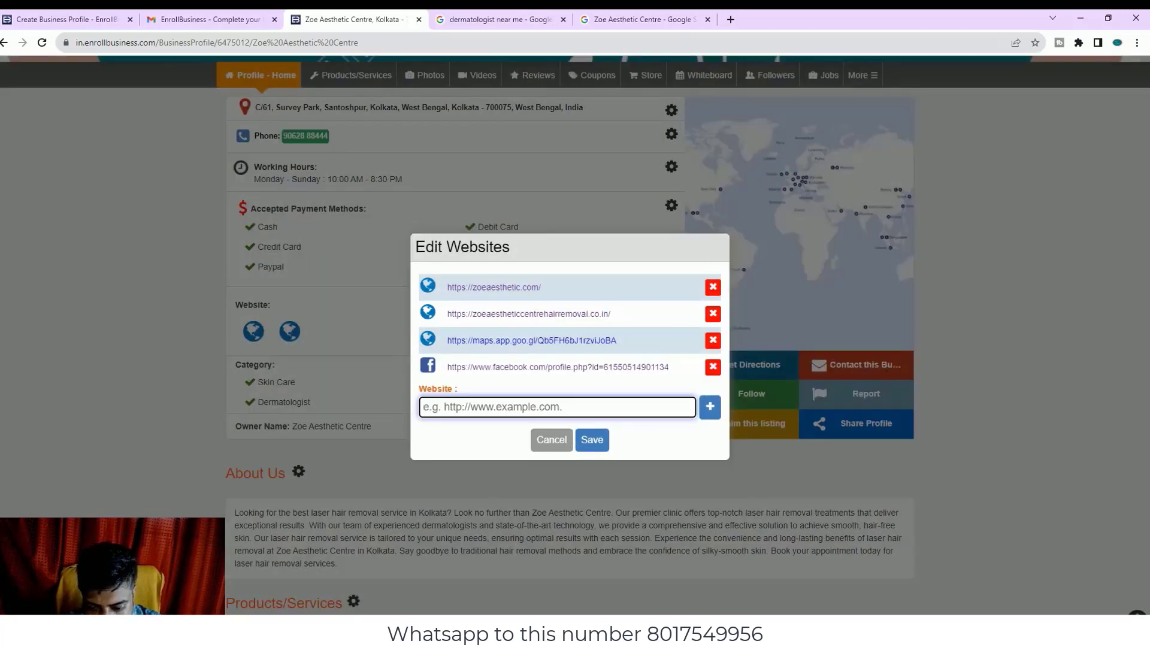
key(alt+Tab)
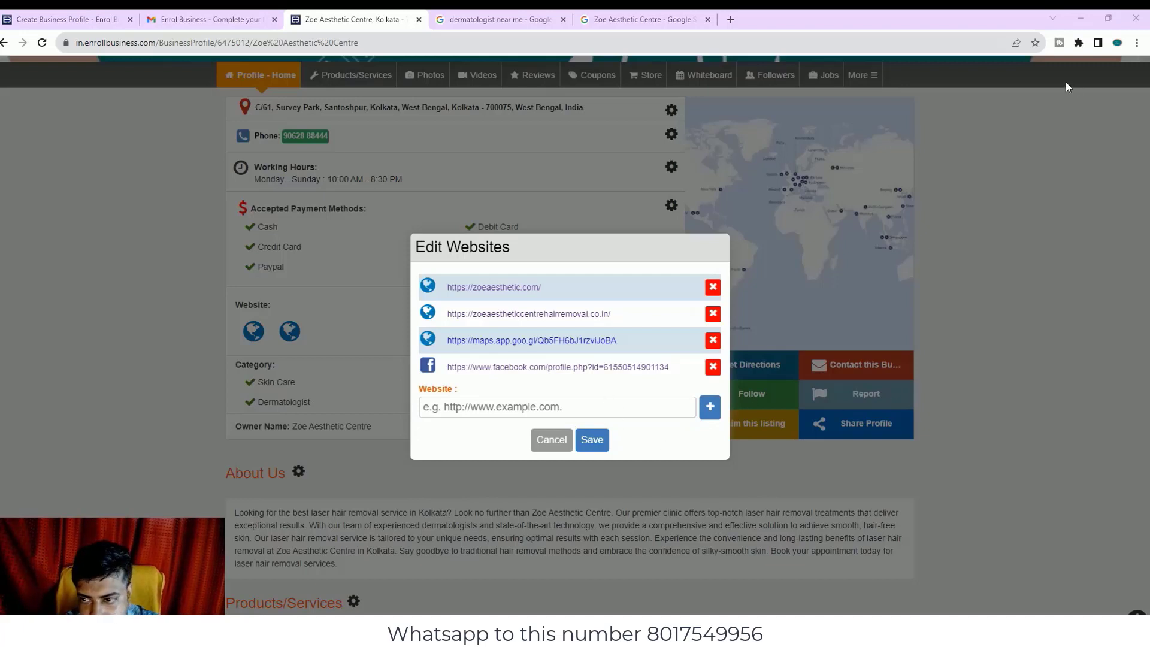
click(1094, 18)
key(ctrl+v)
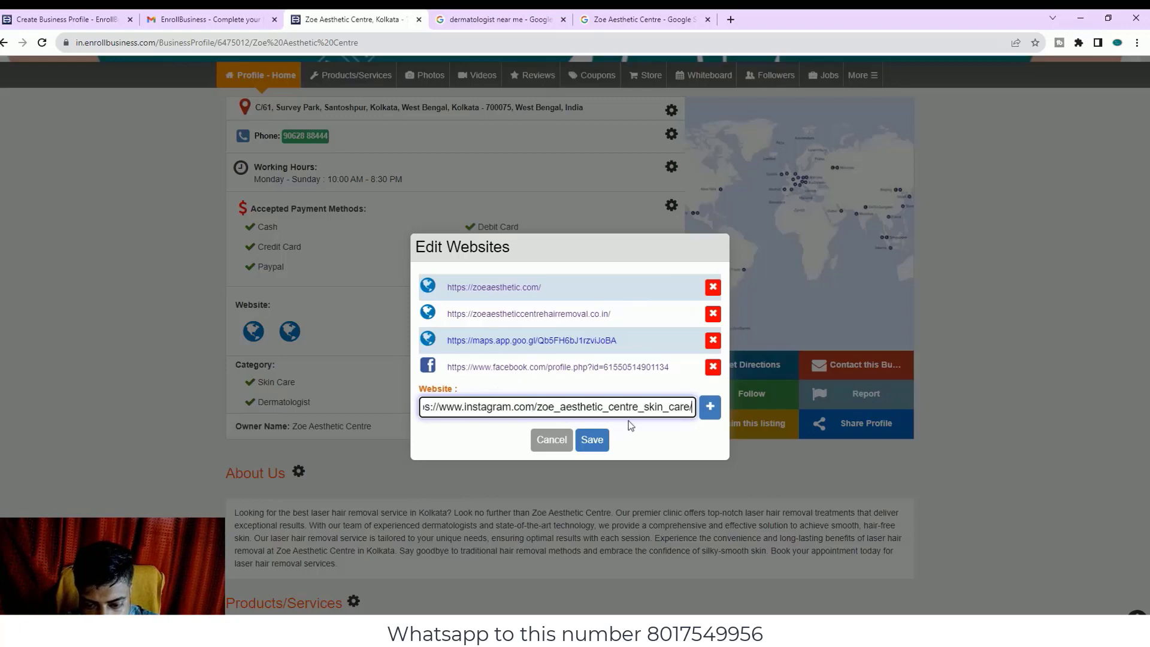
click(710, 407)
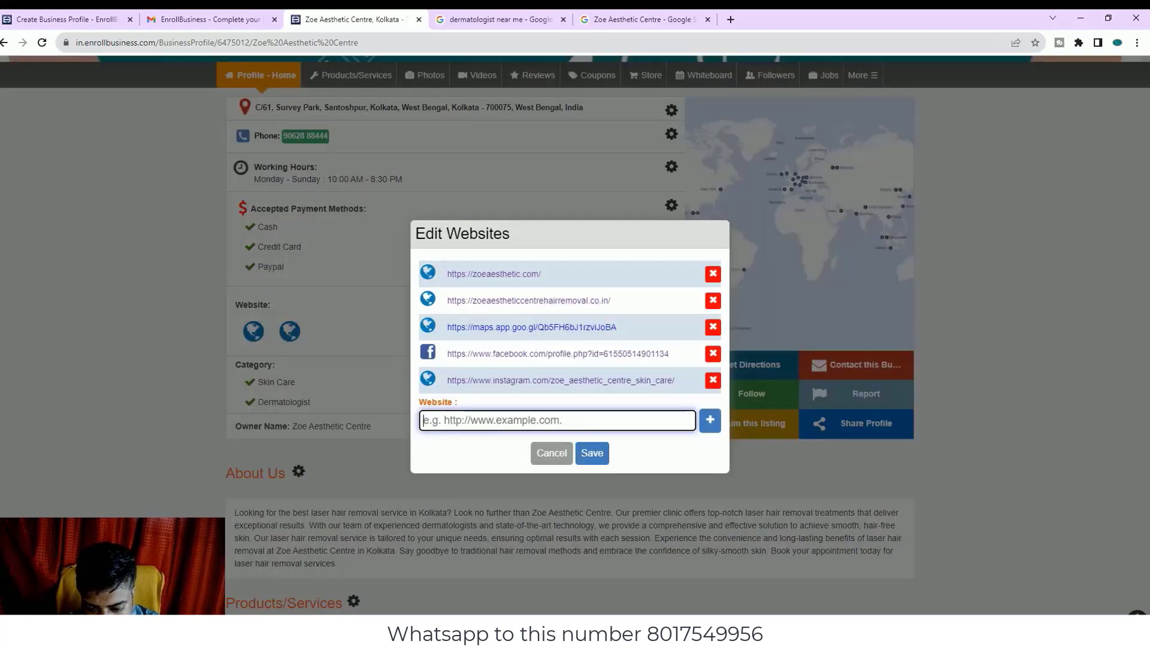
key(alt+Tab)
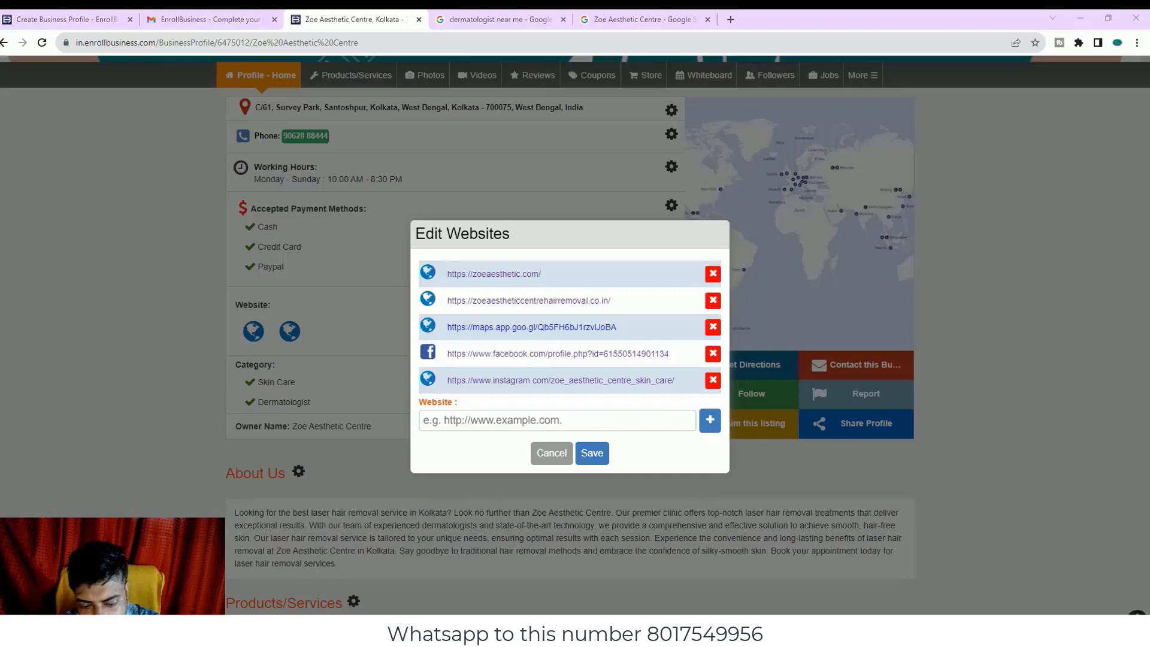
click(529, 418)
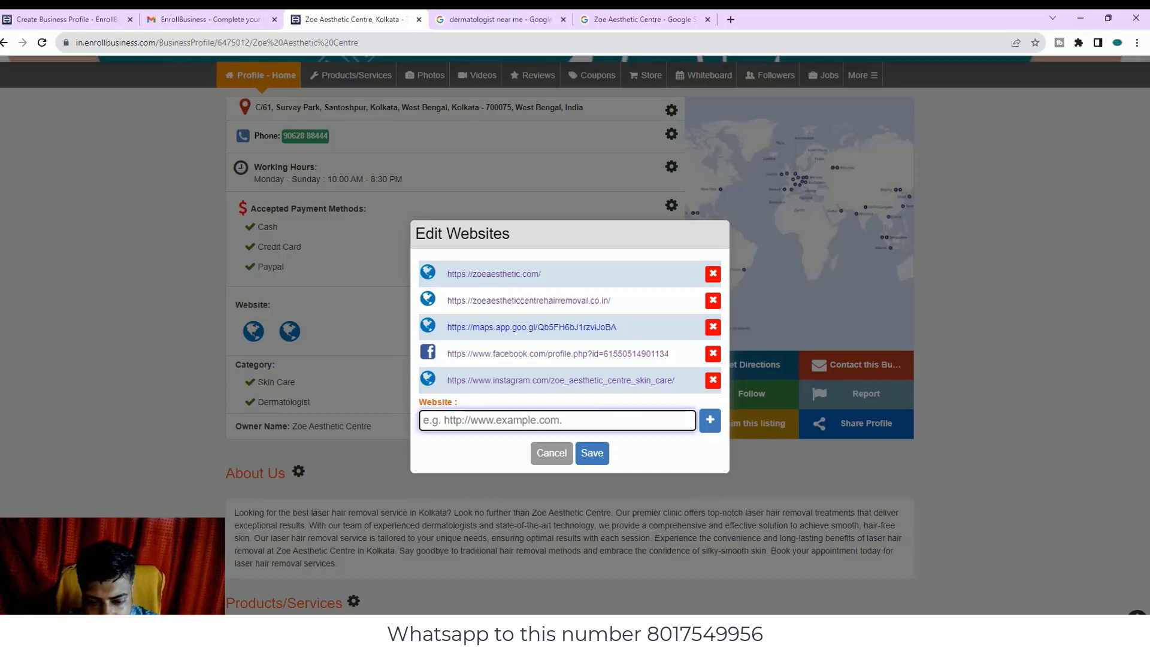
key(ctrl+v)
click(709, 421)
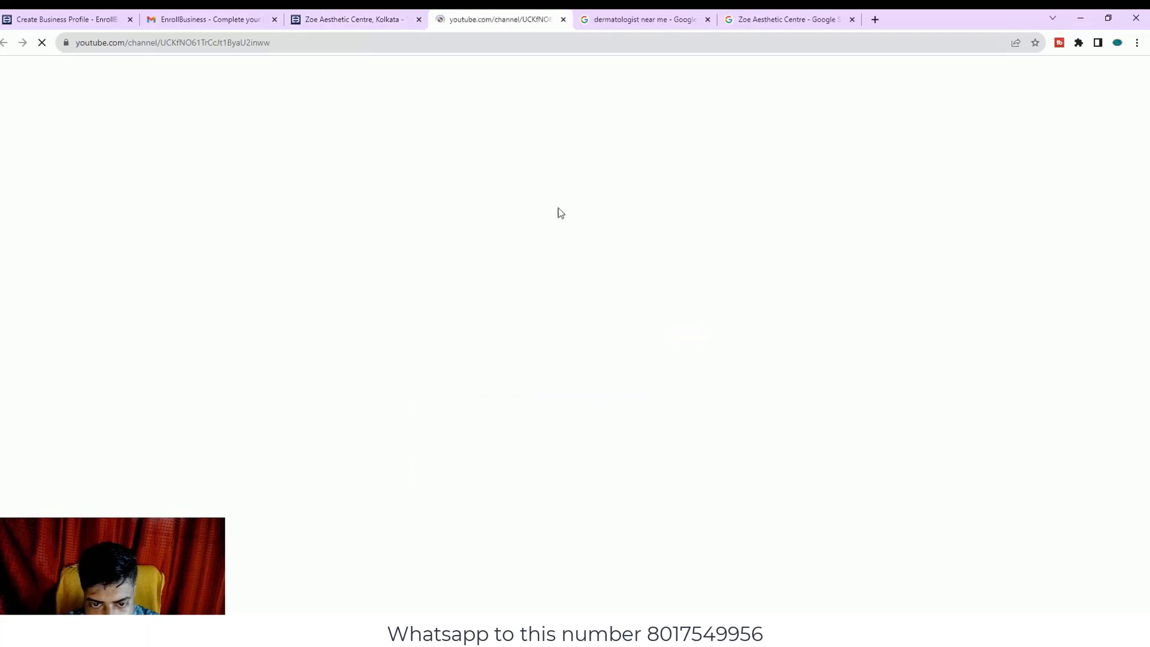
click(564, 19)
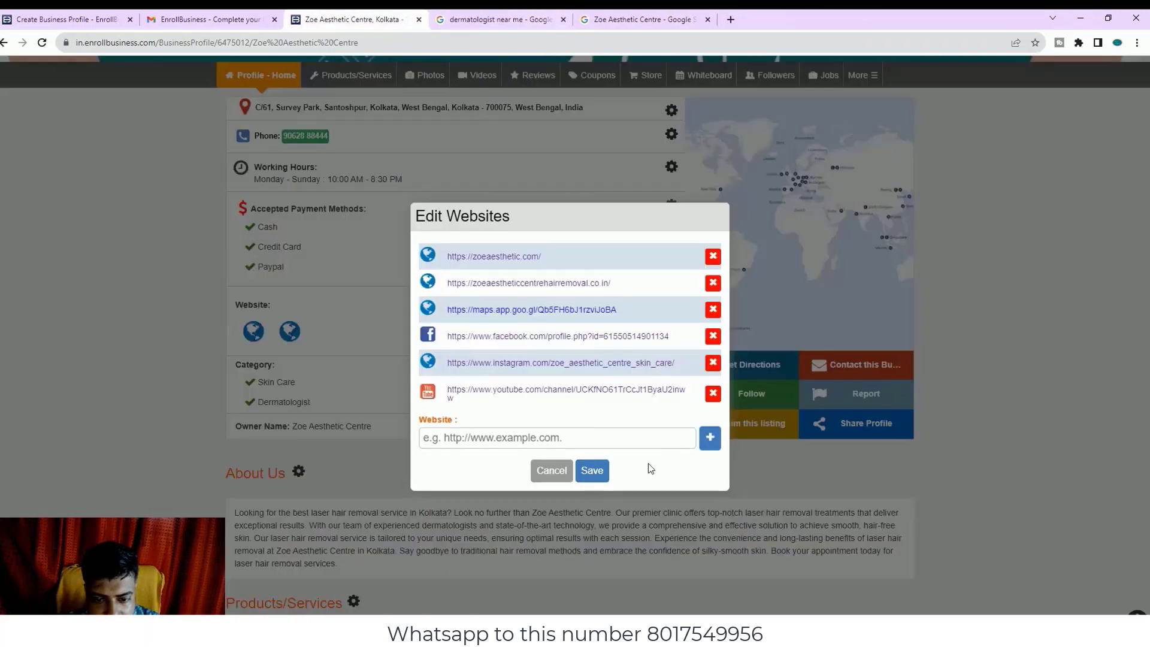
click(596, 473)
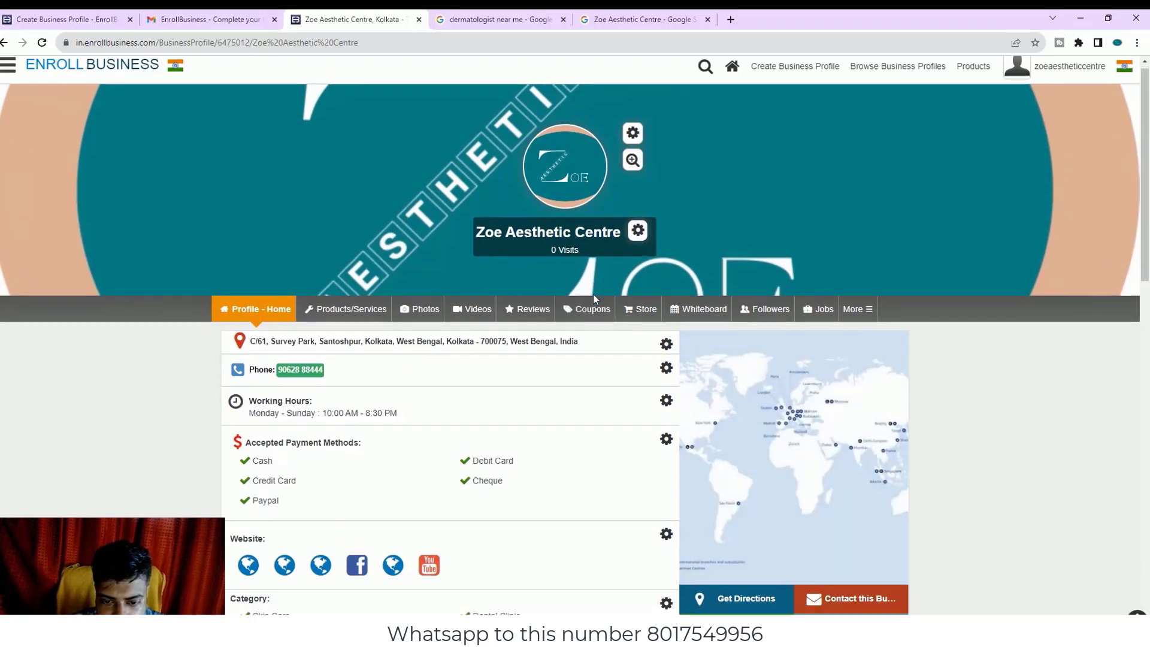
- Review the profile's website links and details, and look through its Products/Services, Photos and Videos sections
scroll(594, 294, down, 1)
scroll(560, 275, down, 2)
scroll(560, 275, up, 2)
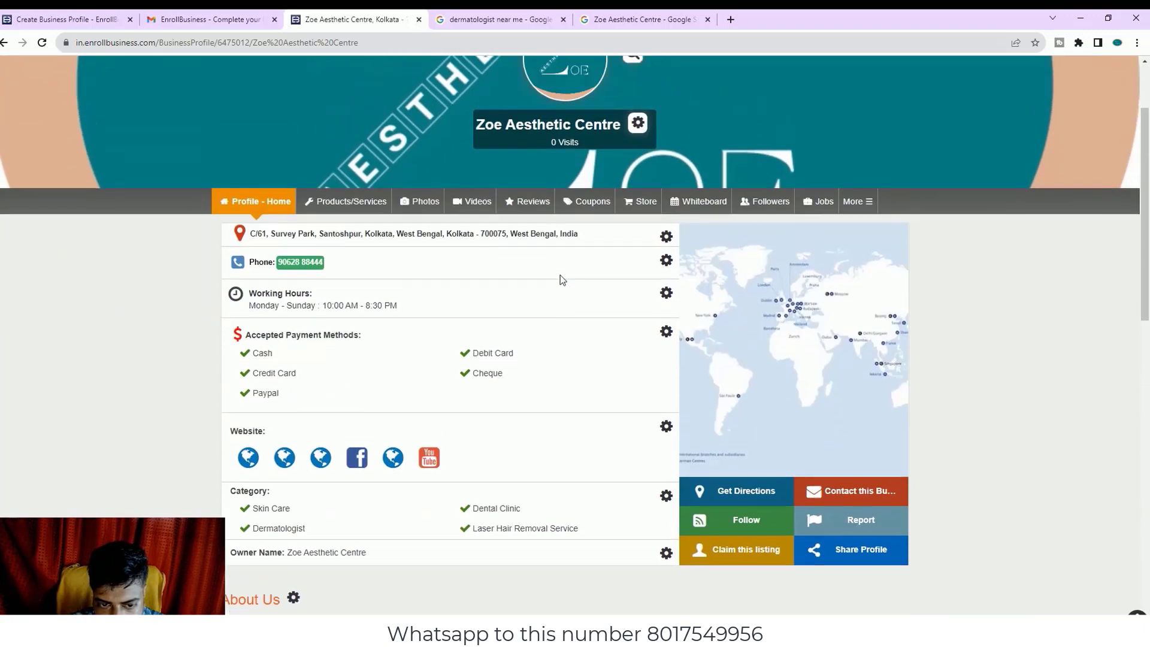
click(336, 259)
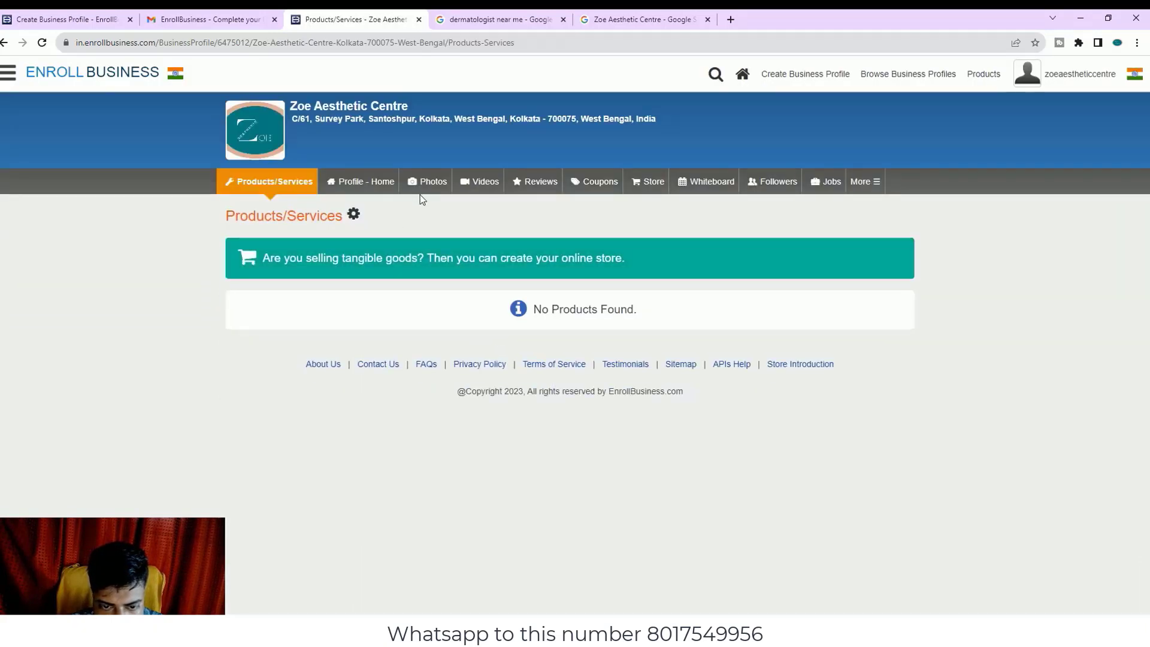
click(431, 183)
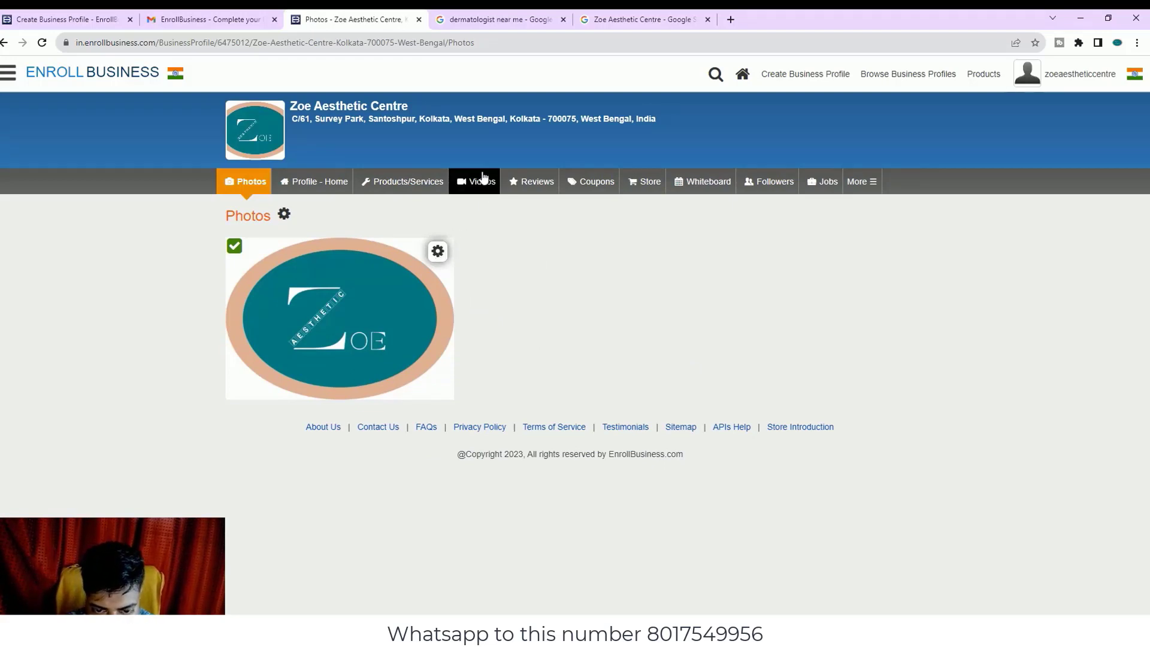
click(476, 181)
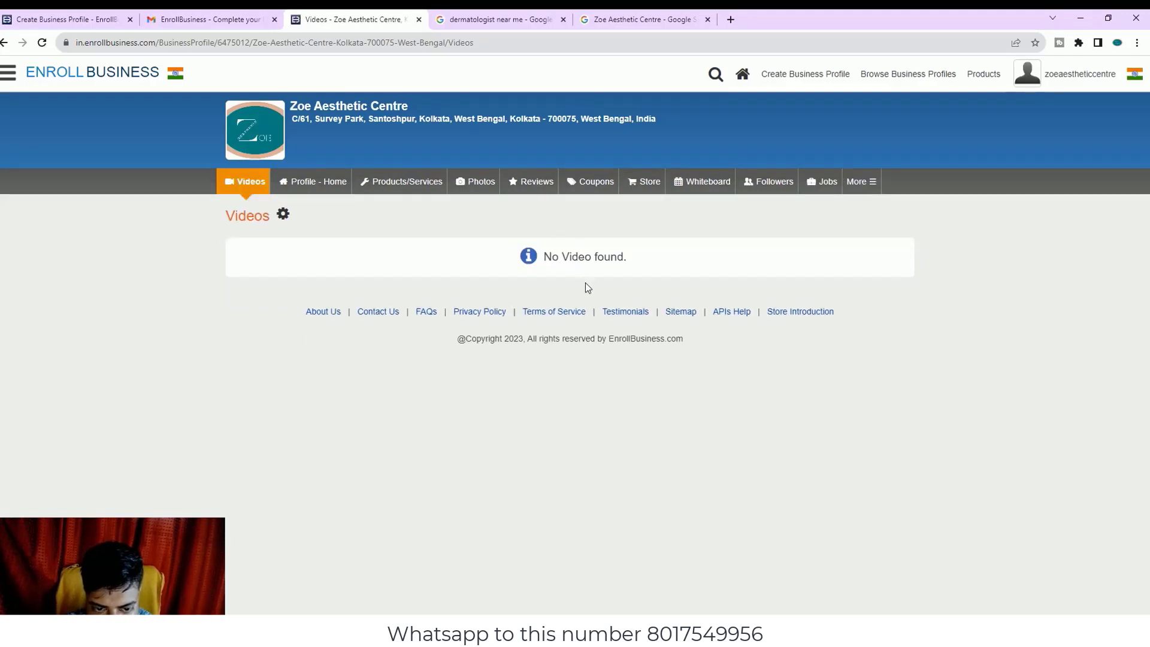
click(476, 183)
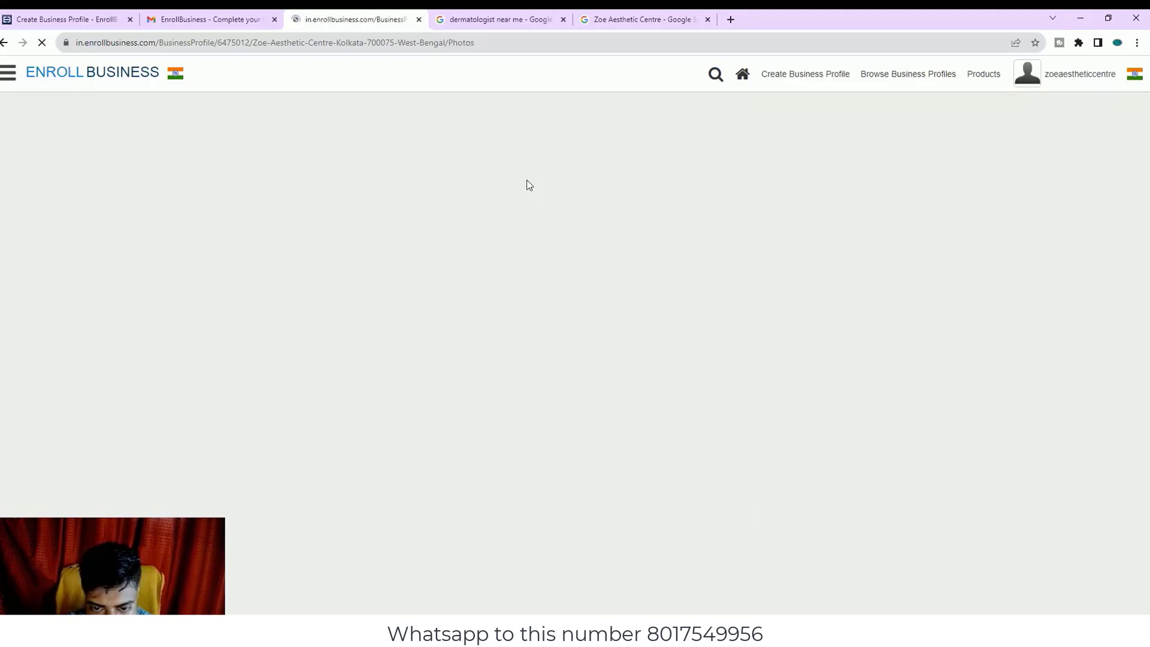
- Look through the profile's Reviews, Coupons, Store, Whiteboard, Followers and Jobs sections and open the job posting form
click(531, 187)
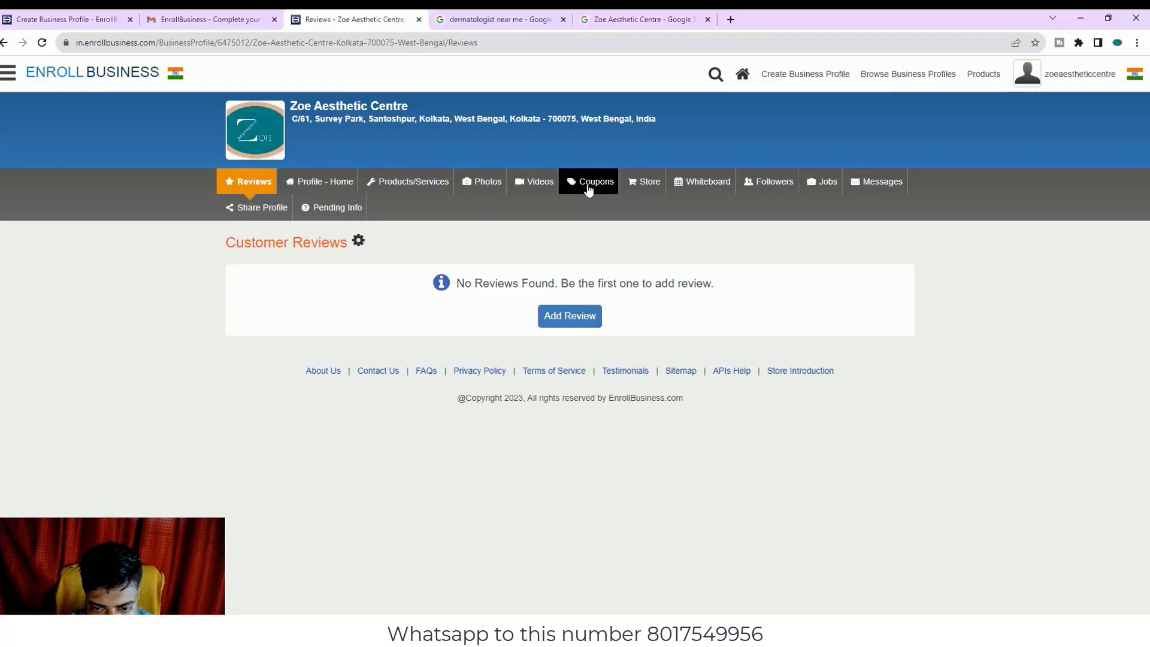
click(598, 185)
click(641, 187)
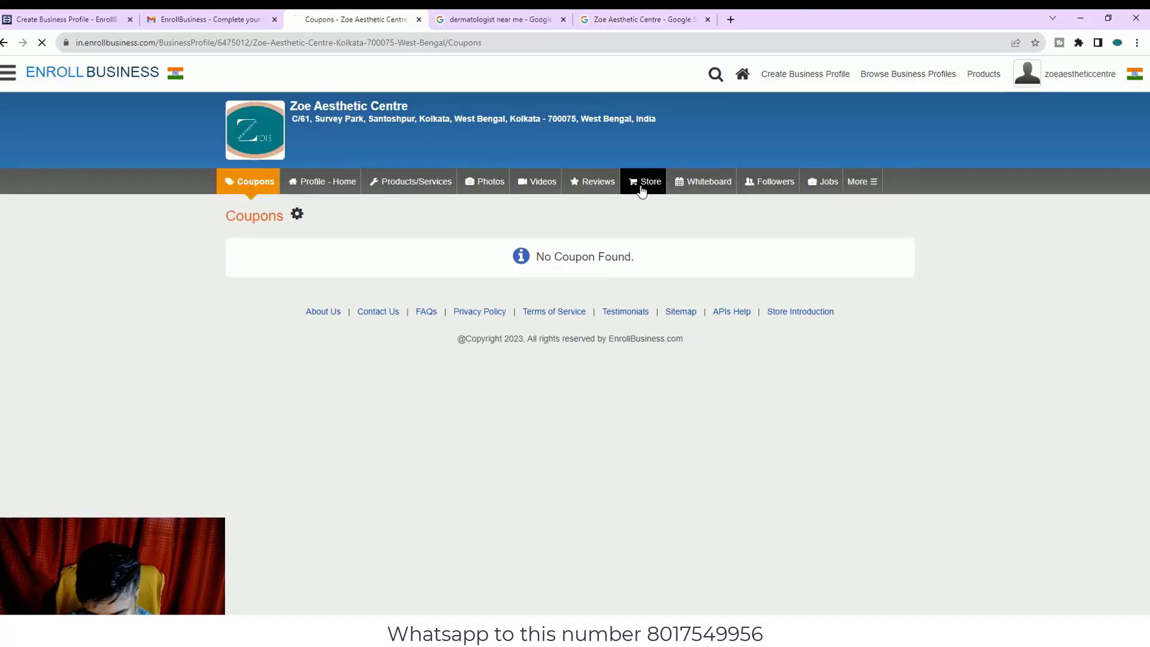
click(699, 187)
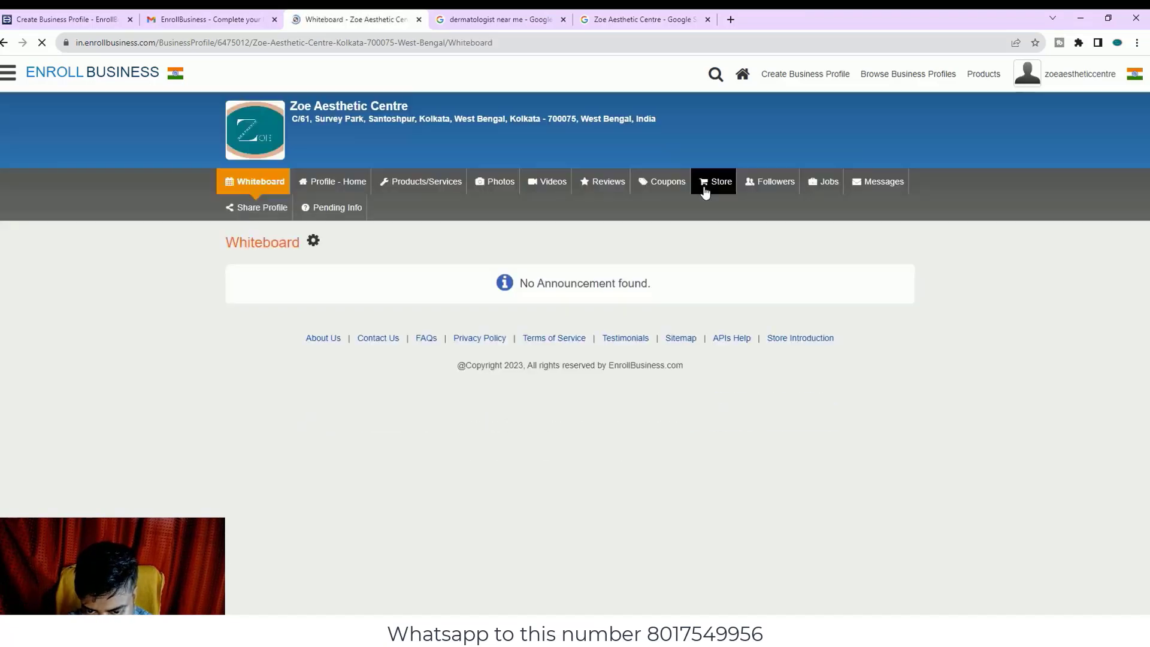
click(763, 189)
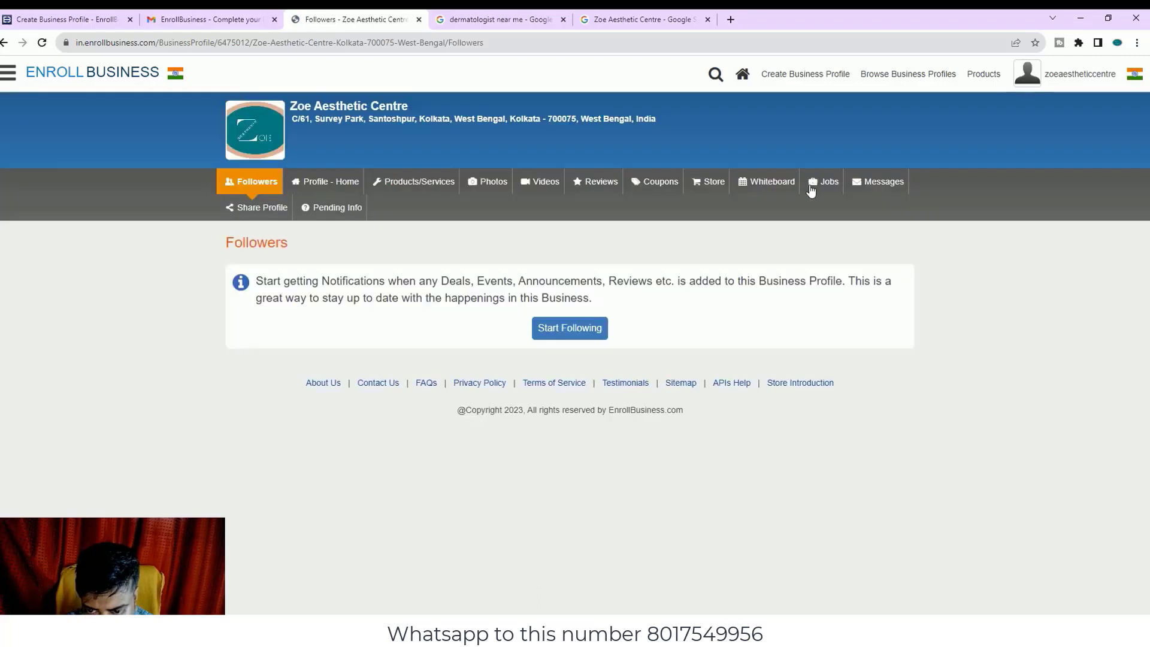
click(826, 188)
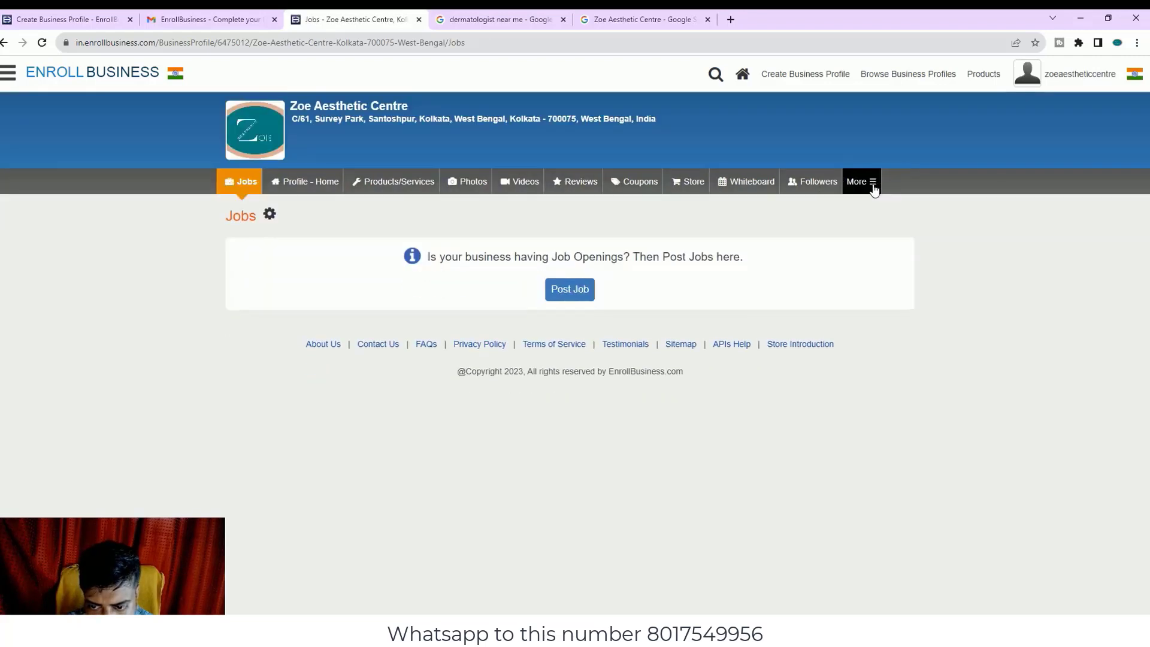
click(869, 185)
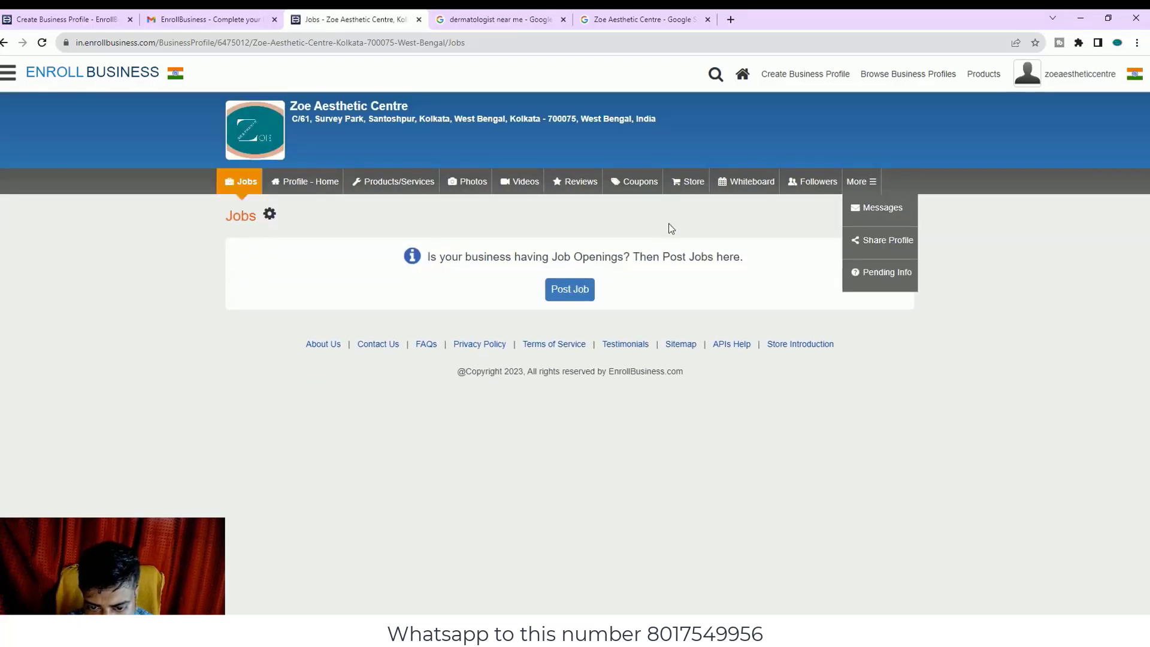
click(566, 293)
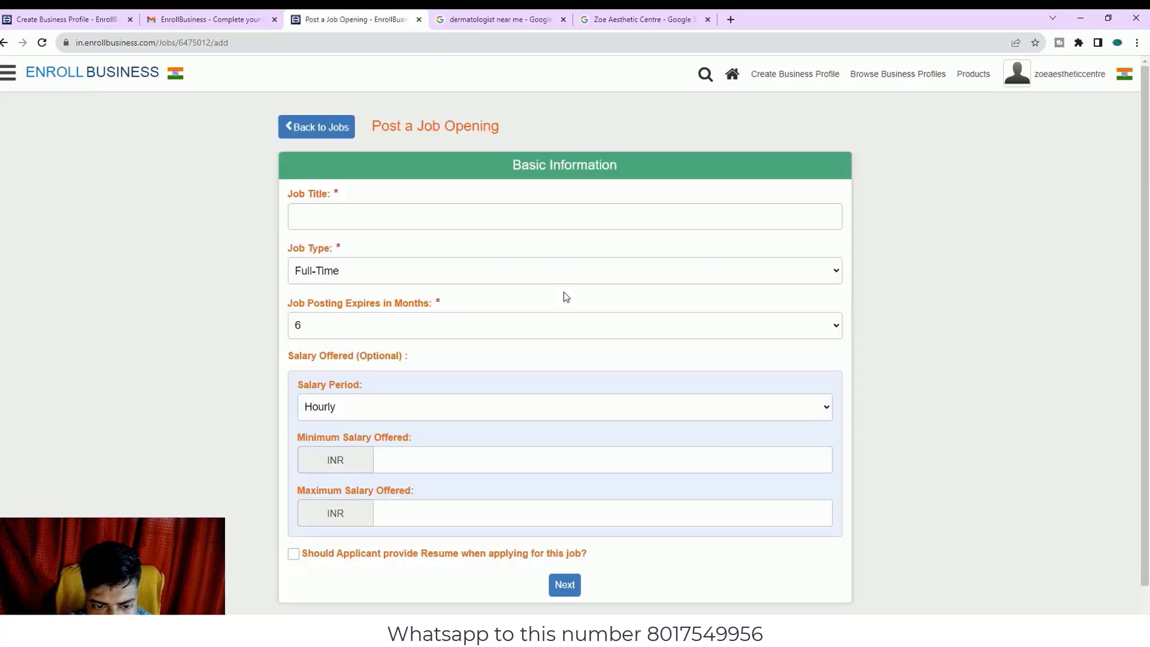